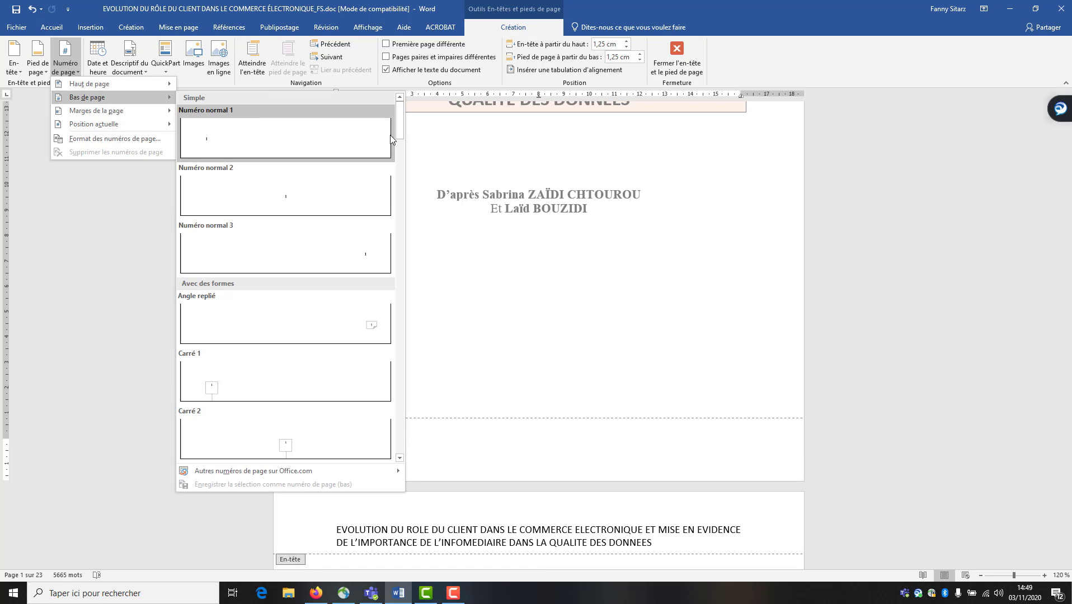
# Insert the Onglet 2 tab-style page number at the right of the cover page footer
pyautogui.scroll(-1, 401, 136)
pyautogui.moveTo(401, 139); pyautogui.dragTo(395, 375)
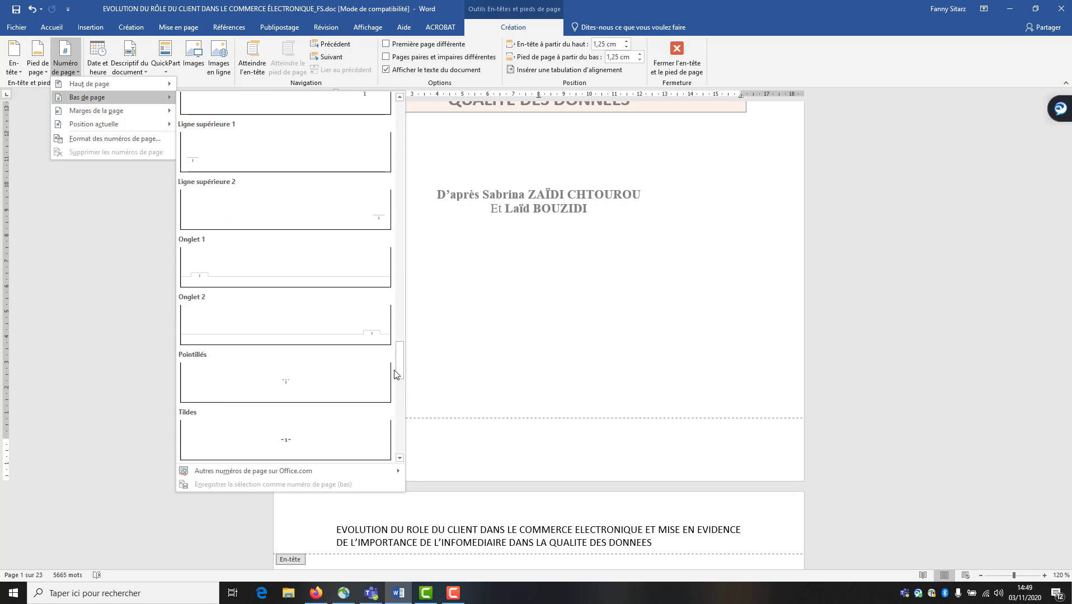
pyautogui.click(335, 344)
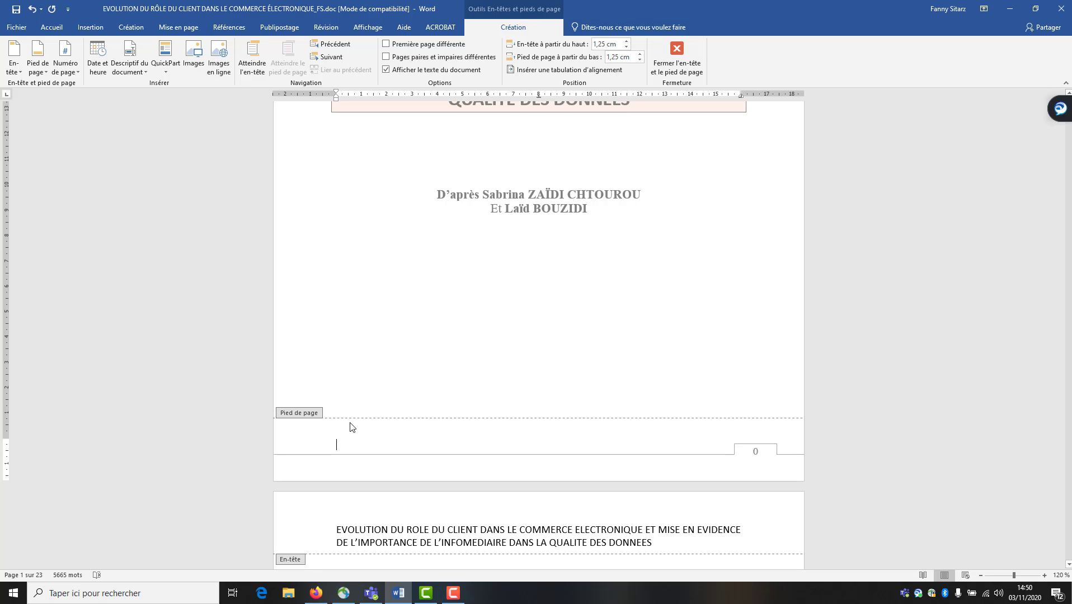
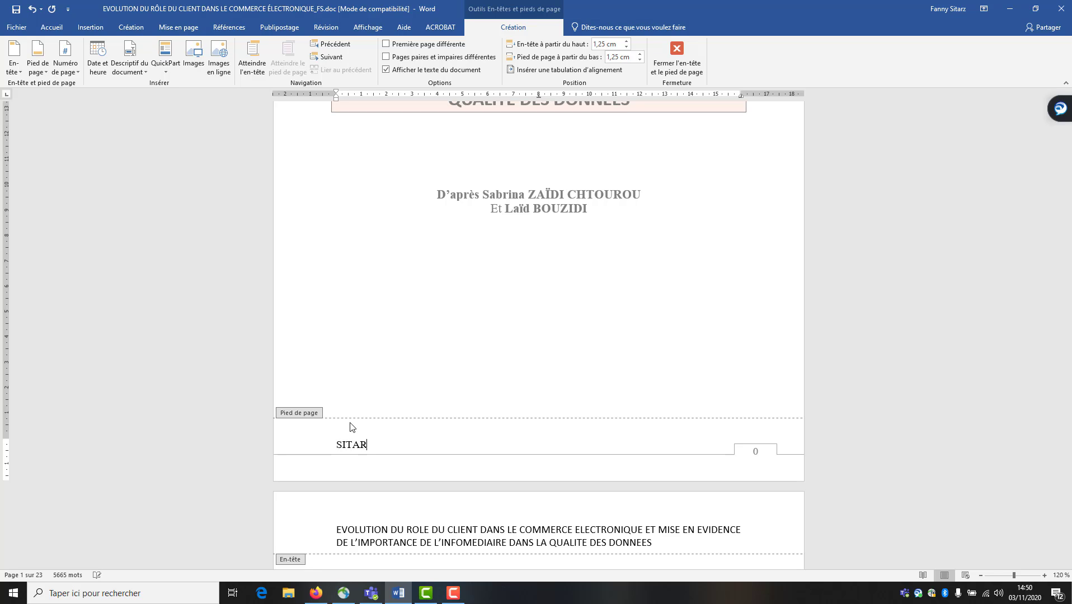
# Enter the author's name in the footer, start a new line below, and show the QuickPart options
pyautogui.press('Return')
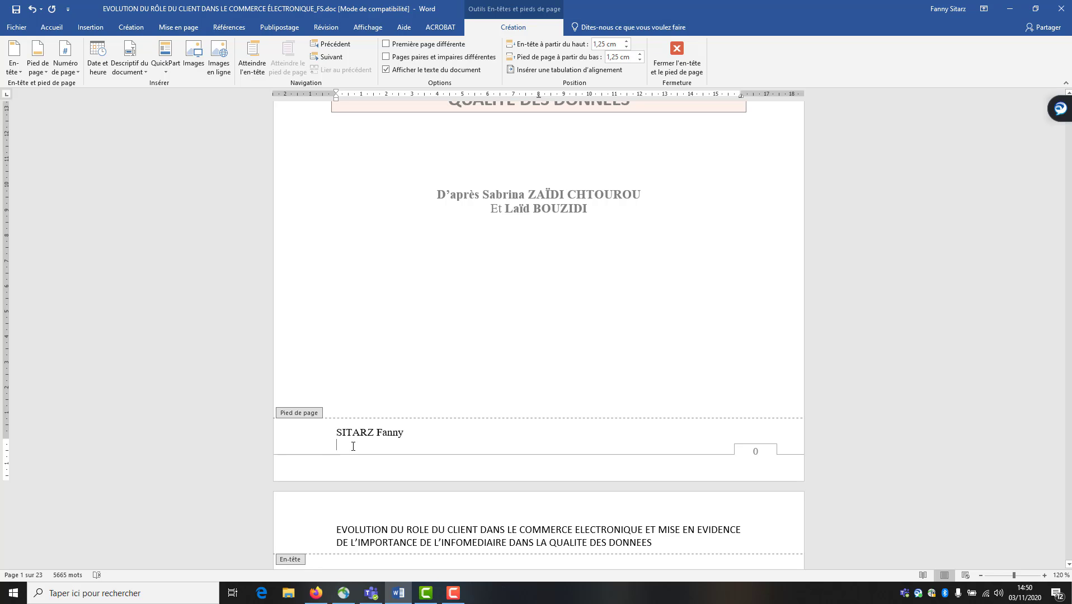
pyautogui.click(170, 68)
pyautogui.moveTo(173, 84)
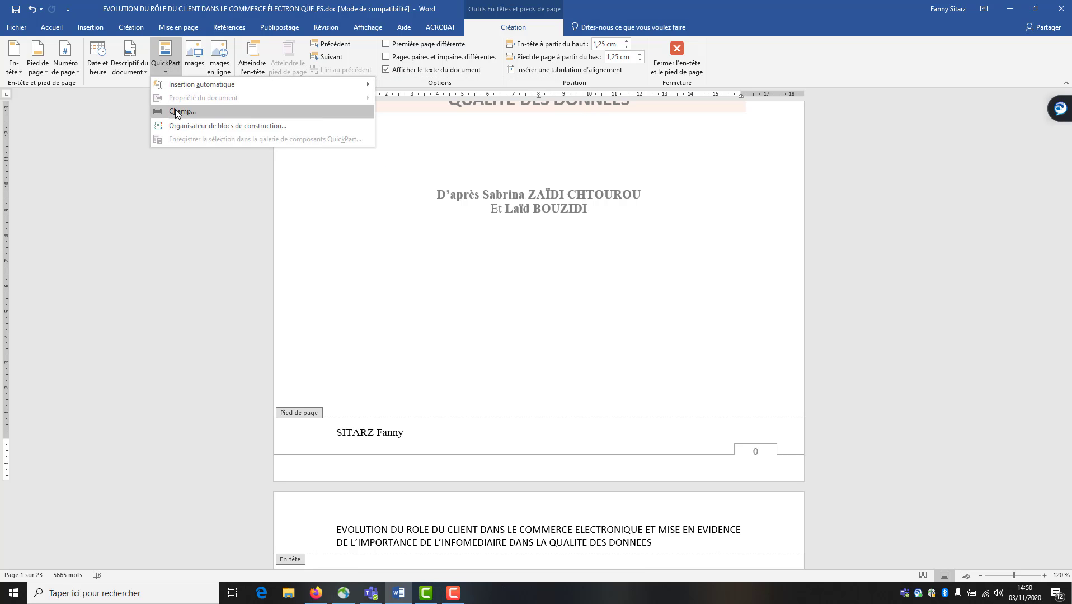
# Insert a FileName field on the footer's second line through QuickPart > Champ
pyautogui.click(175, 111)
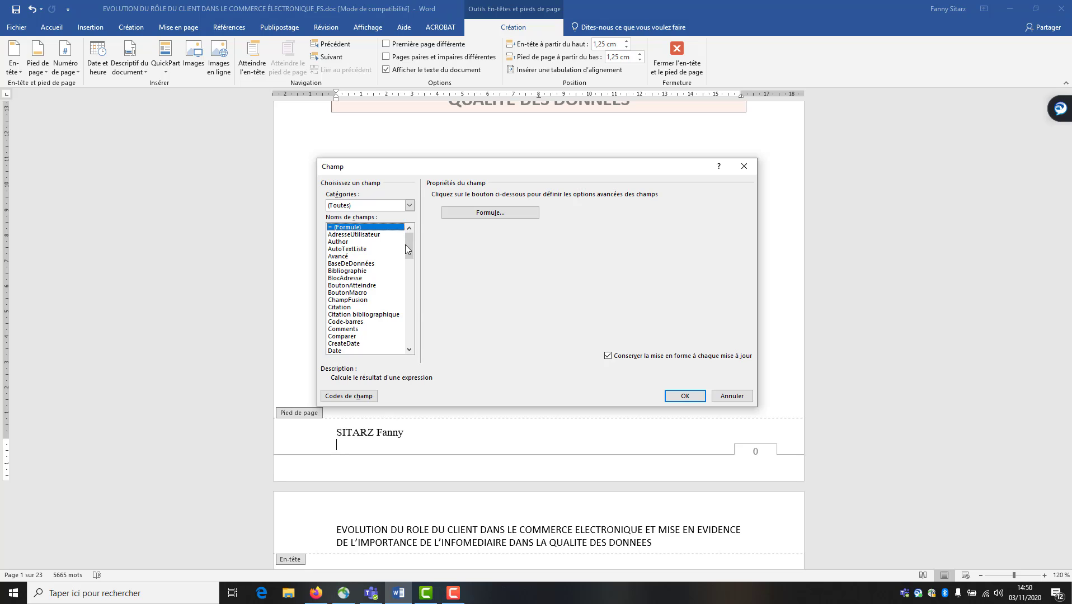
pyautogui.moveTo(412, 249); pyautogui.dragTo(415, 268)
pyautogui.click(362, 279)
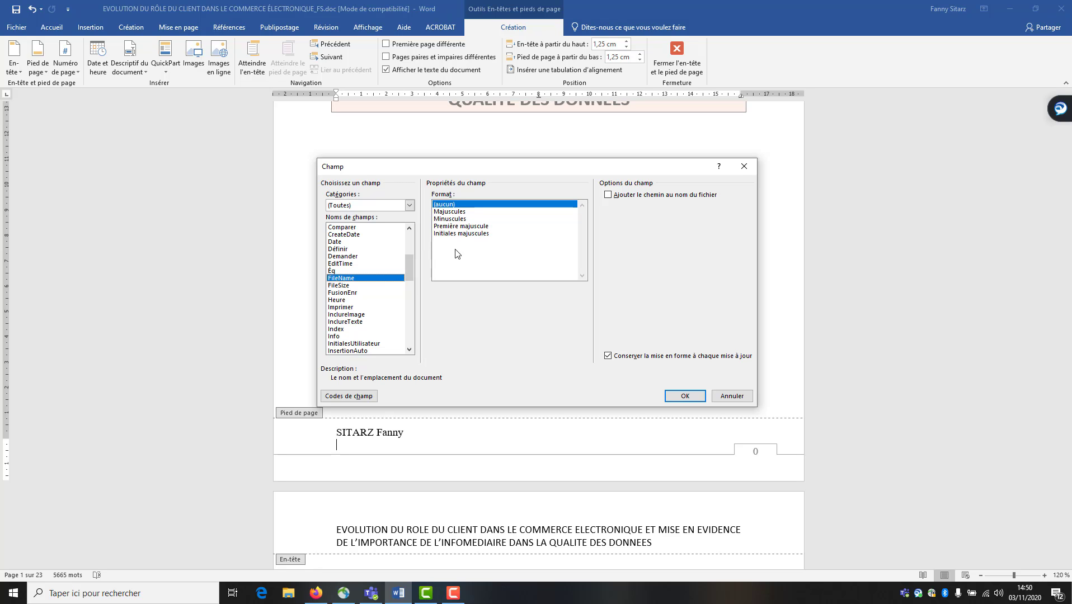
pyautogui.click(686, 396)
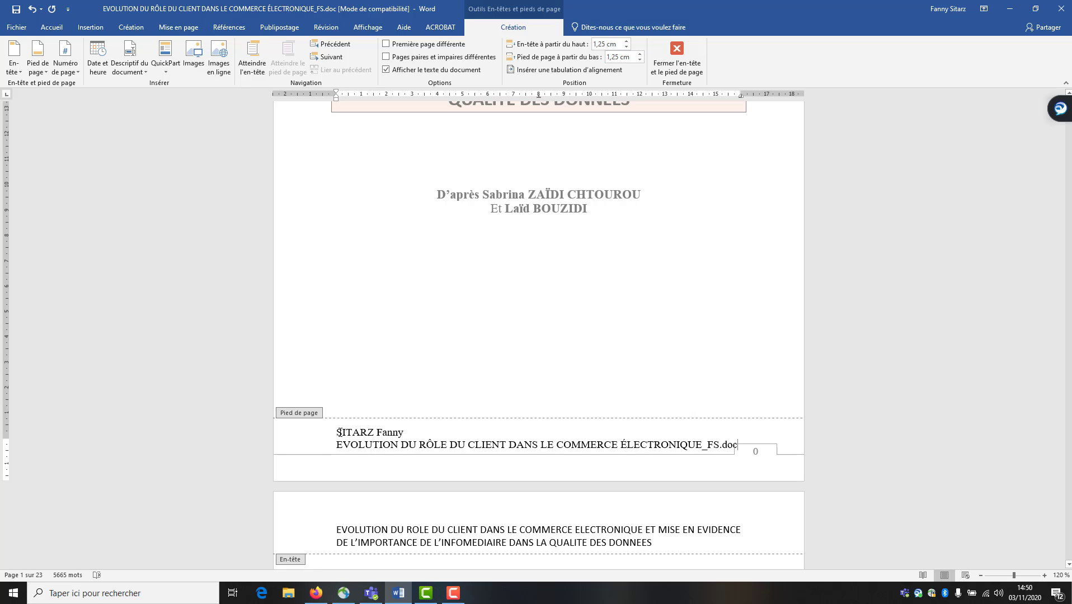
# Format both footer lines in Calibri 8 pt and close footer editing
pyautogui.moveTo(303, 434); pyautogui.dragTo(303, 440)
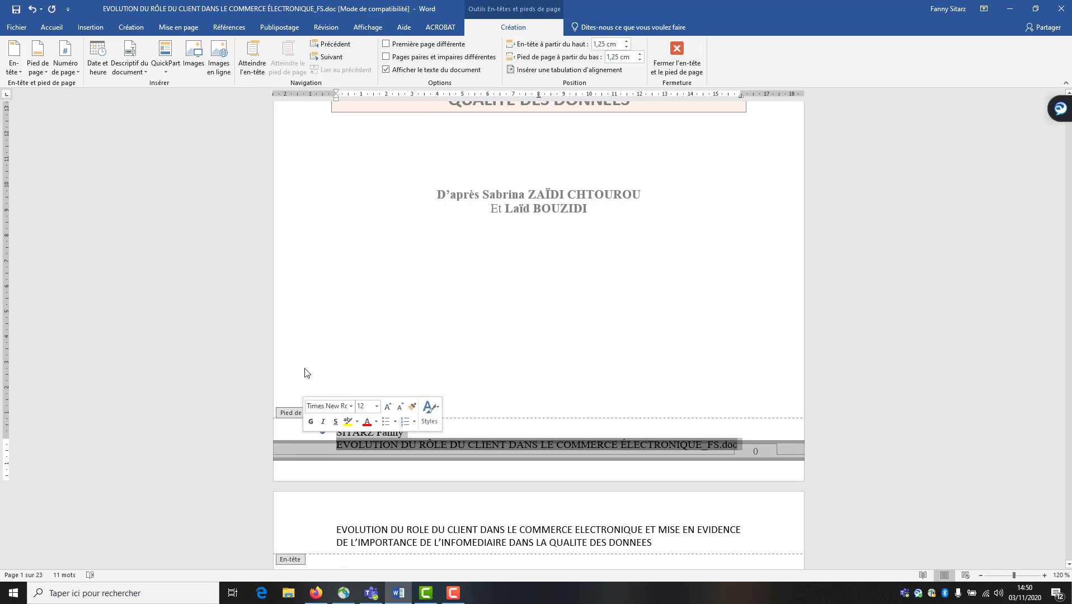
pyautogui.click(53, 28)
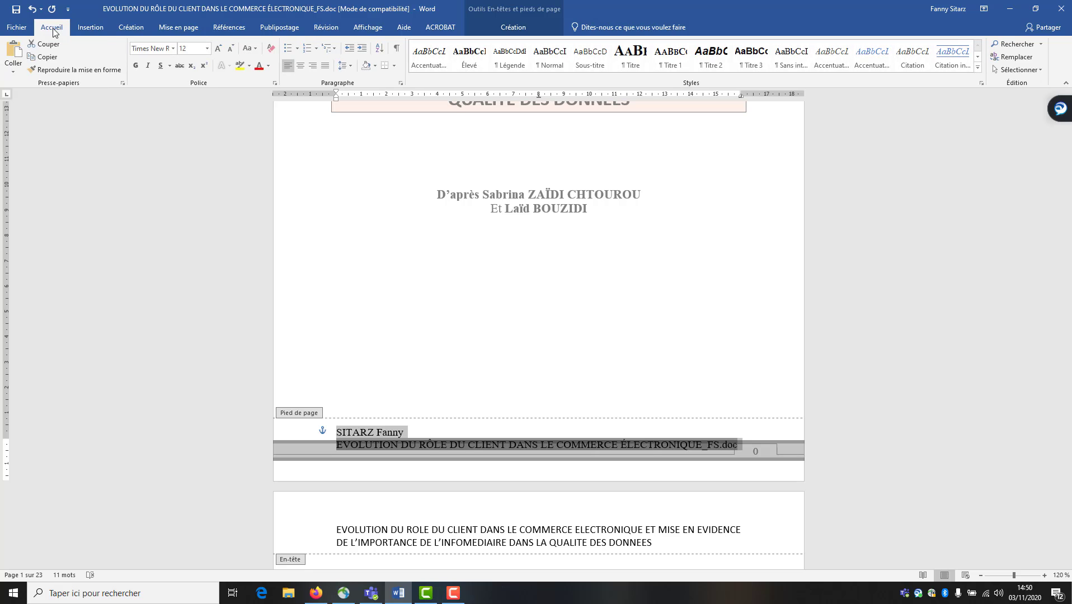
pyautogui.click(173, 48)
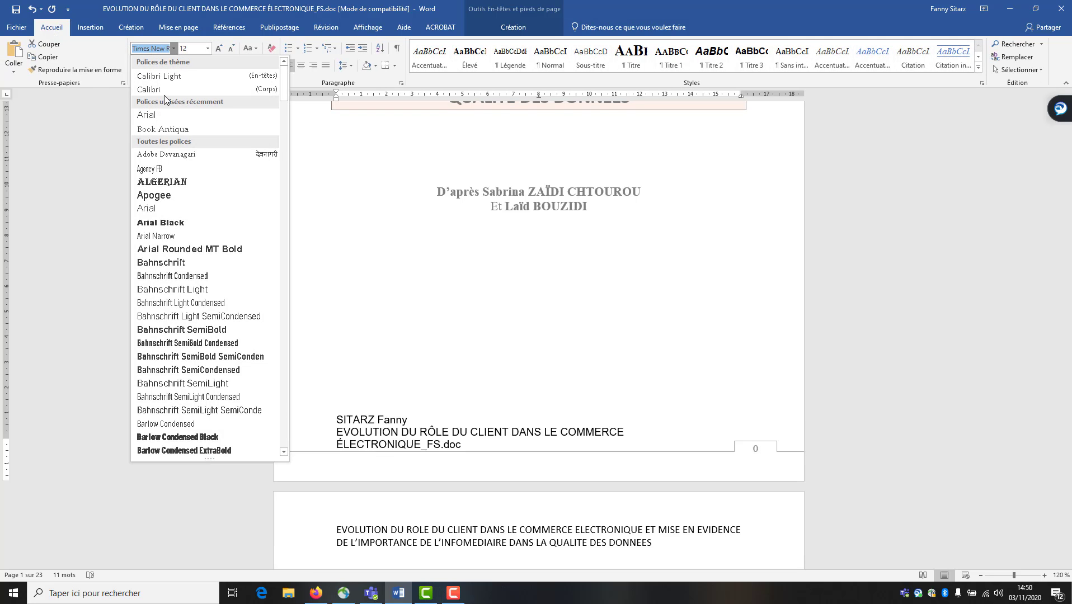
pyautogui.click(165, 91)
pyautogui.click(206, 48)
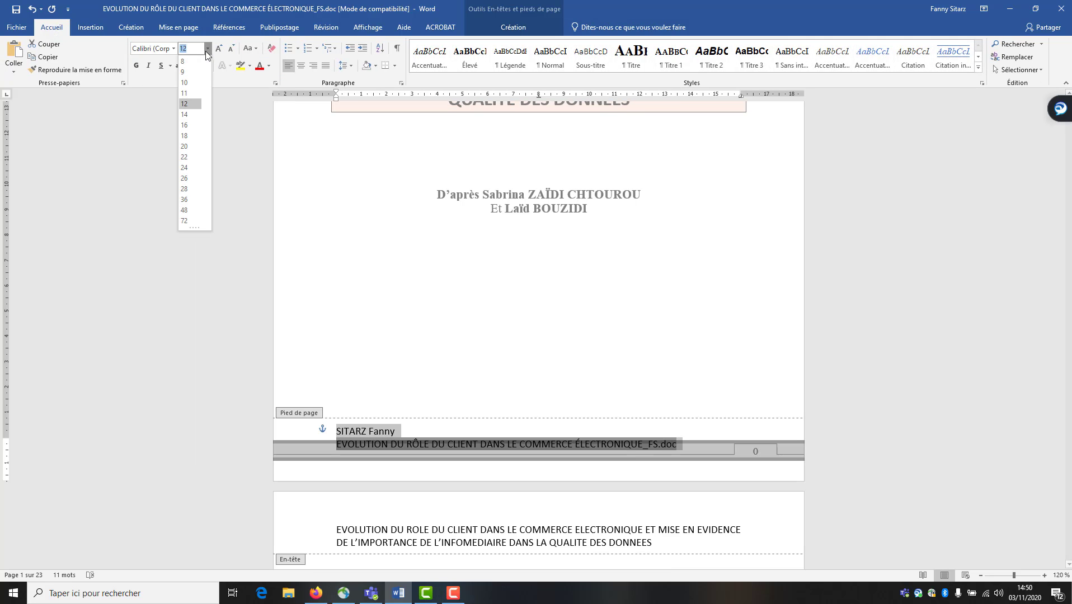
pyautogui.click(193, 62)
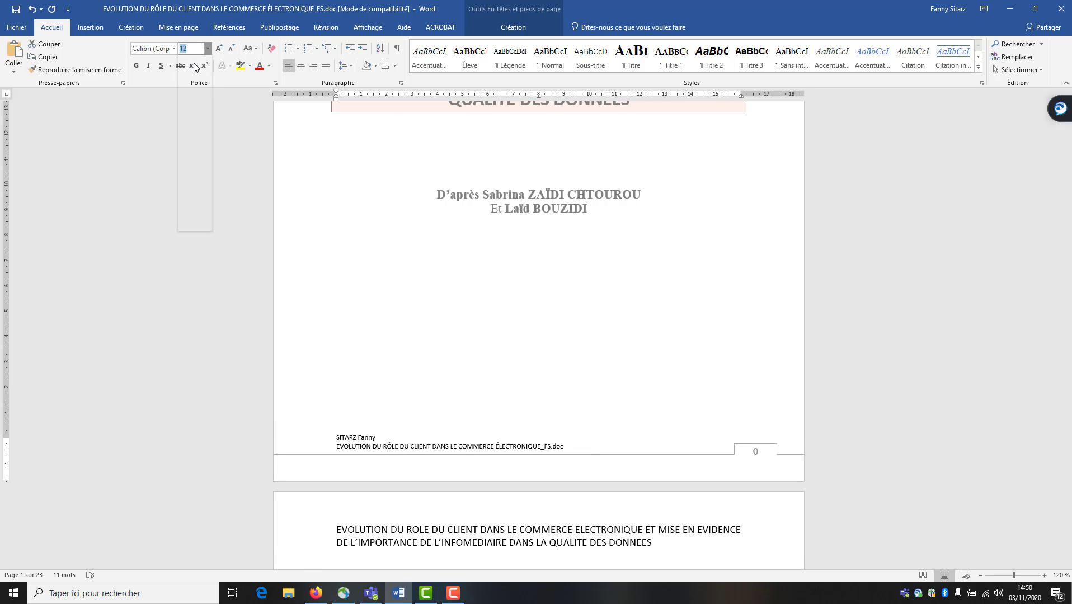
pyautogui.doubleClick(484, 263)
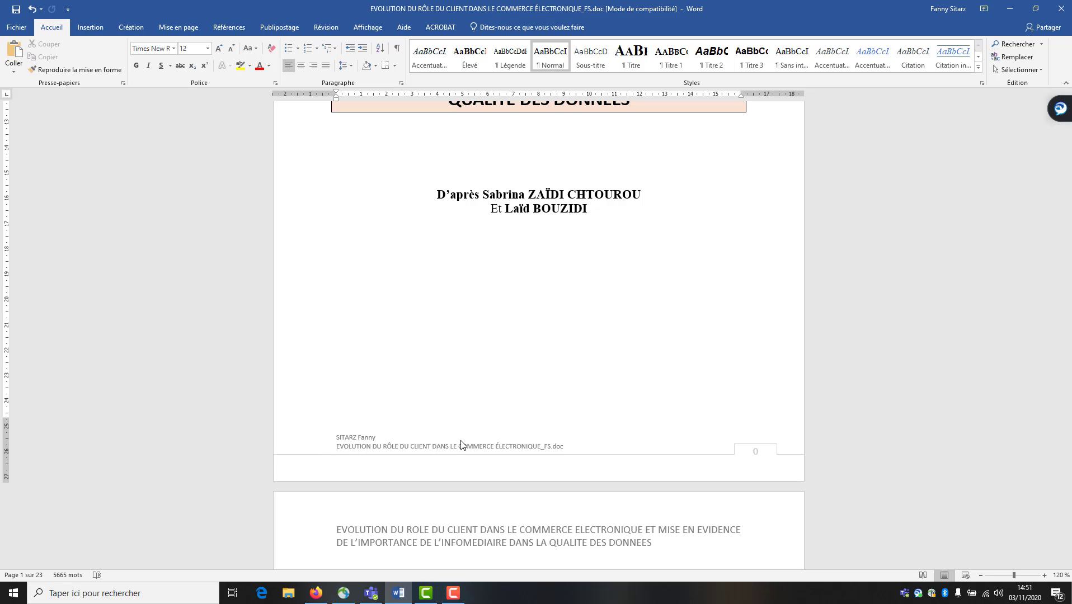
# Return to the cover page and place the insertion point just below the title box
pyautogui.scroll(-10, 461, 445)
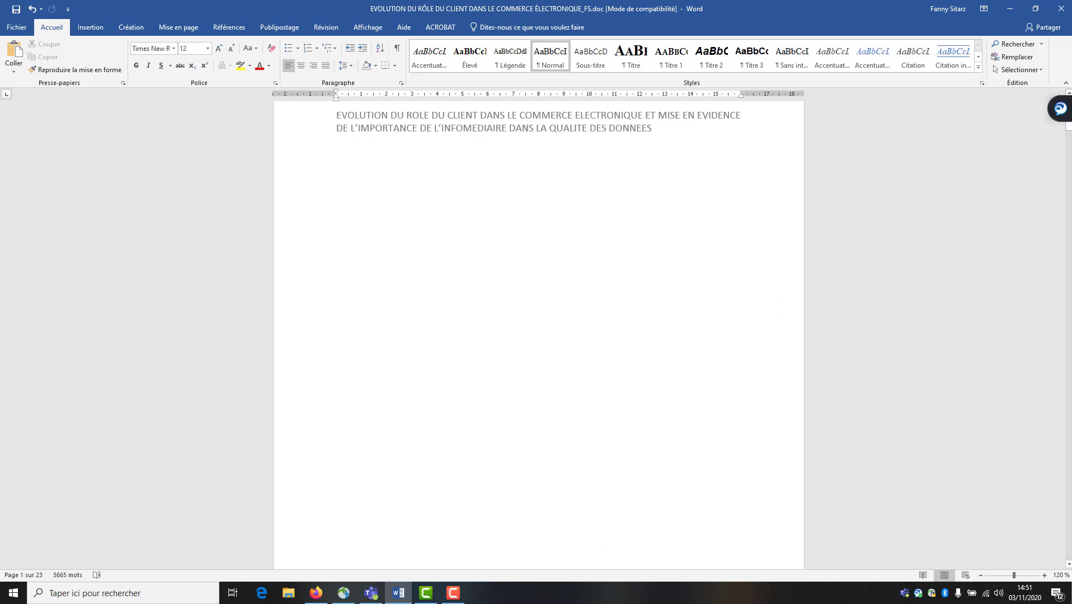
pyautogui.moveTo(1069, 132)
pyautogui.mouseDown()
pyautogui.moveTo(1069, 169)
pyautogui.moveTo(1069, 120)
pyautogui.mouseUp()
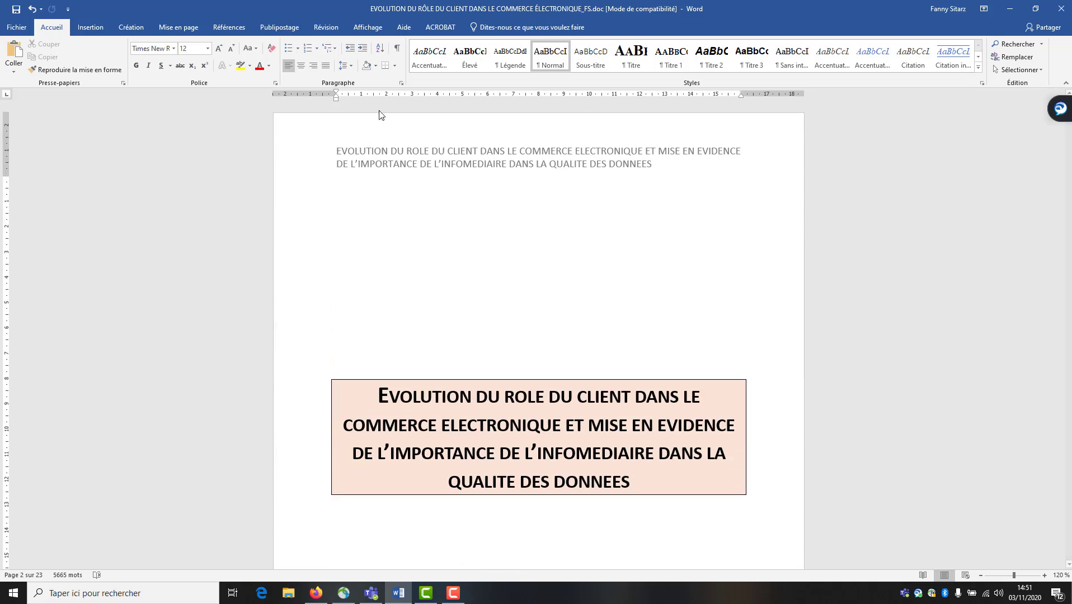
pyautogui.scroll(-5, 554, 420)
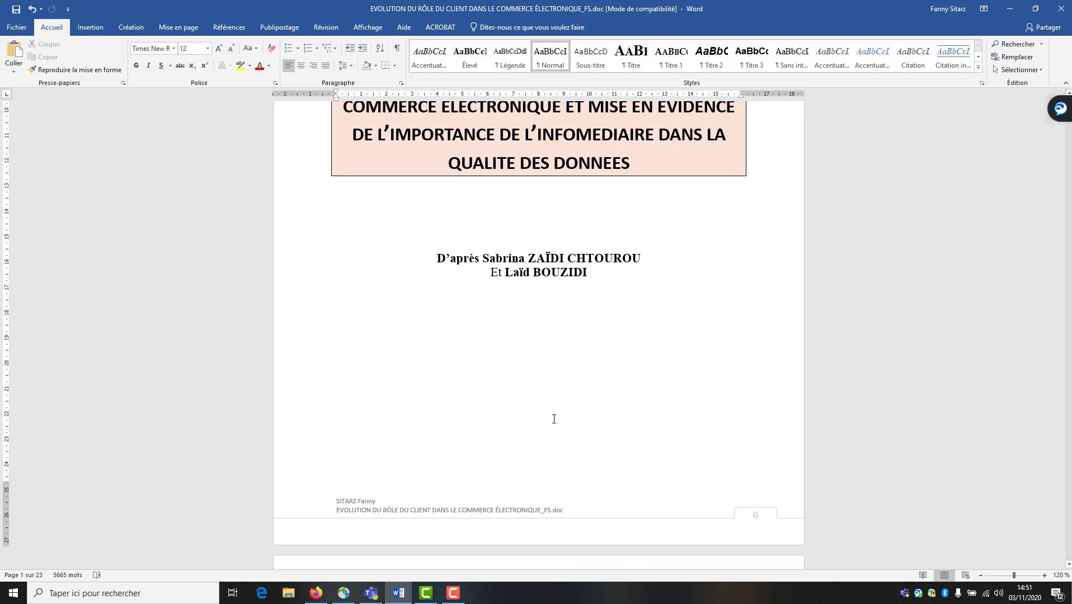
pyautogui.scroll(5, 539, 421)
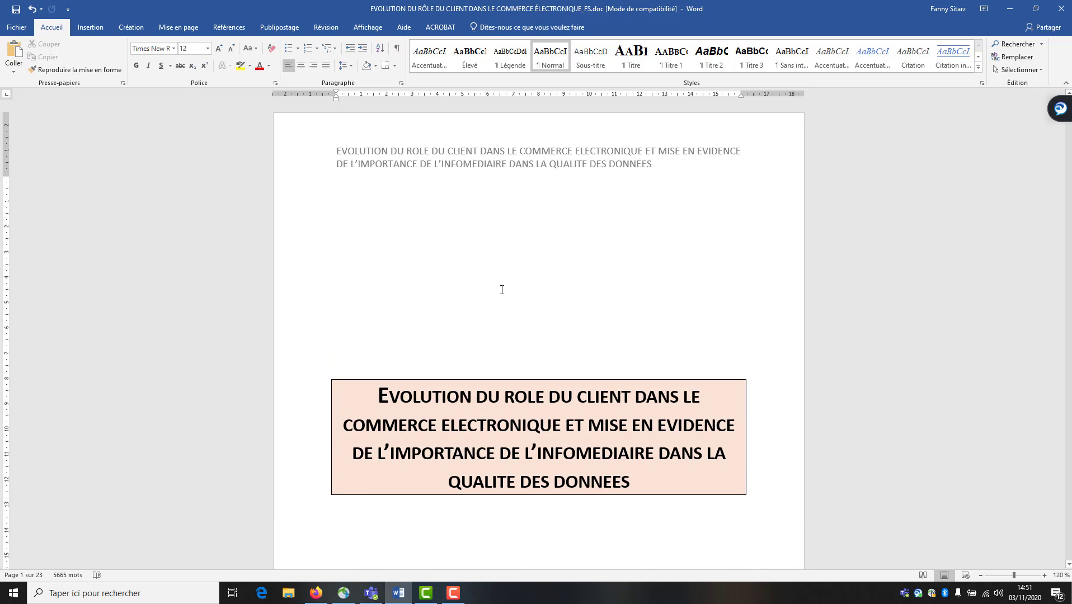
pyautogui.click(443, 287)
pyautogui.scroll(-1, 433, 359)
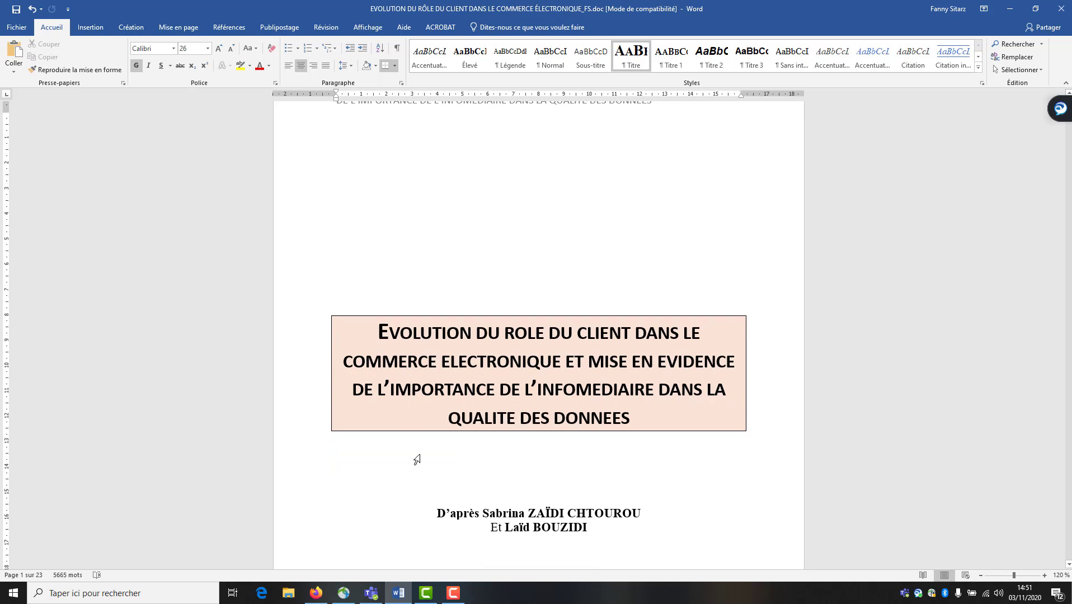
pyautogui.click(418, 459)
pyautogui.click(542, 469)
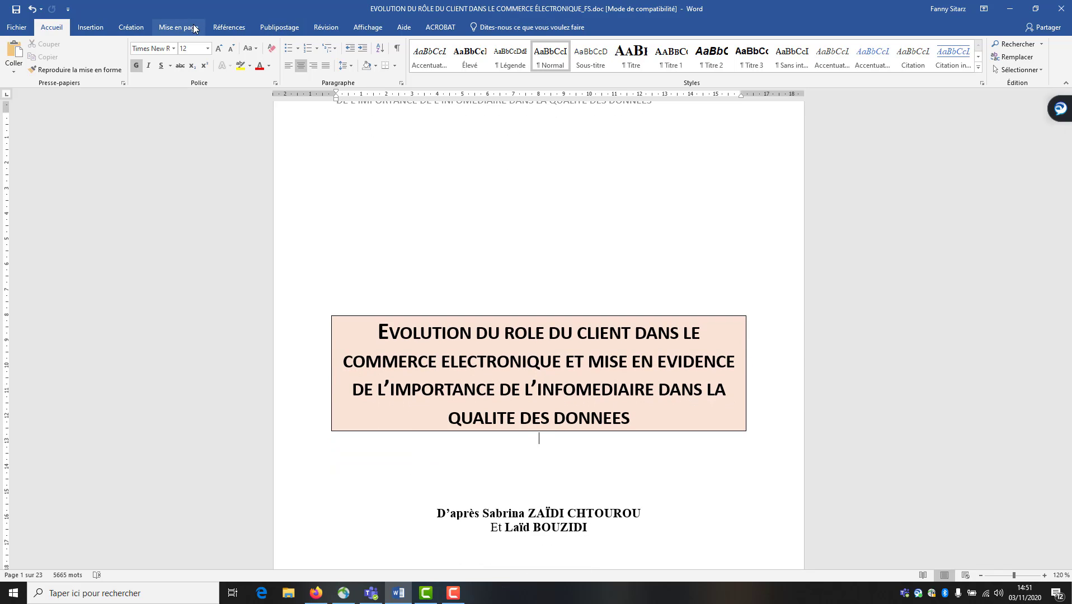
# Switch from Références to the Mise en page tools and reach the page setup settings
pyautogui.click(228, 29)
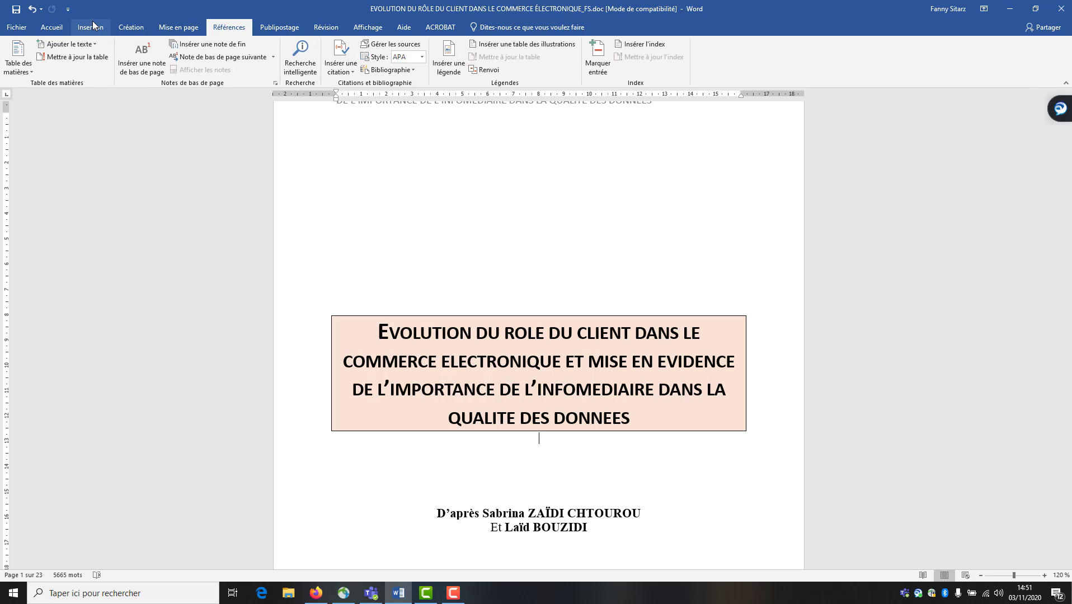
pyautogui.click(166, 31)
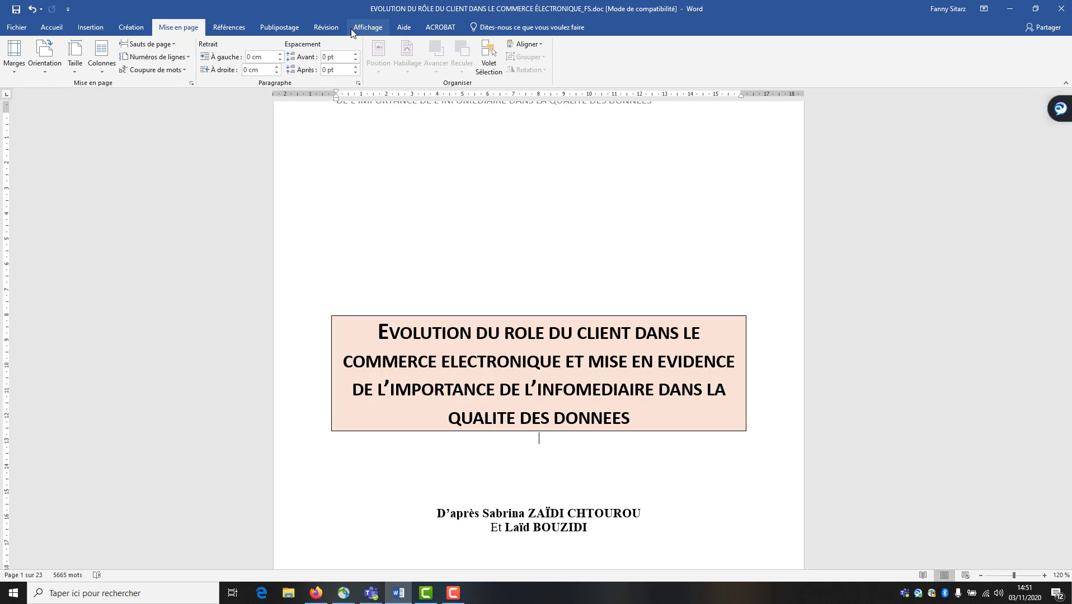
pyautogui.click(191, 84)
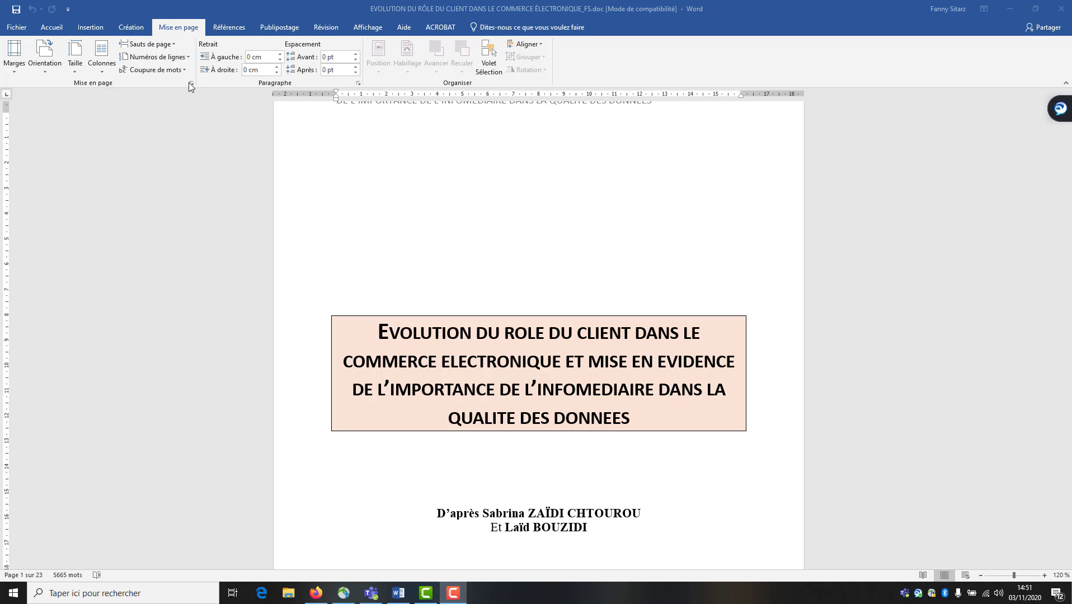
# Enable Première page différente in Mise en page so the cover page gets its own header and footer
pyautogui.click(191, 84)
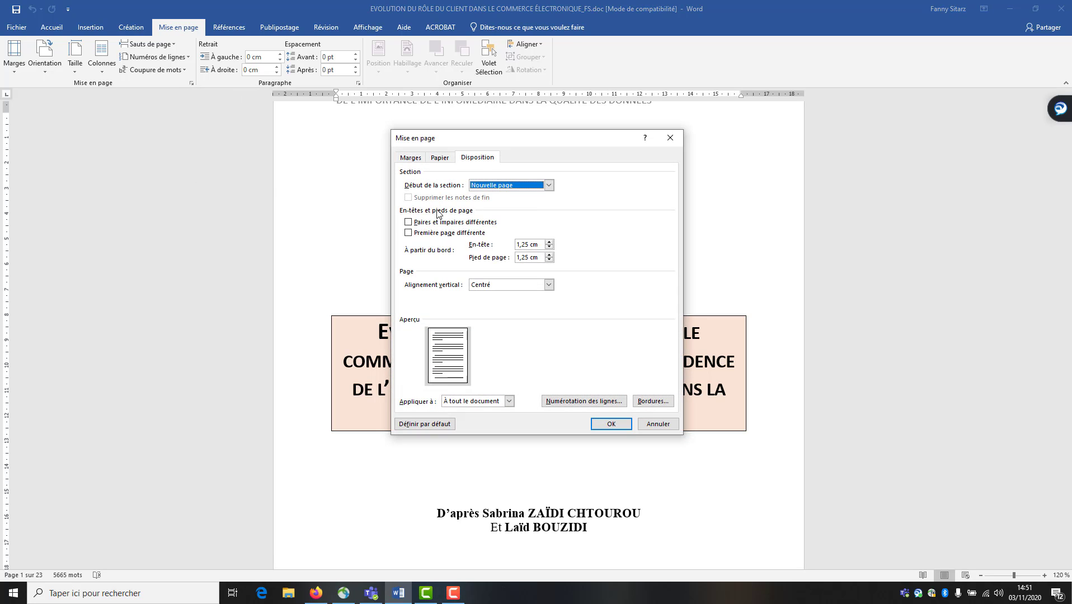
pyautogui.click(429, 233)
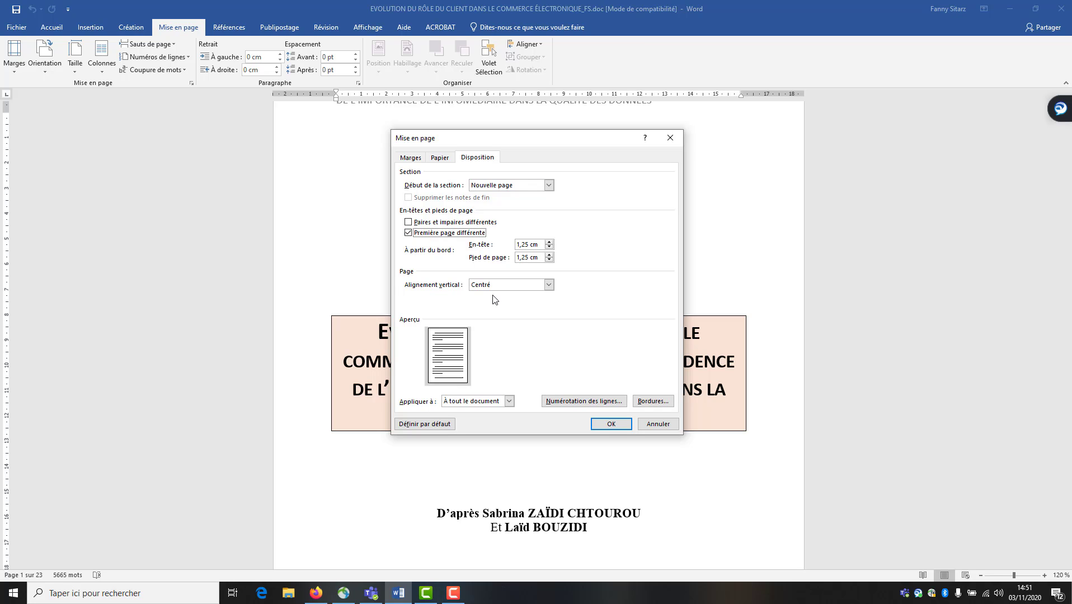
pyautogui.click(596, 425)
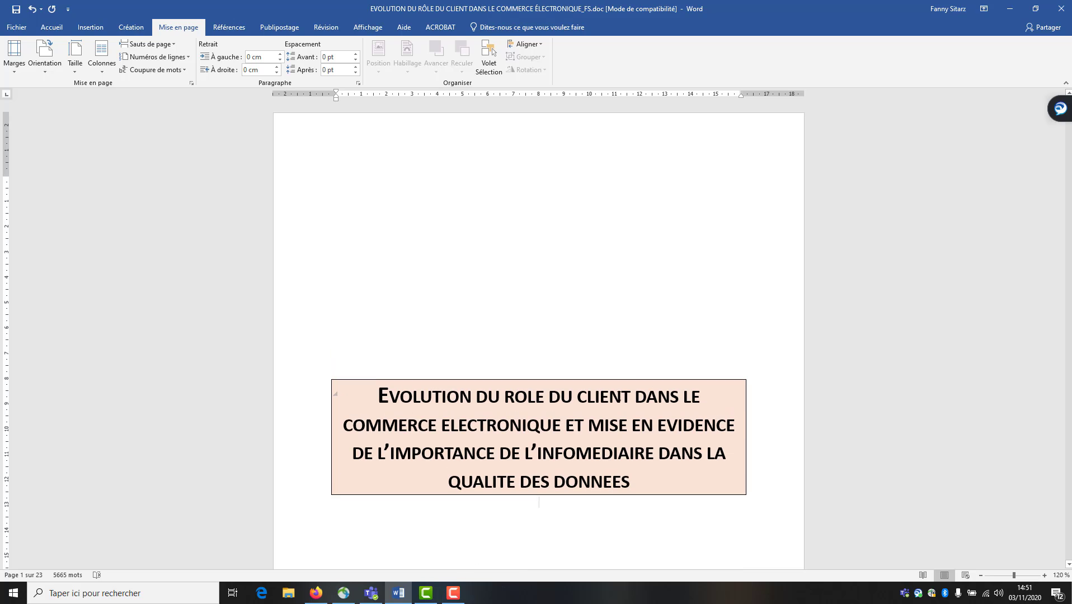
pyautogui.scroll(-2, 239, 340)
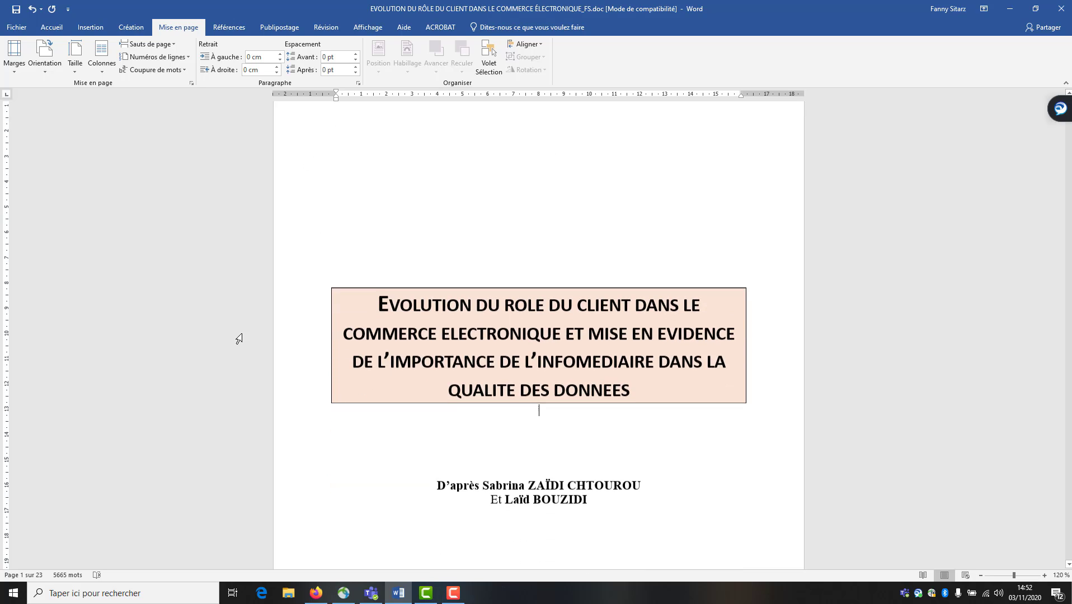
pyautogui.scroll(-15, 239, 339)
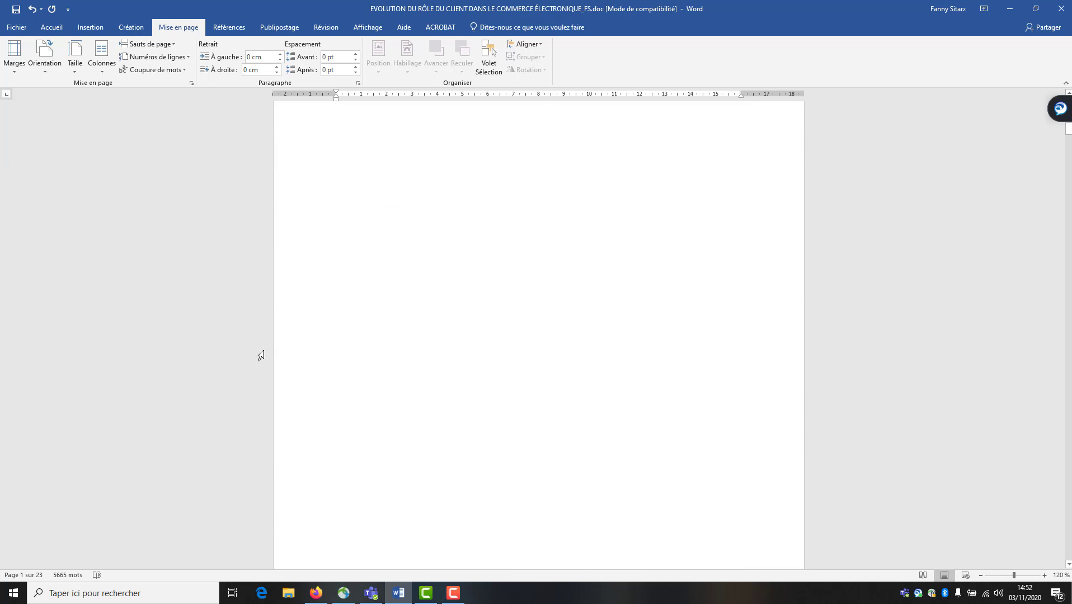
pyautogui.scroll(-10, 262, 355)
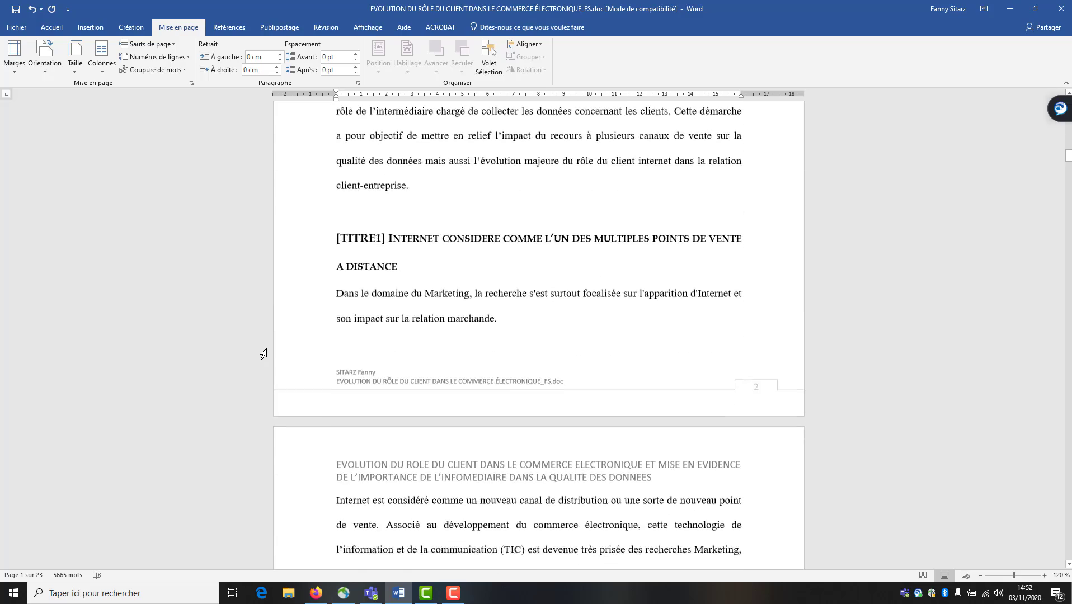
pyautogui.scroll(12, 263, 354)
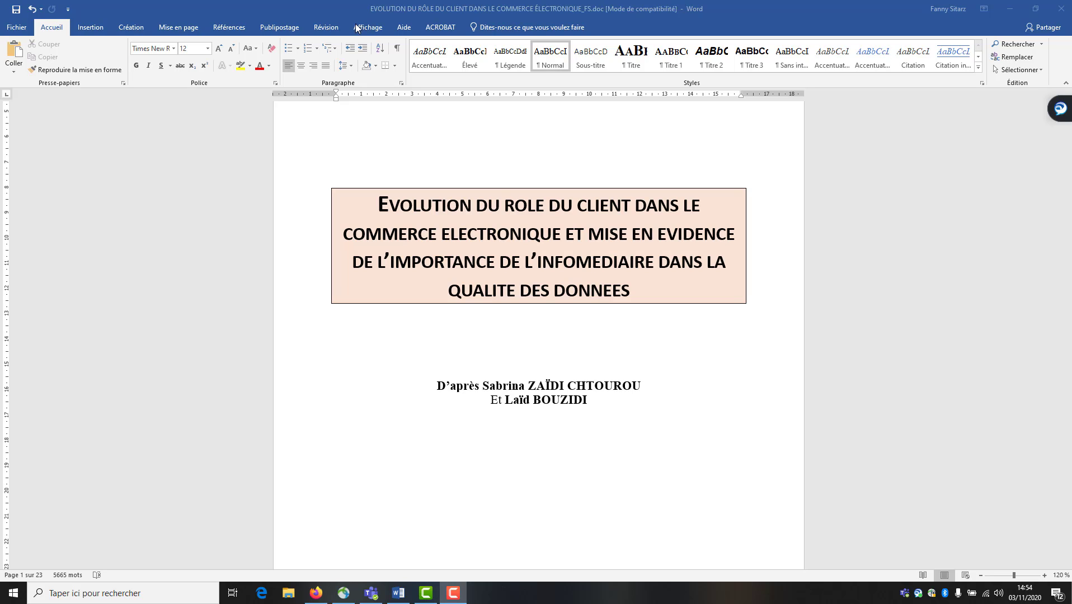
# Run Grammaire et orthographe and accept the spacing fixes for 'seulement pour', 'interface logicielle' and l'«
pyautogui.click(327, 29)
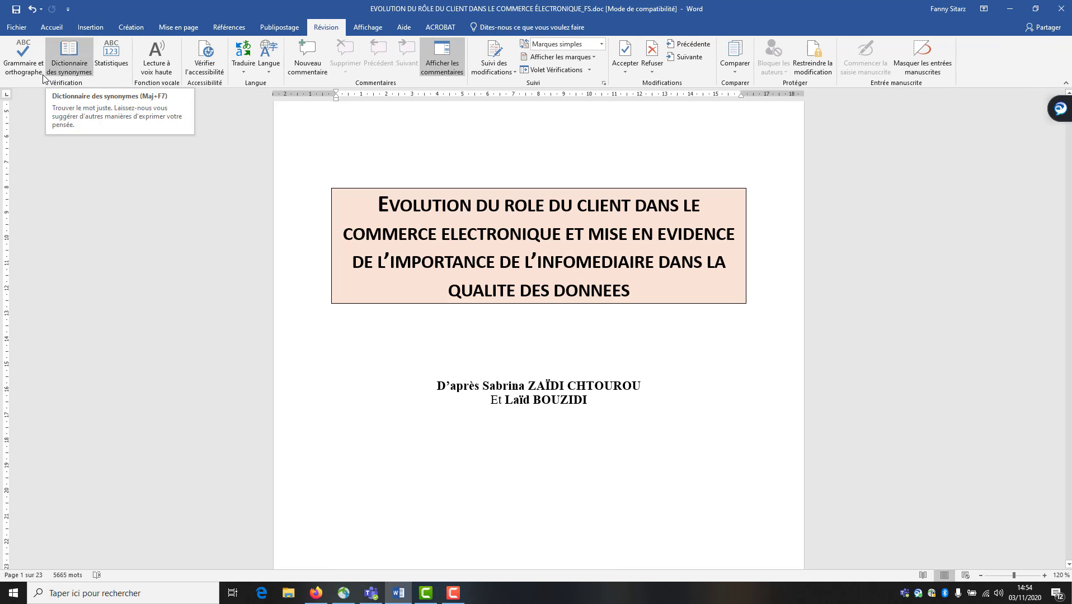
pyautogui.click(25, 57)
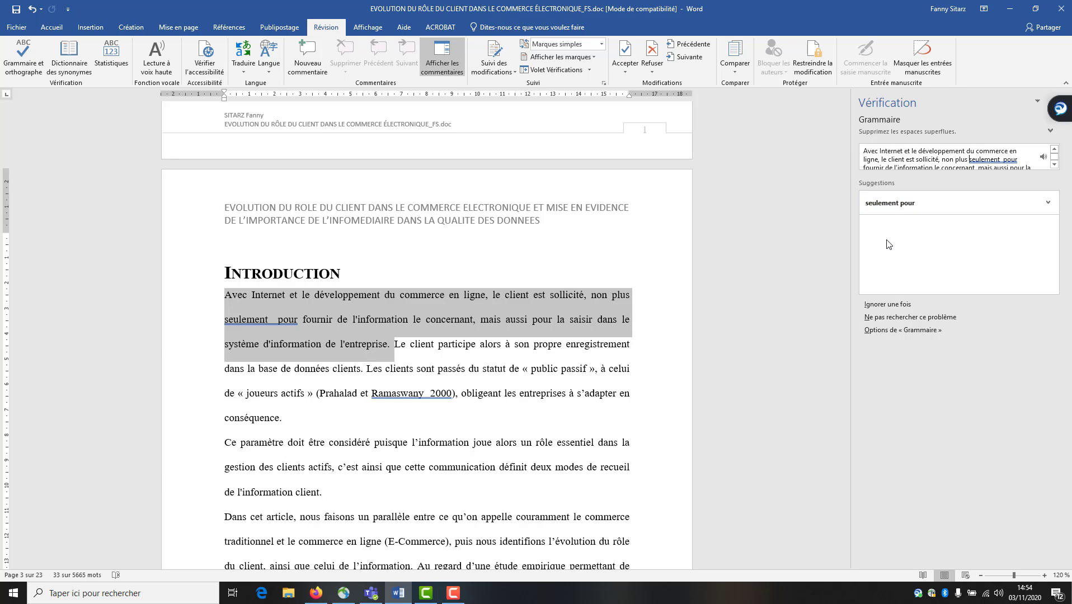
pyautogui.click(902, 207)
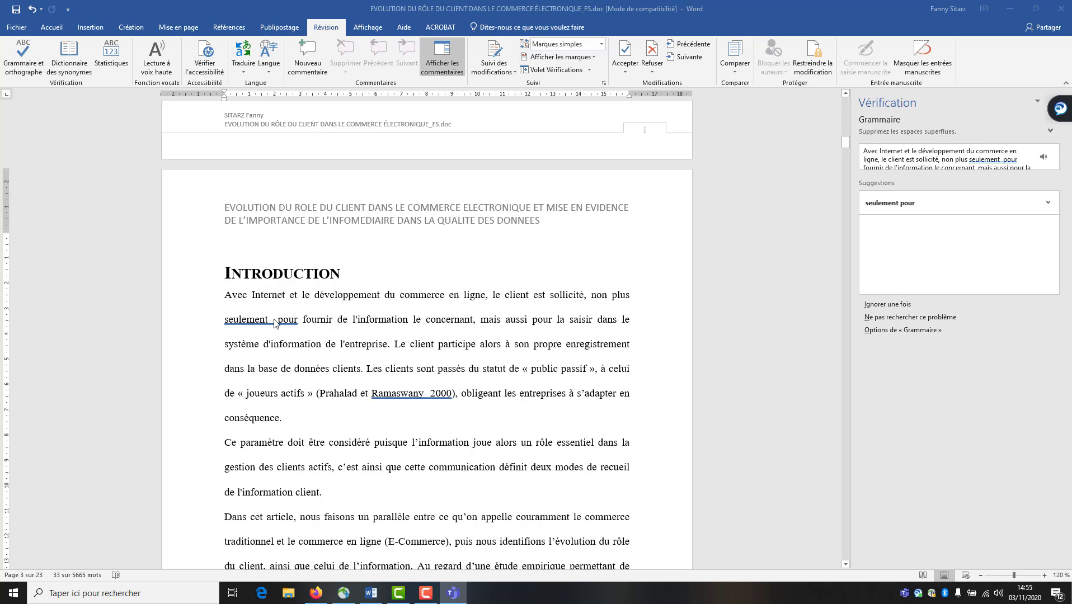
pyautogui.click(899, 207)
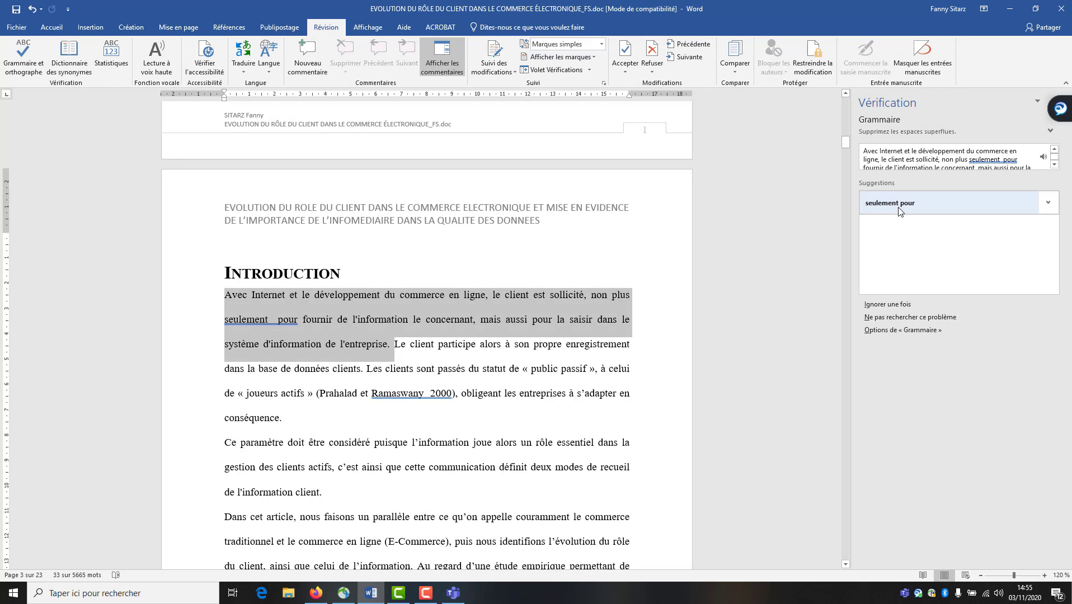
pyautogui.click(899, 207)
pyautogui.click(898, 207)
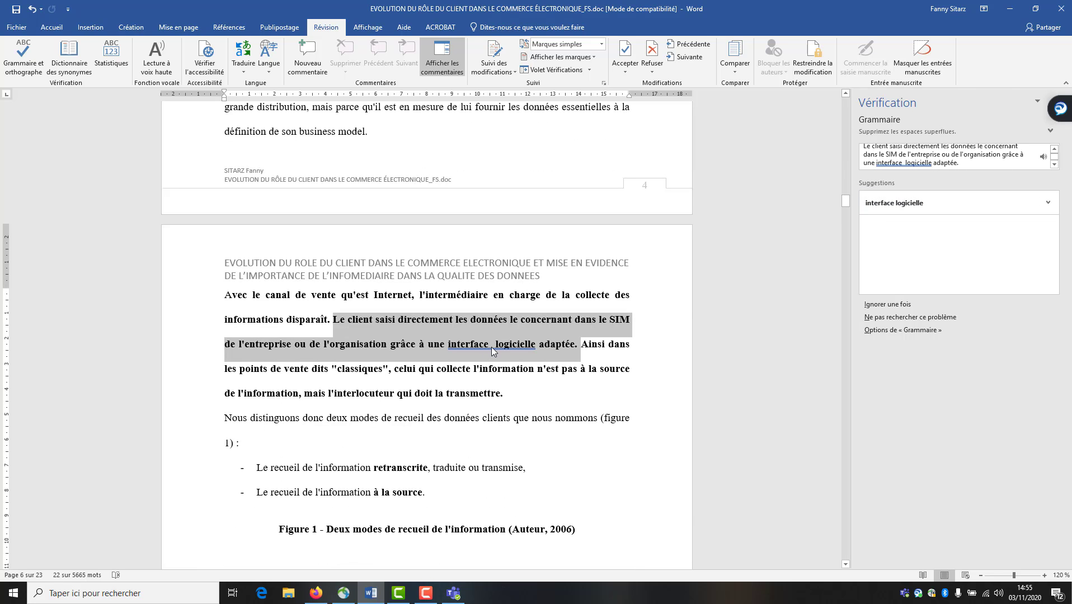
pyautogui.click(897, 211)
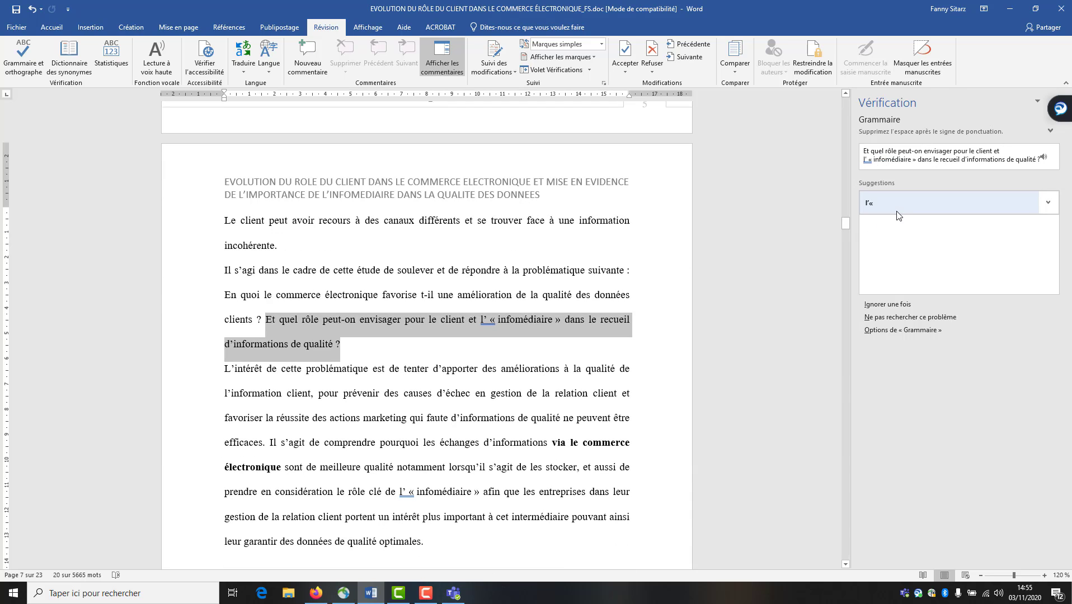
pyautogui.click(897, 211)
pyautogui.click(903, 207)
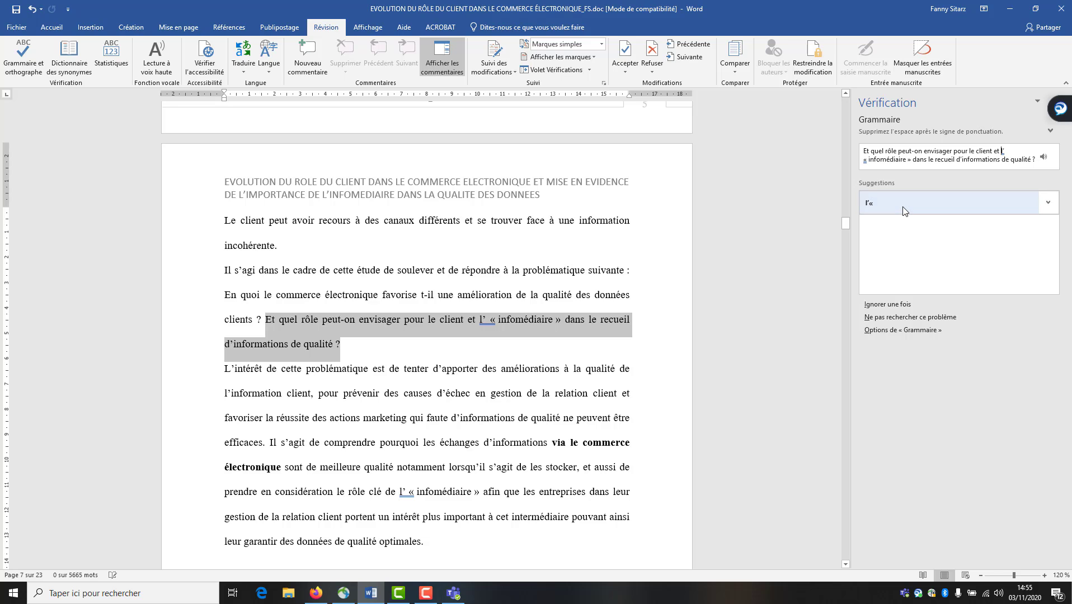
pyautogui.click(904, 207)
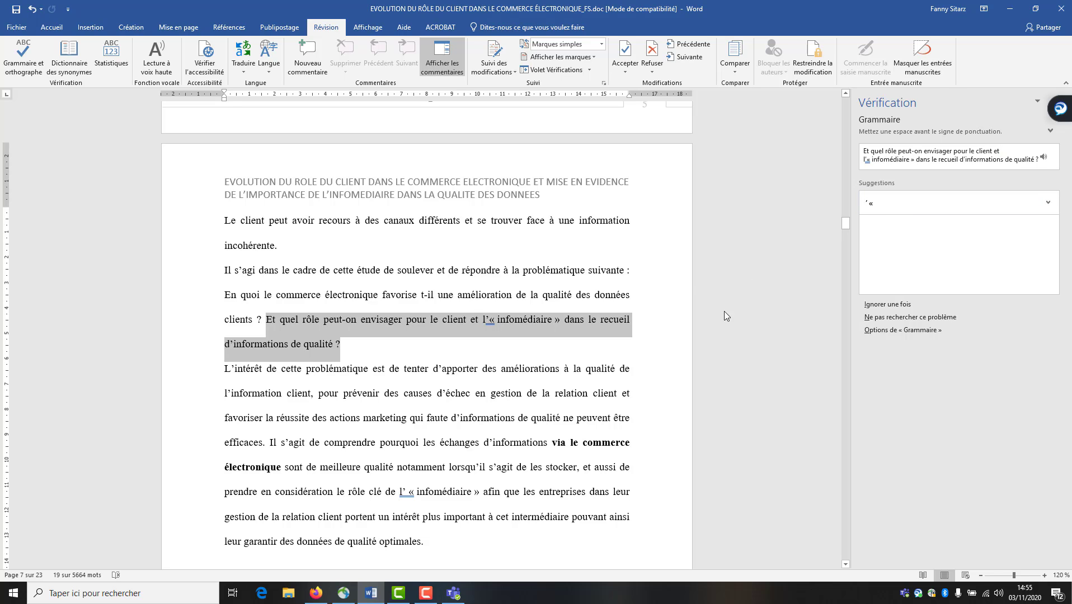
# Skip the leftover « spacing flags, add a space before the colon in 'Figure 2 :', and fix 'DONNÉES :'
pyautogui.click(490, 320)
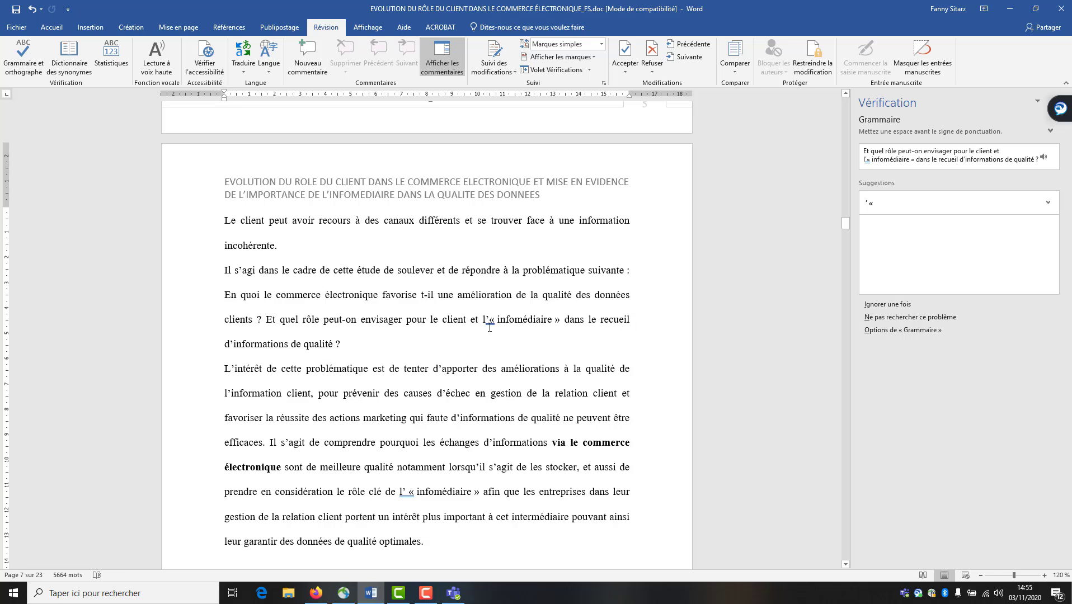
pyautogui.click(900, 306)
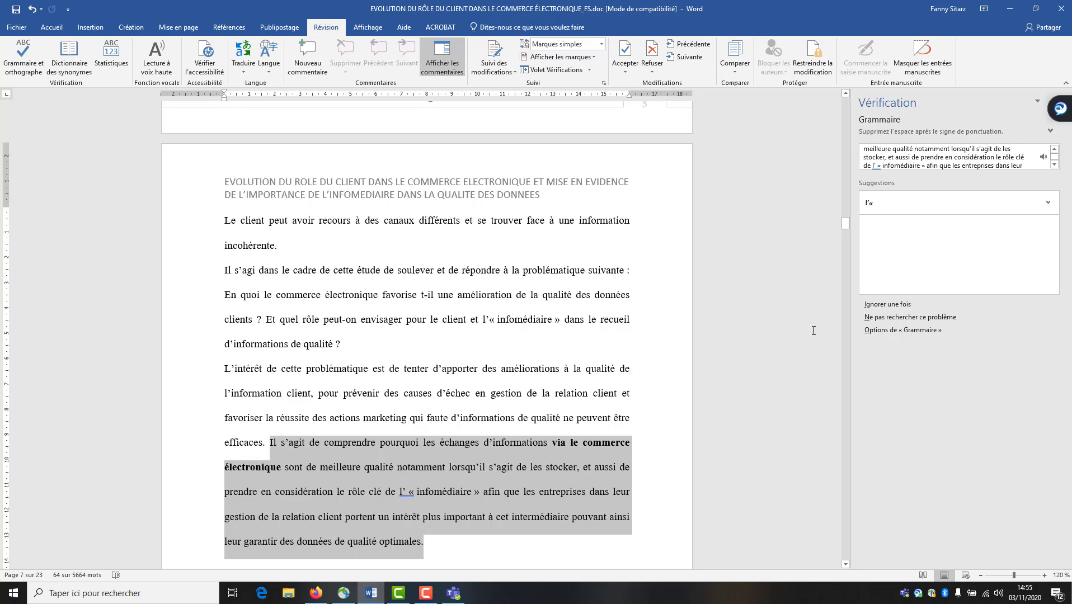
pyautogui.click(898, 204)
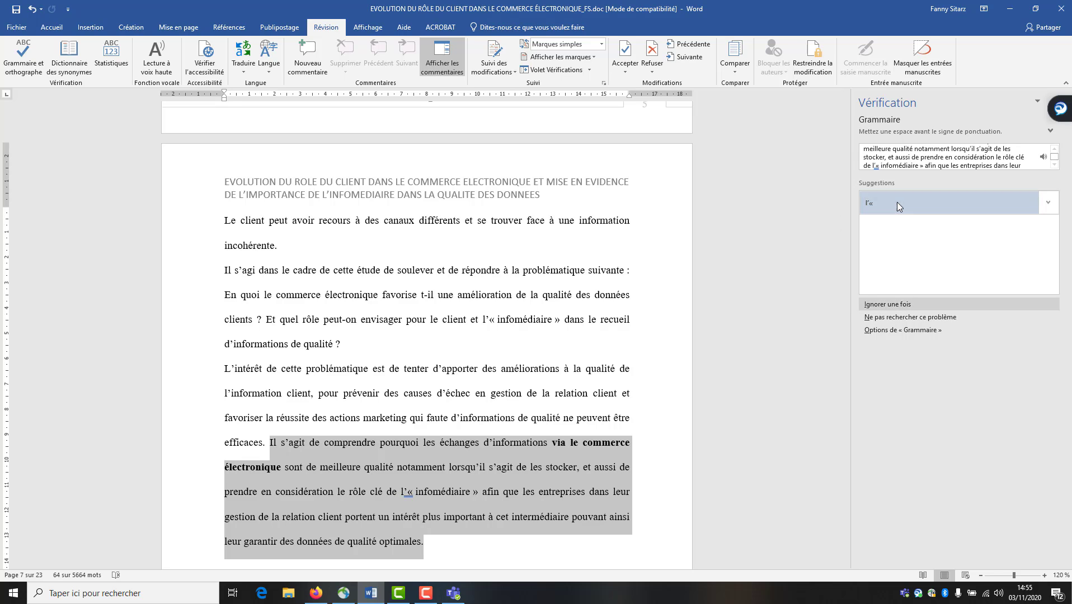
pyautogui.click(874, 309)
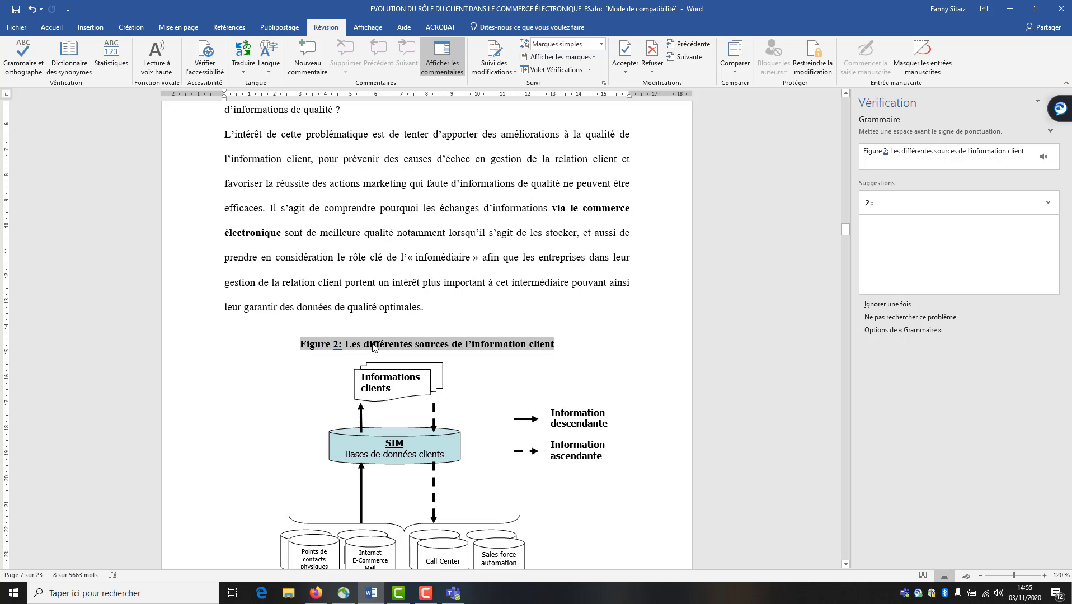
pyautogui.click(342, 352)
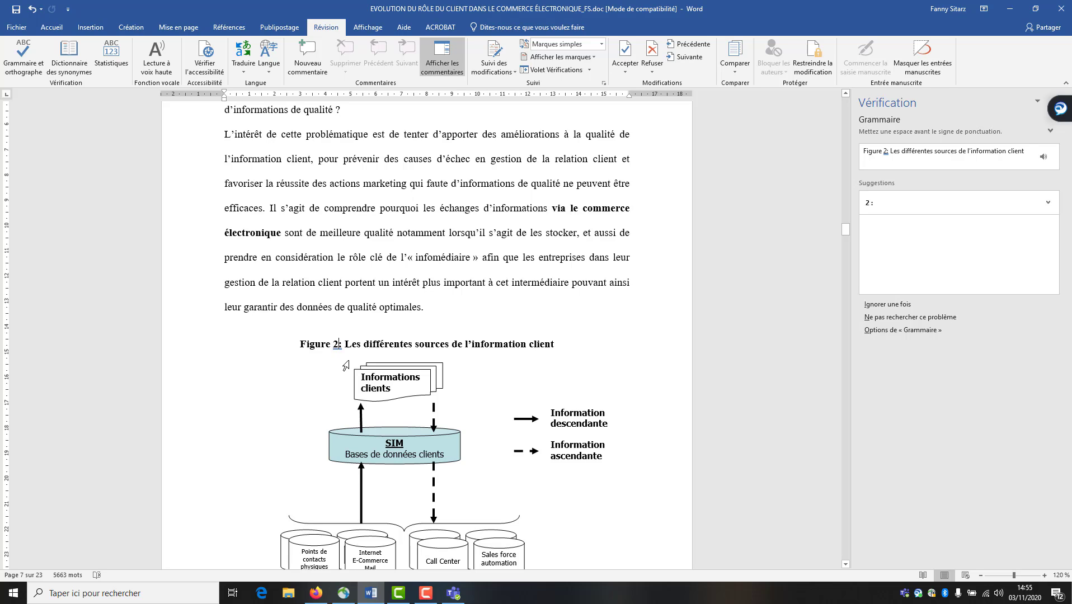
pyautogui.click(340, 346)
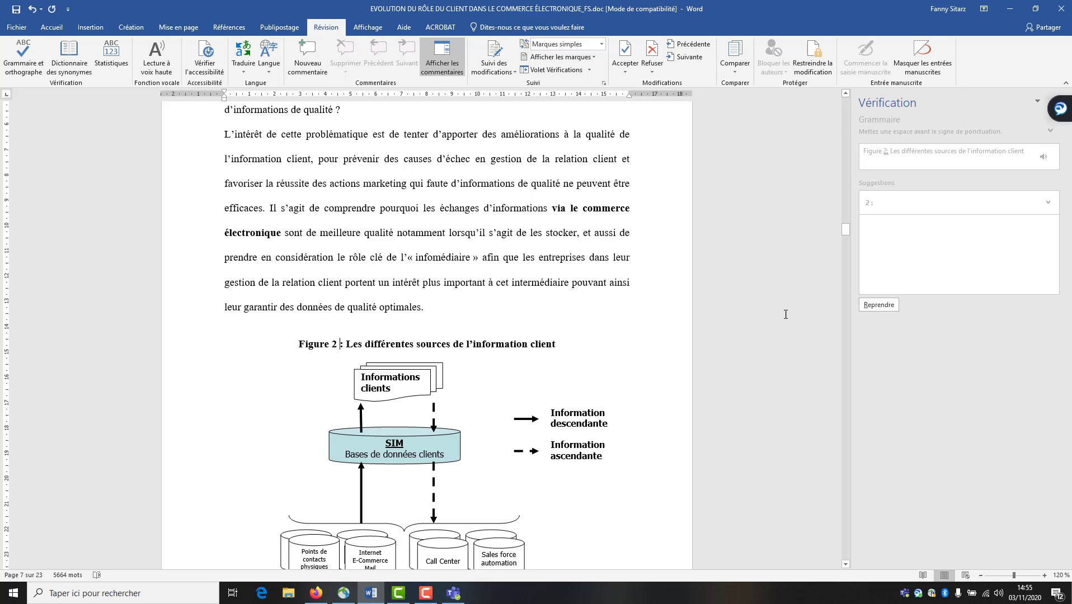
pyautogui.click(872, 306)
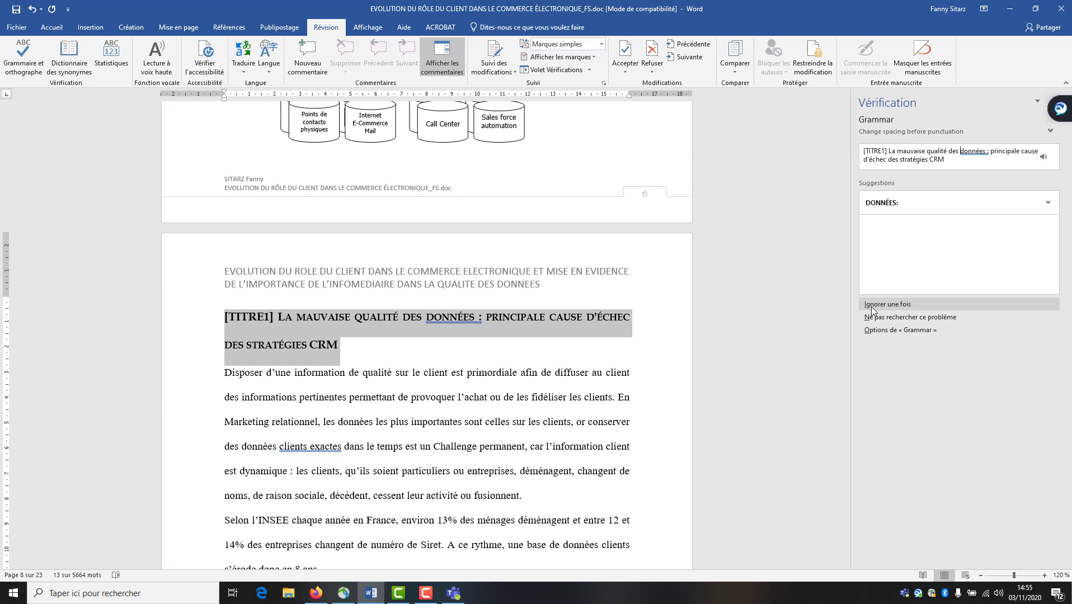
pyautogui.click(903, 203)
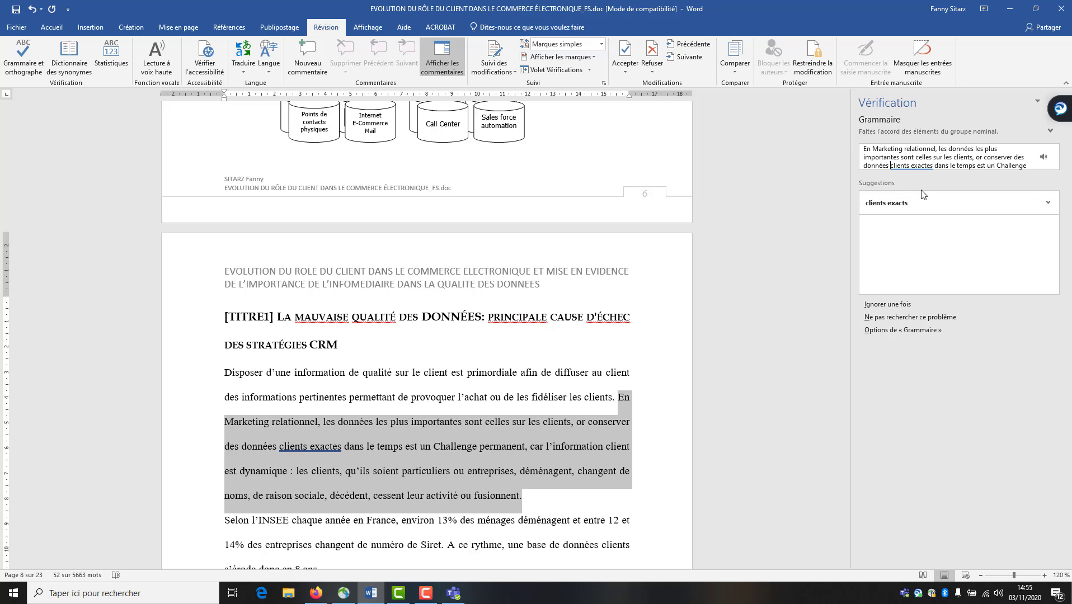
# Restore 'pour conserver', ignore the 'clients exactes' flag, and correct Toutefoi to Toutefois
pyautogui.scroll(-1, 188, 422)
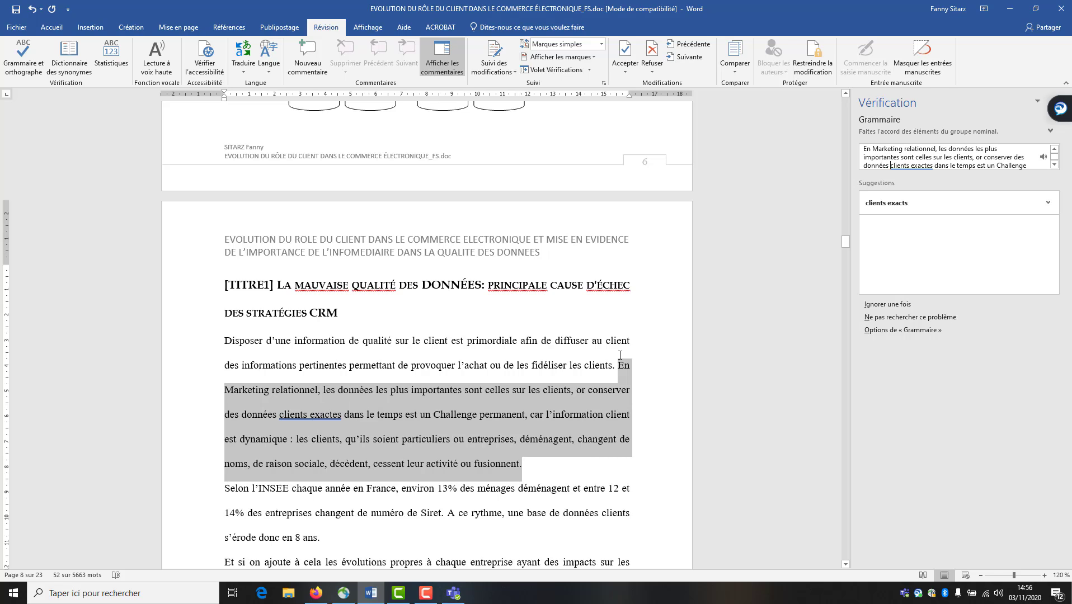
pyautogui.click(580, 392)
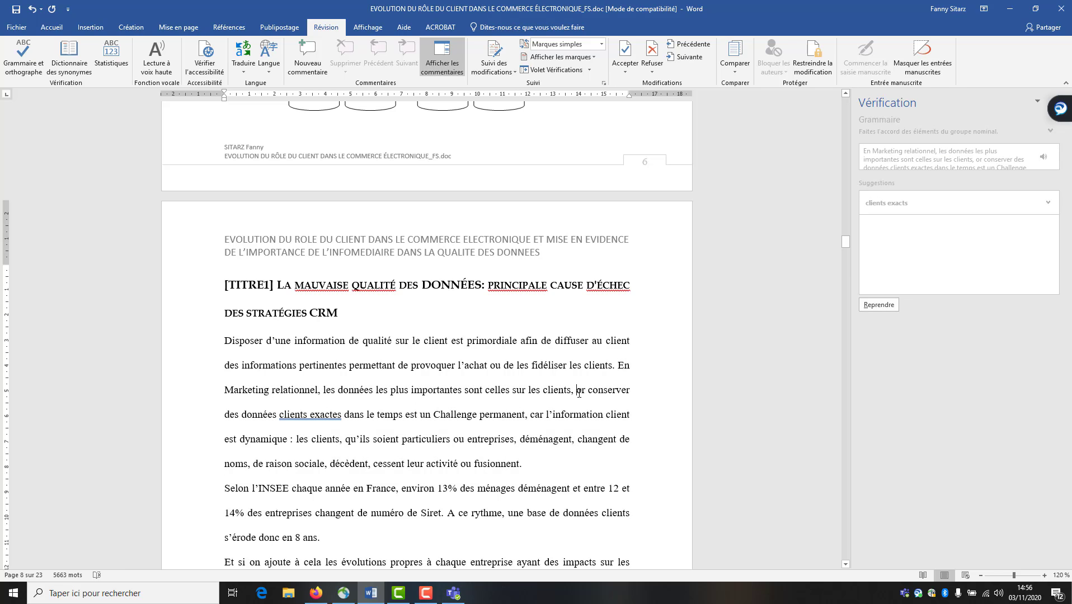
pyautogui.write('pl')
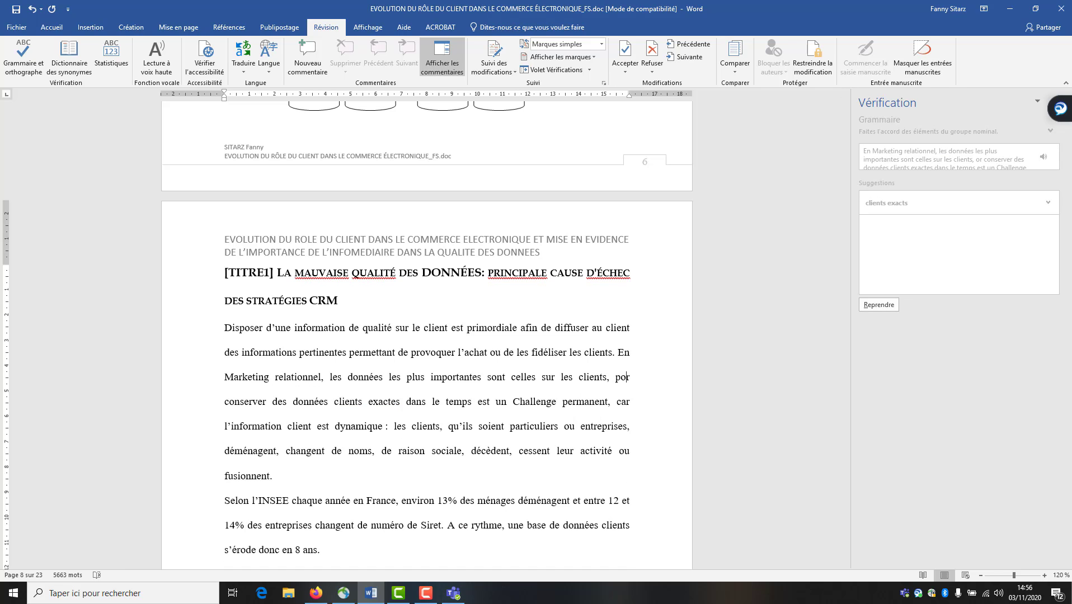
pyautogui.write('u')
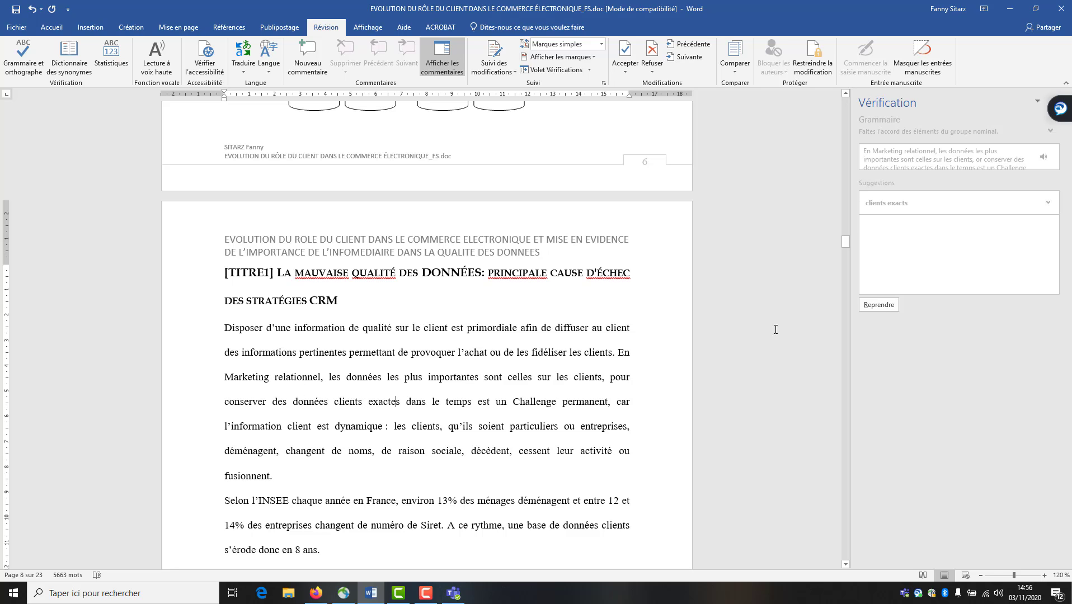
pyautogui.click(881, 305)
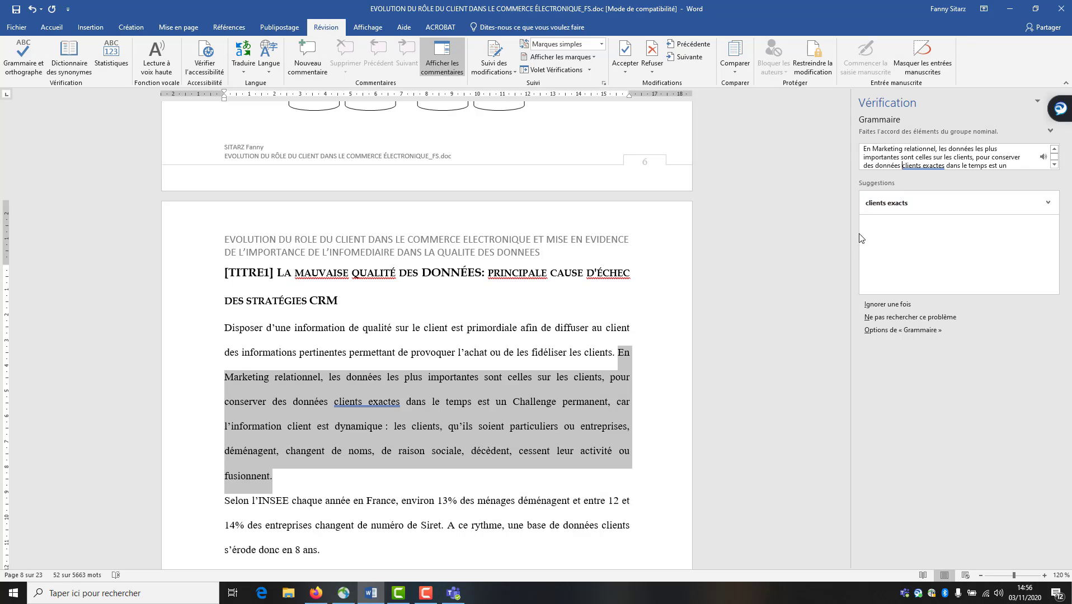
pyautogui.click(893, 305)
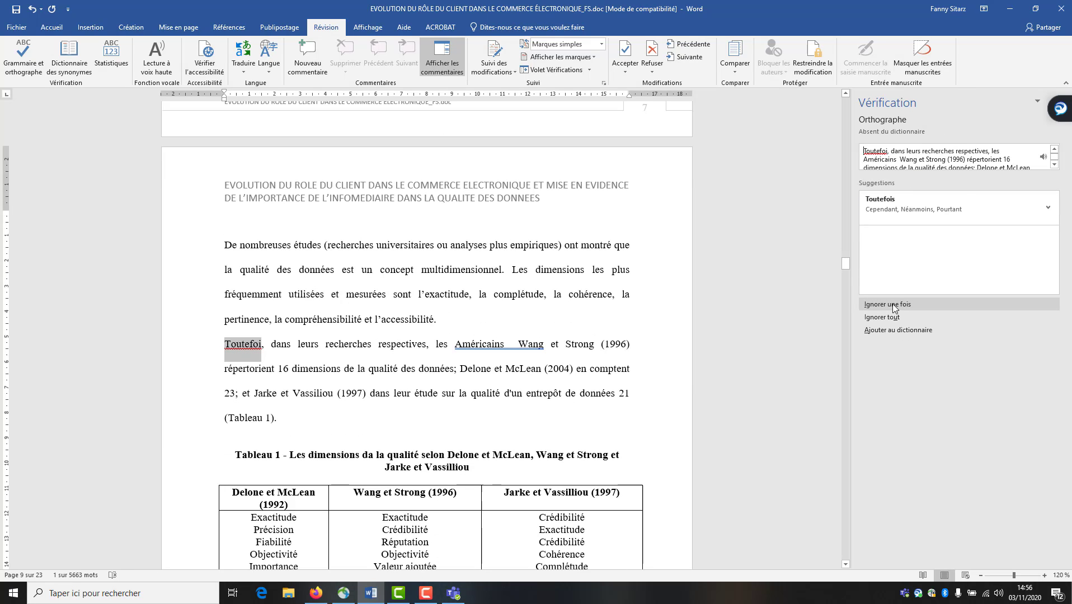
pyautogui.click(912, 206)
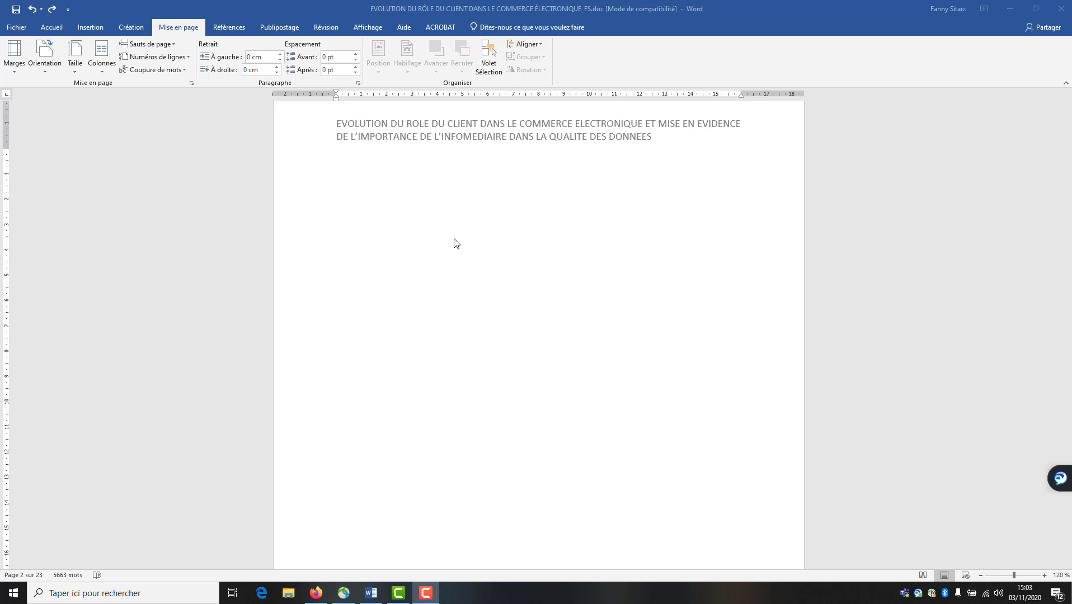
# Insert Table automatique 1 as the table of contents on blank page 2
pyautogui.click(454, 239)
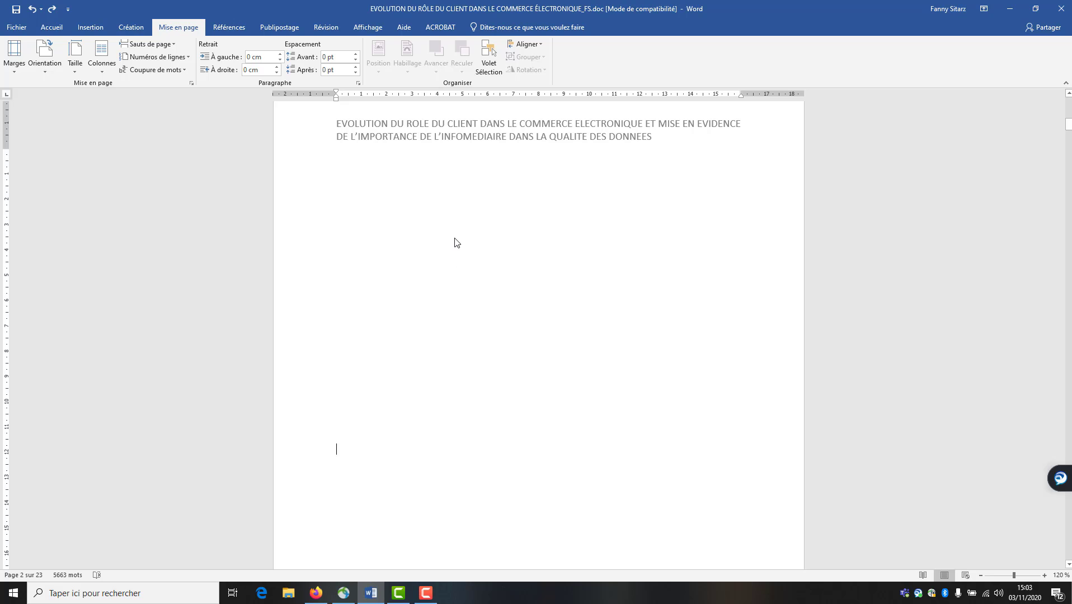
pyautogui.click(231, 27)
pyautogui.click(29, 66)
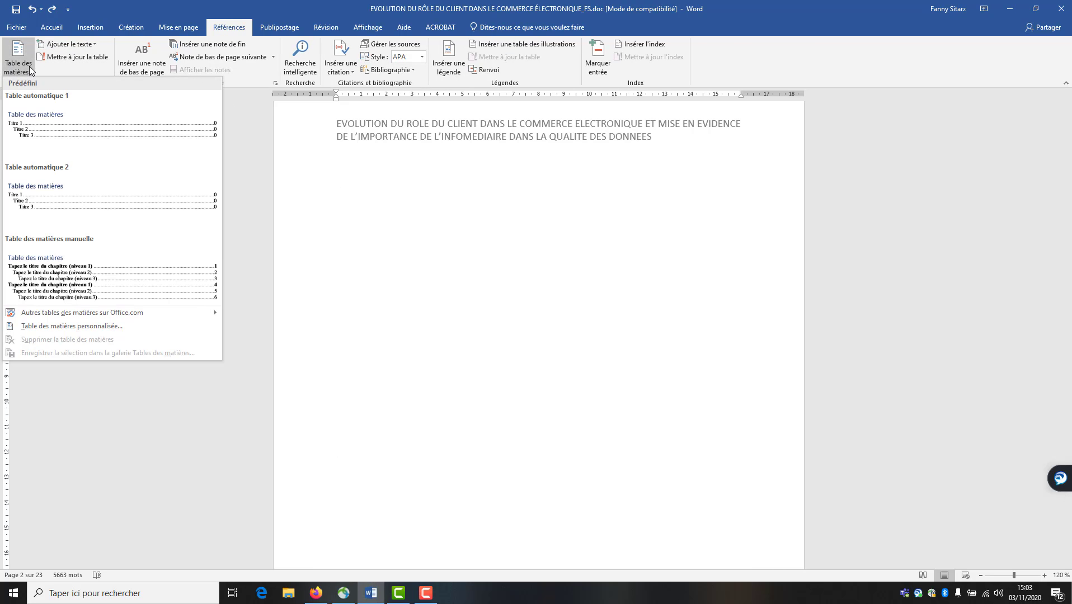
pyautogui.click(34, 127)
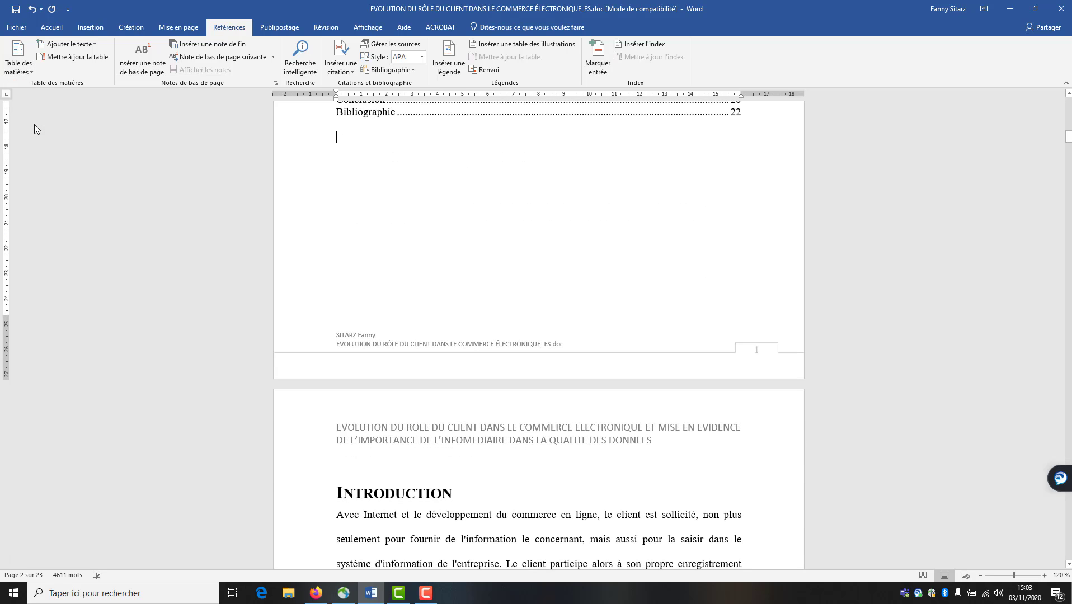
pyautogui.scroll(4, 426, 415)
pyautogui.scroll(5, 422, 428)
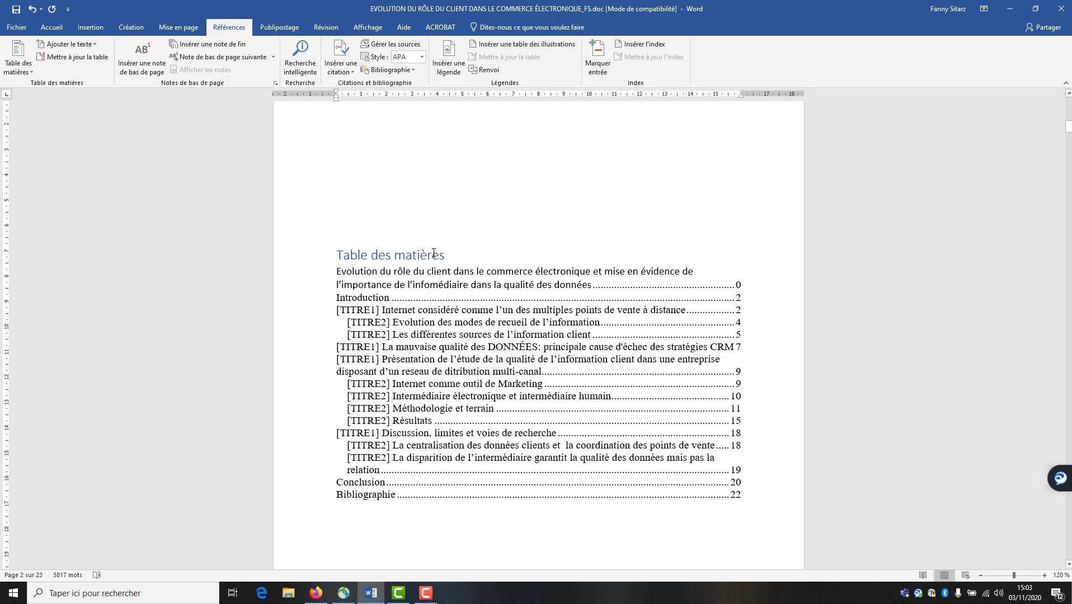
pyautogui.scroll(-6, 420, 290)
pyautogui.scroll(-3, 420, 290)
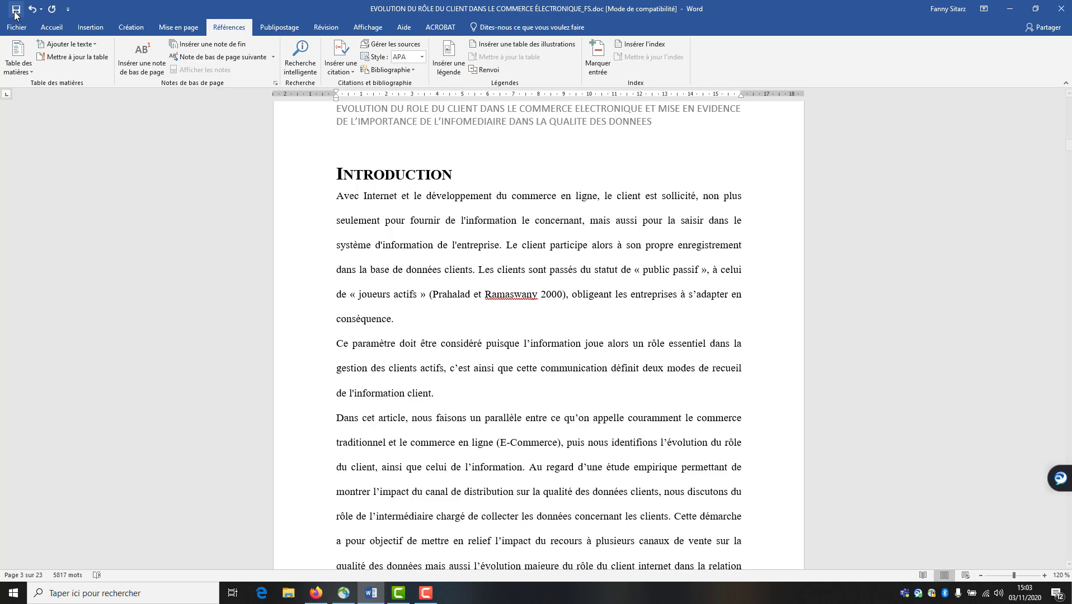
# Go past the Introduction and Conclusion headings to select the Bibliographie heading line
pyautogui.click(52, 26)
pyautogui.click(306, 178)
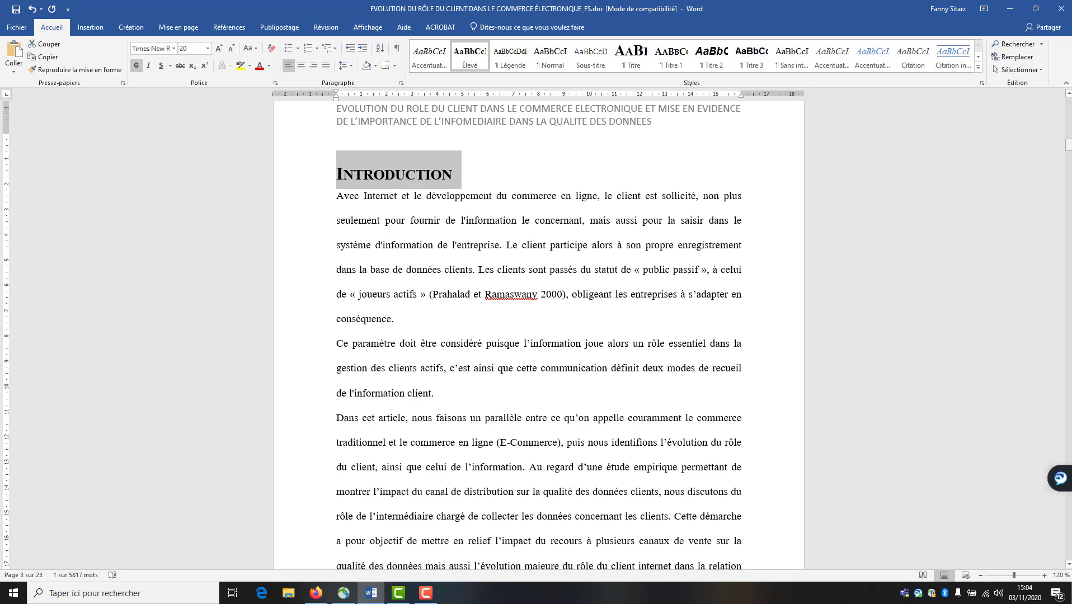
pyautogui.moveTo(1067, 147); pyautogui.dragTo(1069, 516)
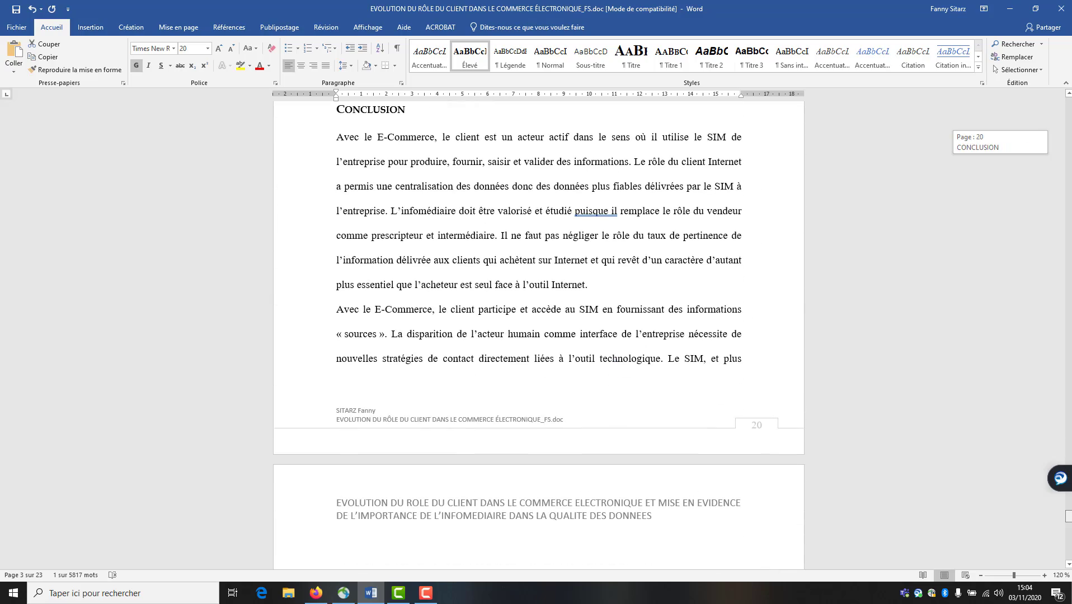
pyautogui.click(284, 117)
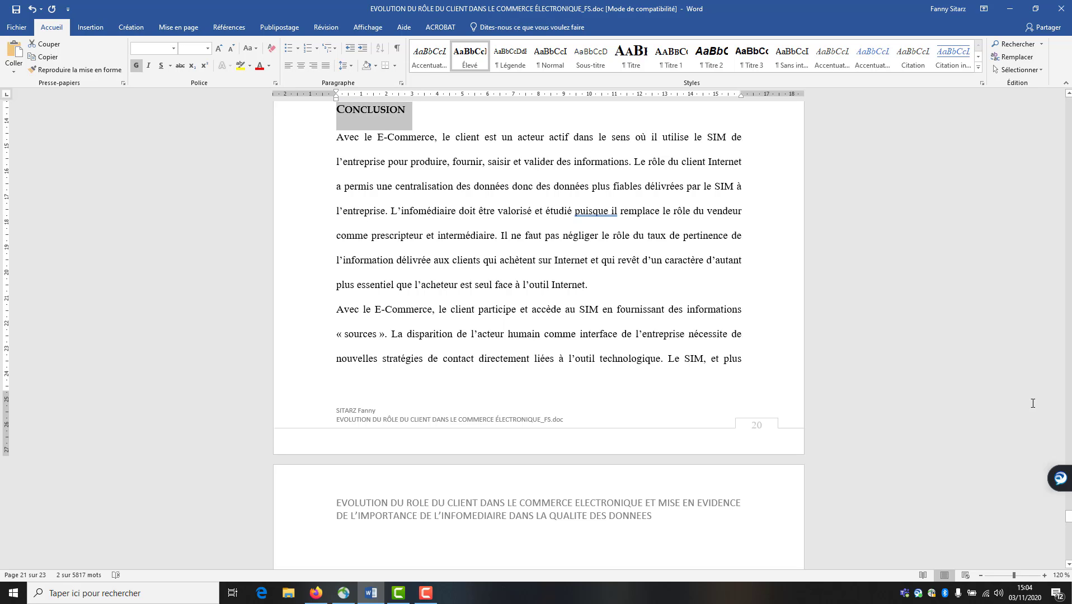
pyautogui.scroll(-15, 898, 457)
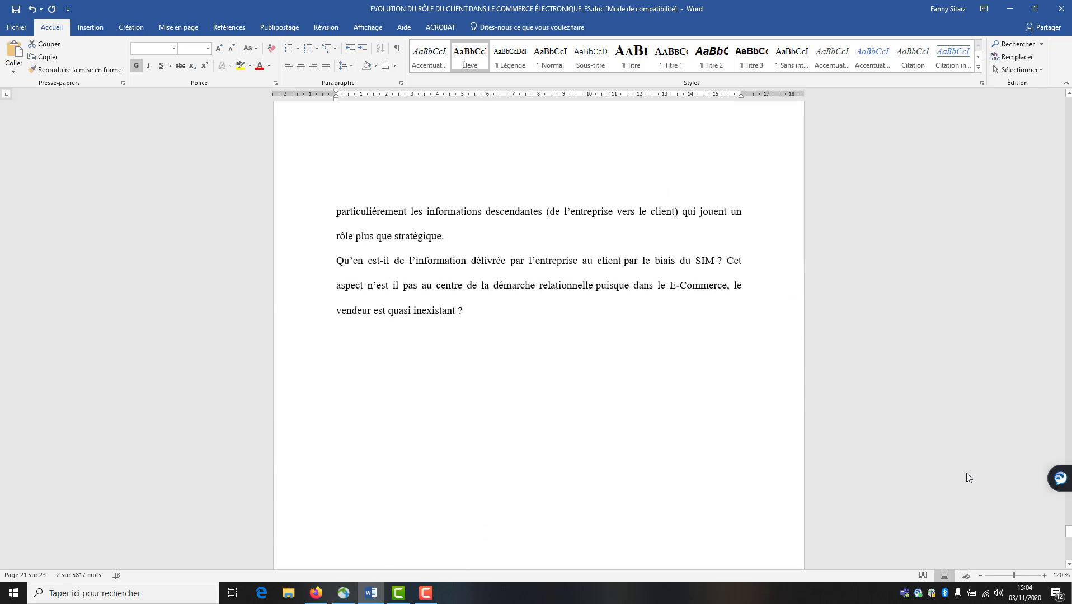
pyautogui.scroll(-2, 964, 476)
pyautogui.click(315, 200)
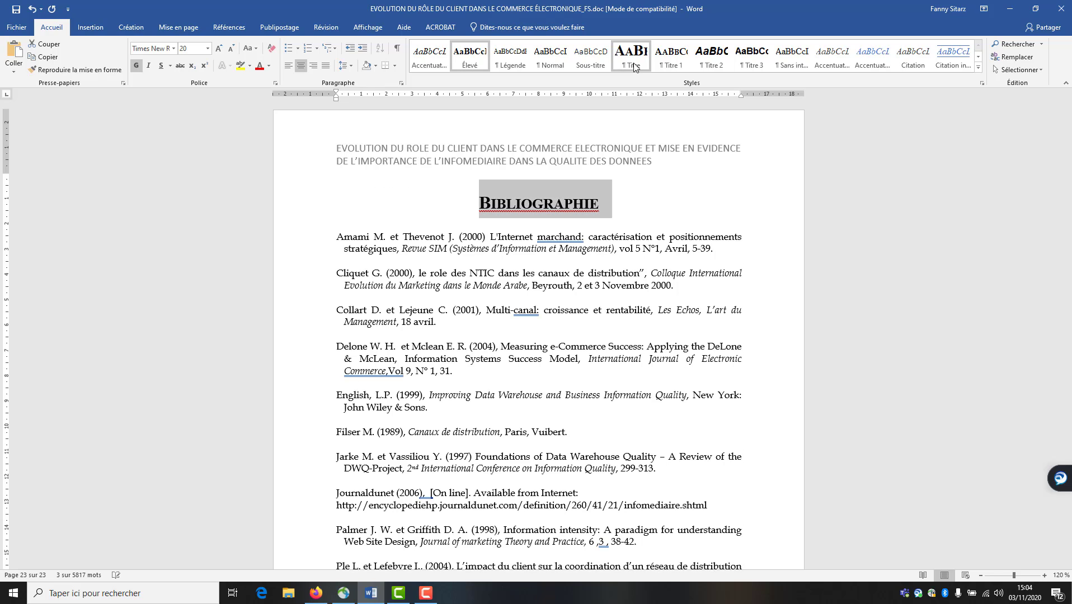
# Modify the Titre style font to Book Antiqua, 14 pt, bold
pyautogui.rightClick(635, 67)
pyautogui.click(653, 87)
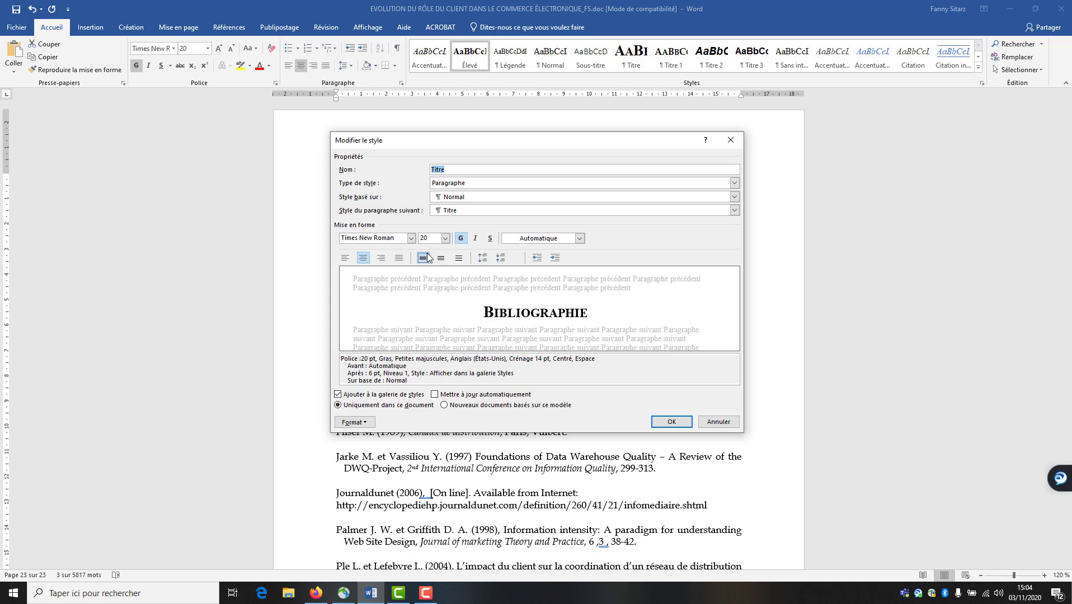
pyautogui.click(410, 239)
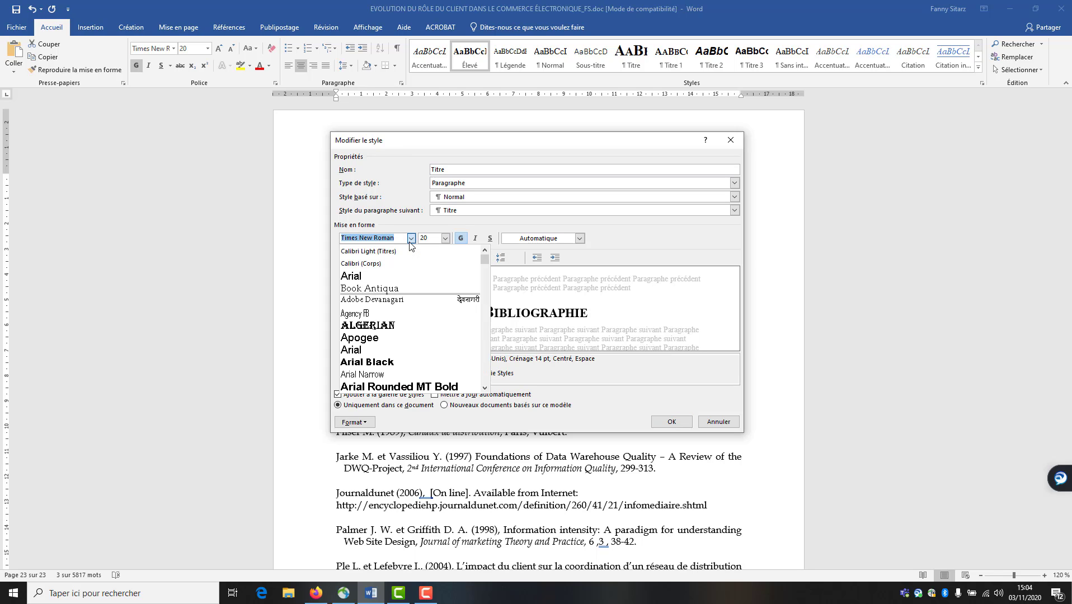
pyautogui.click(398, 288)
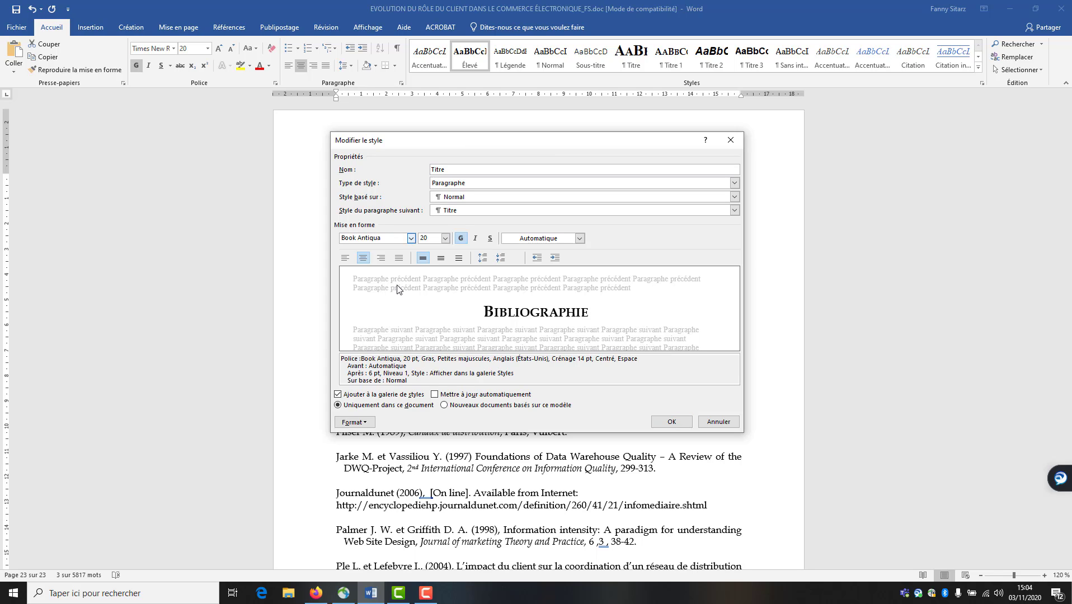
pyautogui.click(462, 239)
pyautogui.click(461, 239)
pyautogui.click(445, 238)
pyautogui.click(424, 285)
# Colour the Titre style orange Accent 2, left-align it, and apply the change
pyautogui.click(579, 238)
pyautogui.click(555, 276)
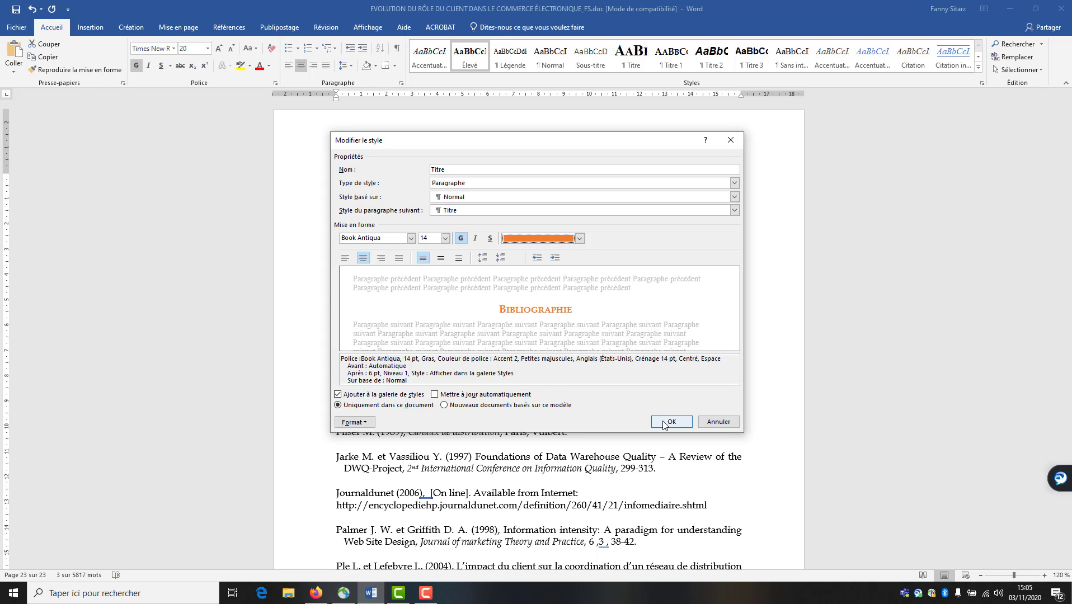
pyautogui.click(347, 258)
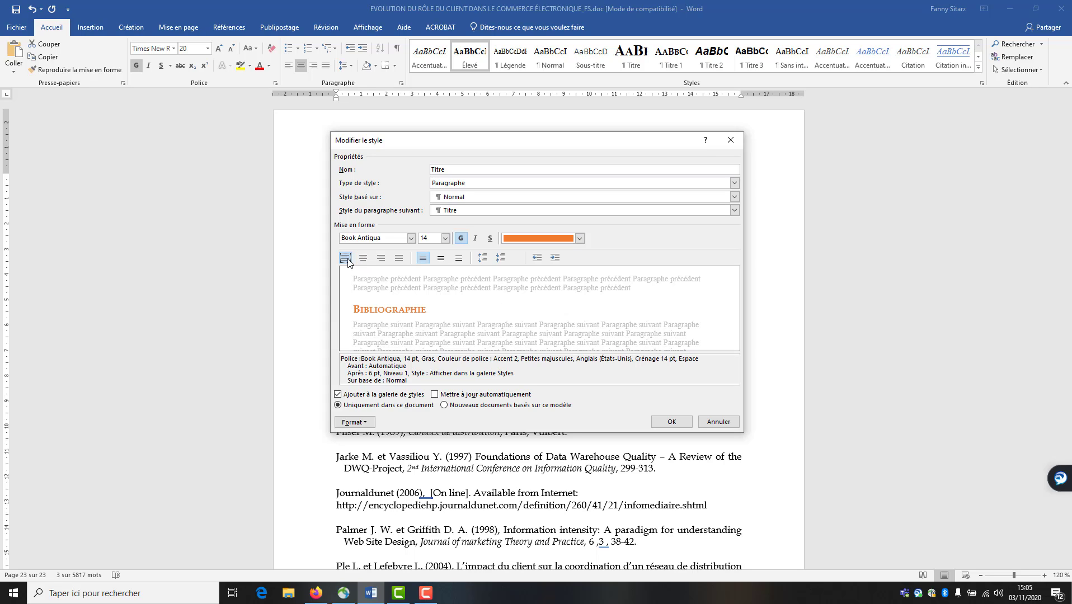
pyautogui.click(671, 423)
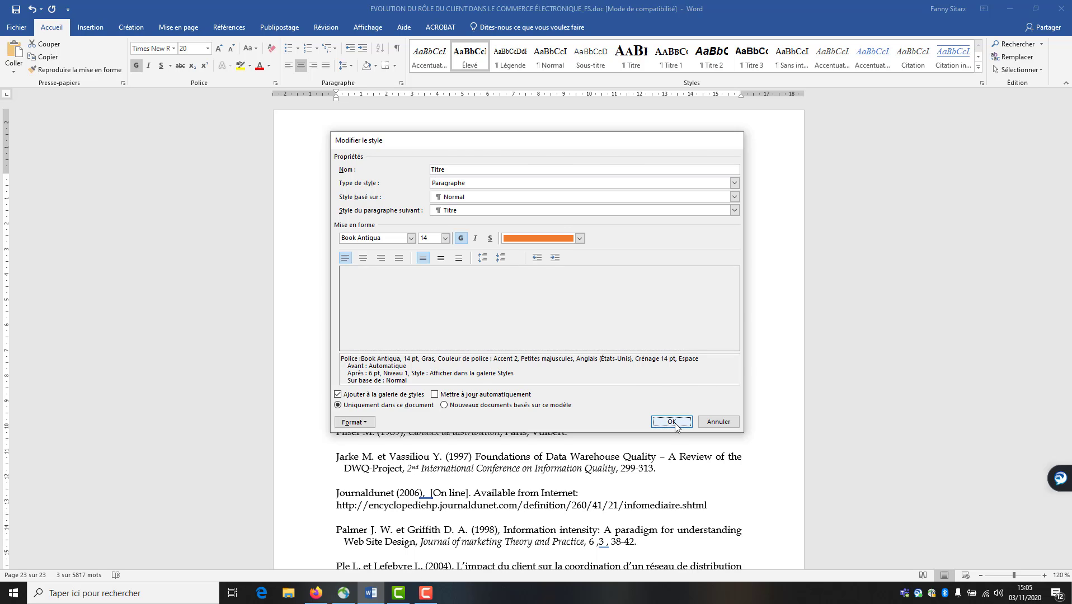
pyautogui.click(802, 306)
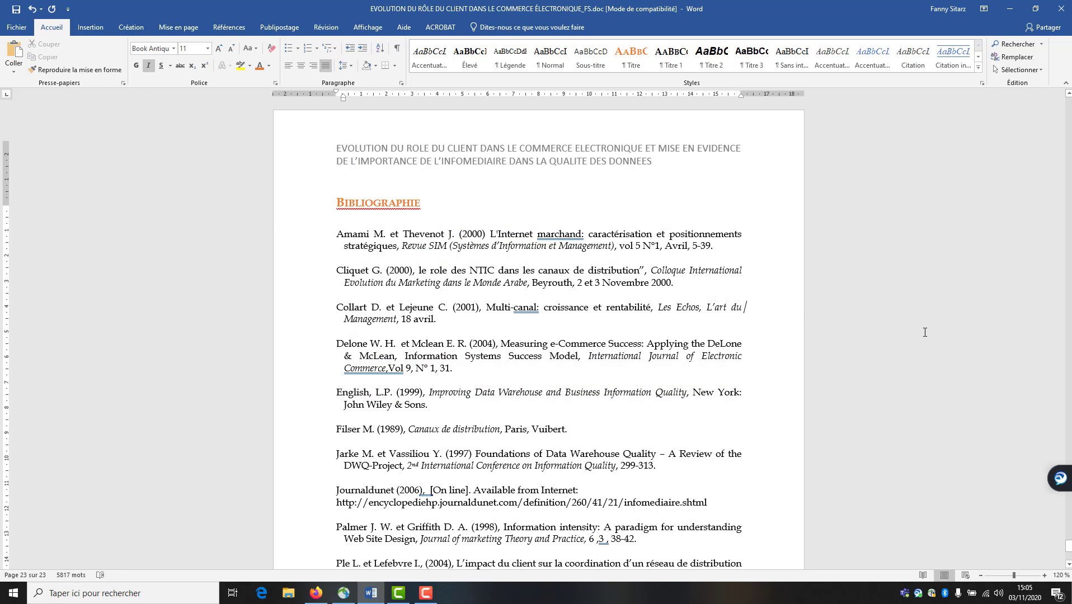
pyautogui.scroll(5, 802, 306)
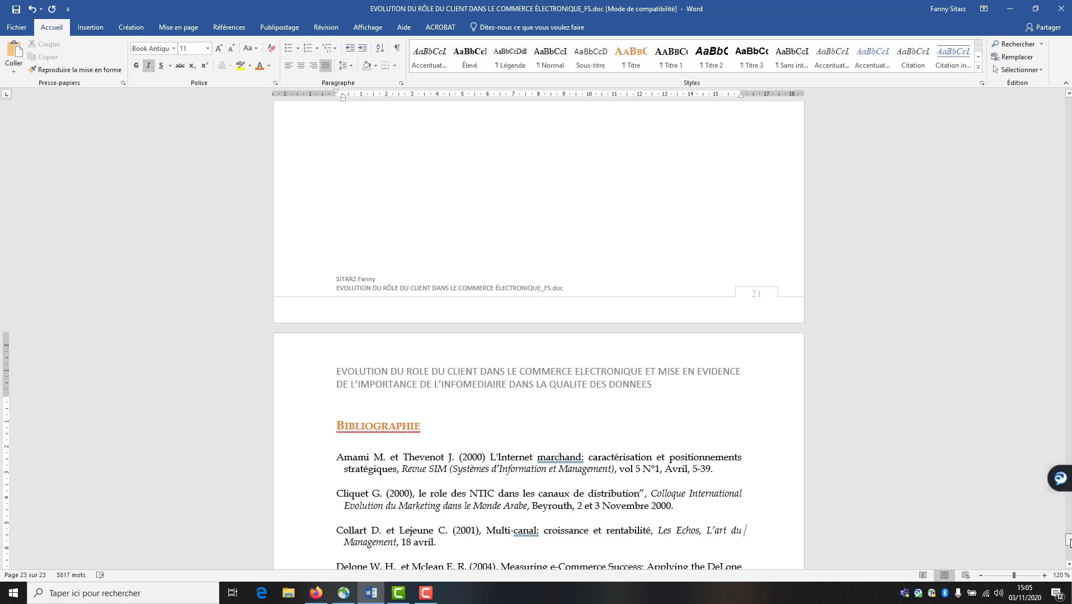
# Scroll down and select the Internet points-of-sale section heading and the next heading lines
pyautogui.moveTo(1070, 541); pyautogui.dragTo(1039, 140)
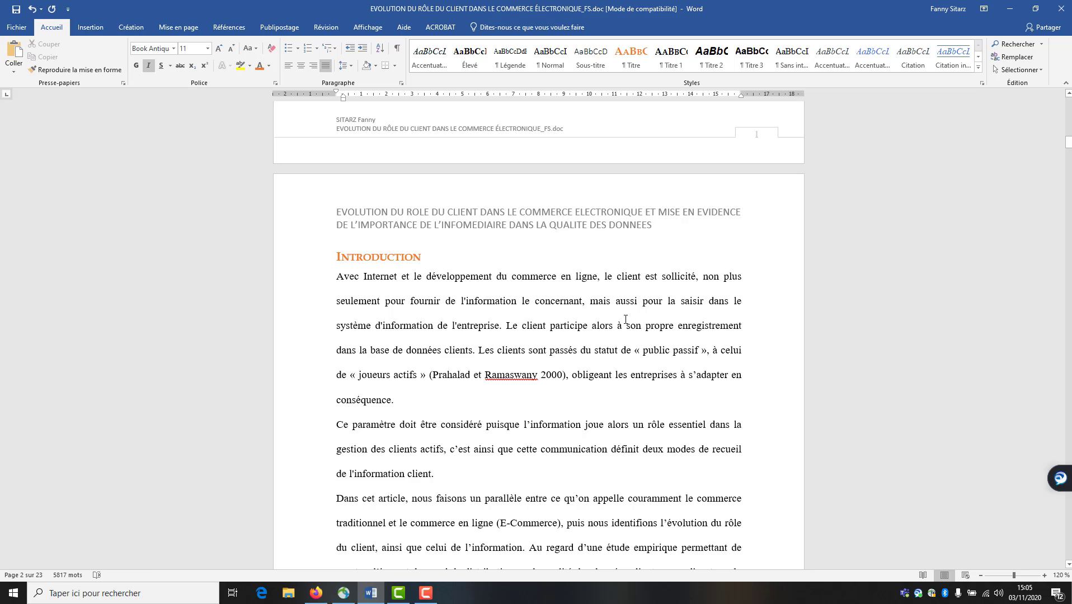
pyautogui.scroll(-7, 591, 371)
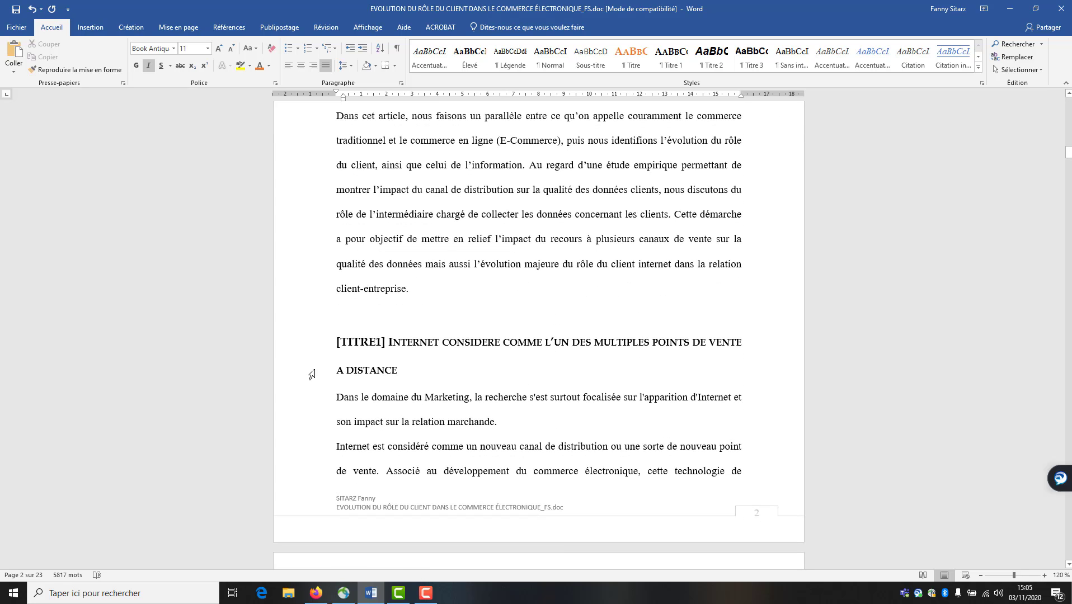
pyautogui.click(315, 342)
pyautogui.scroll(-17, 571, 388)
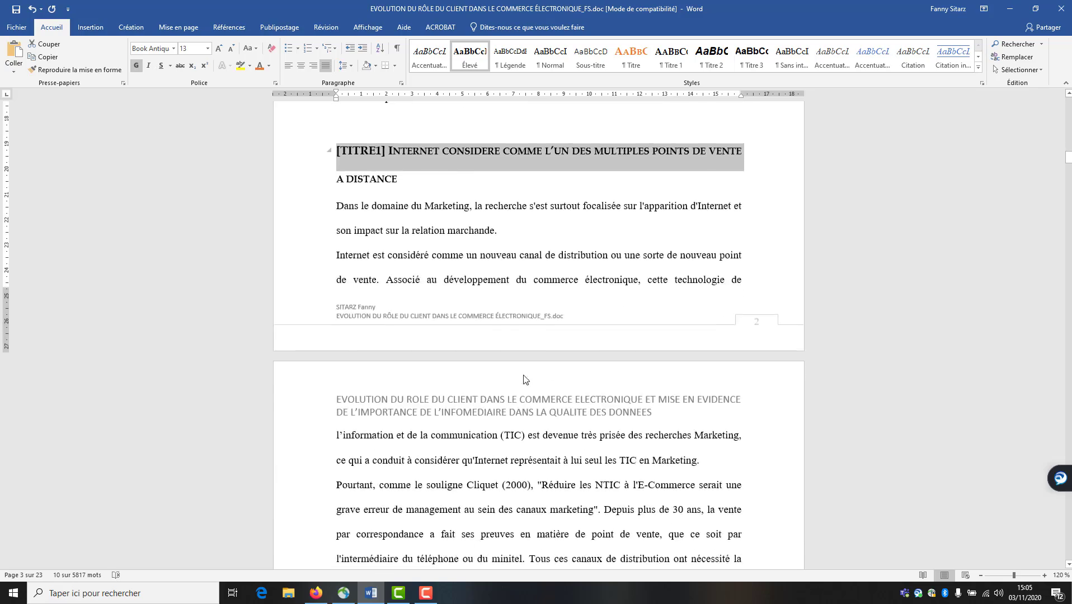
pyautogui.scroll(-17, 406, 428)
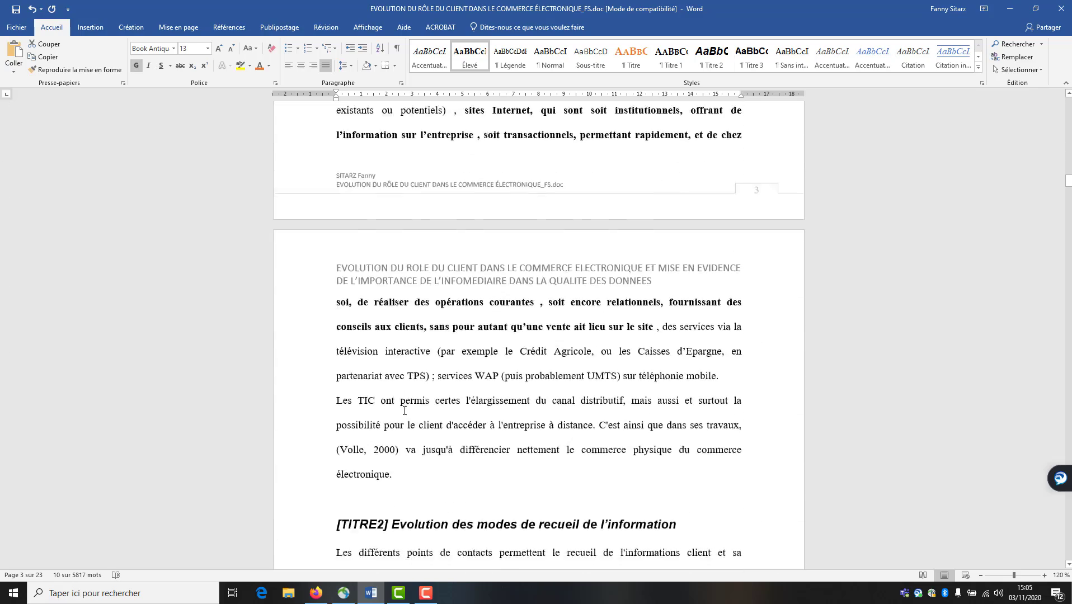
pyautogui.scroll(-15, 405, 411)
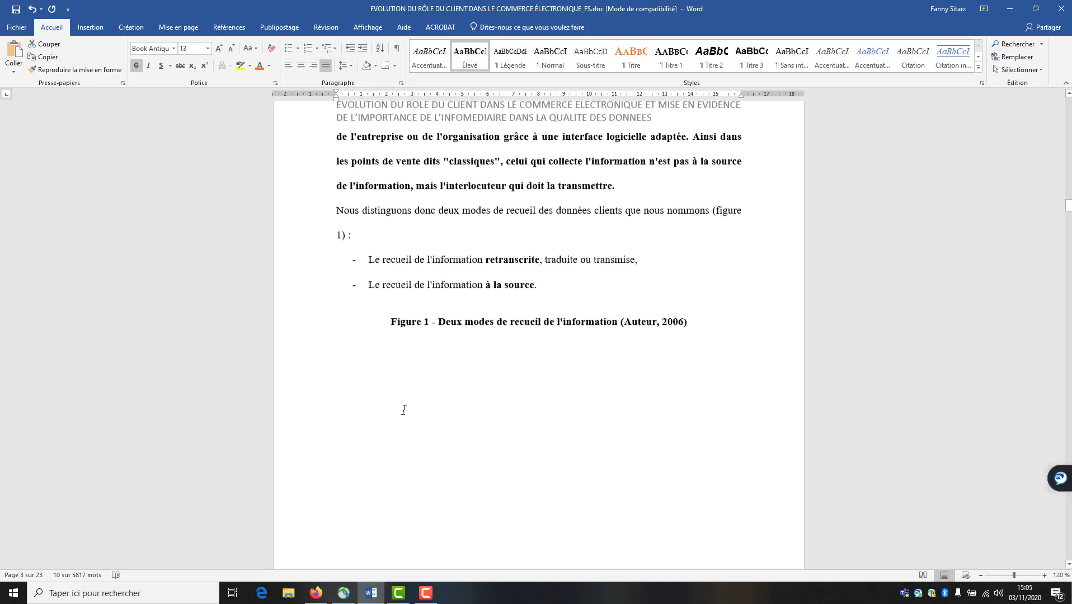
pyautogui.scroll(-12, 404, 411)
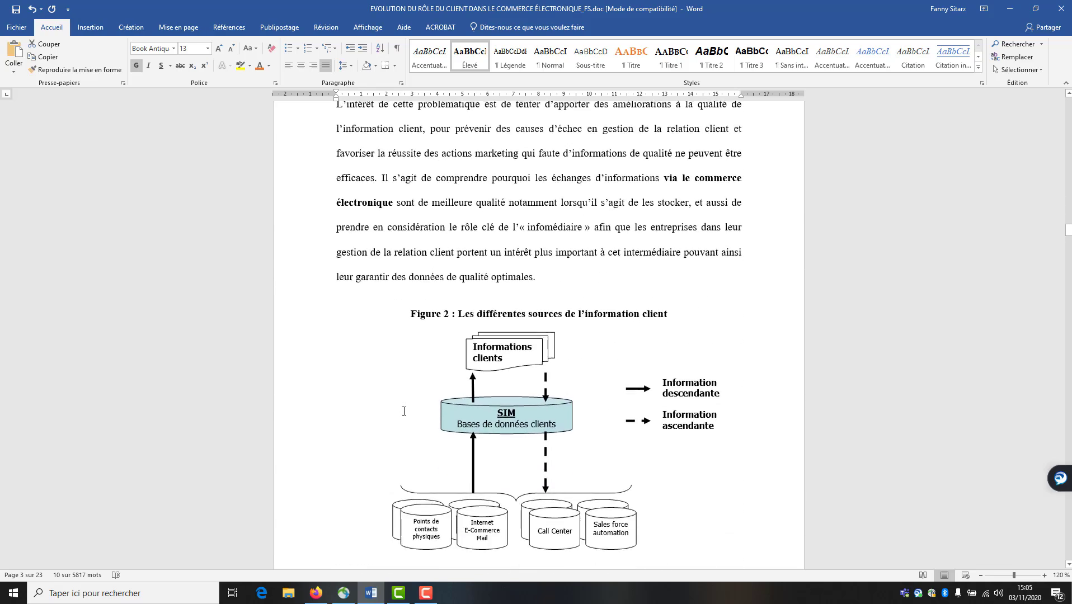
pyautogui.moveTo(307, 387); pyautogui.dragTo(310, 412)
# Keep selecting headings while scrolling down to the Discussion, limites et voies de recherche section
pyautogui.scroll(-8, 311, 412)
pyautogui.scroll(-15, 314, 415)
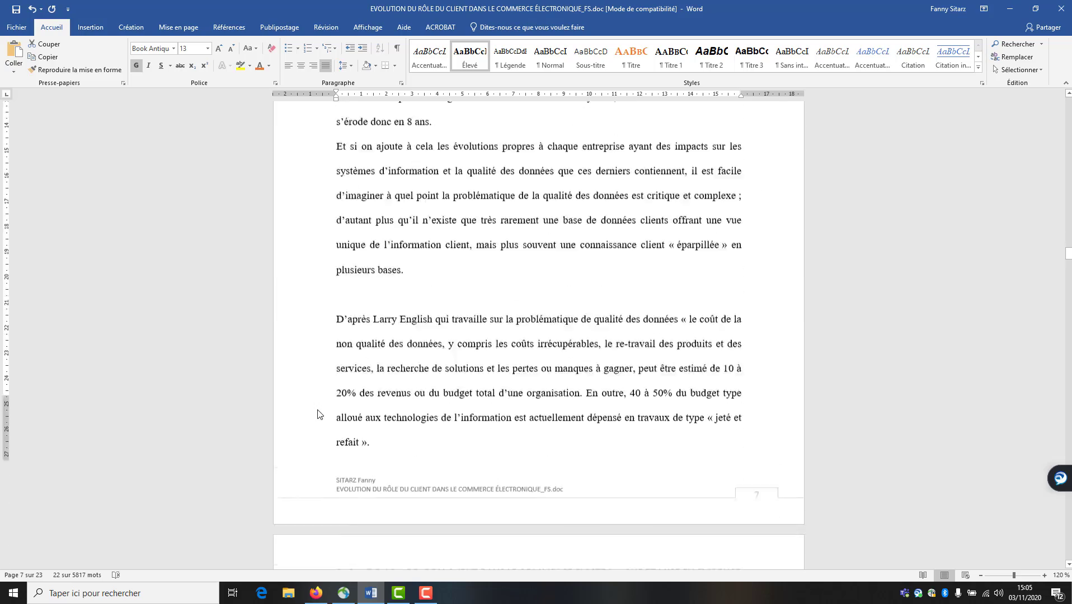
pyautogui.scroll(-9, 318, 414)
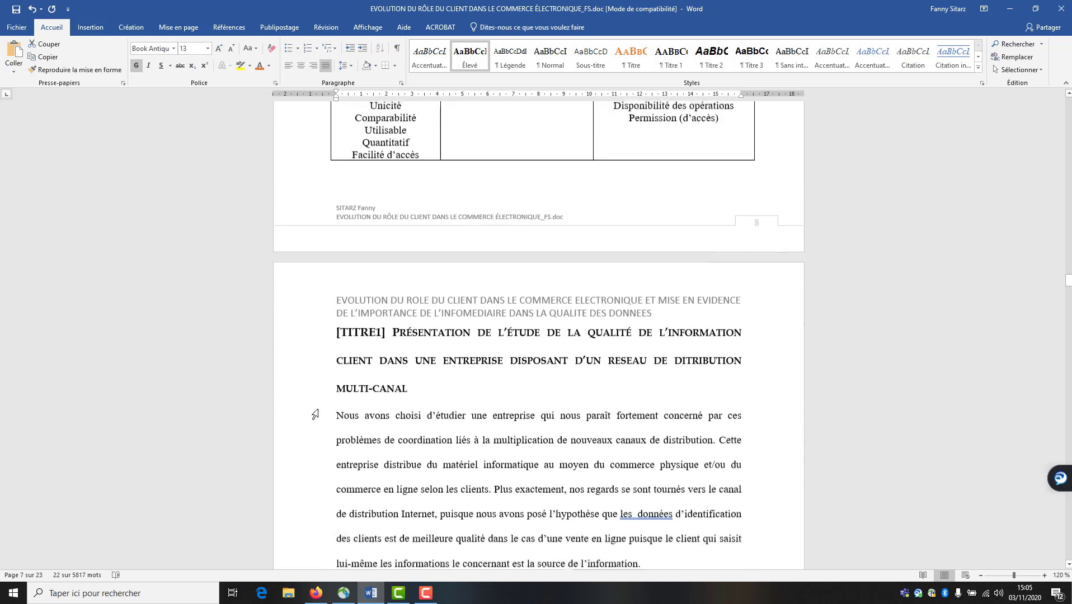
pyautogui.moveTo(307, 314); pyautogui.dragTo(306, 375)
pyautogui.scroll(-3, 324, 434)
pyautogui.scroll(-12, 324, 434)
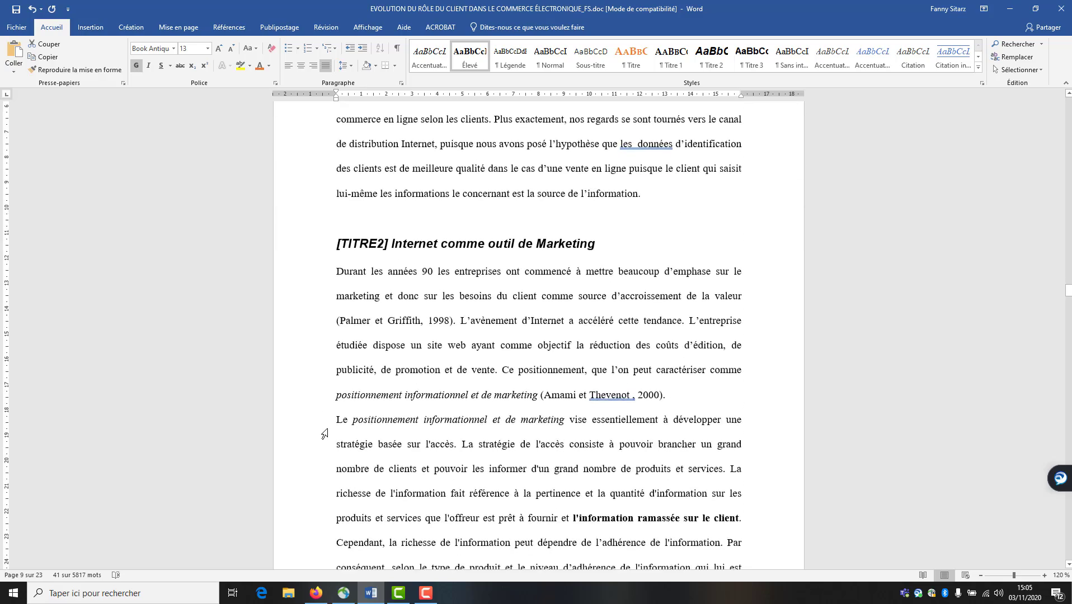
pyautogui.scroll(-10, 321, 409)
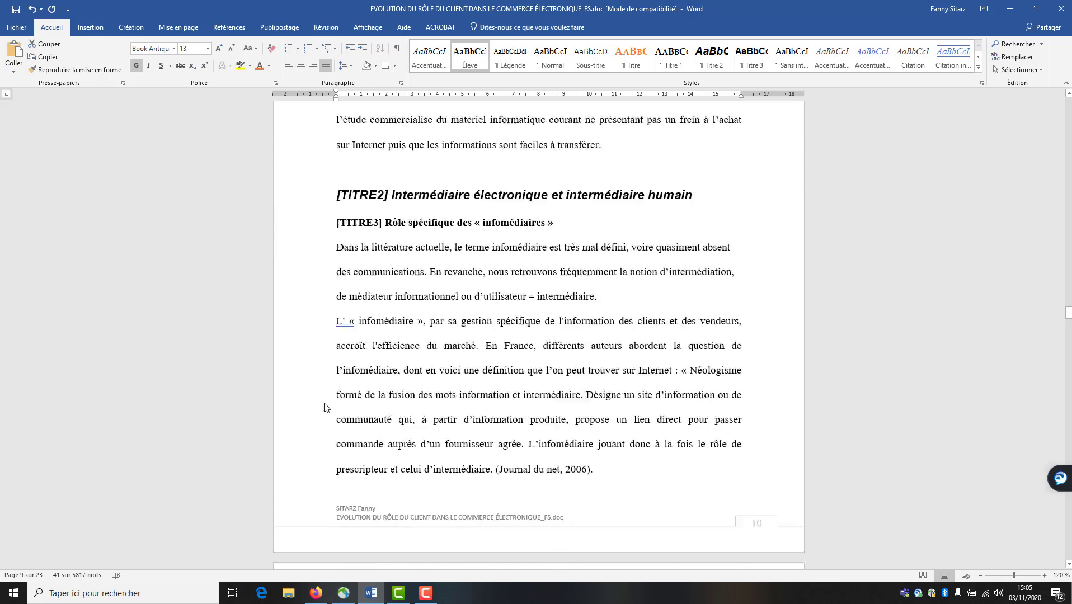
pyautogui.scroll(-5, 322, 409)
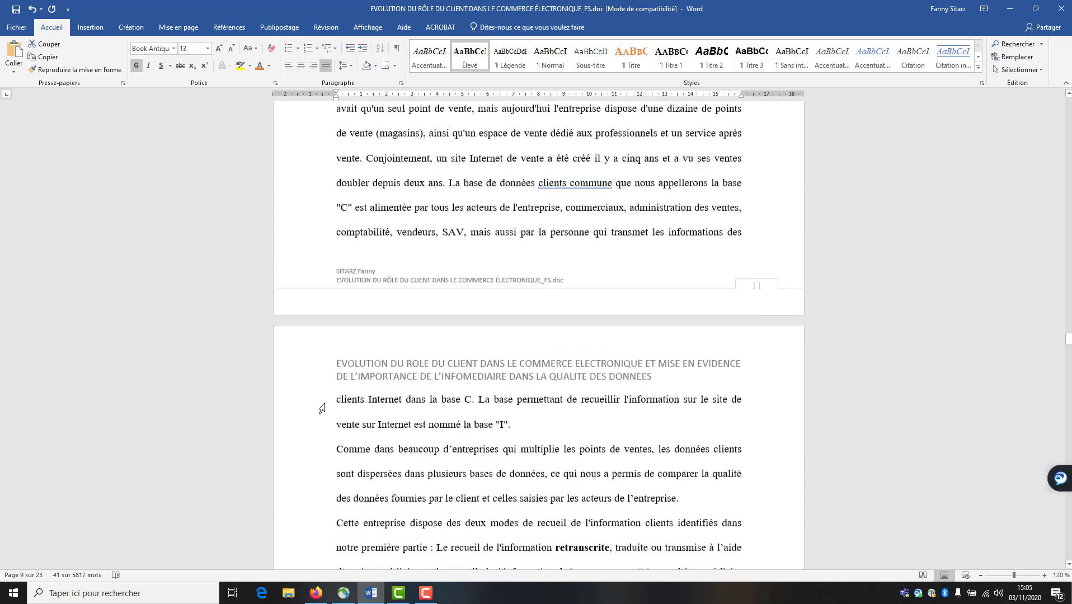
pyautogui.scroll(-9, 324, 409)
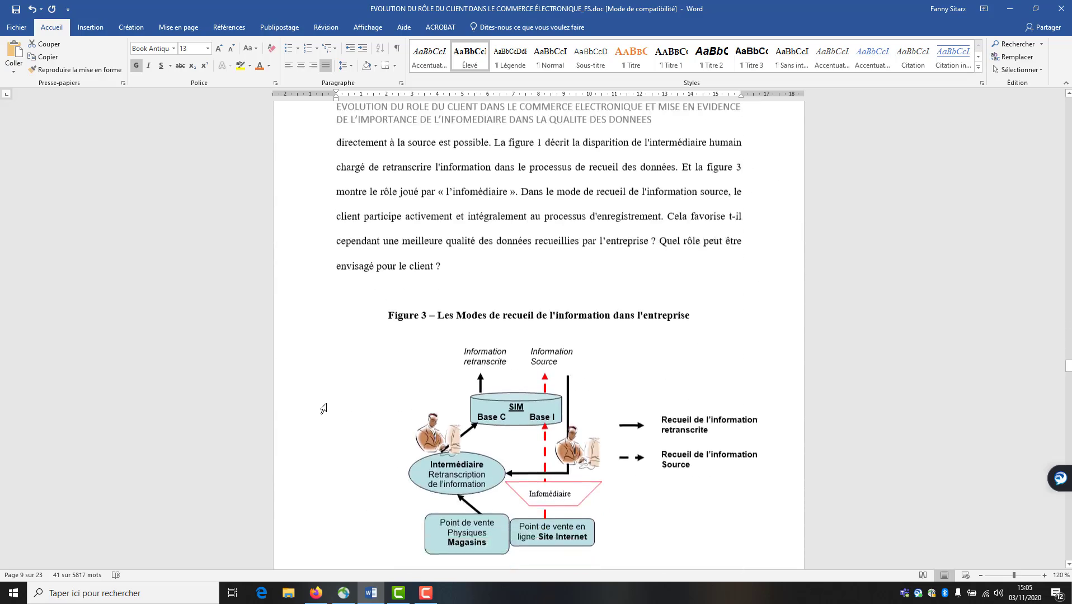
pyautogui.scroll(-5, 324, 409)
pyautogui.scroll(-15, 325, 408)
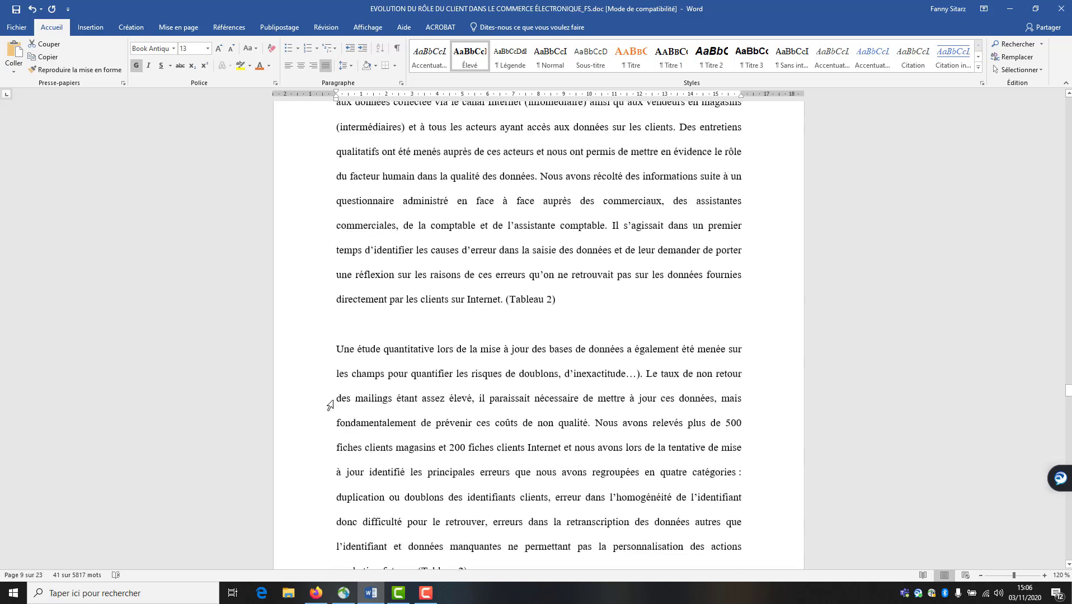
pyautogui.scroll(-15, 332, 402)
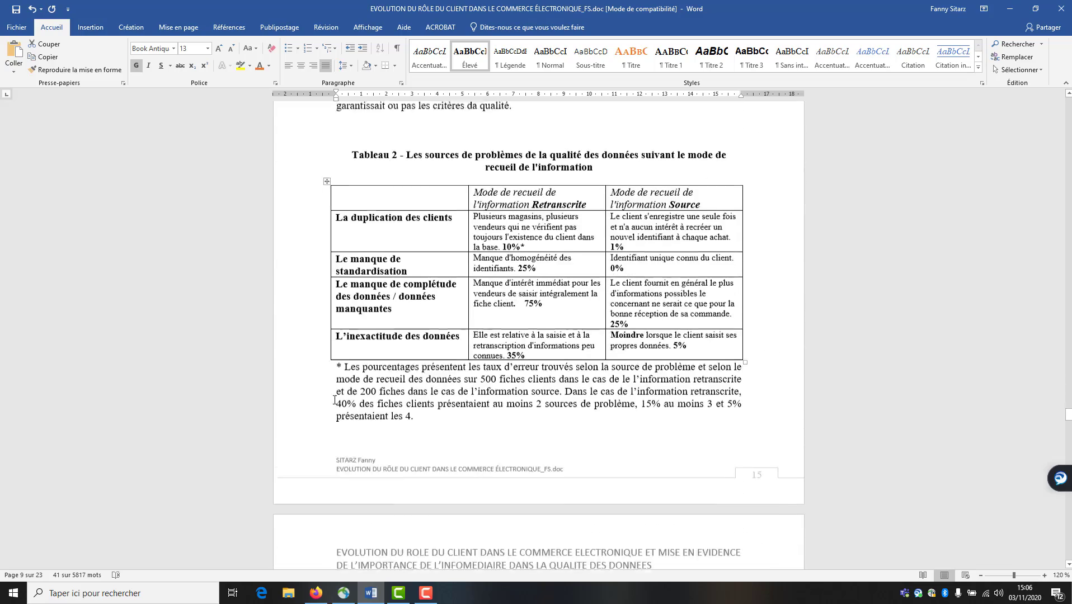
pyautogui.scroll(-15, 337, 400)
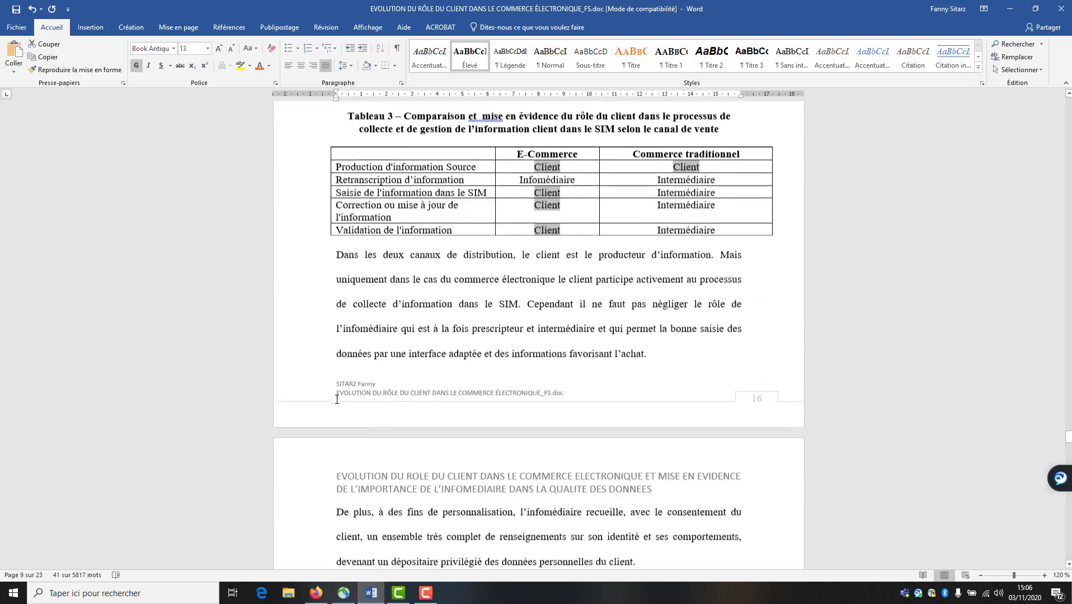
pyautogui.scroll(-6, 337, 400)
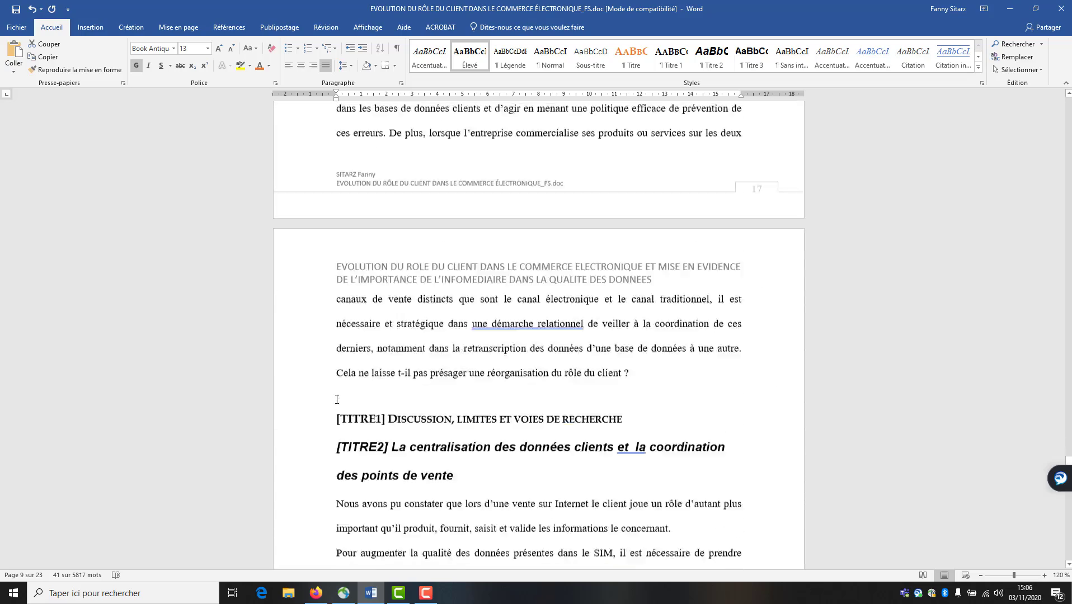
# Select the Discussion heading line and apply the Titre 1 style to it
pyautogui.click(303, 370)
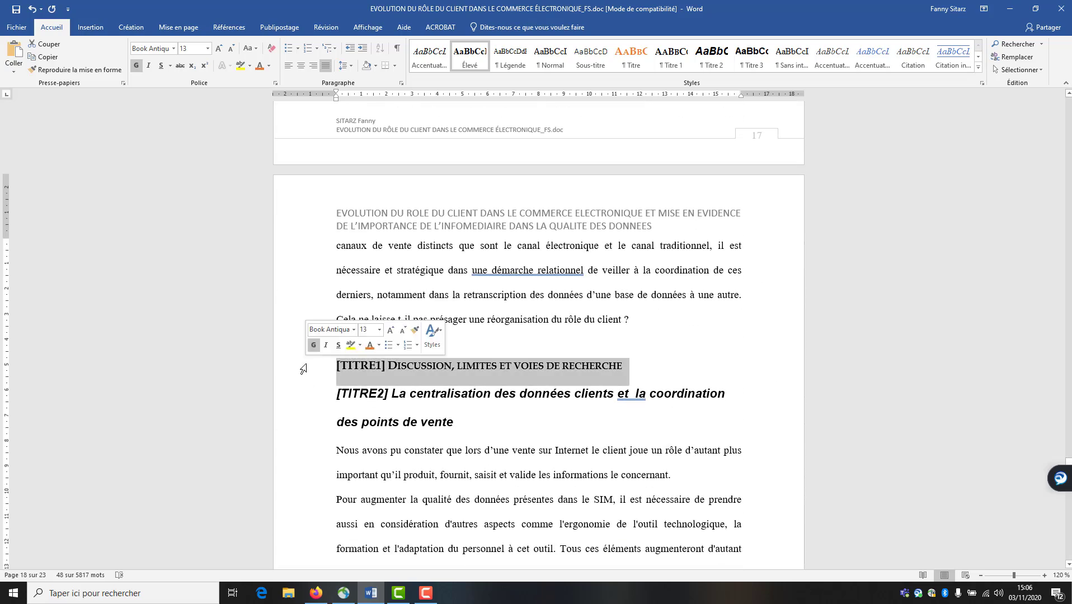
pyautogui.scroll(-12, 303, 369)
pyautogui.scroll(-12, 303, 369)
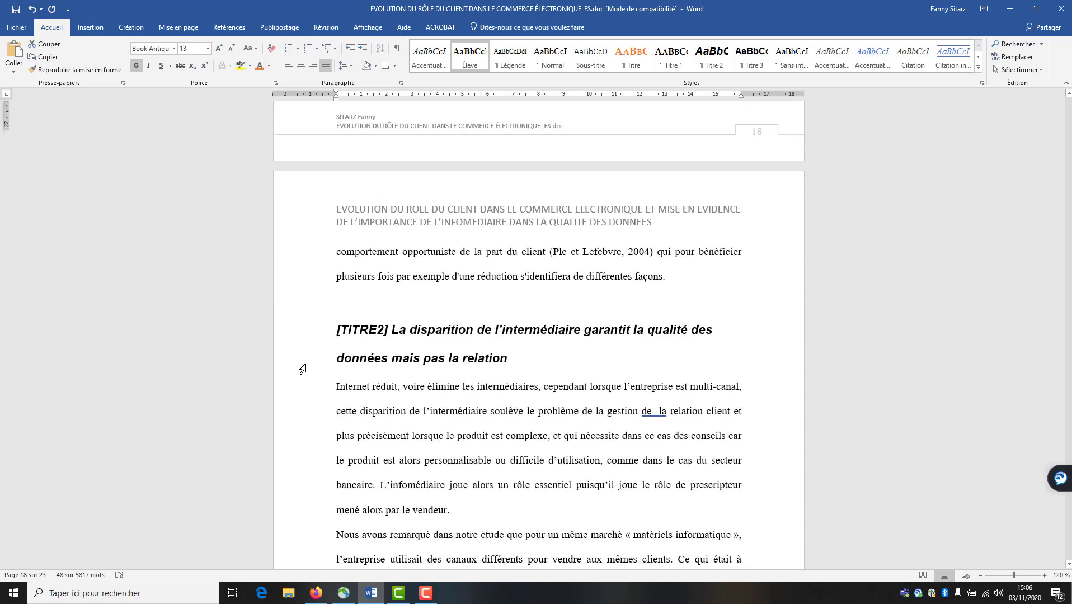
pyautogui.scroll(-11, 303, 369)
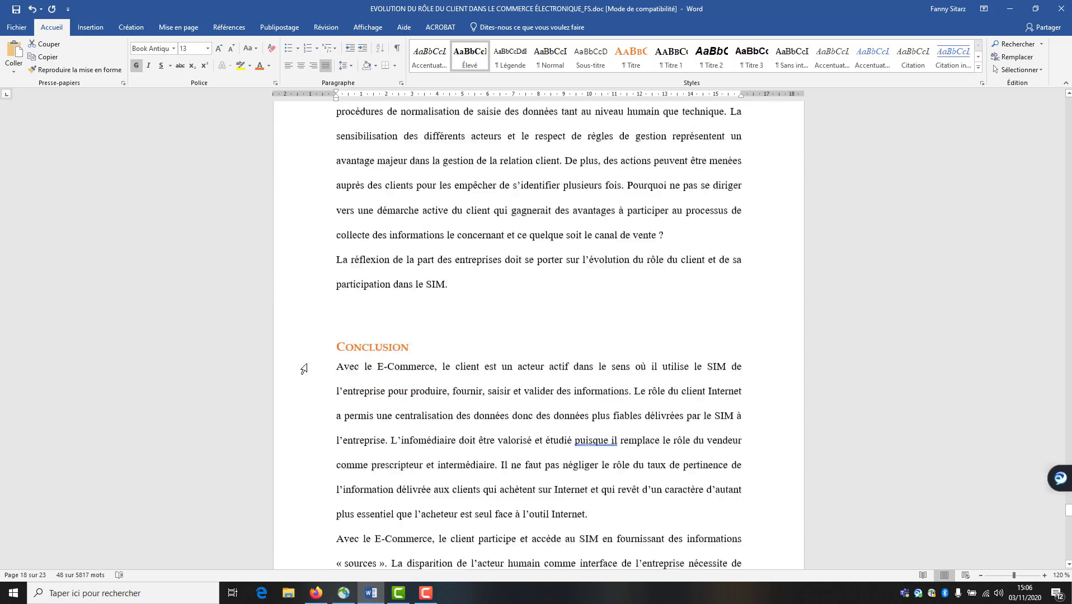
pyautogui.click(667, 55)
# Modify the Titre 1 style to use red font colour at 14 pt
pyautogui.rightClick(668, 52)
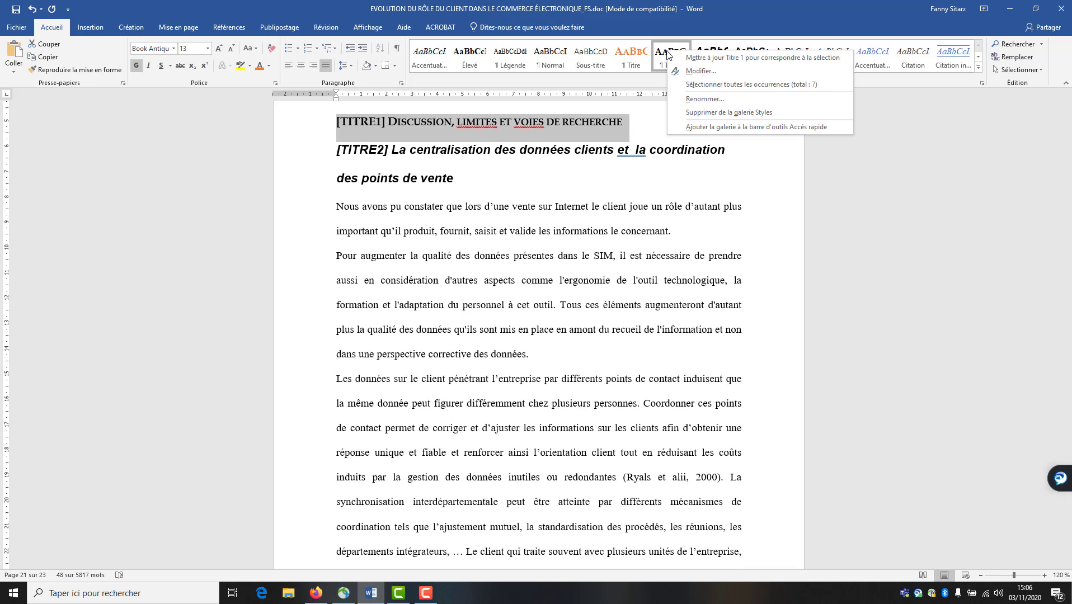
pyautogui.click(700, 71)
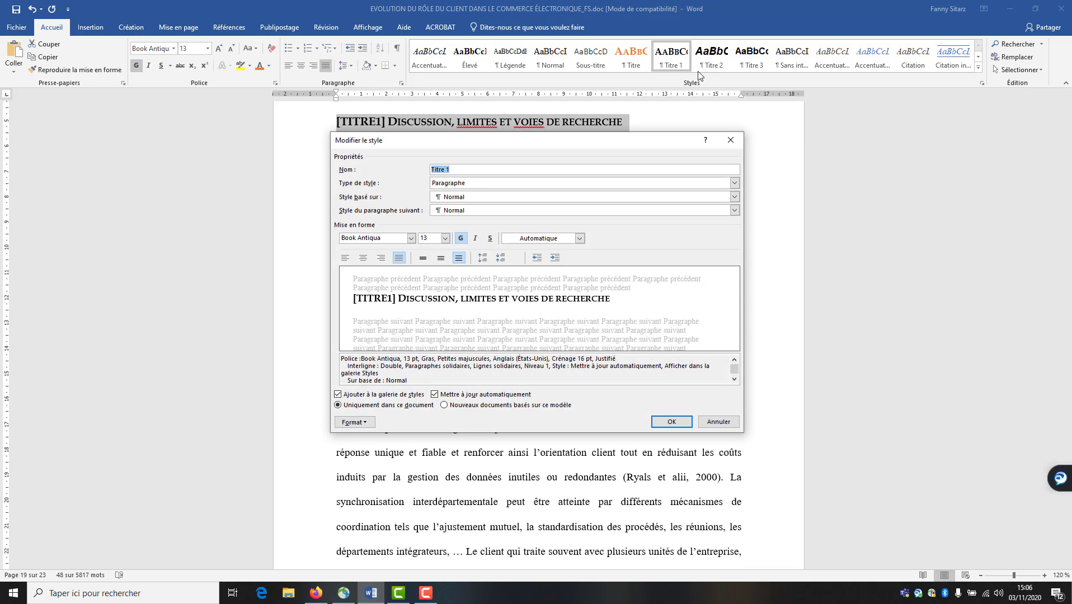
pyautogui.click(579, 239)
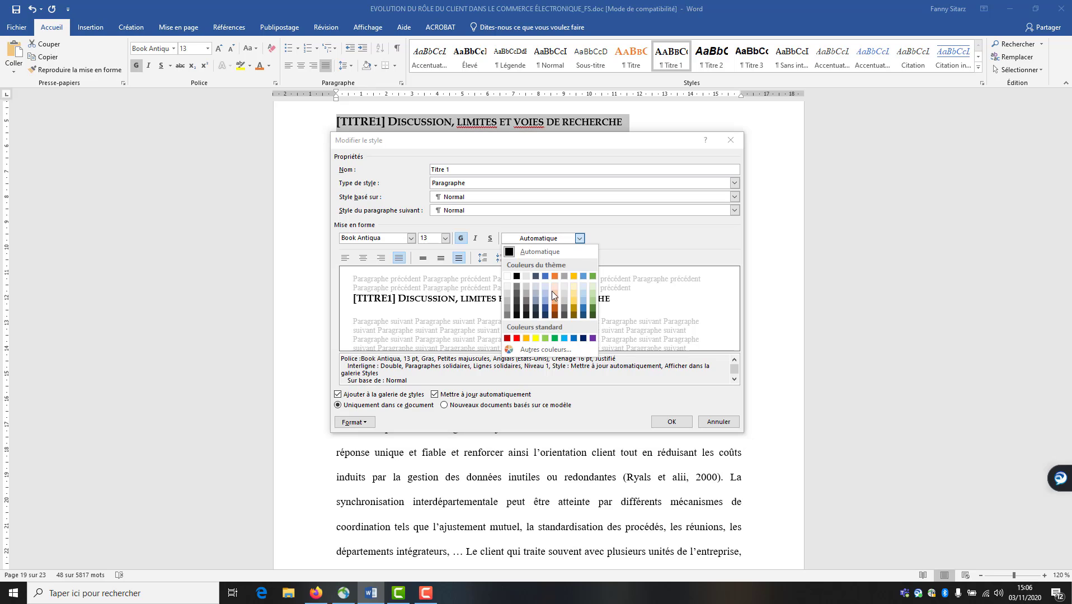
pyautogui.click(516, 339)
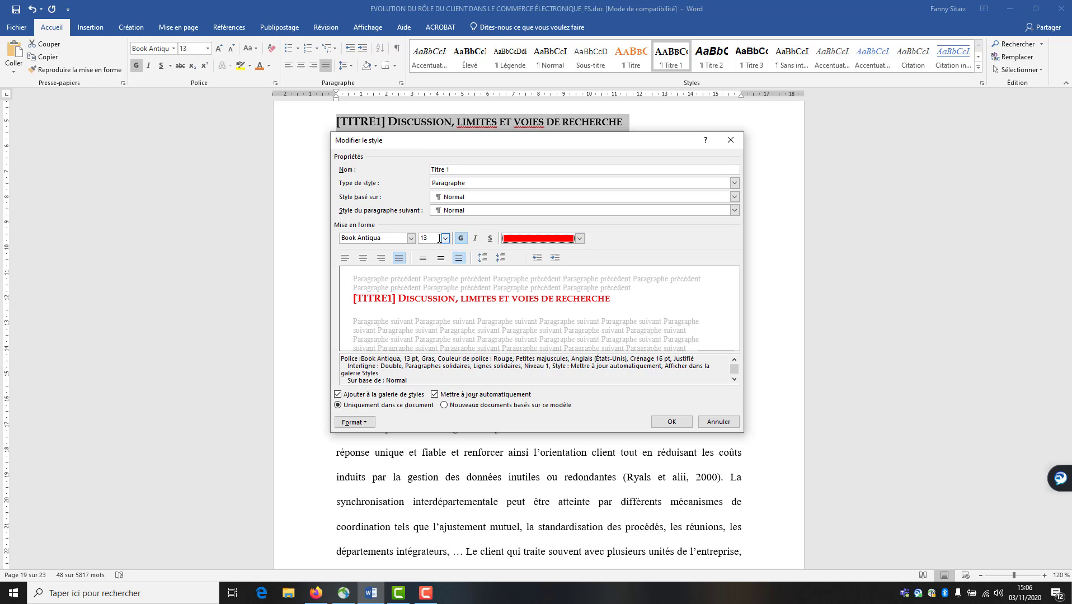
pyautogui.click(445, 240)
pyautogui.click(429, 286)
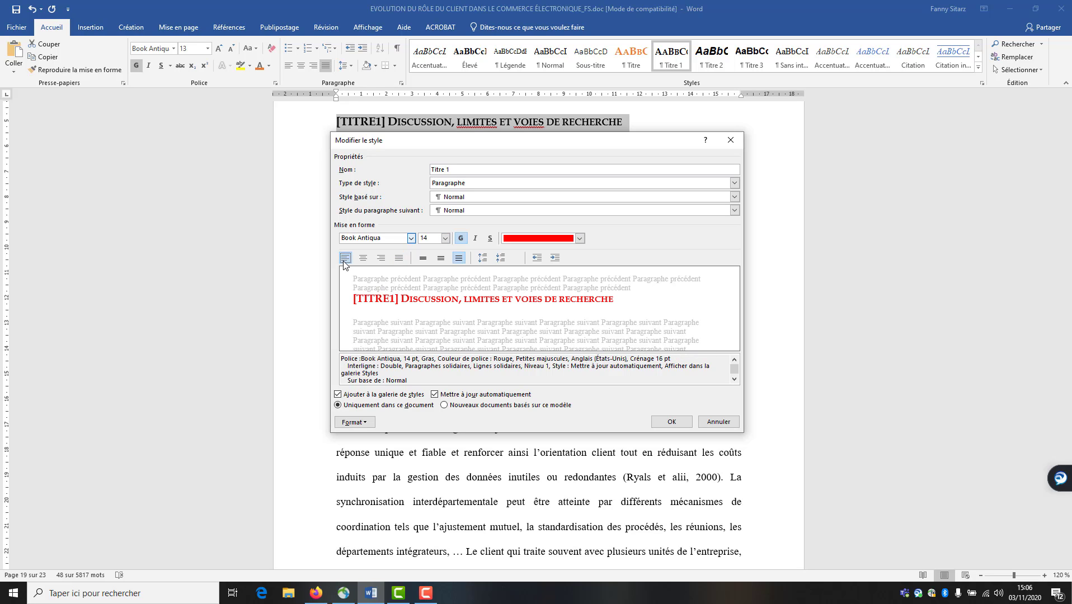
pyautogui.click(670, 423)
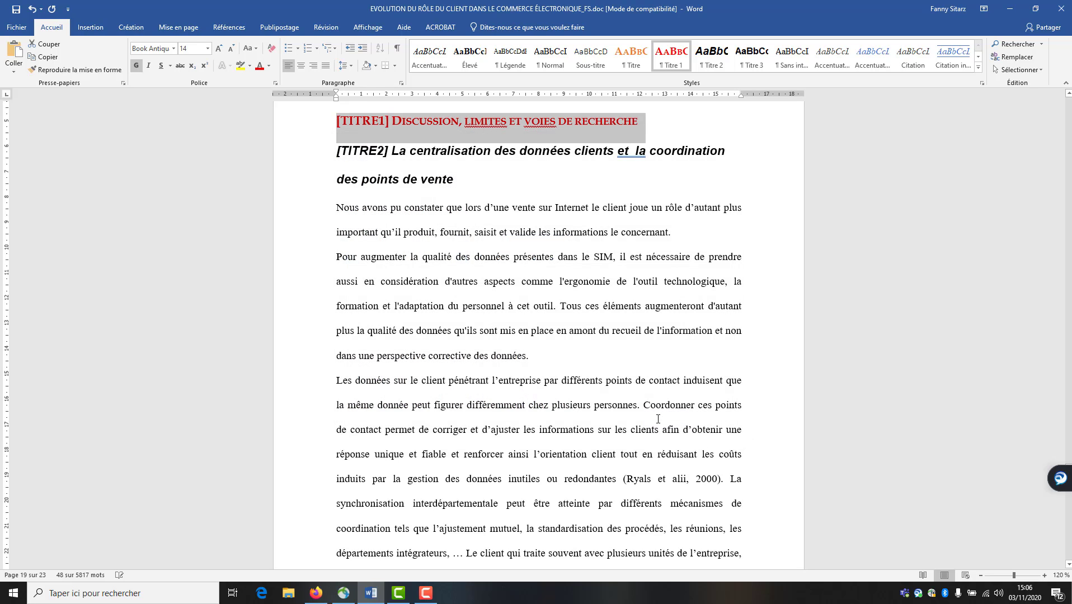
pyautogui.click(633, 188)
pyautogui.scroll(3, 633, 187)
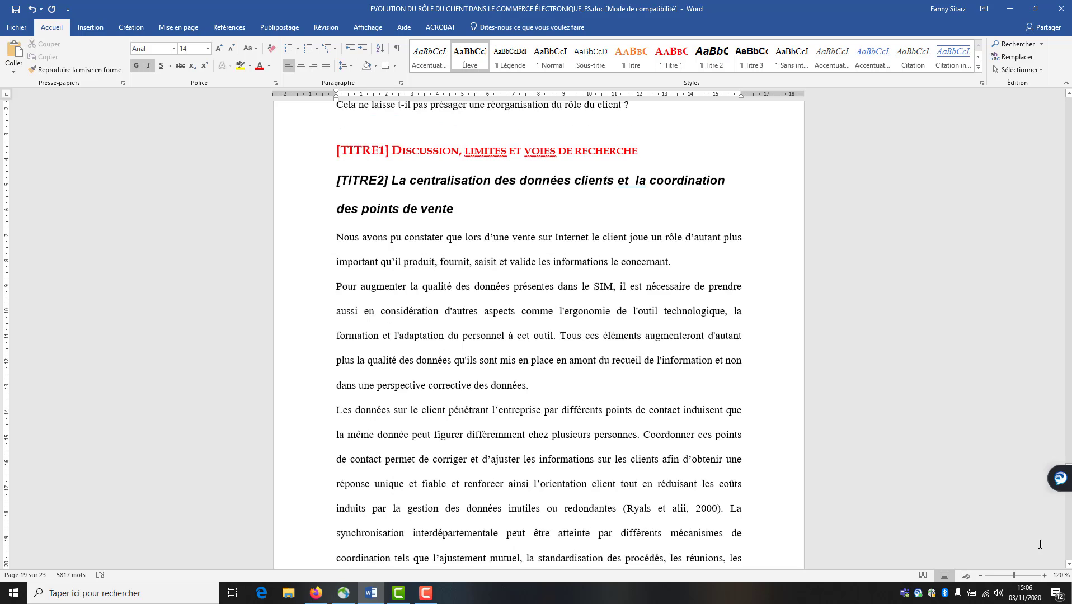
pyautogui.scroll(3, 539, 336)
pyautogui.moveTo(1062, 478); pyautogui.dragTo(1062, 569)
pyautogui.scroll(15, 1057, 139)
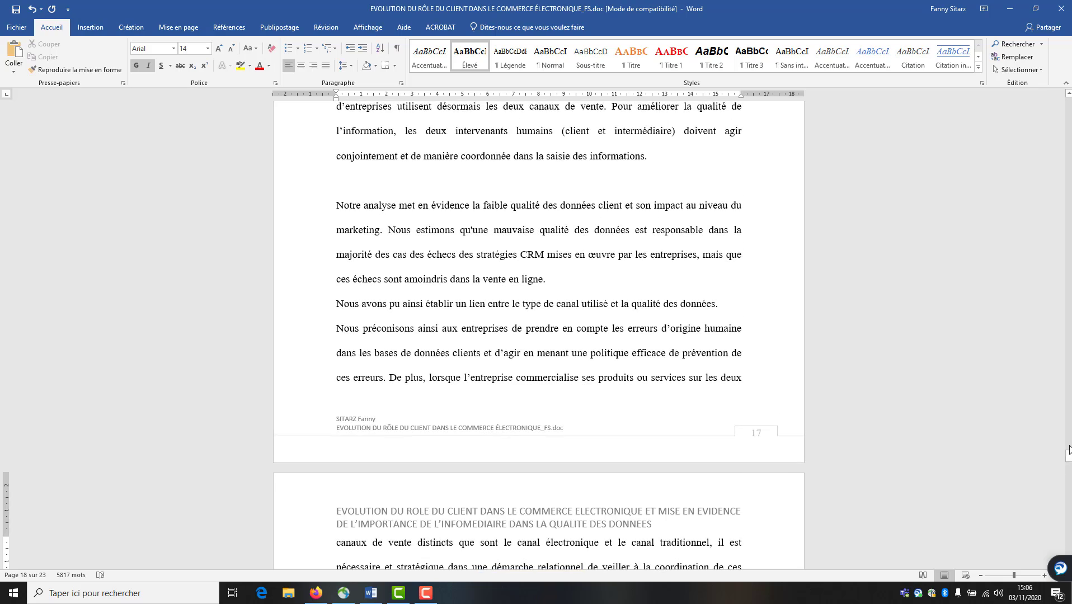
pyautogui.moveTo(1068, 162); pyautogui.dragTo(1066, 103)
pyautogui.scroll(-10, 504, 372)
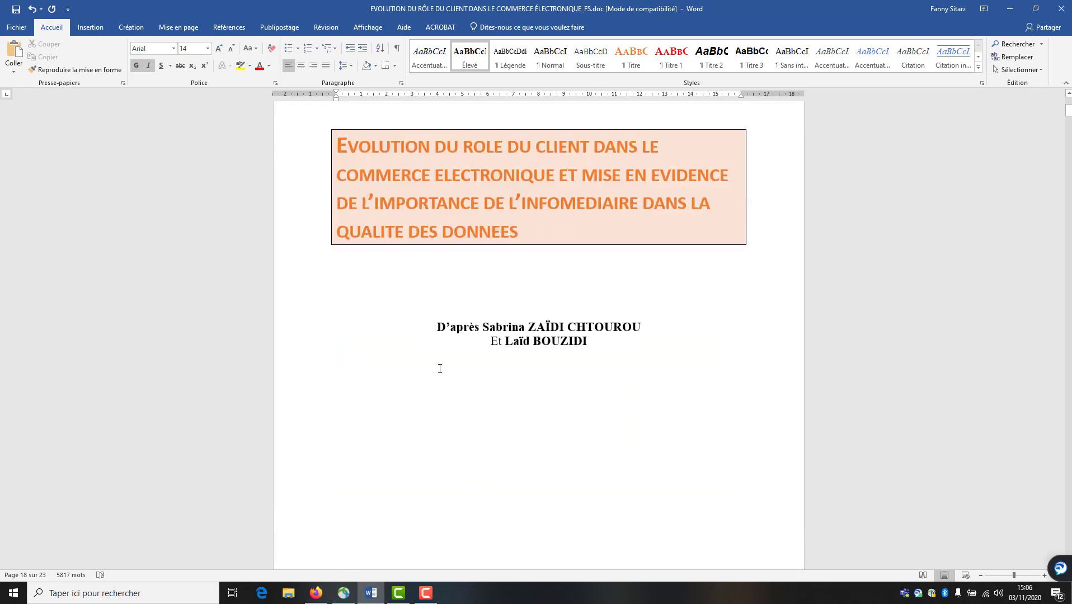
pyautogui.scroll(-20, 426, 383)
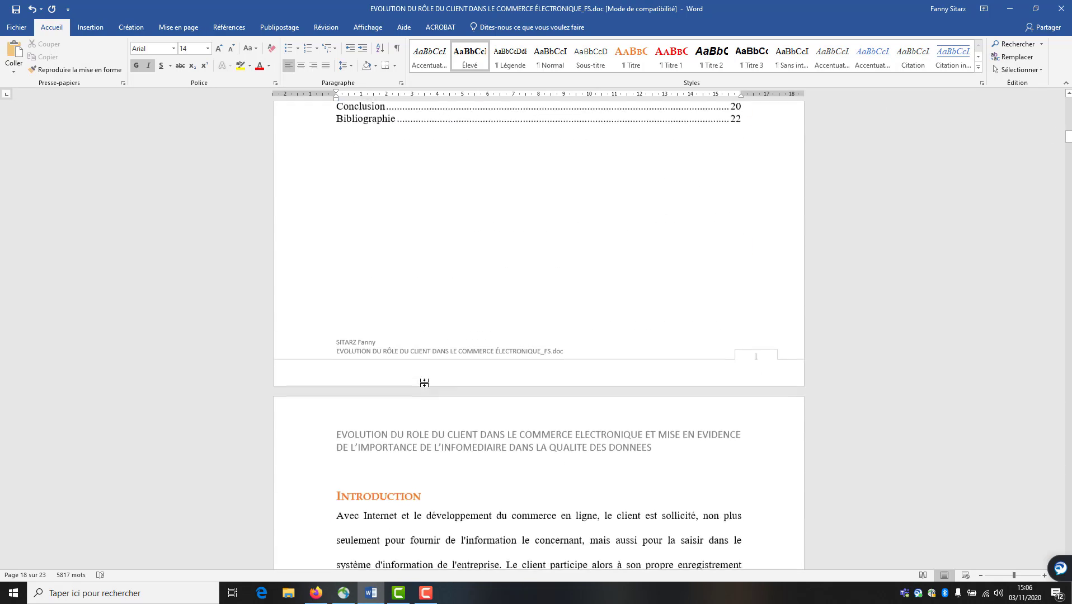
pyautogui.scroll(-5, 425, 383)
pyautogui.scroll(-14, 375, 375)
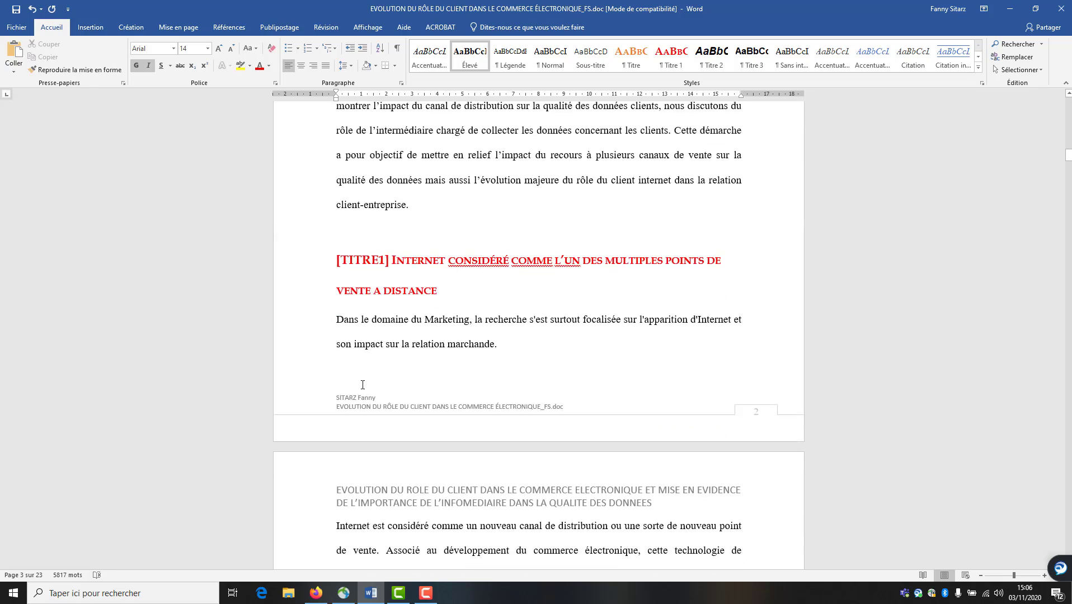
pyautogui.scroll(-11, 356, 400)
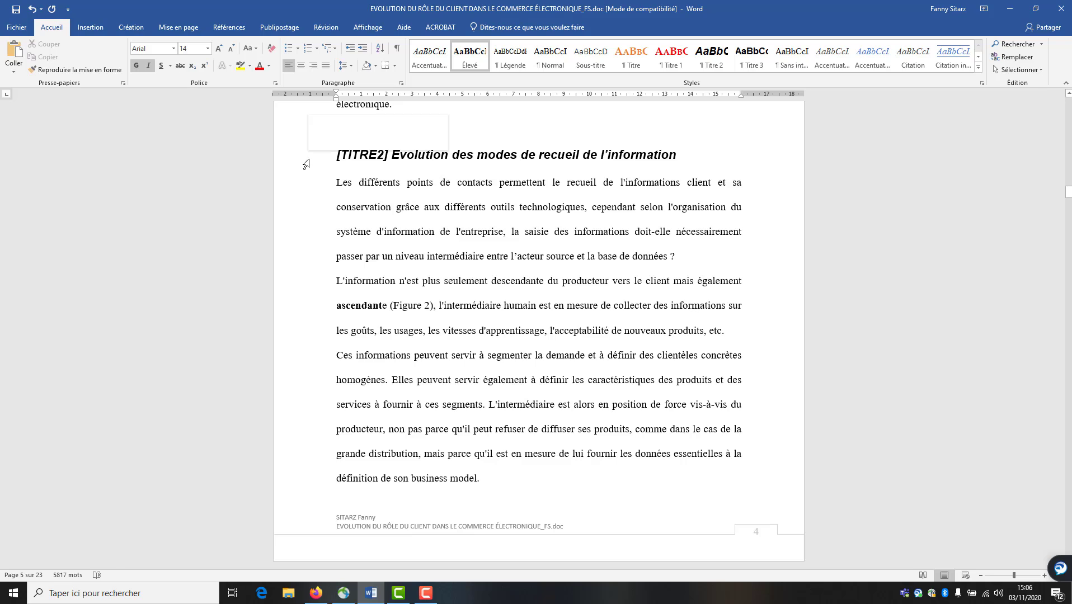
pyautogui.click(307, 164)
pyautogui.scroll(-13, 345, 331)
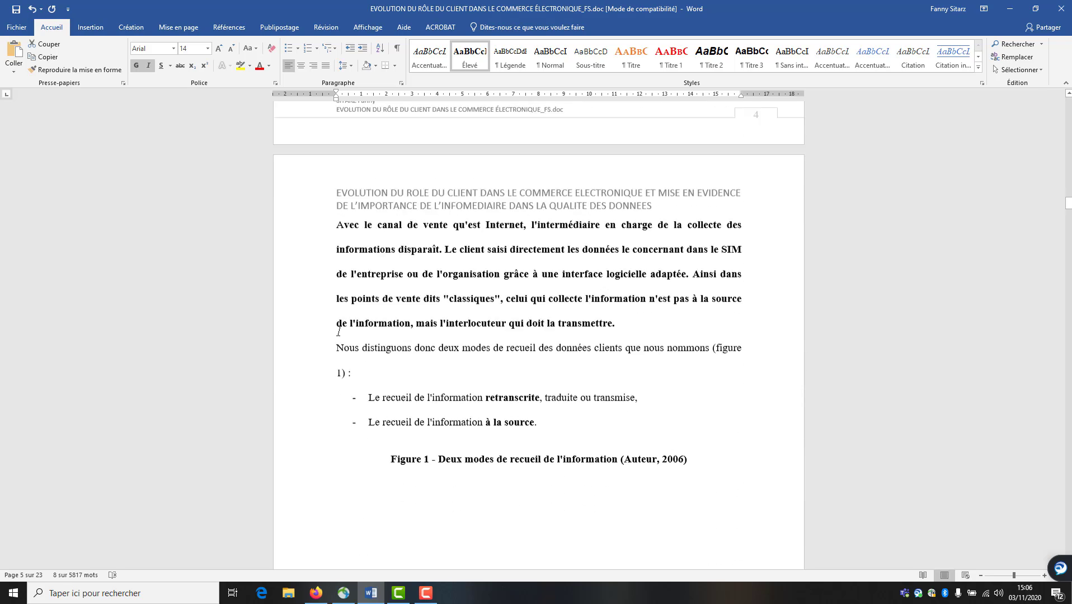
pyautogui.scroll(-6, 329, 340)
pyautogui.click(310, 241)
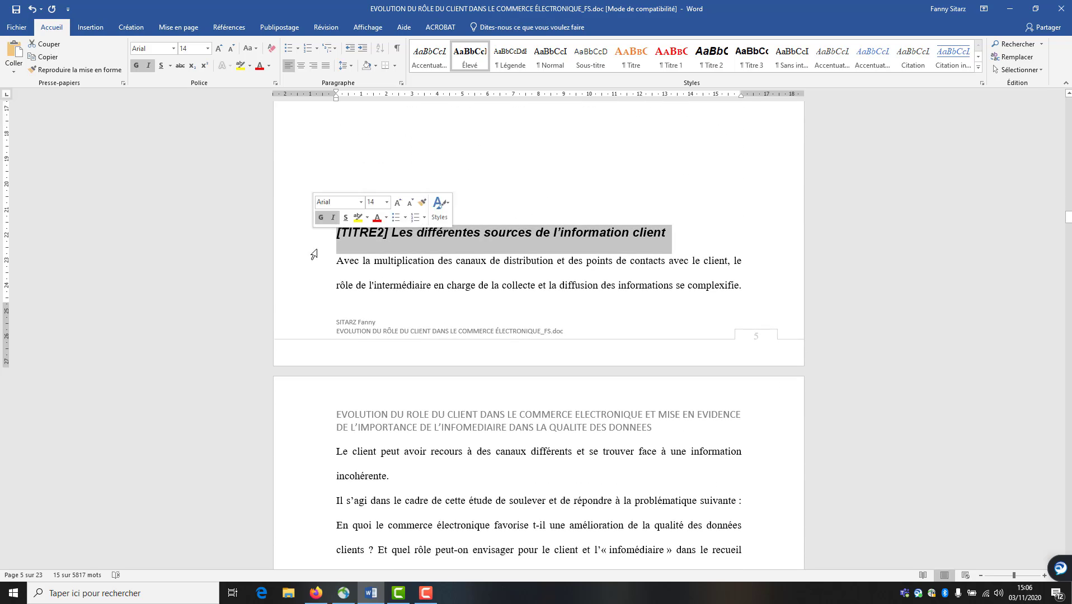
pyautogui.scroll(-20, 314, 246)
pyautogui.scroll(-6, 354, 443)
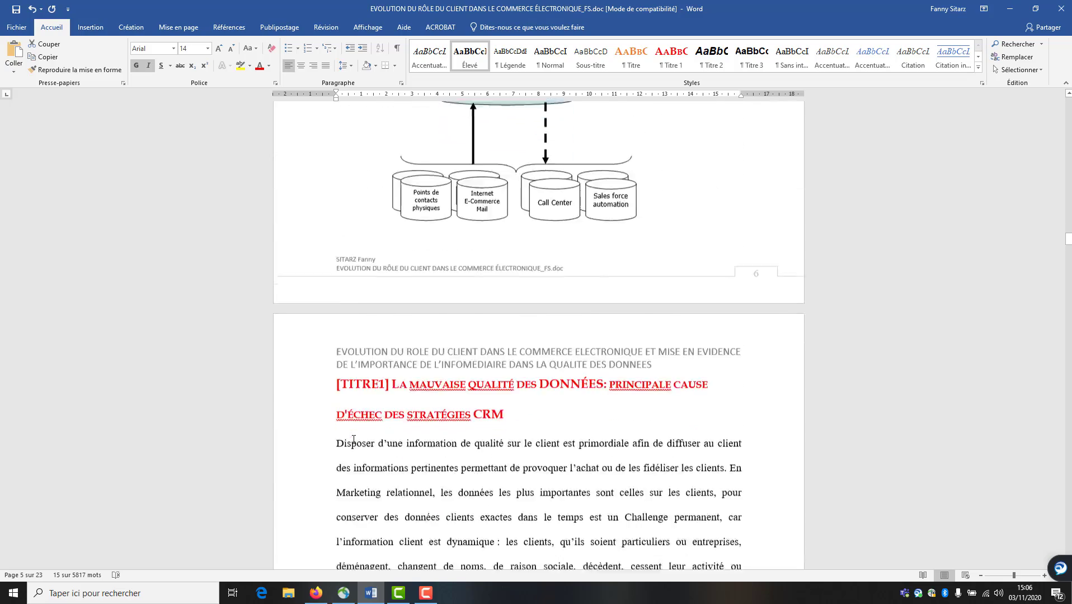
pyautogui.scroll(-6, 354, 439)
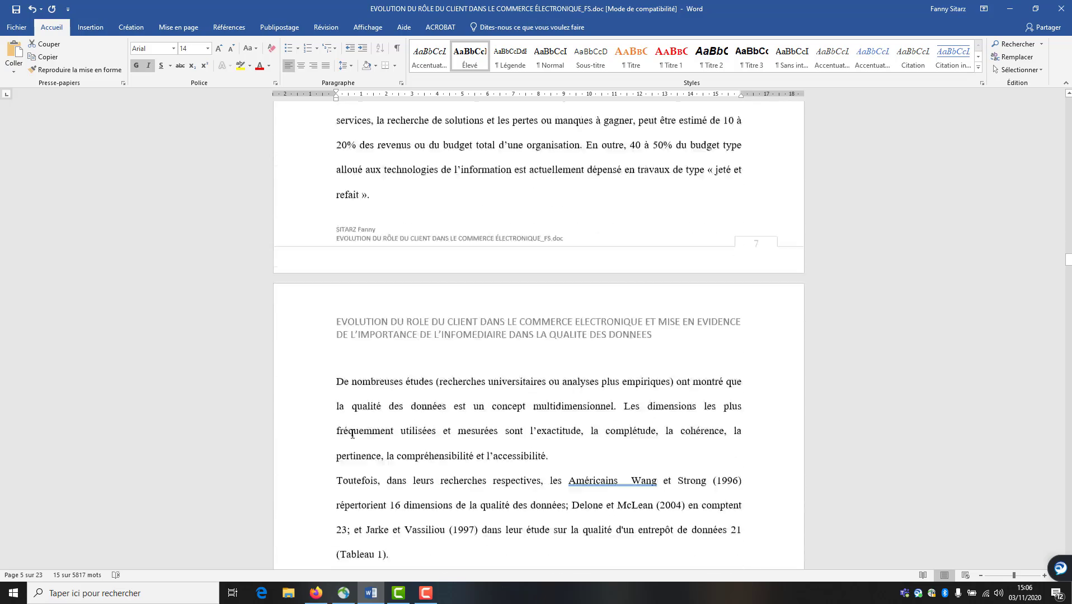
pyautogui.scroll(-12, 353, 438)
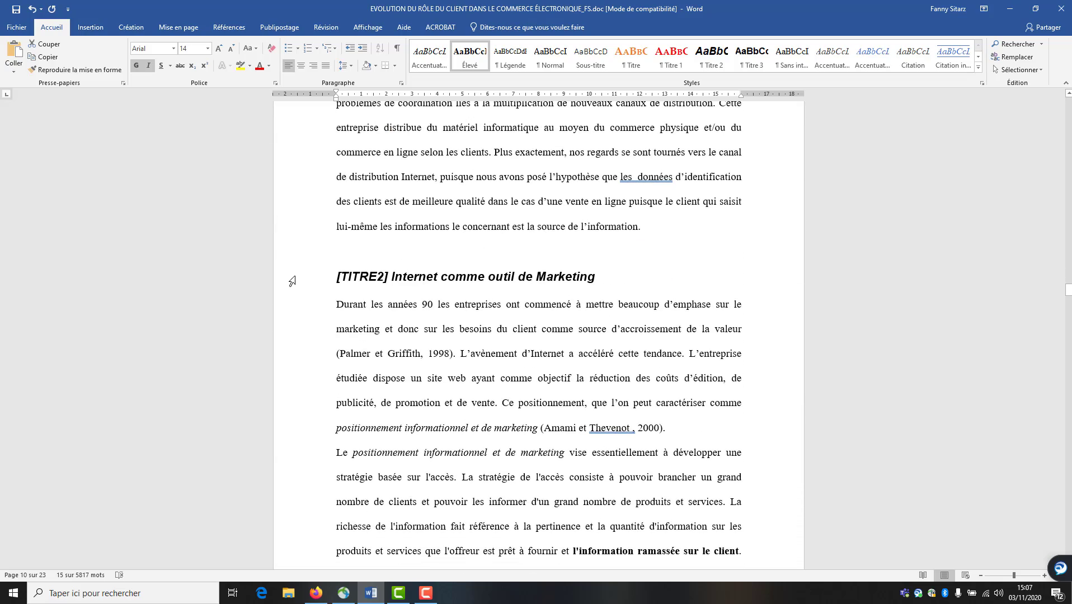
pyautogui.click(292, 281)
pyautogui.scroll(-15, 311, 324)
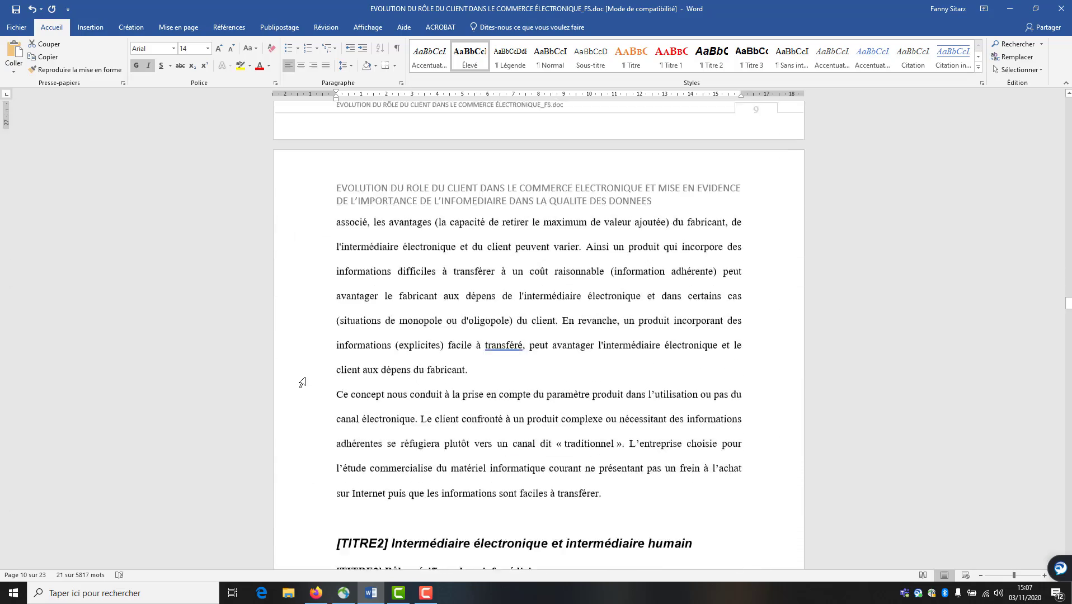
pyautogui.scroll(-20, 308, 392)
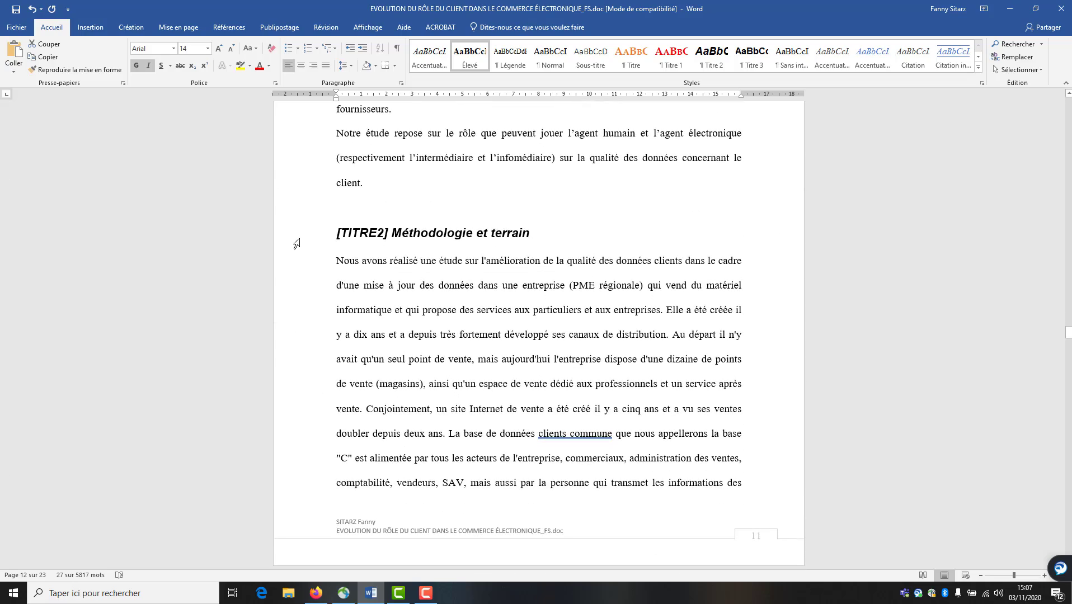
pyautogui.click(297, 242)
pyautogui.scroll(-18, 322, 296)
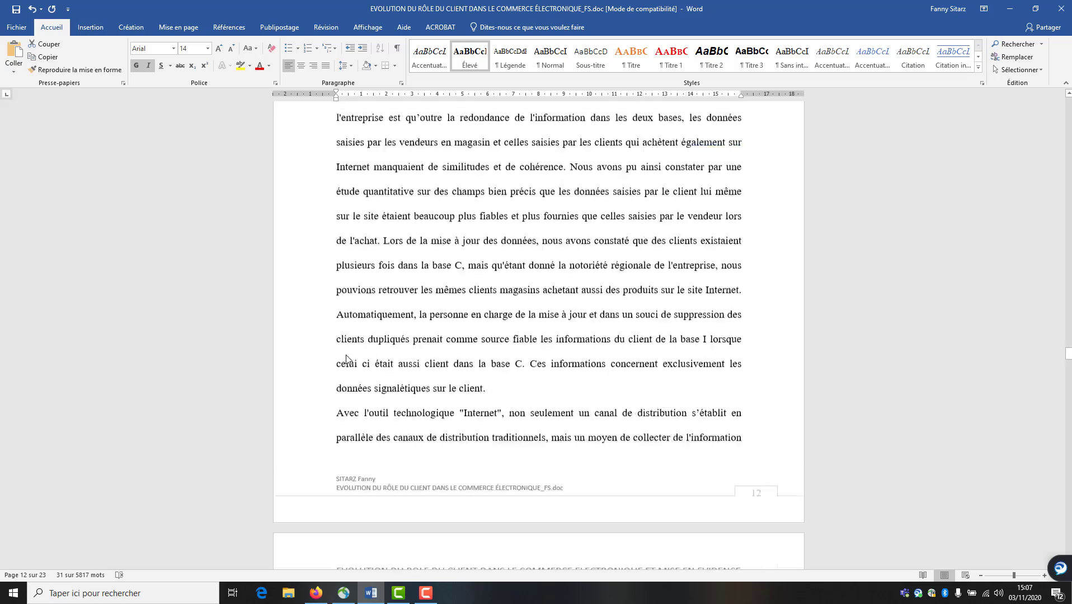
pyautogui.scroll(-8, 347, 359)
pyautogui.scroll(-7, 319, 385)
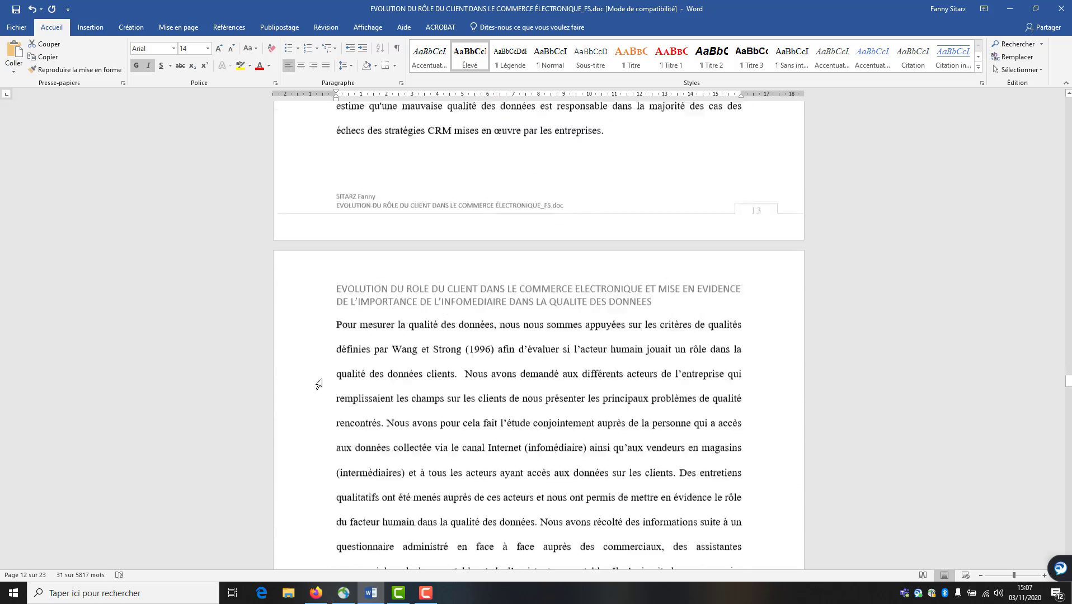
pyautogui.scroll(-14, 323, 395)
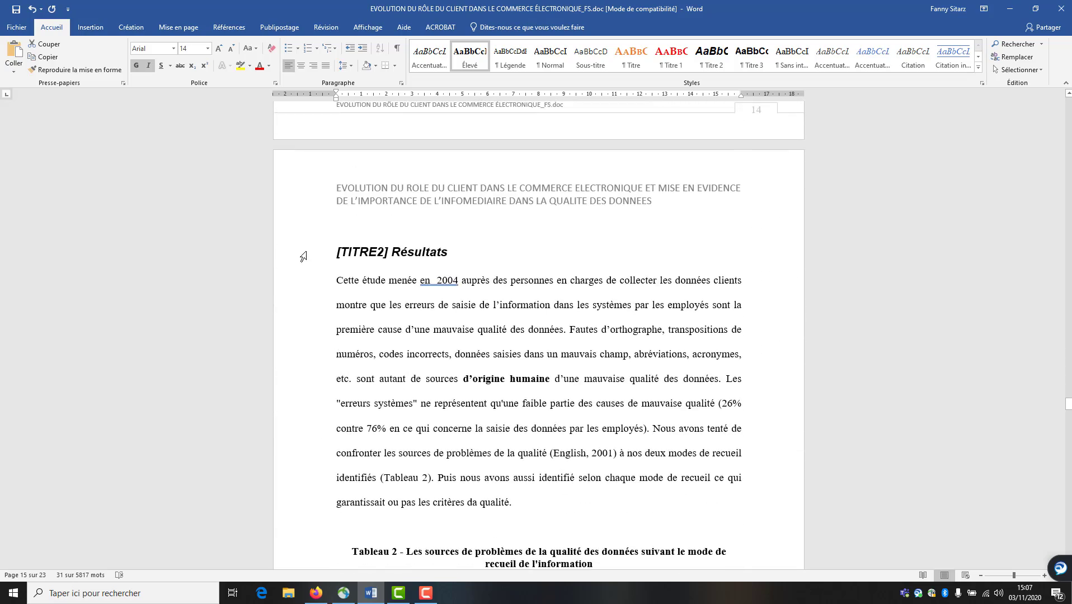
pyautogui.scroll(-2, 312, 297)
pyautogui.scroll(-20, 342, 390)
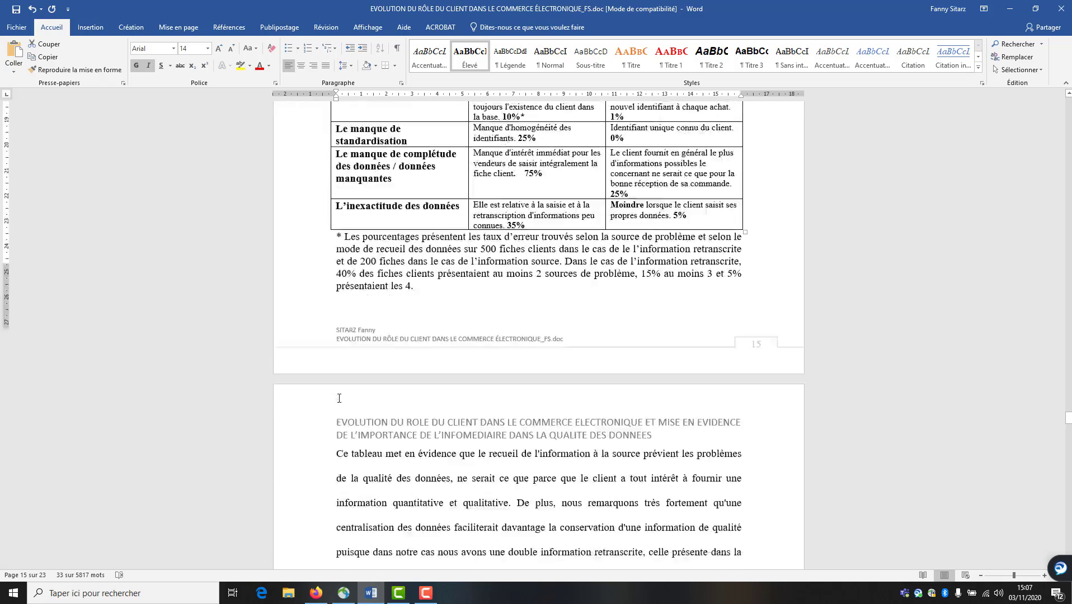
pyautogui.scroll(-20, 336, 399)
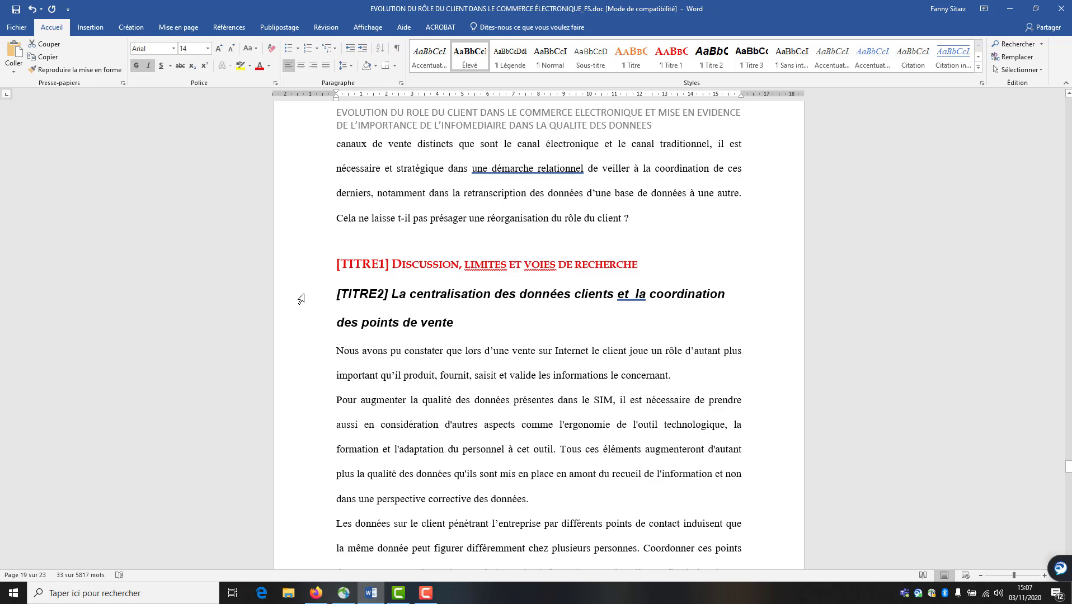
pyautogui.moveTo(300, 300); pyautogui.dragTo(304, 328)
pyautogui.scroll(-15, 328, 412)
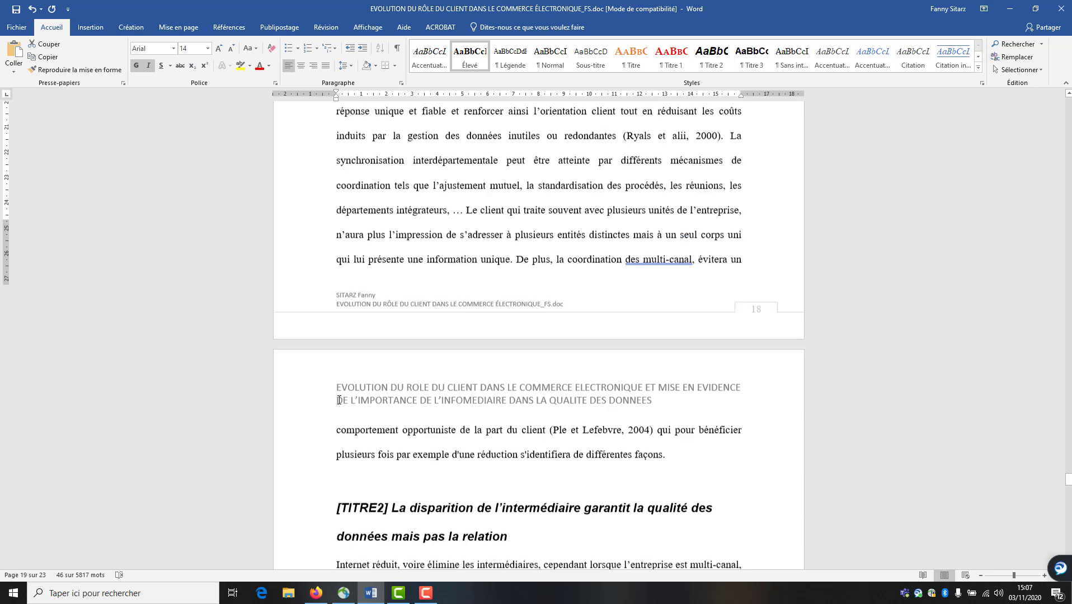
pyautogui.scroll(-8, 339, 401)
pyautogui.moveTo(288, 263); pyautogui.dragTo(291, 289)
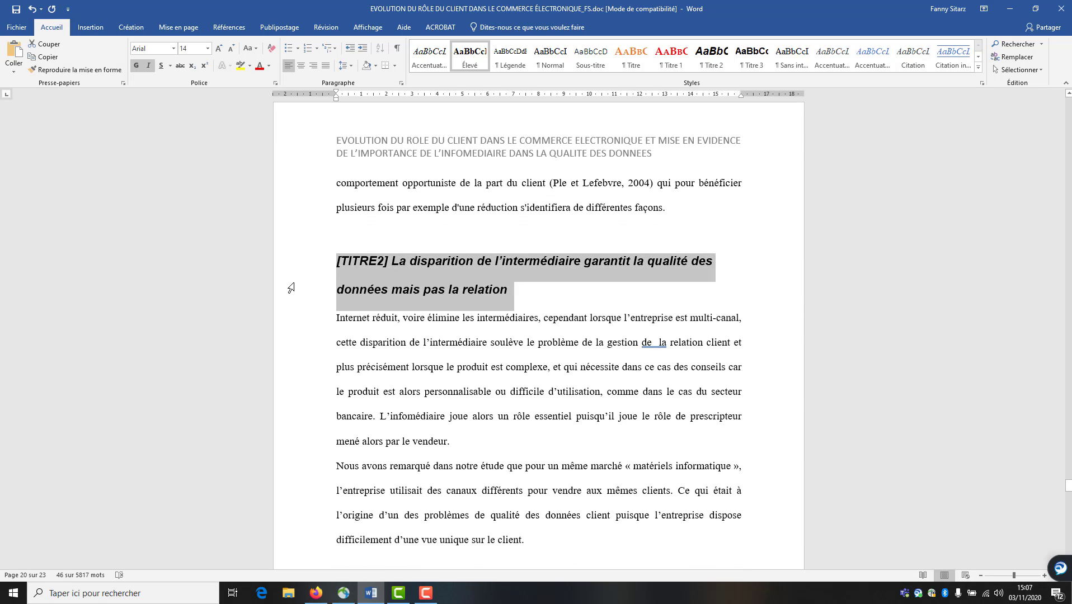
pyautogui.scroll(-20, 312, 392)
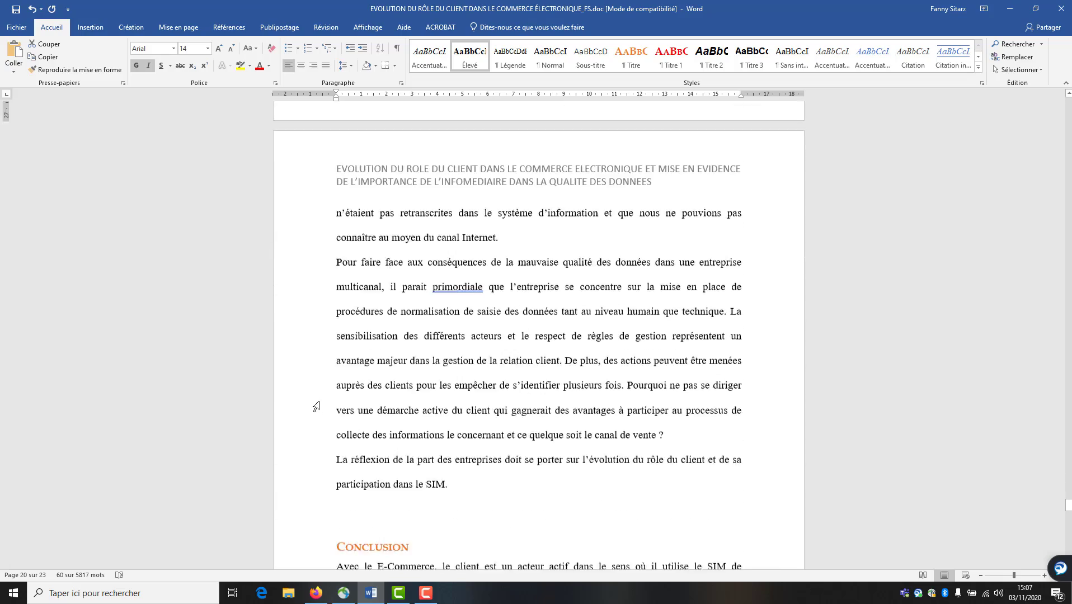
pyautogui.scroll(-17, 316, 407)
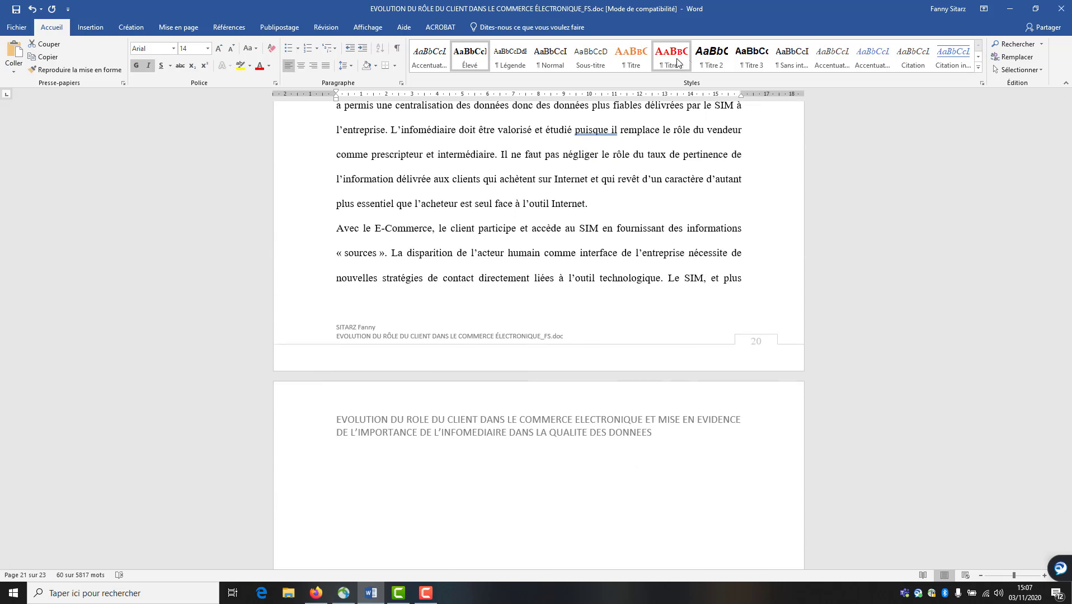
# Redefine Titre 2 as blue Book Antiqua with italics turned off
pyautogui.rightClick(708, 60)
pyautogui.click(730, 79)
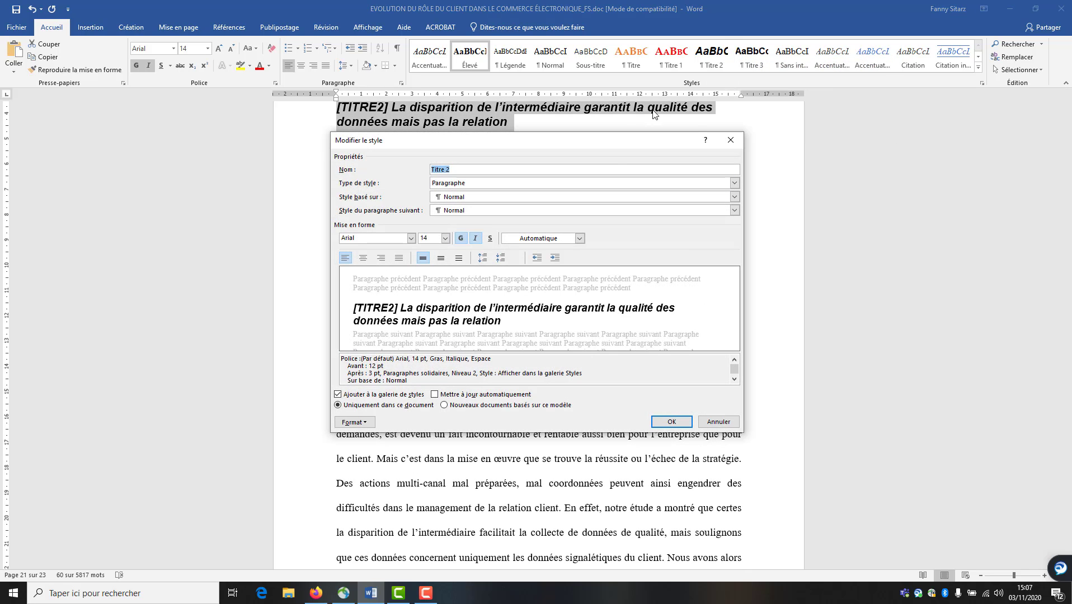
pyautogui.click(580, 239)
pyautogui.click(553, 272)
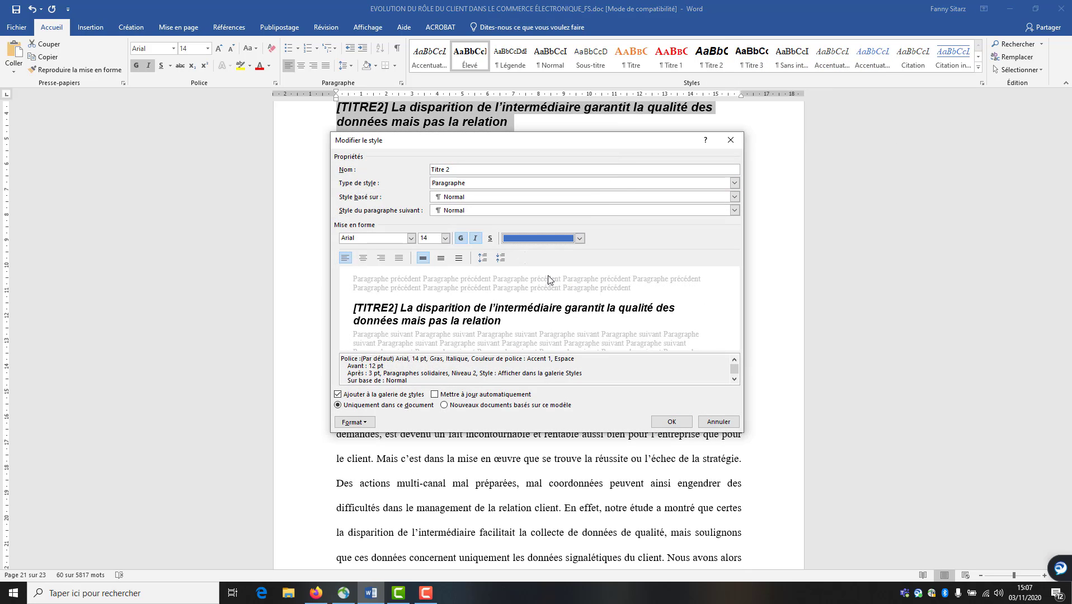
pyautogui.click(477, 239)
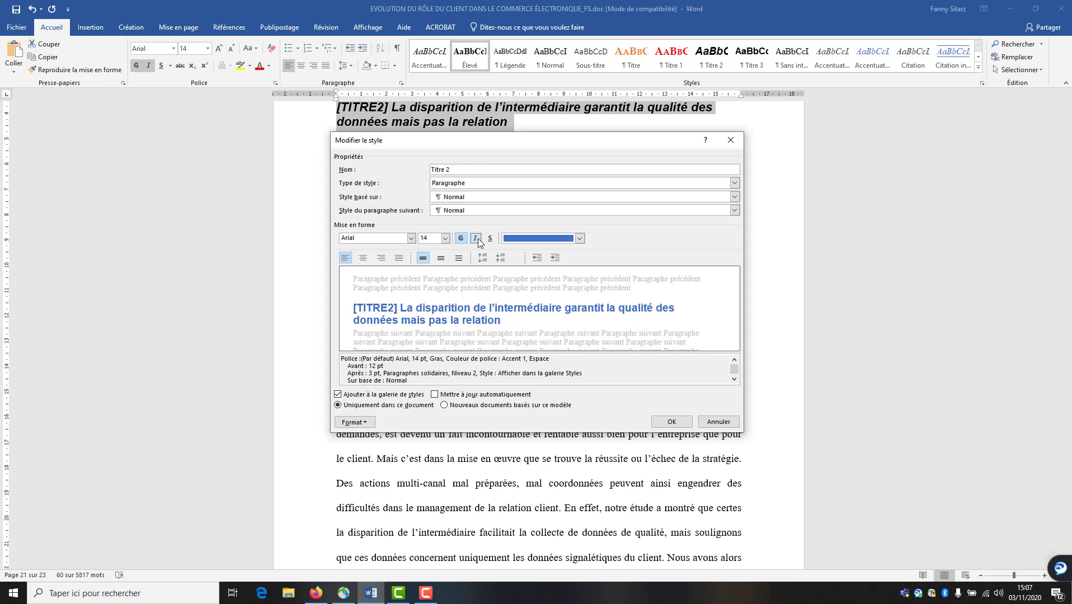
pyautogui.click(412, 238)
pyautogui.click(402, 273)
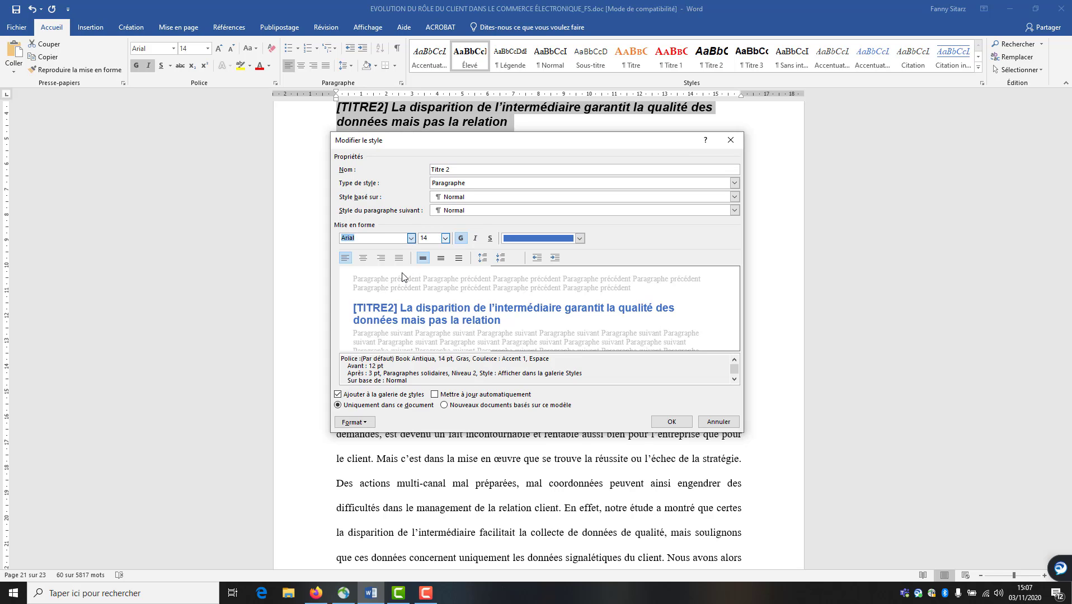
pyautogui.click(661, 424)
pyautogui.click(697, 425)
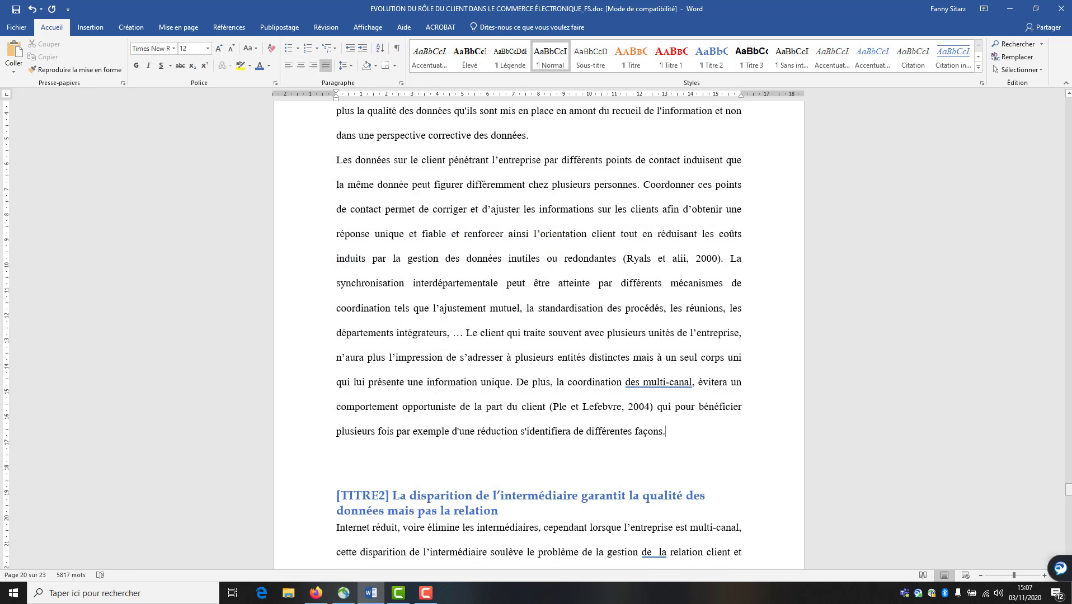
# Apply the Titre style to a paragraph by mistake, then undo it with Ctrl+Z
pyautogui.moveTo(1068, 491); pyautogui.dragTo(1063, 112)
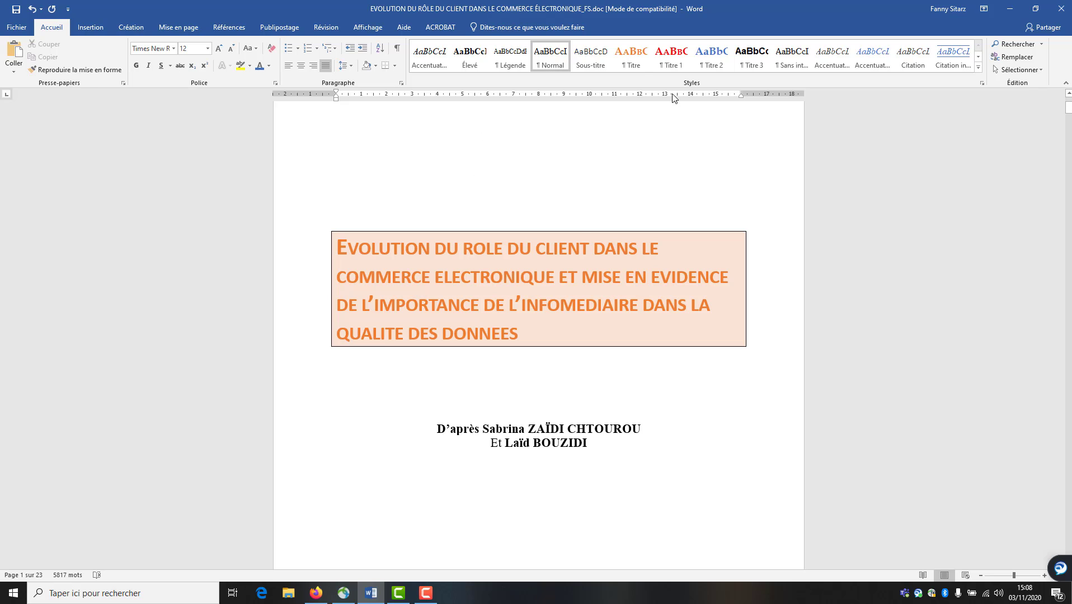
pyautogui.click(634, 67)
pyautogui.hotkey('ctrl', 'z')
# Select a [TITRE3] heading line and scroll down to the Conclusion on page 21
pyautogui.moveTo(1069, 115); pyautogui.dragTo(1024, 328)
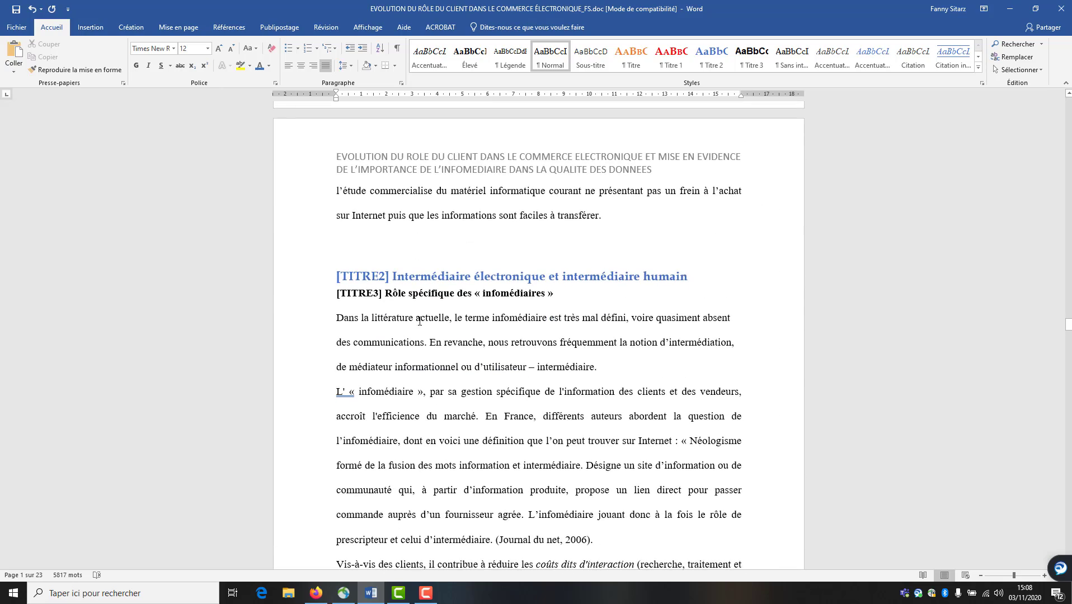
pyautogui.click(293, 299)
pyautogui.scroll(-10, 486, 358)
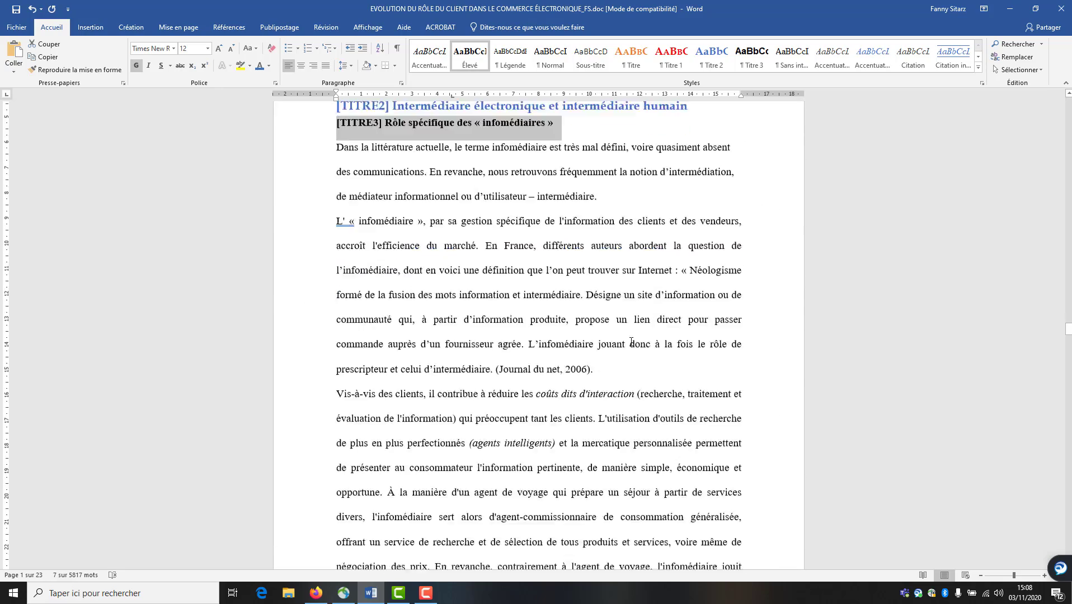
pyautogui.scroll(-8, 485, 358)
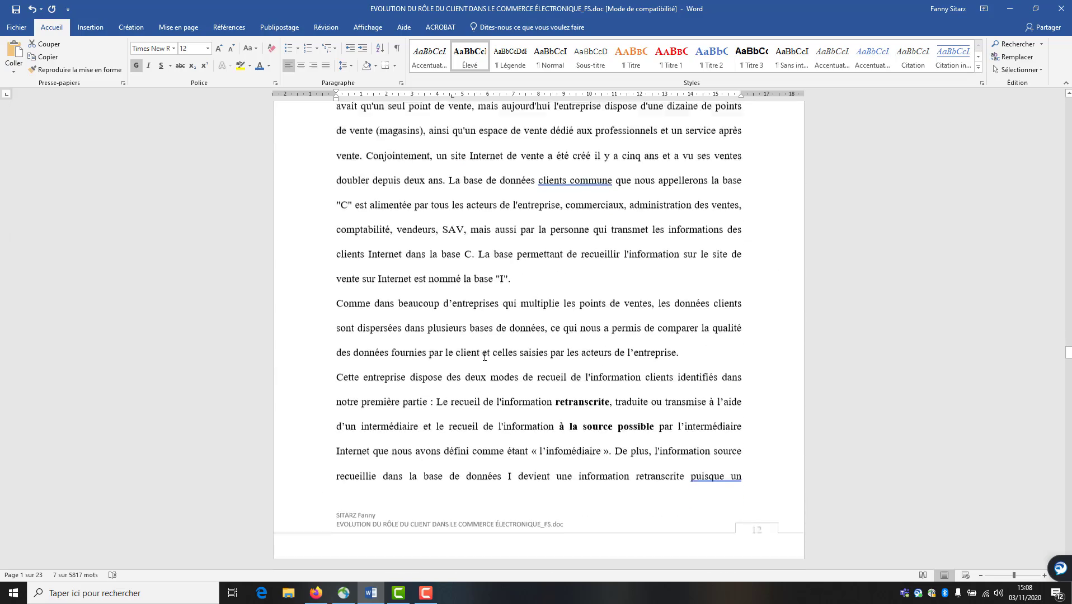
pyautogui.scroll(-18, 484, 356)
pyautogui.scroll(-20, 467, 370)
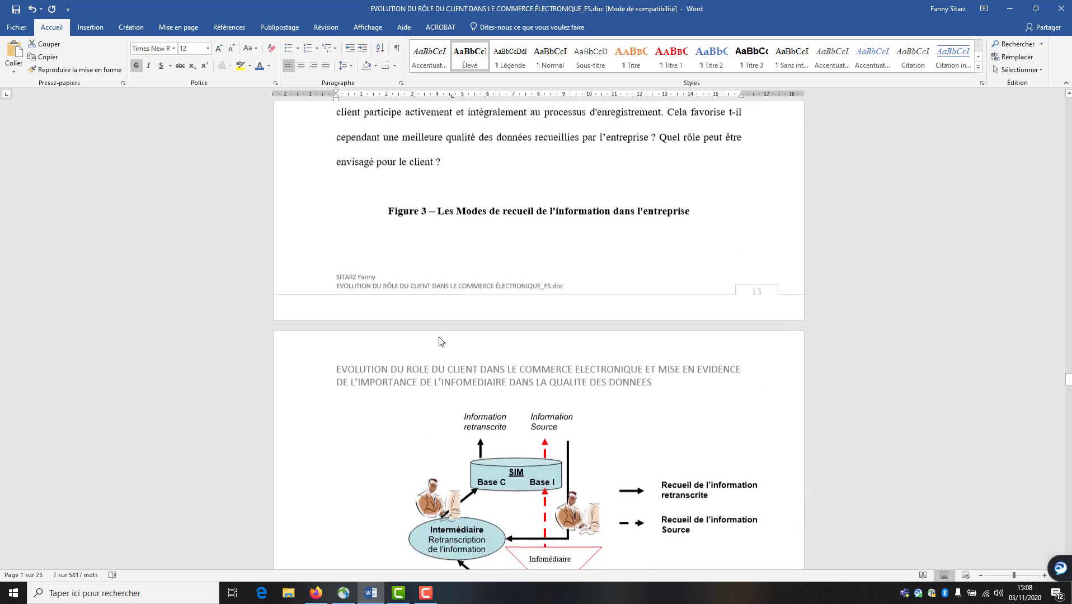
pyautogui.scroll(-10, 430, 373)
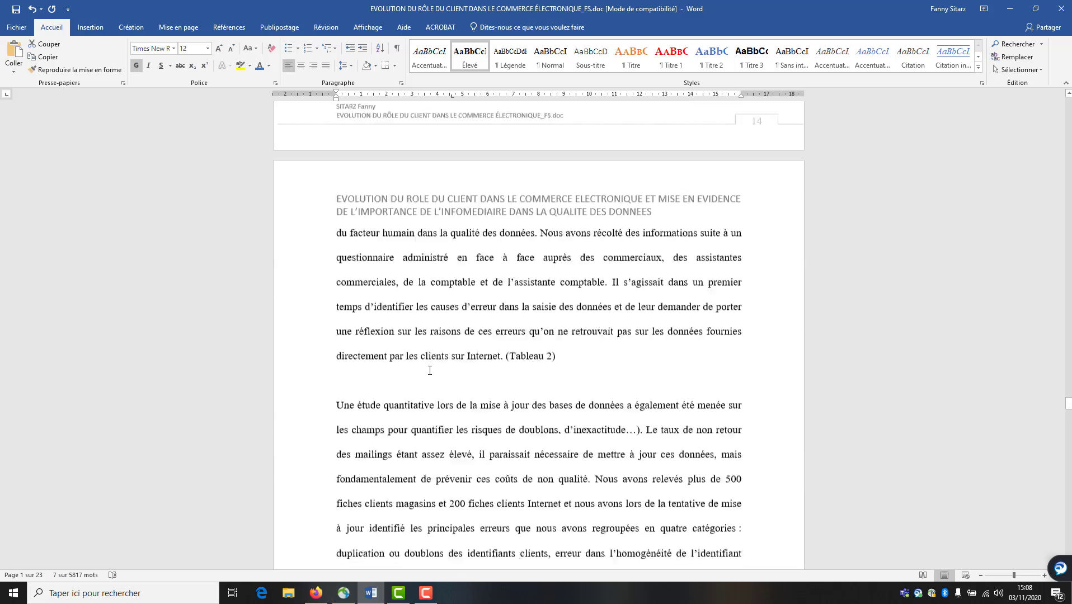
pyautogui.scroll(-17, 431, 374)
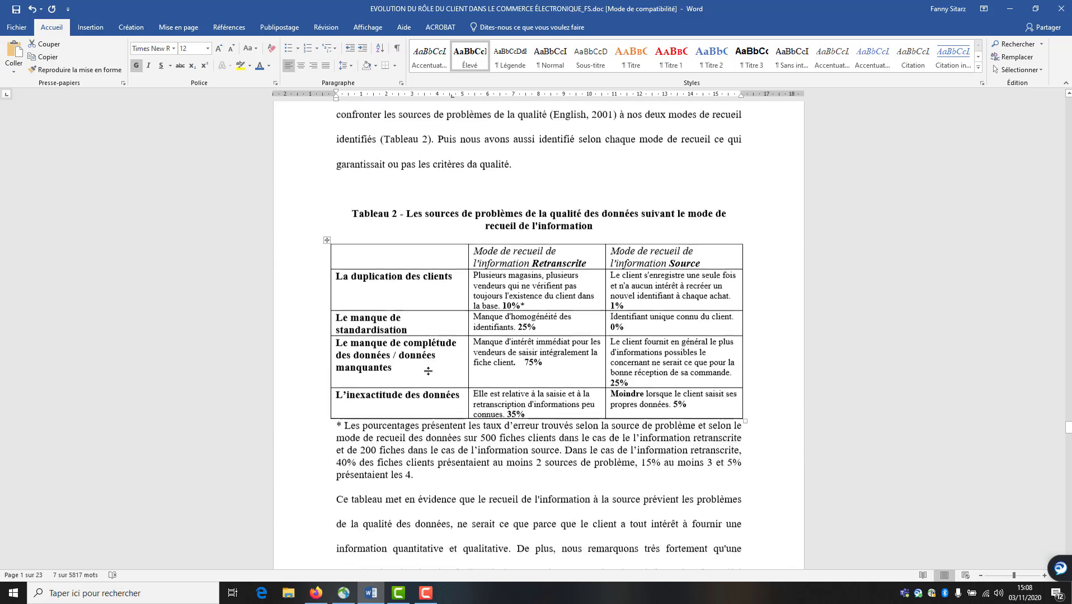
pyautogui.scroll(-17, 428, 372)
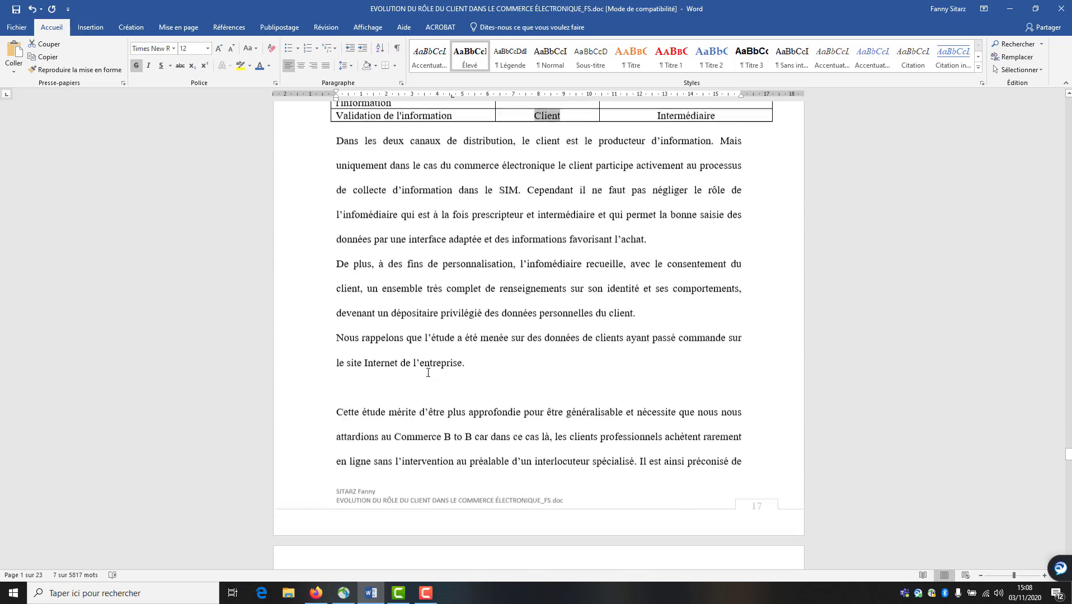
pyautogui.scroll(-17, 428, 373)
pyautogui.scroll(-15, 427, 373)
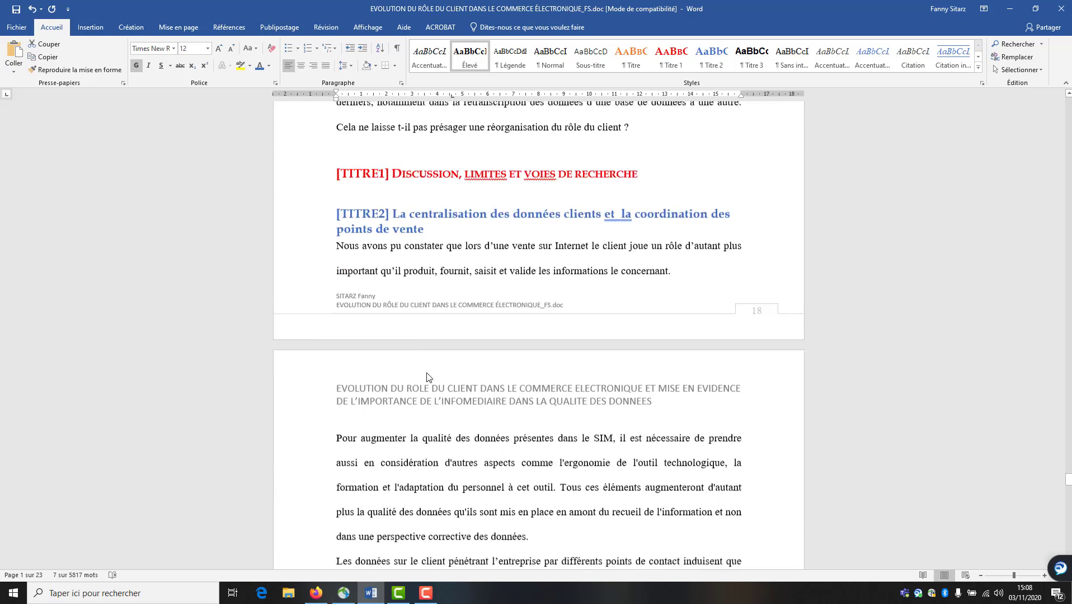
pyautogui.scroll(-9, 427, 374)
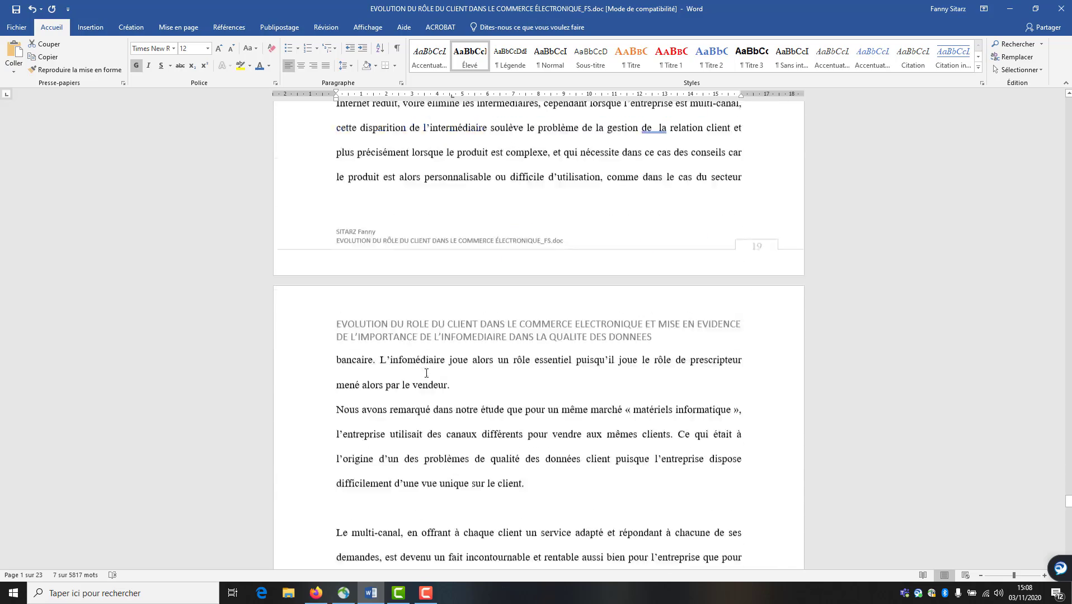
pyautogui.scroll(-11, 425, 373)
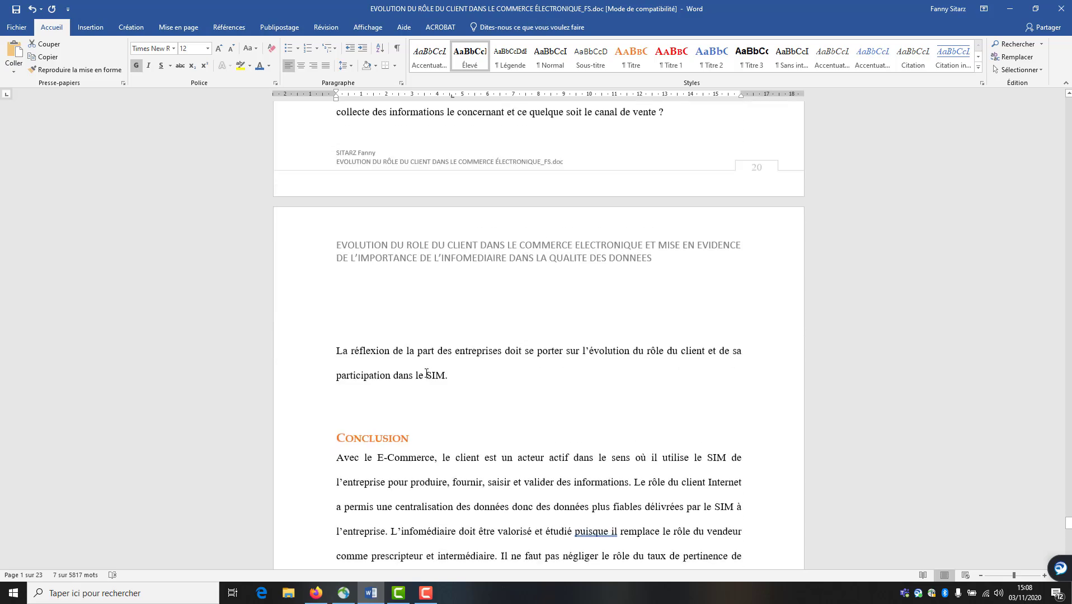
pyautogui.scroll(6, 425, 374)
pyautogui.scroll(-1, 1066, 514)
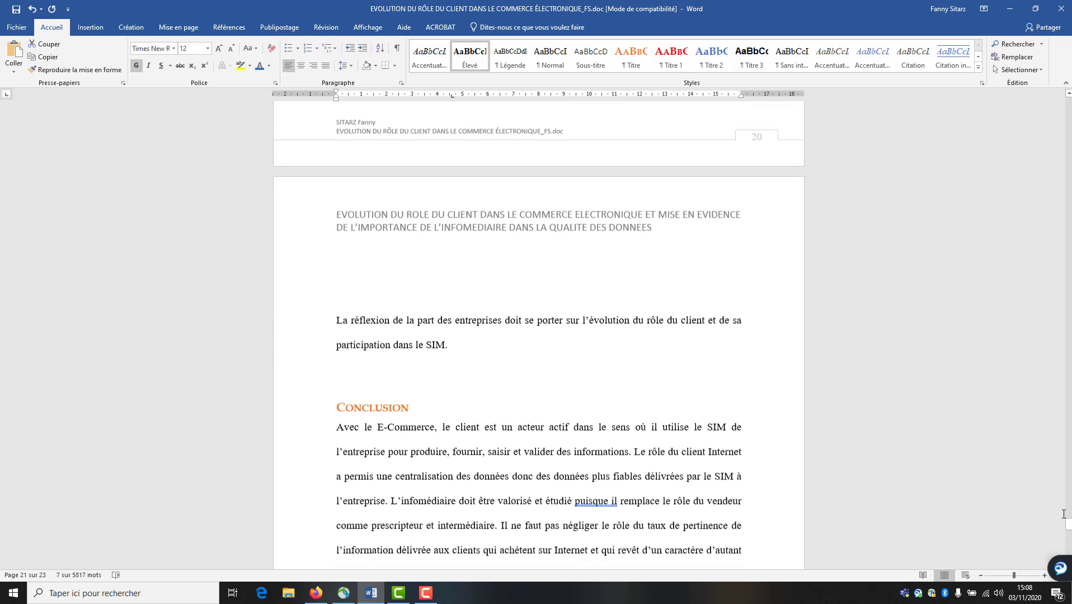
pyautogui.moveTo(1069, 524); pyautogui.dragTo(1069, 151)
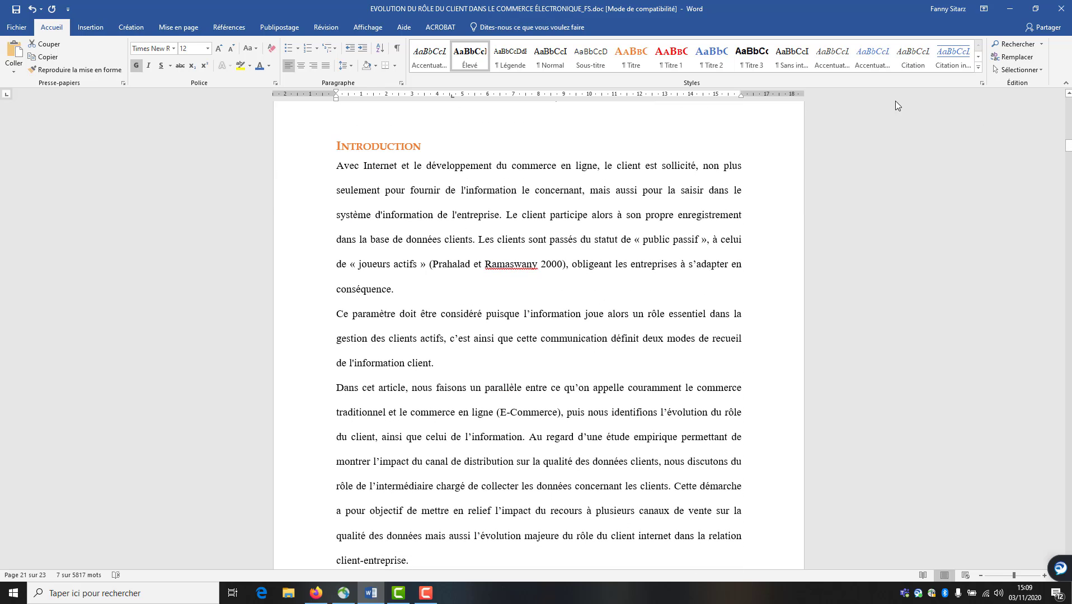
# Apply Titre 3 and redefine it as Book Antiqua 12 pt, italic, not bold
pyautogui.click(755, 60)
pyautogui.rightClick(755, 66)
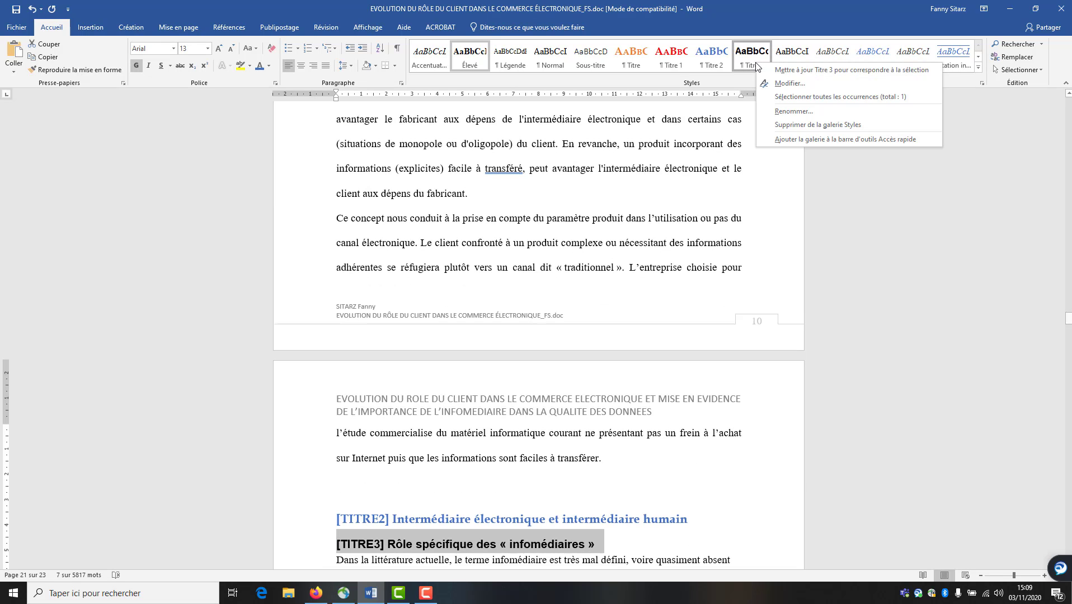
pyautogui.click(773, 82)
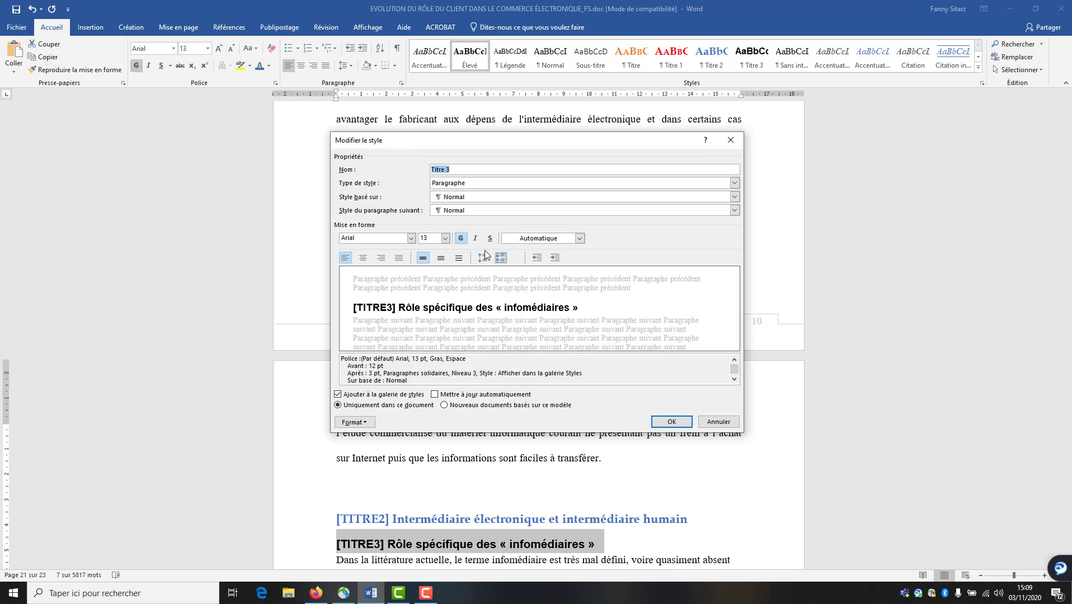
pyautogui.click(461, 239)
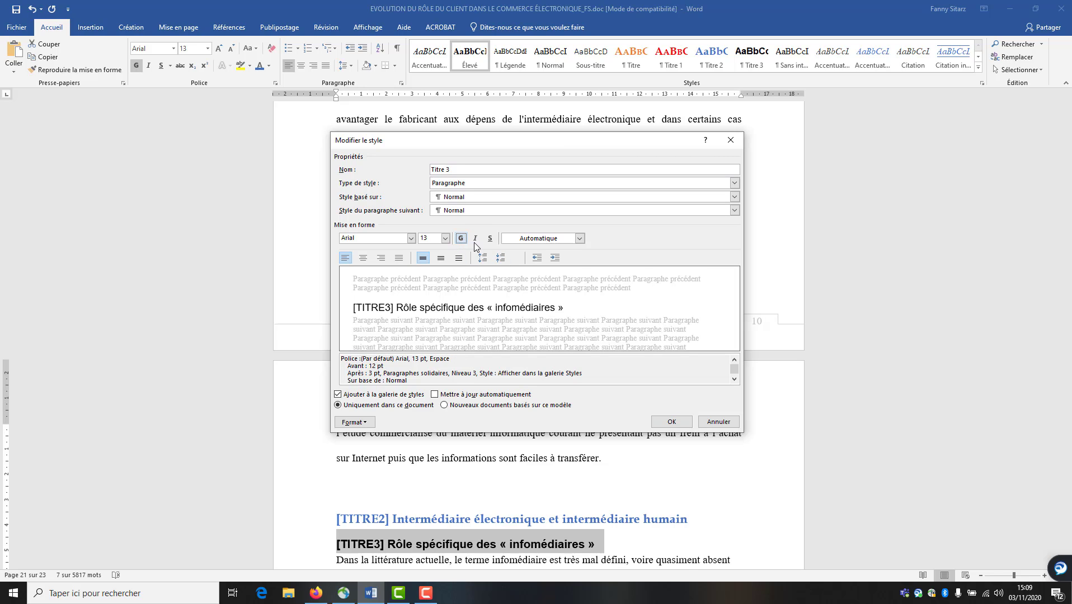
pyautogui.click(474, 240)
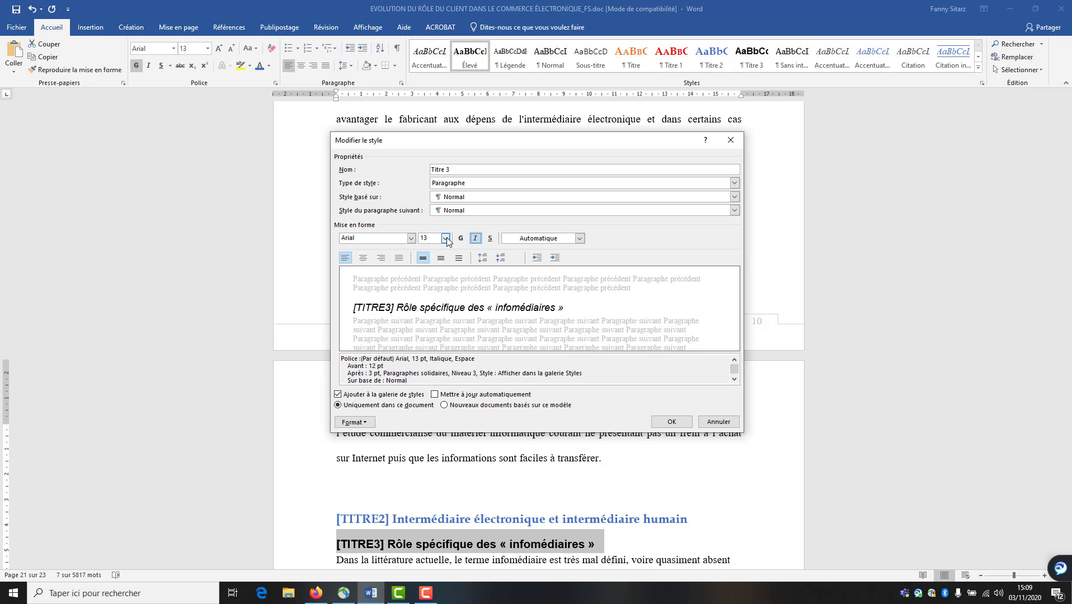
pyautogui.click(445, 238)
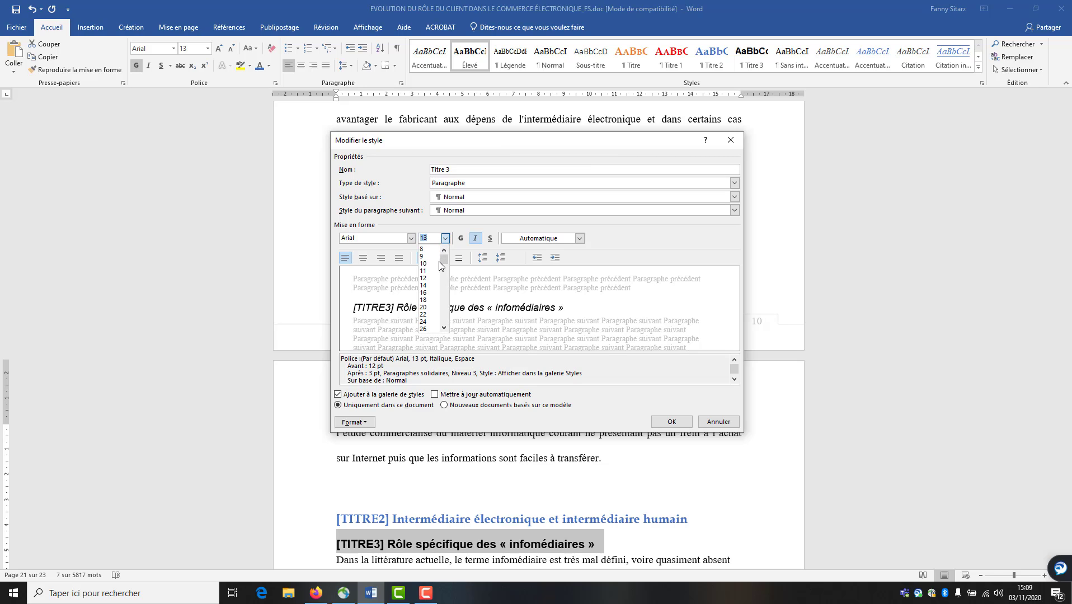
pyautogui.click(434, 278)
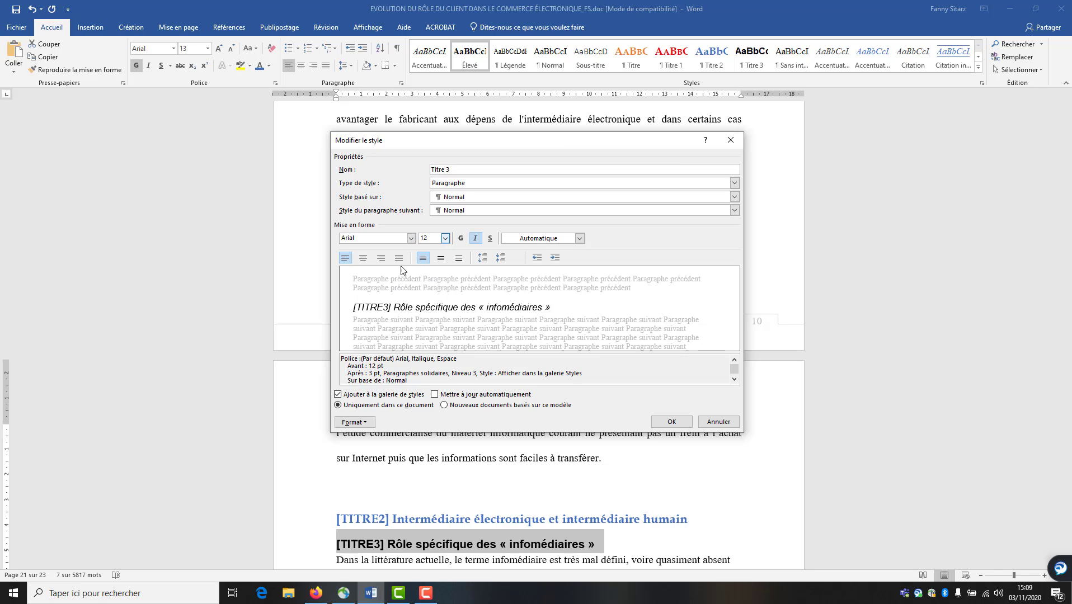
pyautogui.click(415, 239)
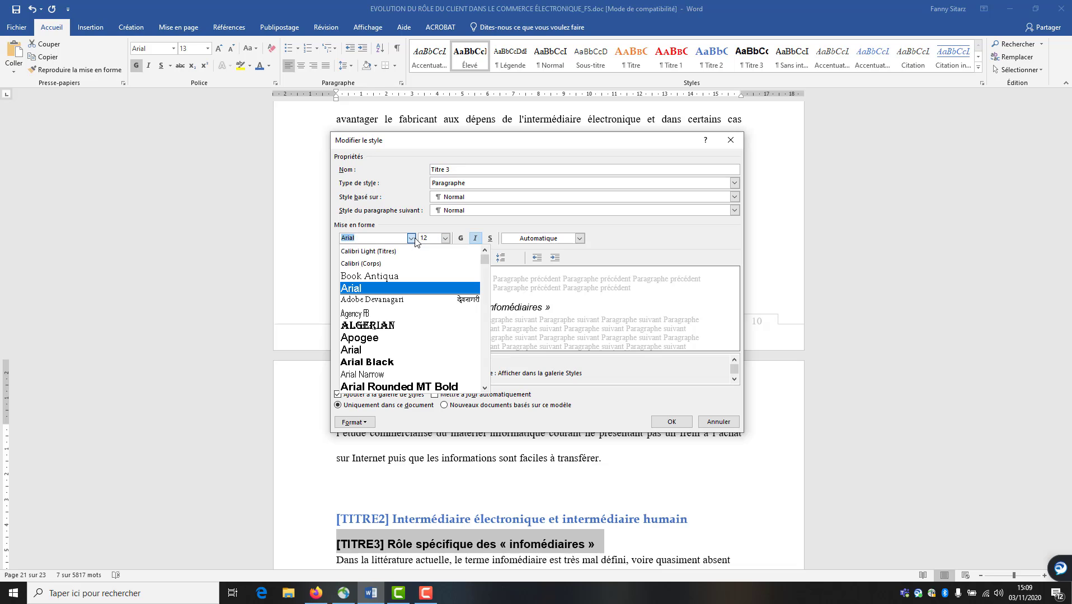
pyautogui.click(415, 277)
pyautogui.click(672, 422)
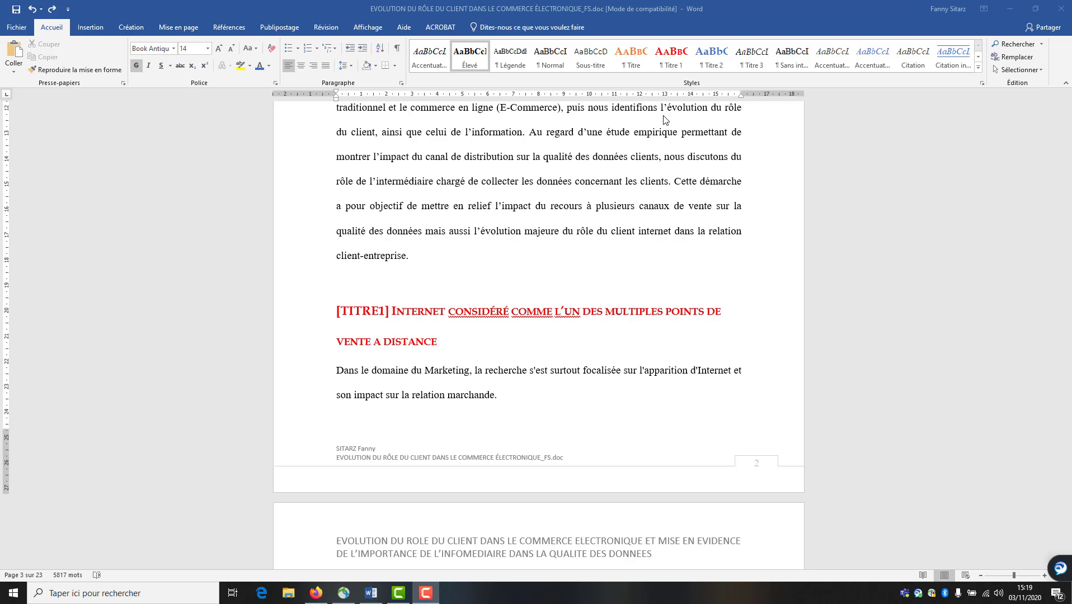
# Add I], II], III] numbering to the Titre 1 style and delete the stray empty I] line
pyautogui.rightClick(670, 64)
pyautogui.click(686, 80)
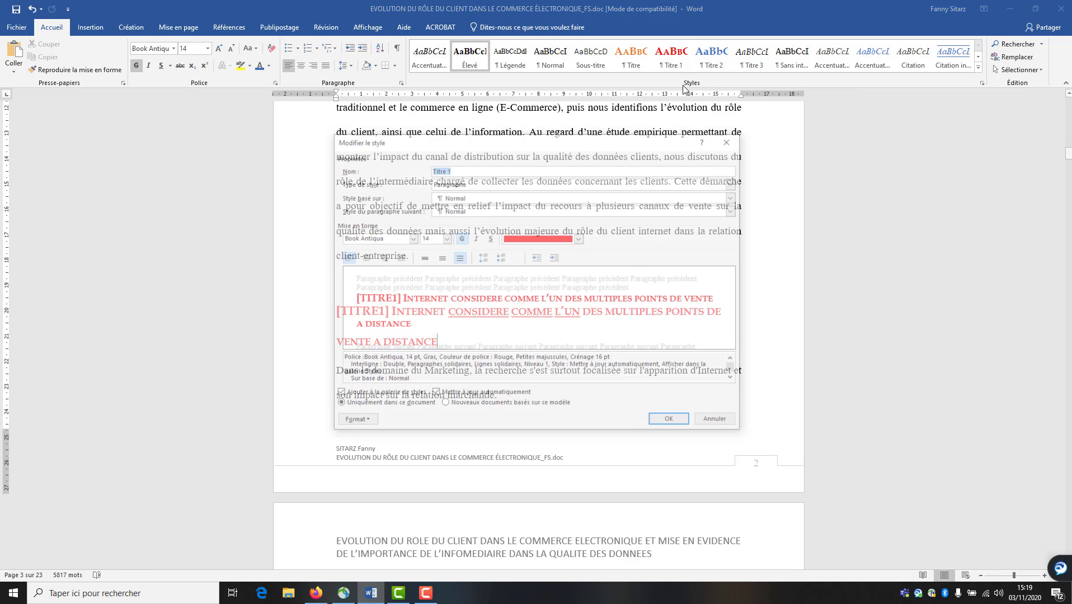
pyautogui.click(339, 424)
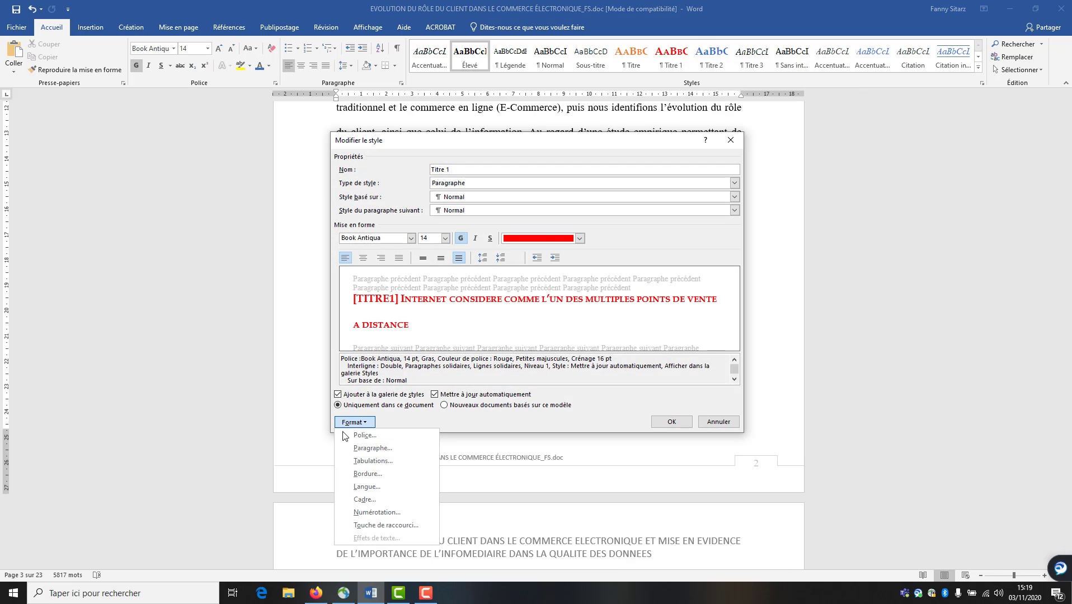
pyautogui.click(358, 513)
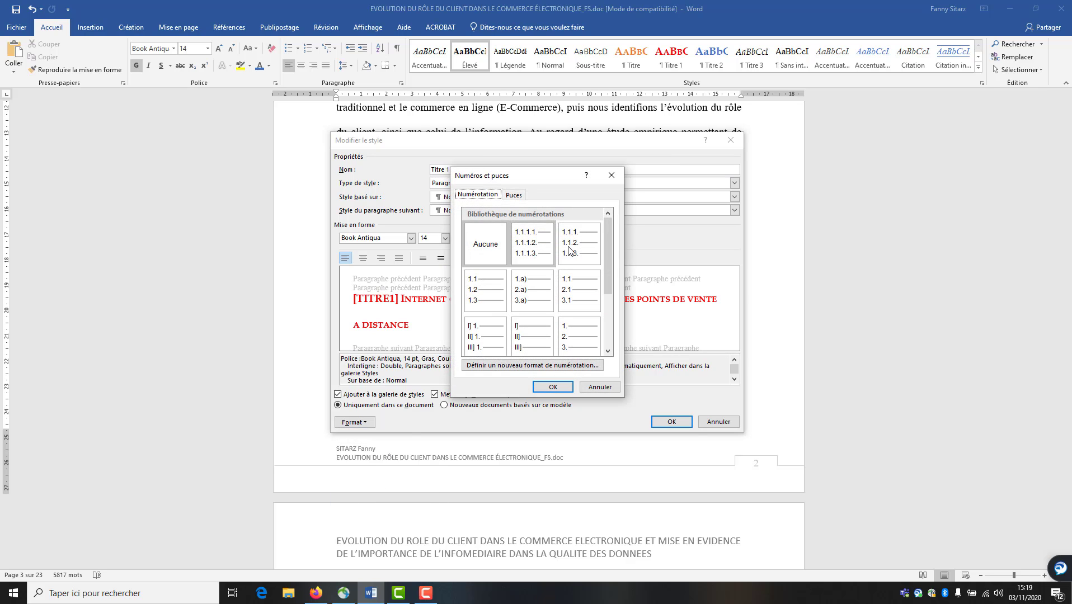
pyautogui.moveTo(609, 238); pyautogui.dragTo(608, 270)
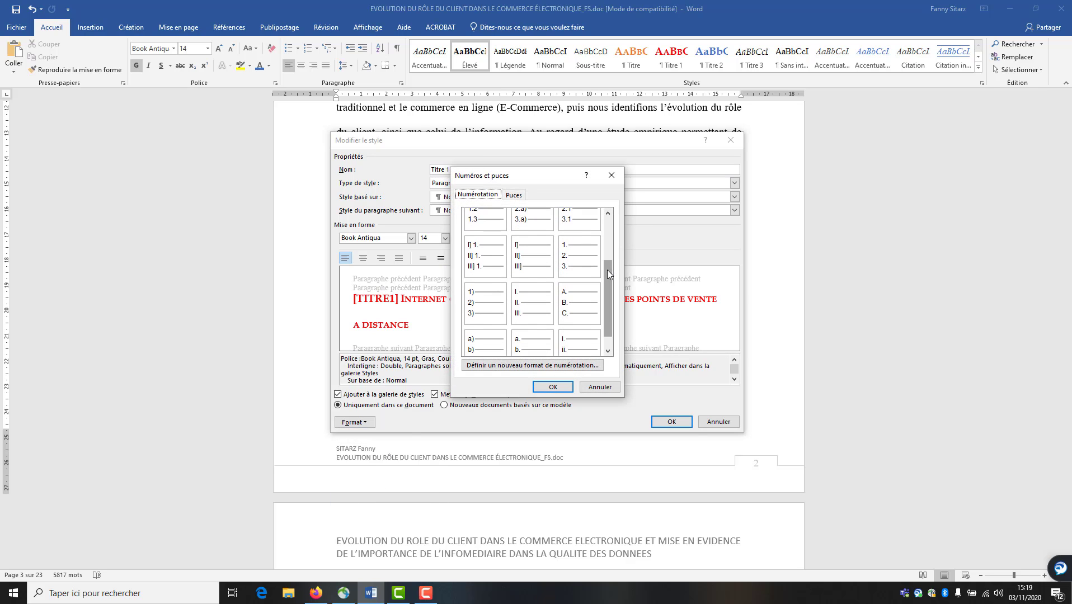
pyautogui.click(546, 269)
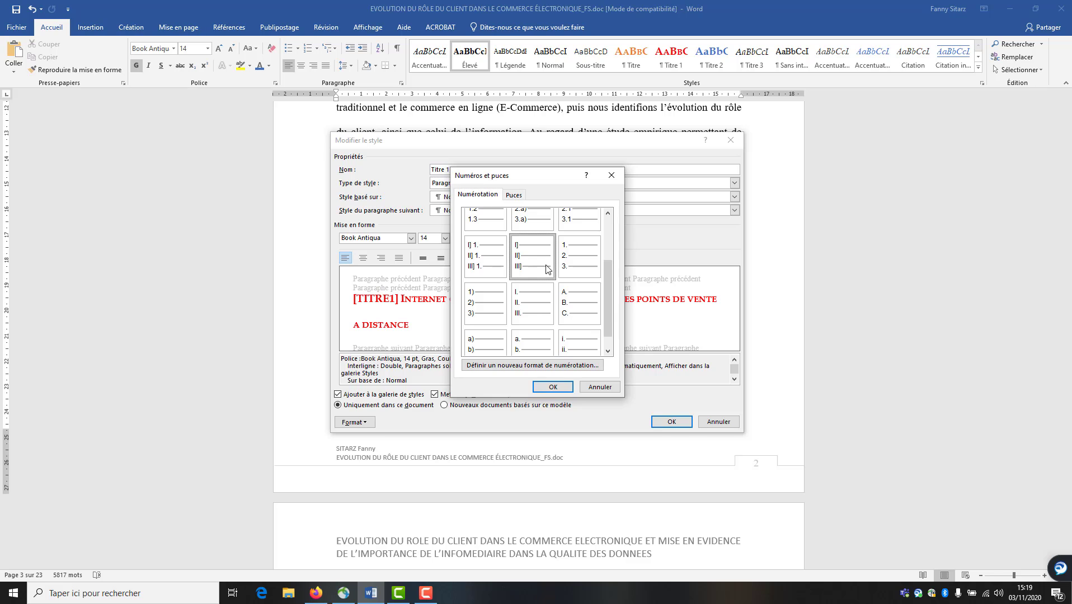
pyautogui.click(543, 390)
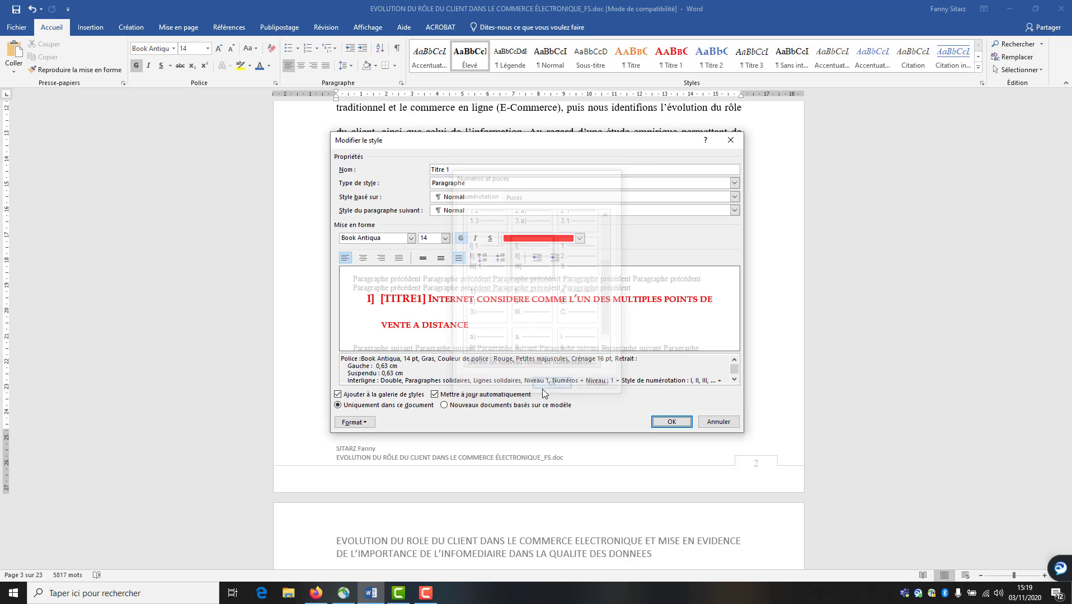
pyautogui.click(670, 423)
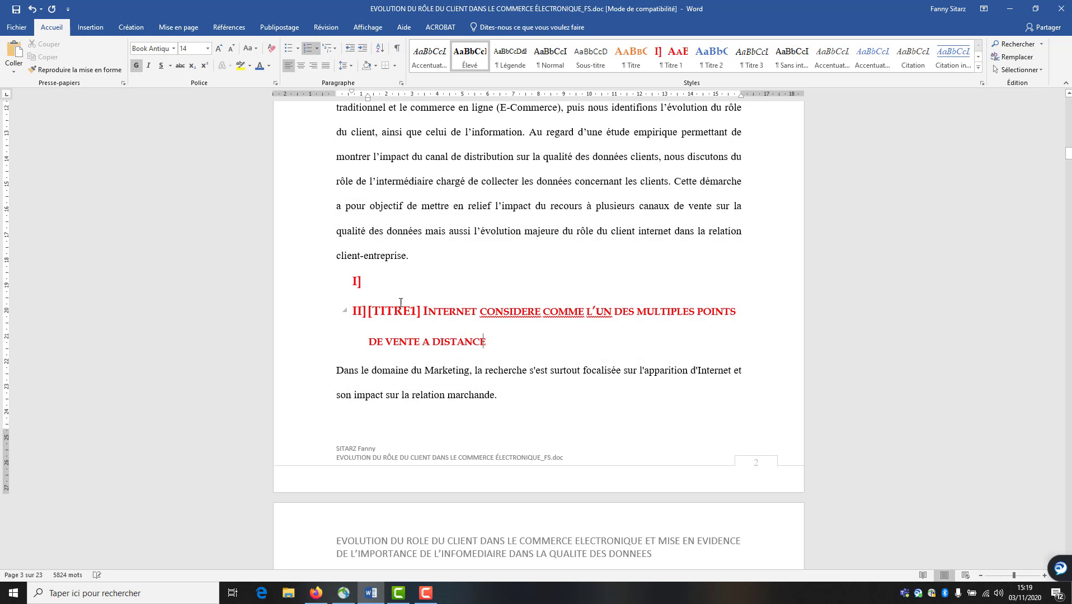
pyautogui.click(385, 290)
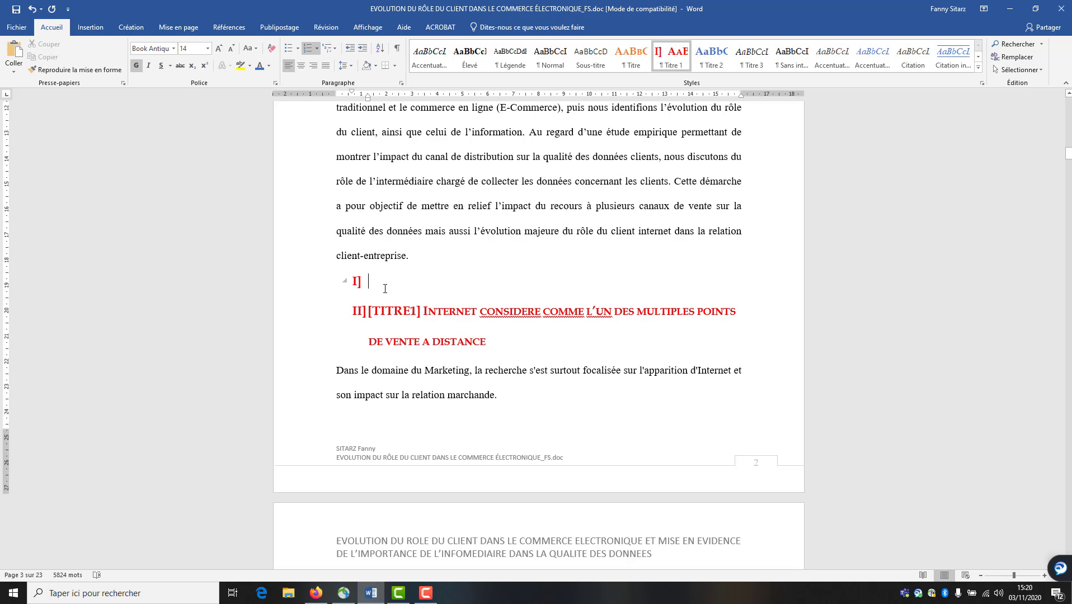
pyautogui.press('BackSpace')
# Give the Titre 2 style 1.1, 1.2, 1.3 outline numbering
pyautogui.rightClick(725, 60)
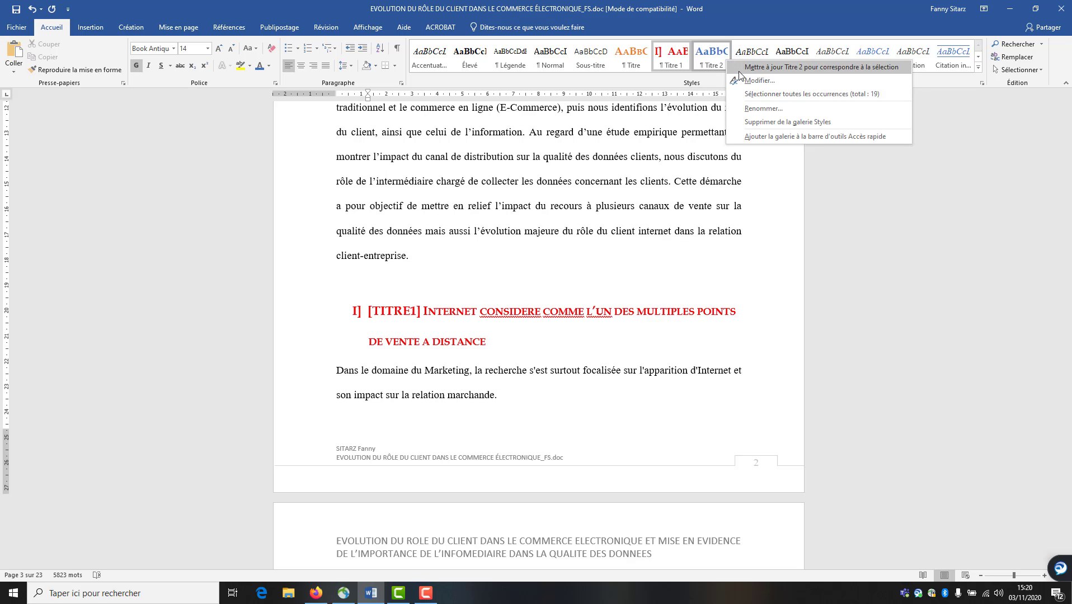
pyautogui.click(604, 289)
pyautogui.click(711, 56)
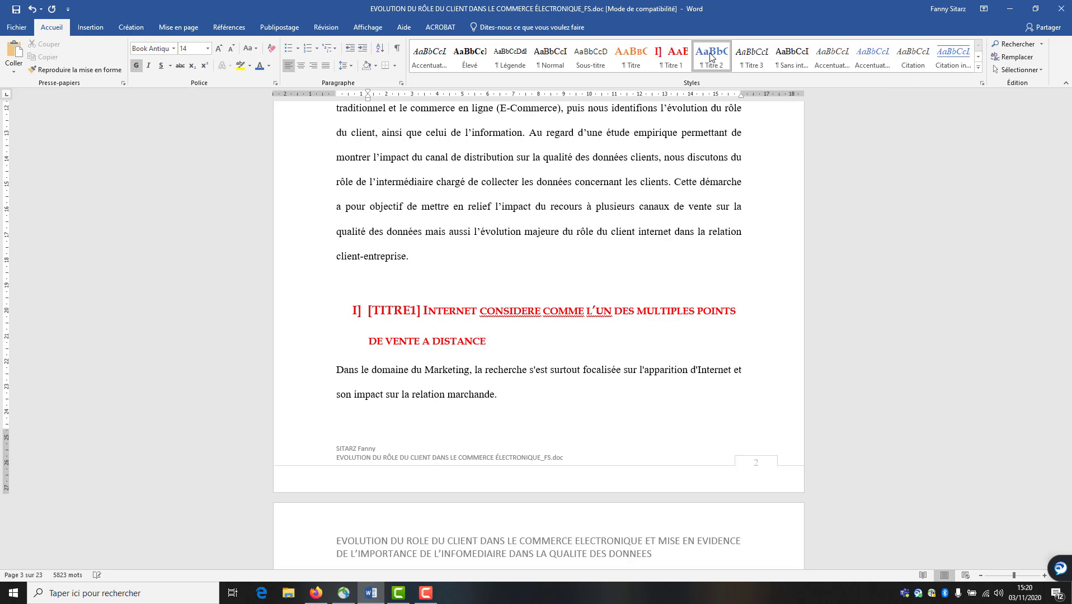
pyautogui.rightClick(711, 57)
pyautogui.click(727, 70)
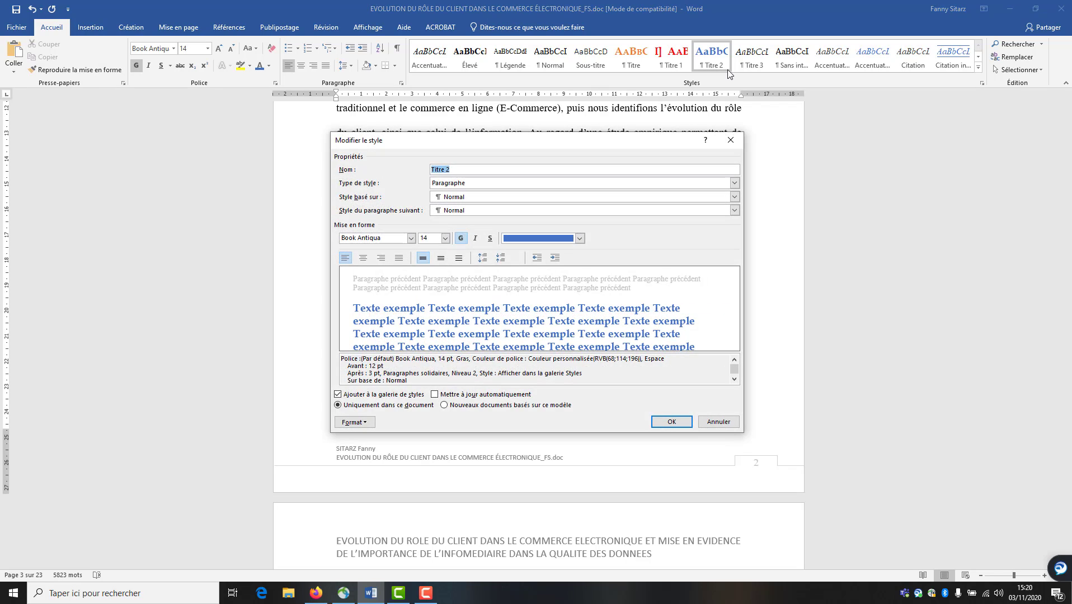
pyautogui.click(373, 426)
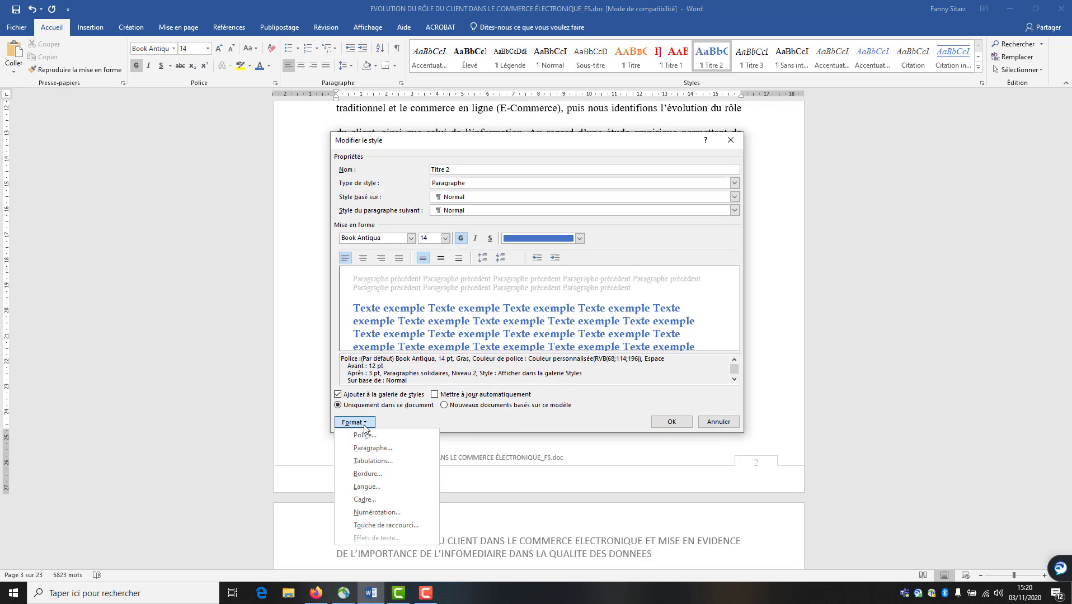
pyautogui.click(373, 512)
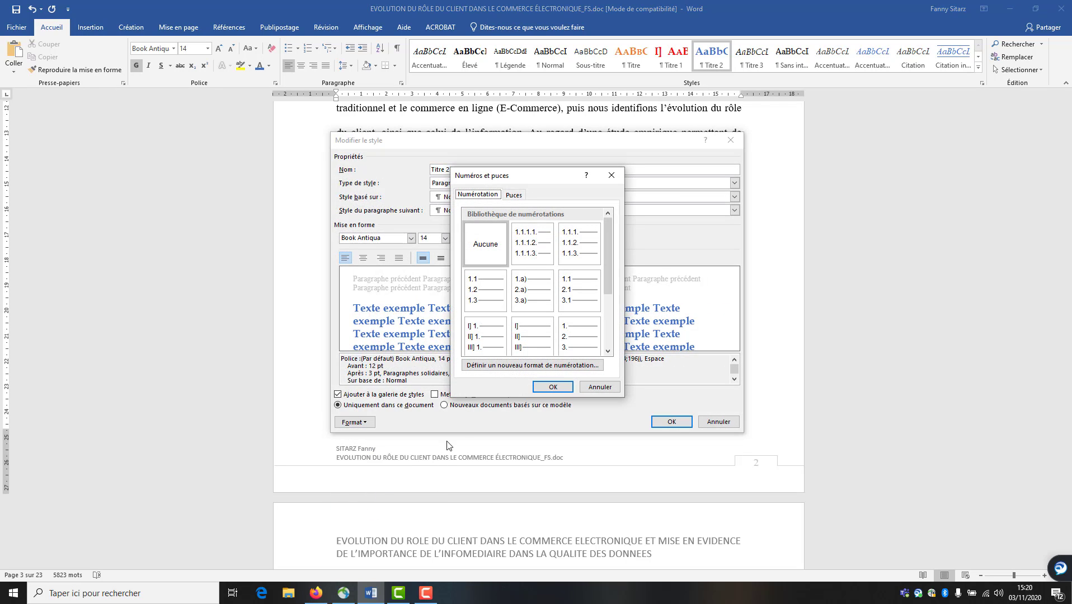
pyautogui.click(479, 291)
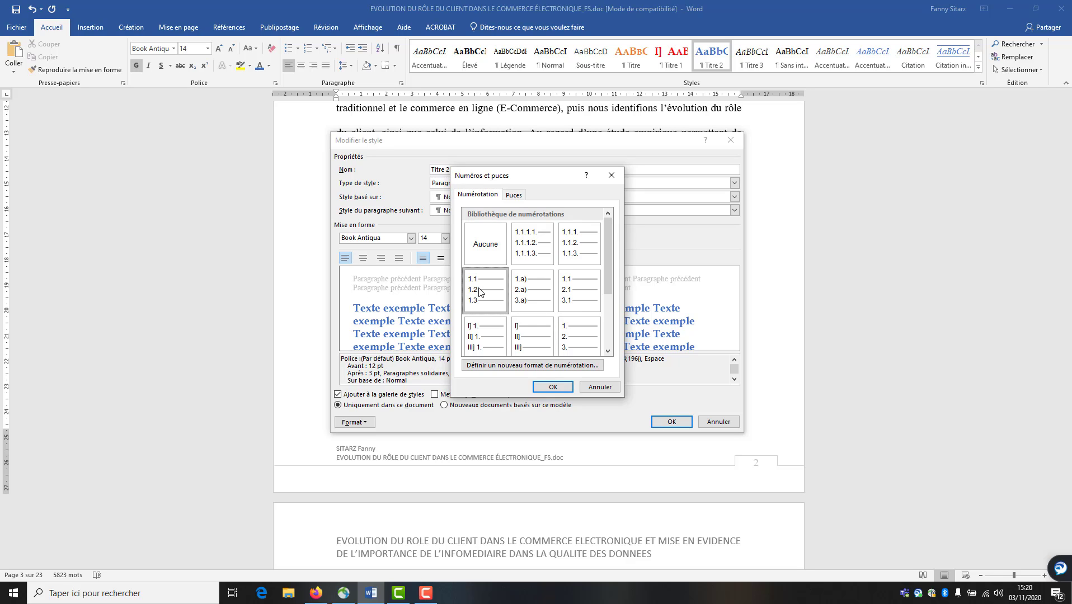
pyautogui.click(552, 388)
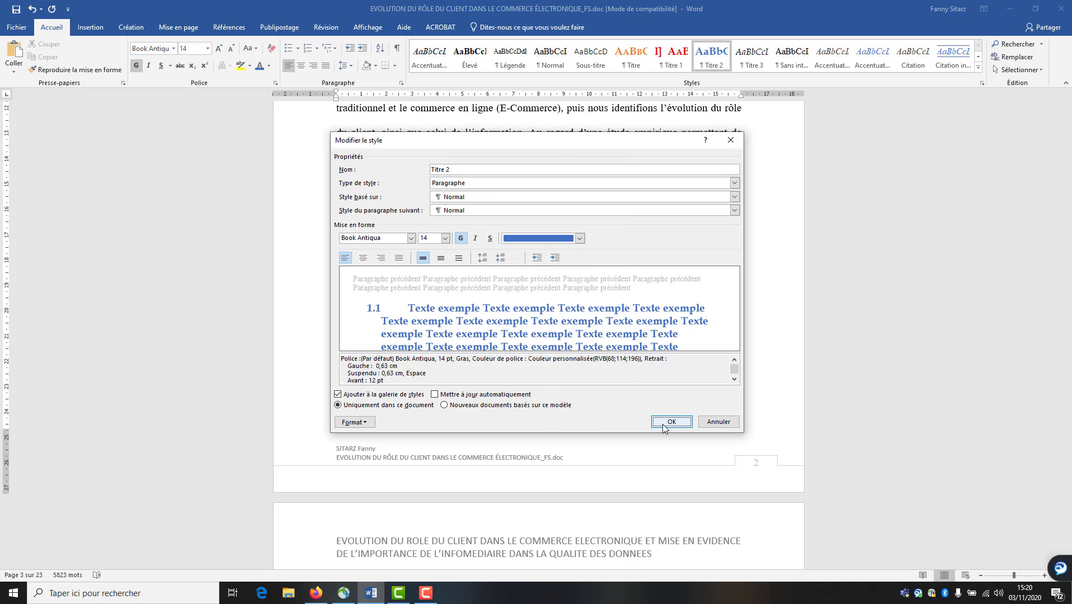
pyautogui.click(664, 425)
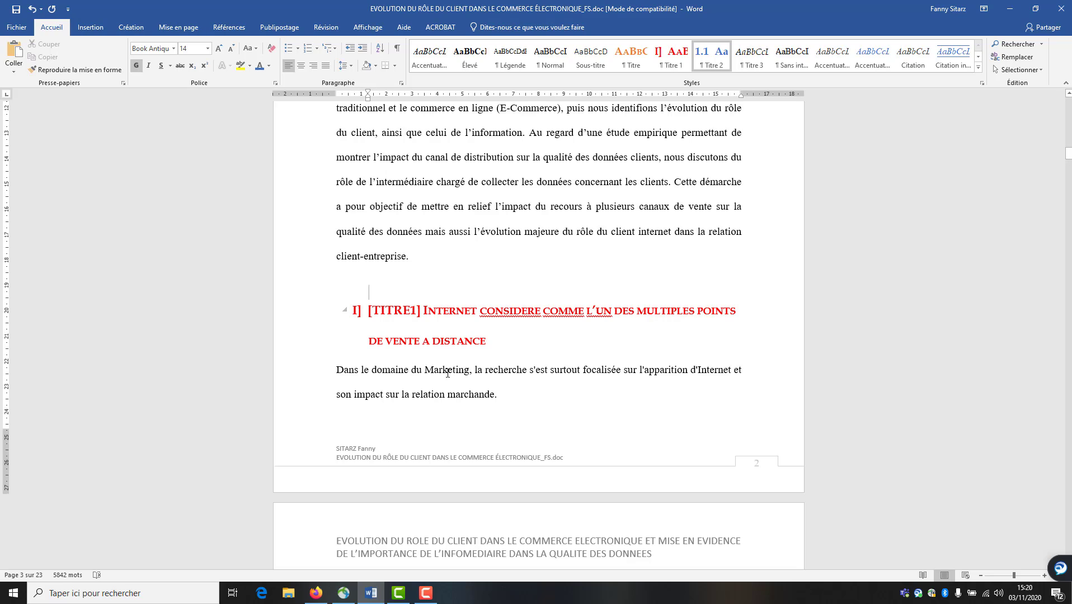
# Select and delete the empty numbered heading lines 1.2 through 1.10
pyautogui.scroll(-15, 666, 421)
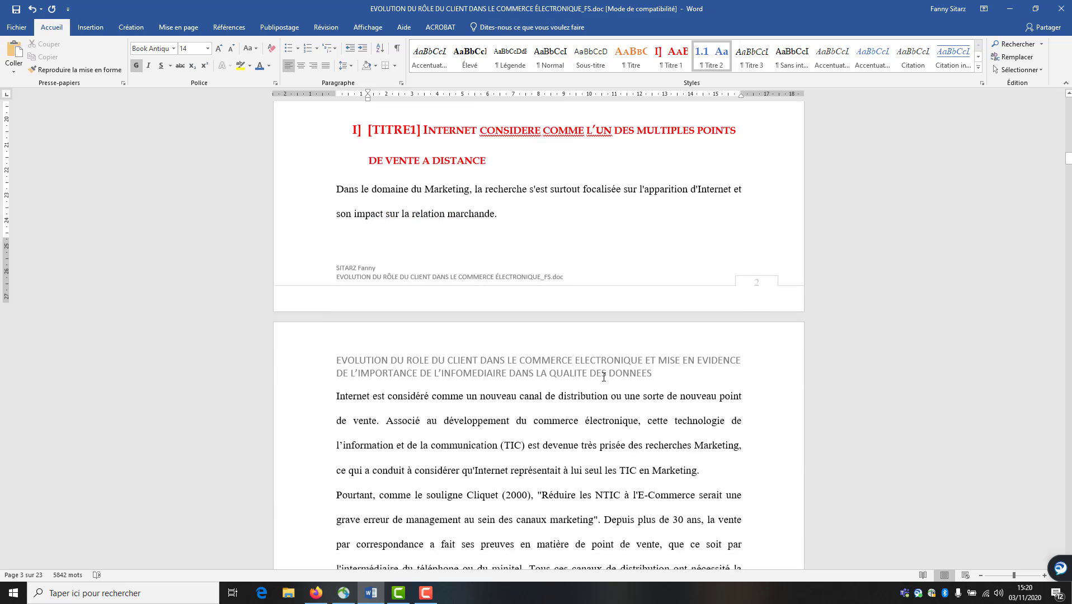
pyautogui.scroll(-10, 593, 394)
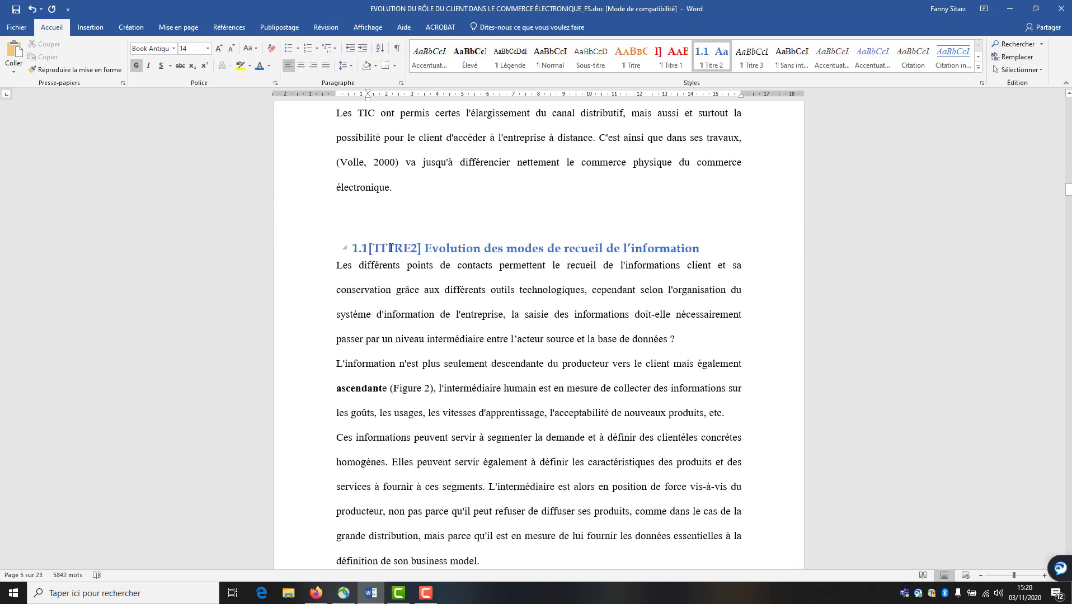
pyautogui.scroll(-20, 452, 402)
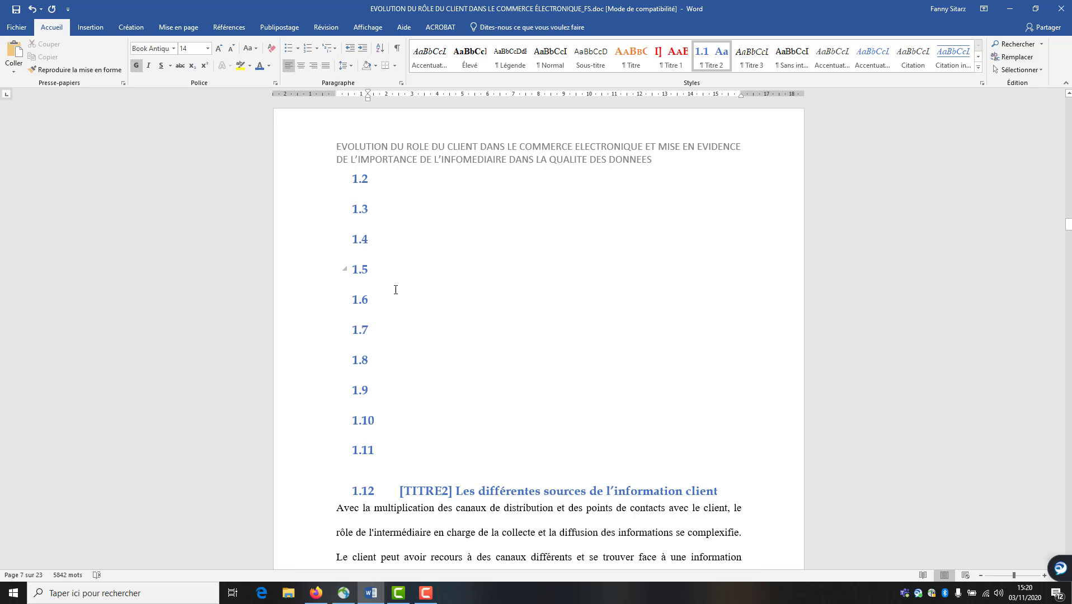
pyautogui.scroll(13, 421, 330)
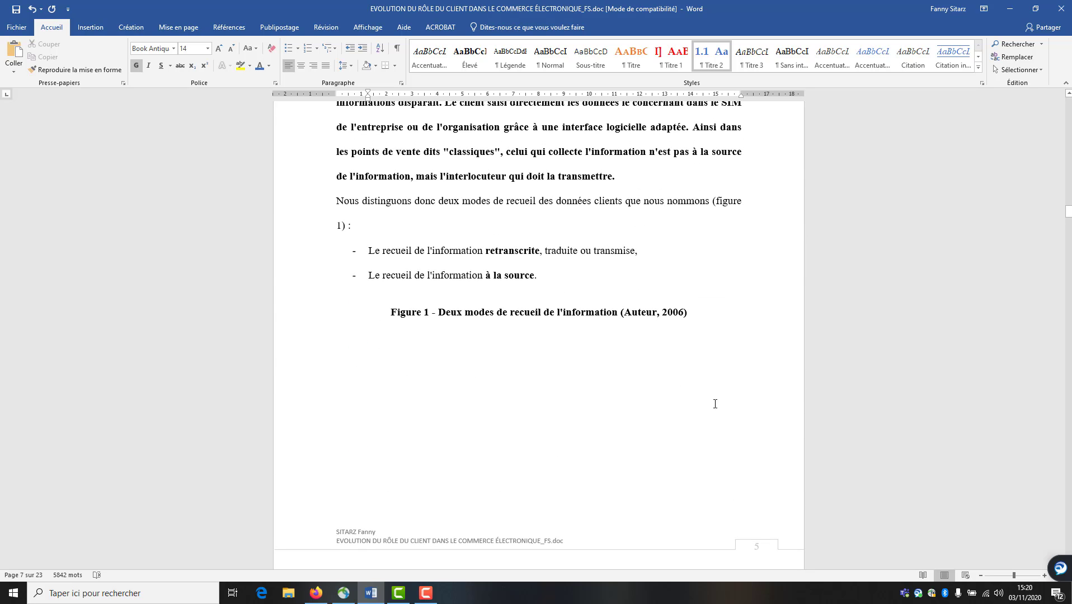
pyautogui.scroll(-13, 436, 424)
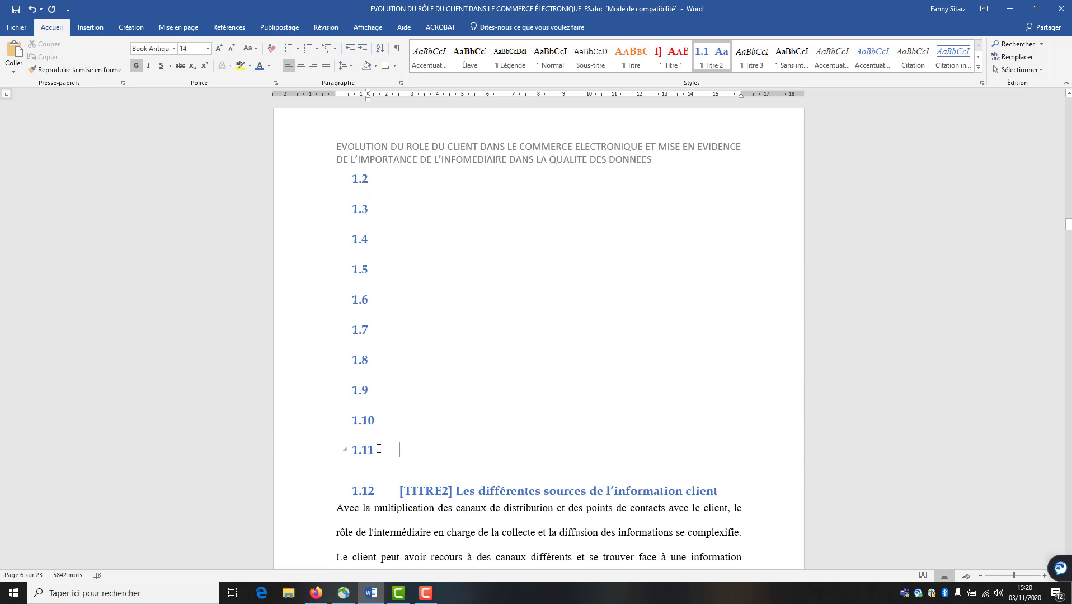
pyautogui.moveTo(379, 448); pyautogui.dragTo(354, 191)
pyautogui.scroll(13, 354, 191)
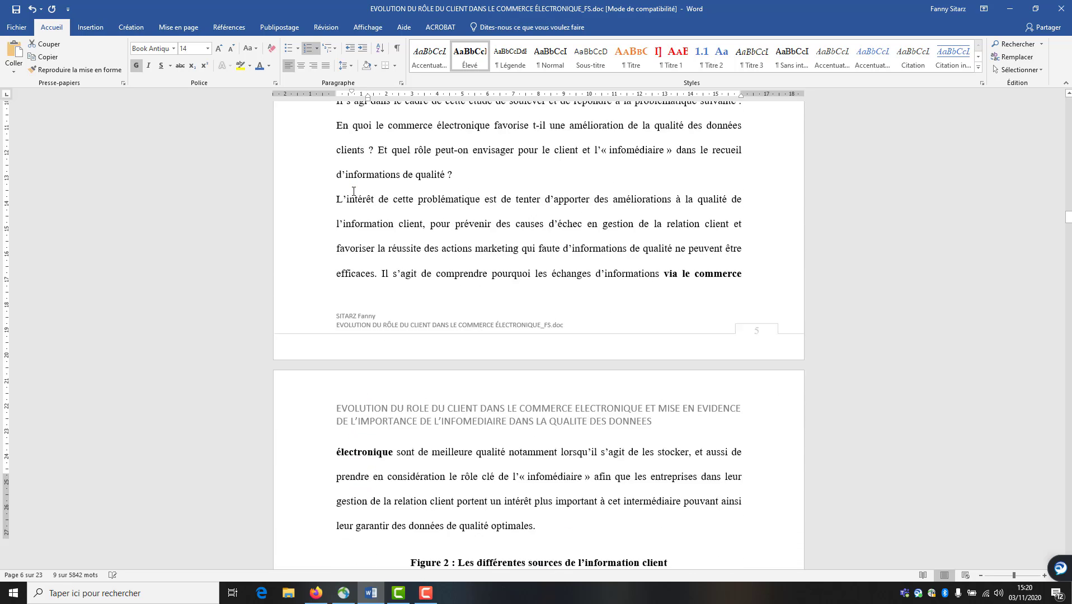
pyautogui.press('Delete')
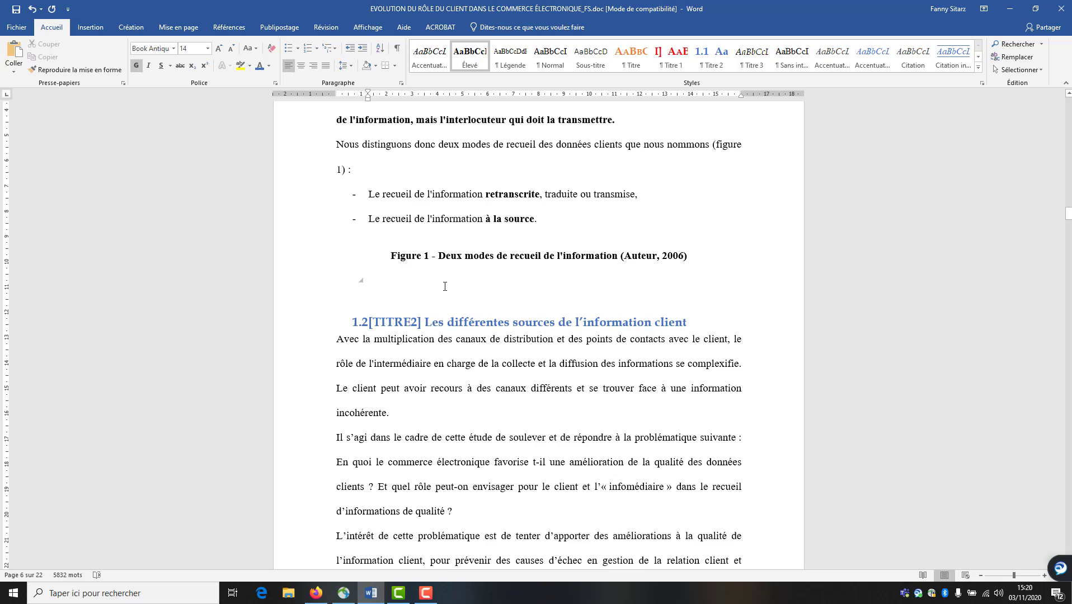
# Remove the stray empty II] line beside Figure 2
pyautogui.scroll(-15, 447, 286)
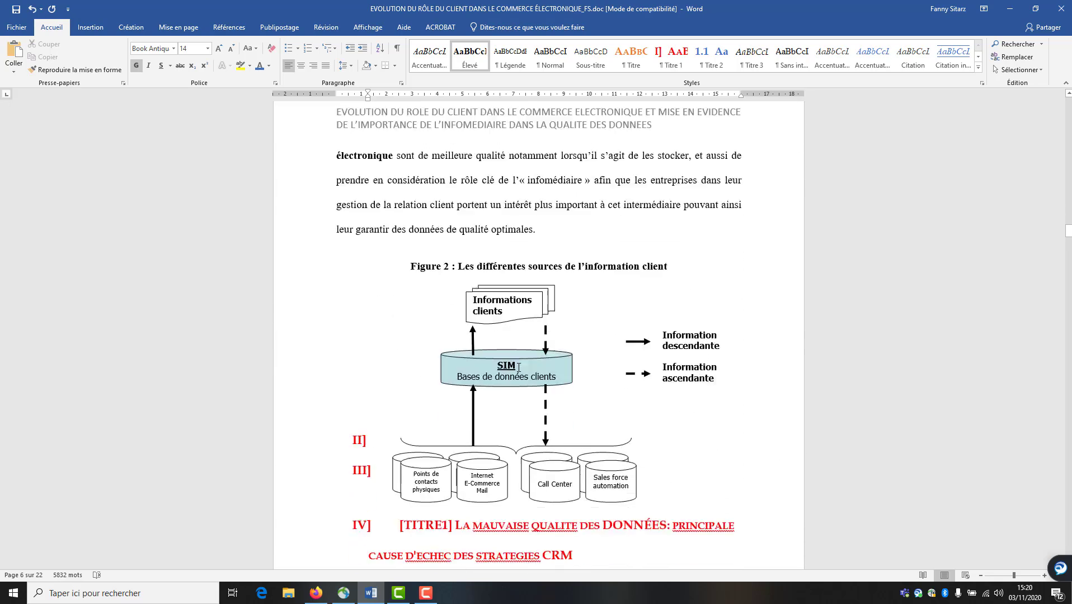
pyautogui.scroll(5, 519, 367)
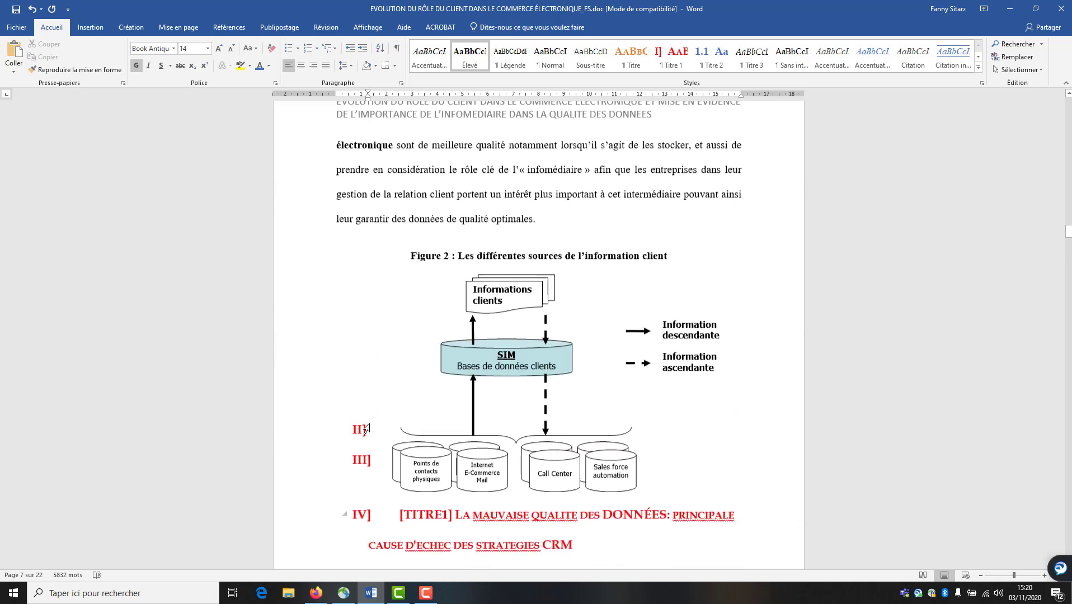
pyautogui.click(373, 466)
pyautogui.click(375, 469)
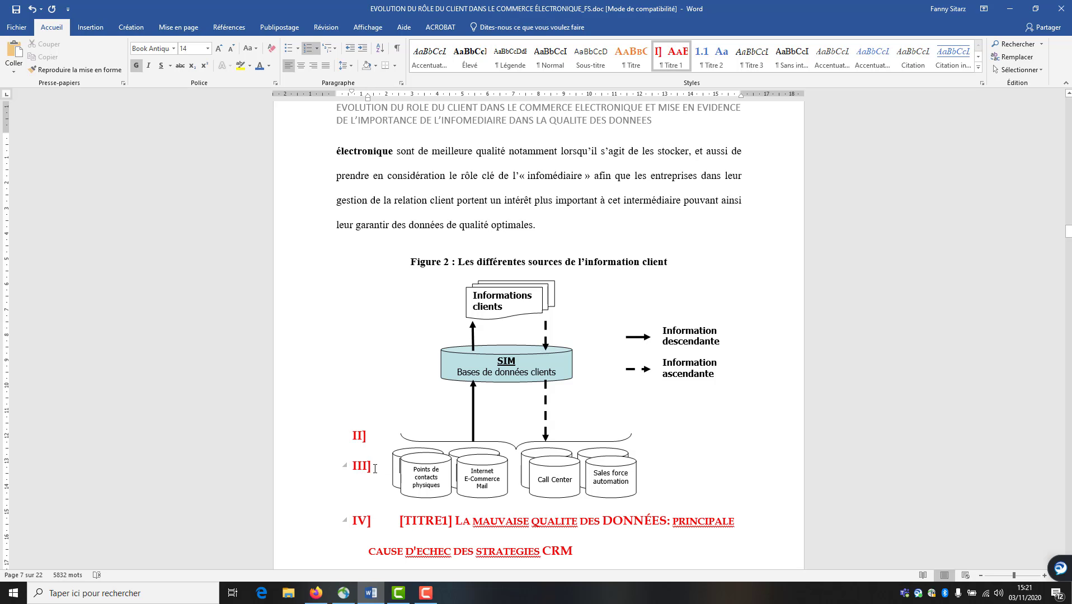
pyautogui.press('BackSpace')
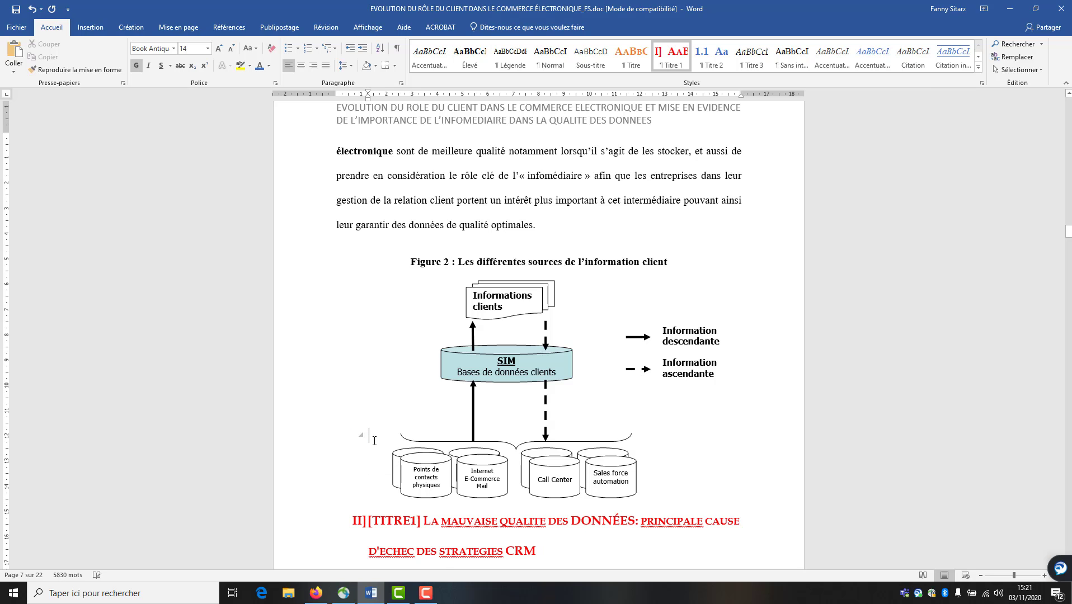
pyautogui.scroll(-3, 375, 441)
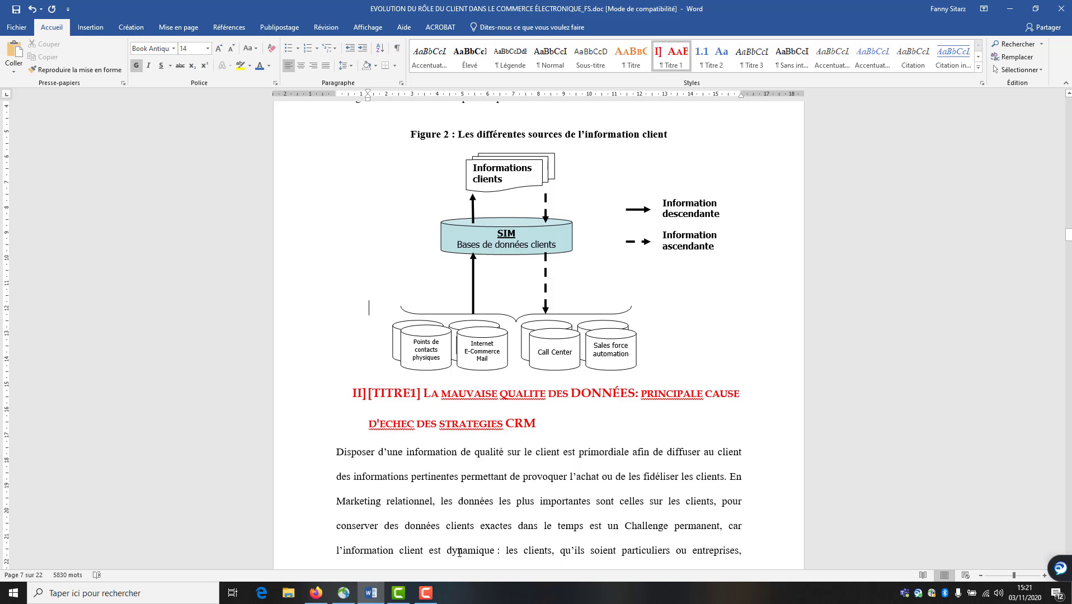
pyautogui.scroll(-15, 483, 533)
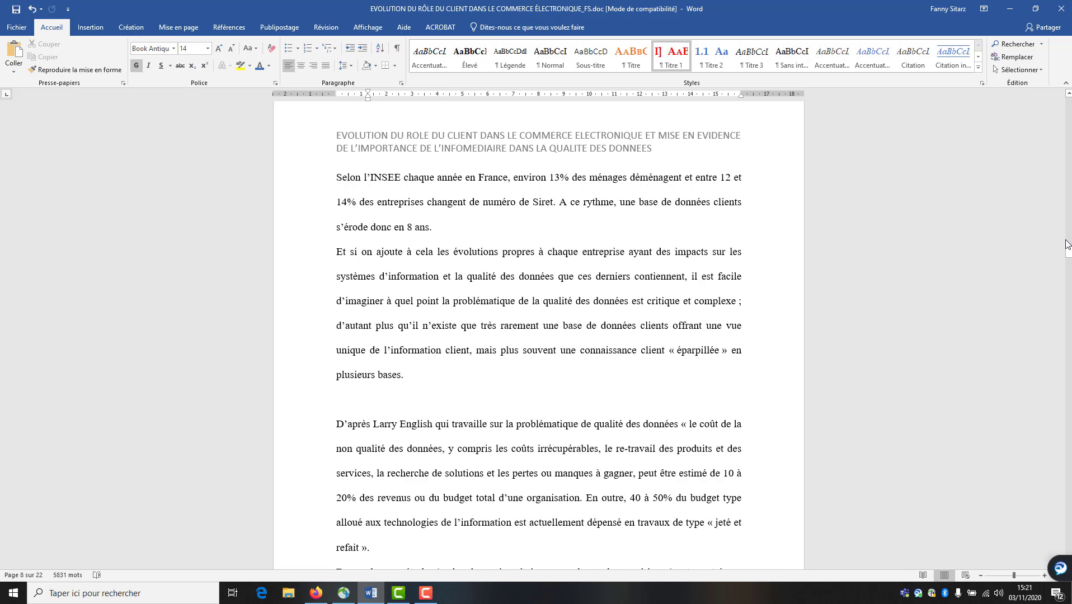
# Open the Titre 2 Modify Style dialog and cancel without changes
pyautogui.moveTo(1069, 255); pyautogui.dragTo(1069, 101)
pyautogui.click(664, 396)
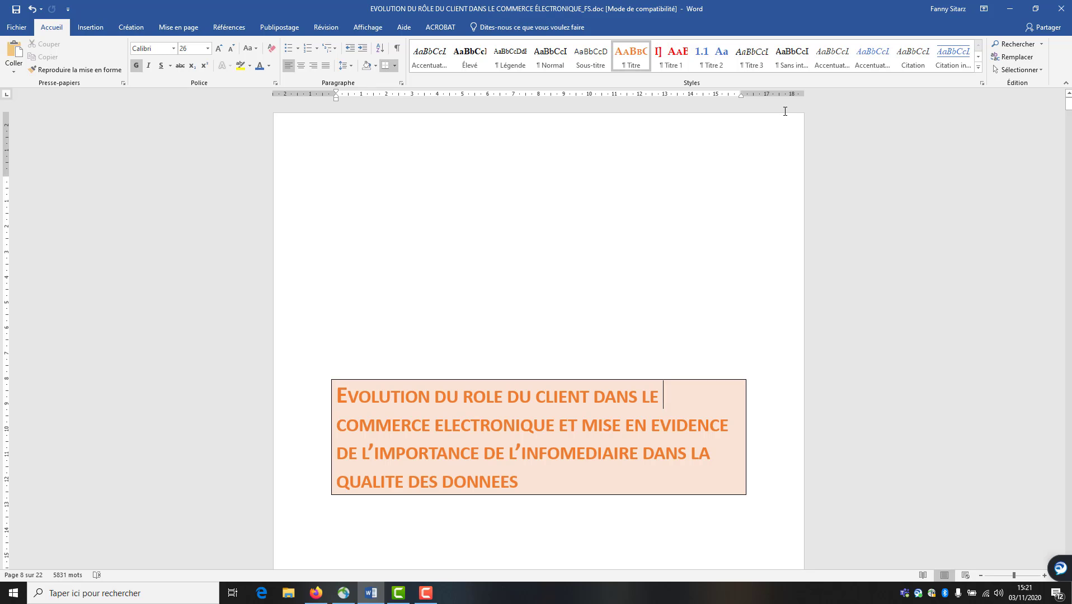
pyautogui.rightClick(721, 58)
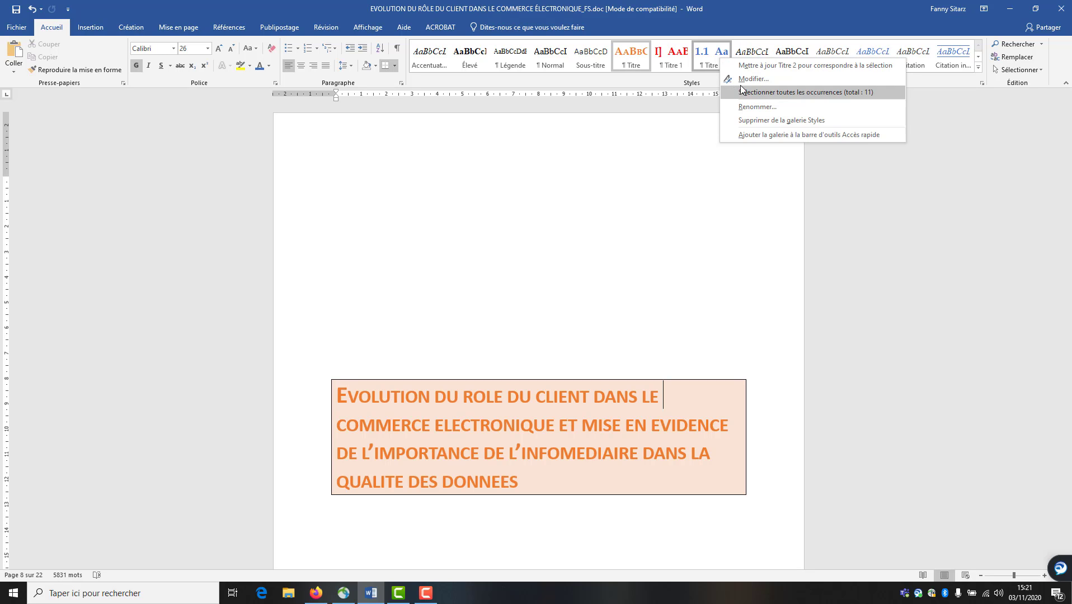
pyautogui.click(750, 79)
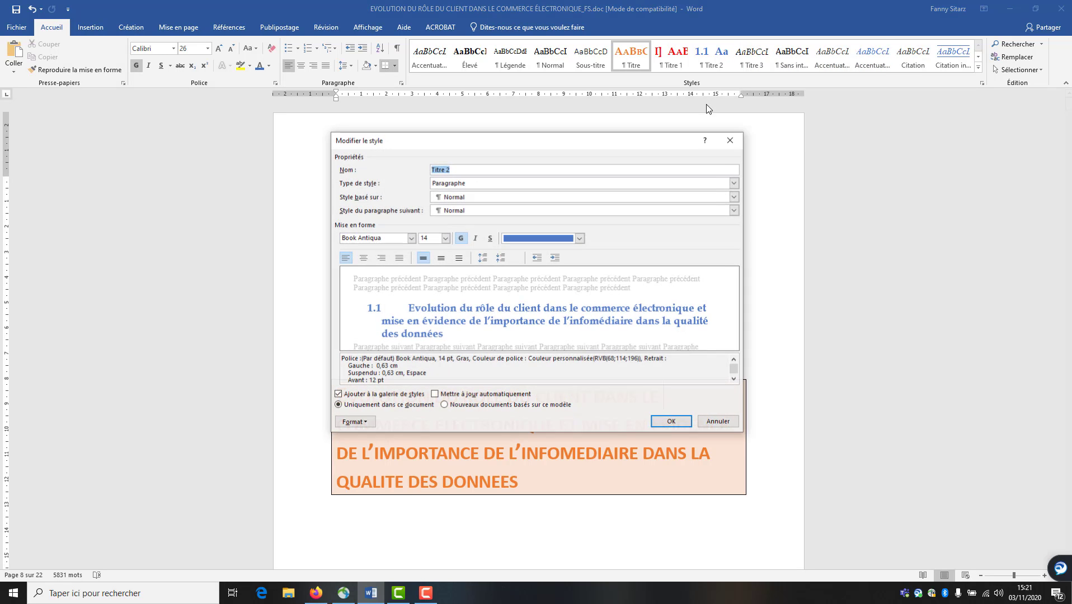
pyautogui.click(729, 424)
# Scroll to the empty 1.8 heading and place the caret on it
pyautogui.scroll(-10, 462, 413)
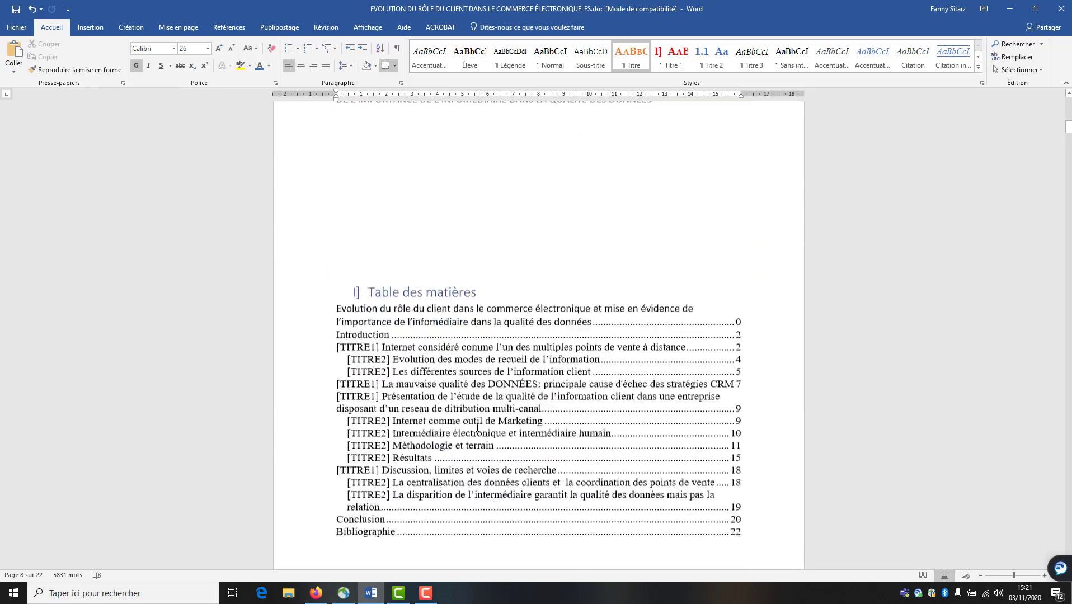
pyautogui.scroll(-10, 477, 427)
pyautogui.moveTo(1069, 141); pyautogui.dragTo(1069, 489)
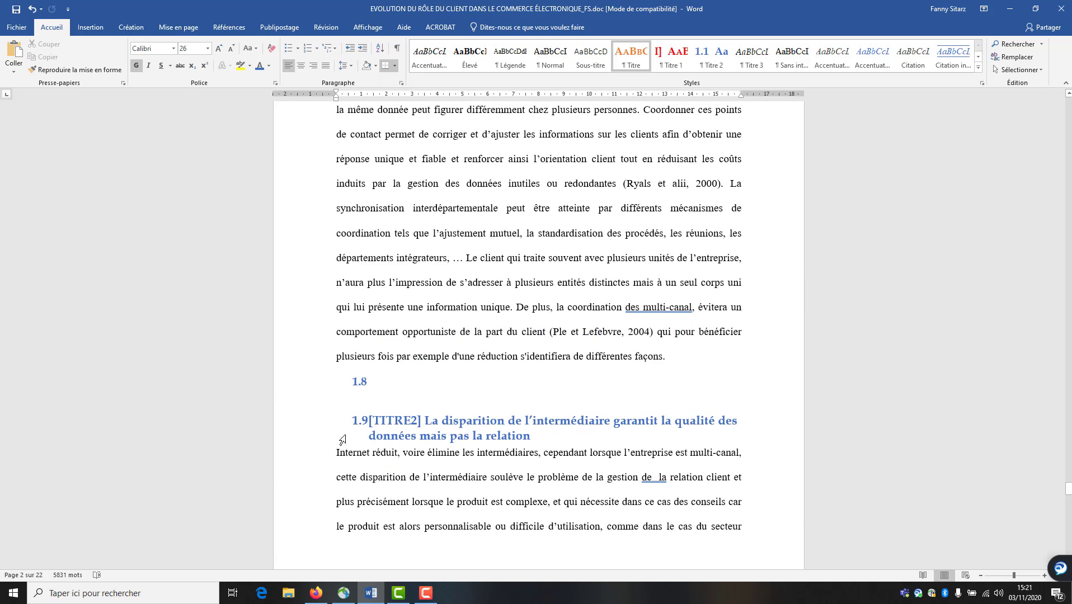
pyautogui.click(380, 384)
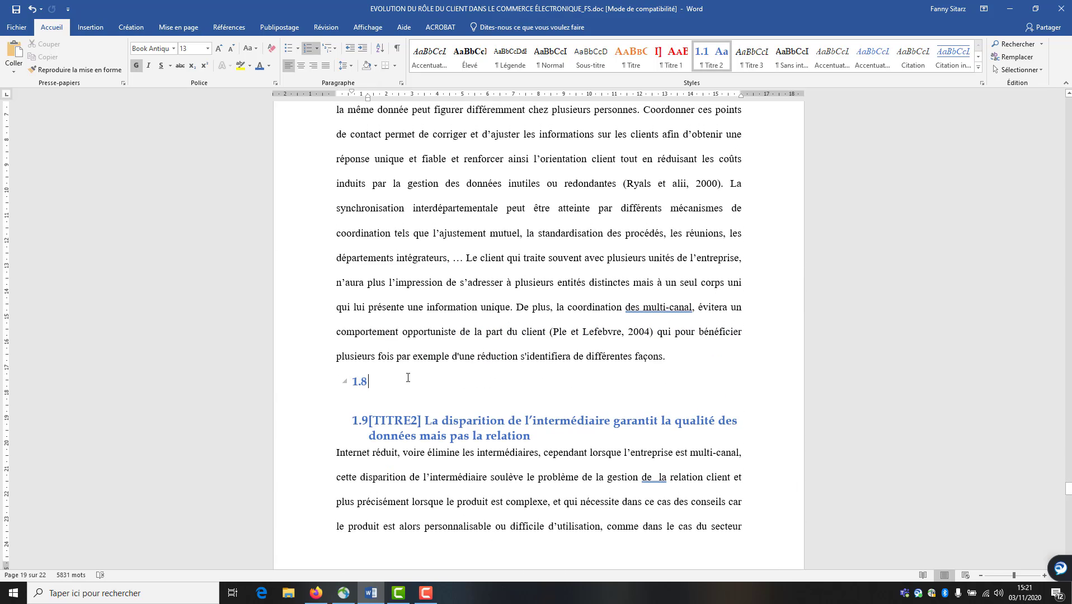
pyautogui.scroll(-2, 371, 378)
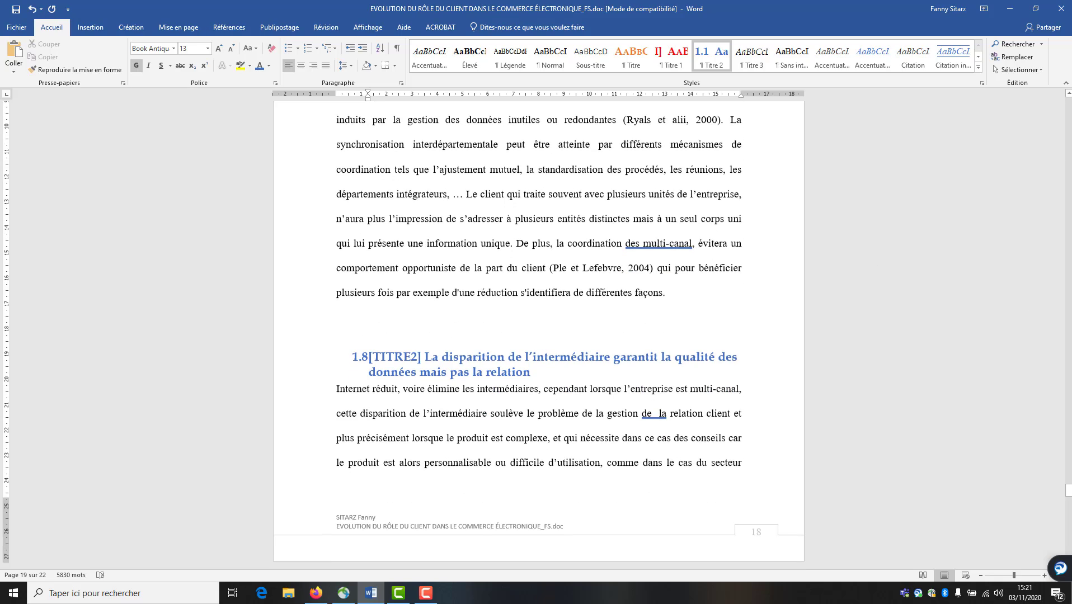
pyautogui.moveTo(1069, 491); pyautogui.dragTo(1069, 505)
pyautogui.moveTo(1068, 513); pyautogui.dragTo(1044, 447)
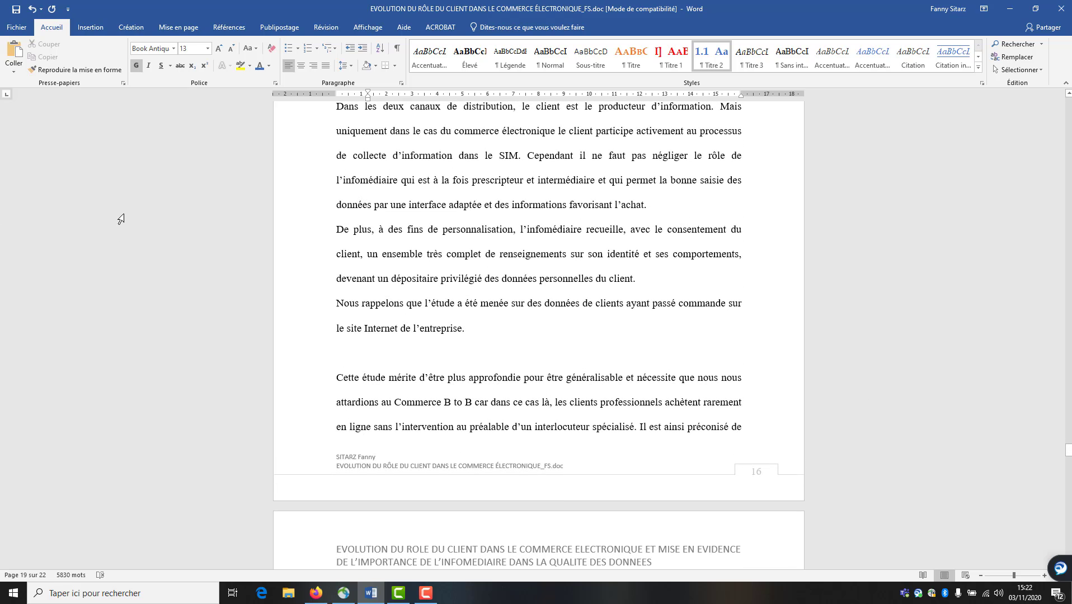
# Search the document for heading markers and select the [TITRE3] subheading
pyautogui.hotkey('ctrl', 'f')
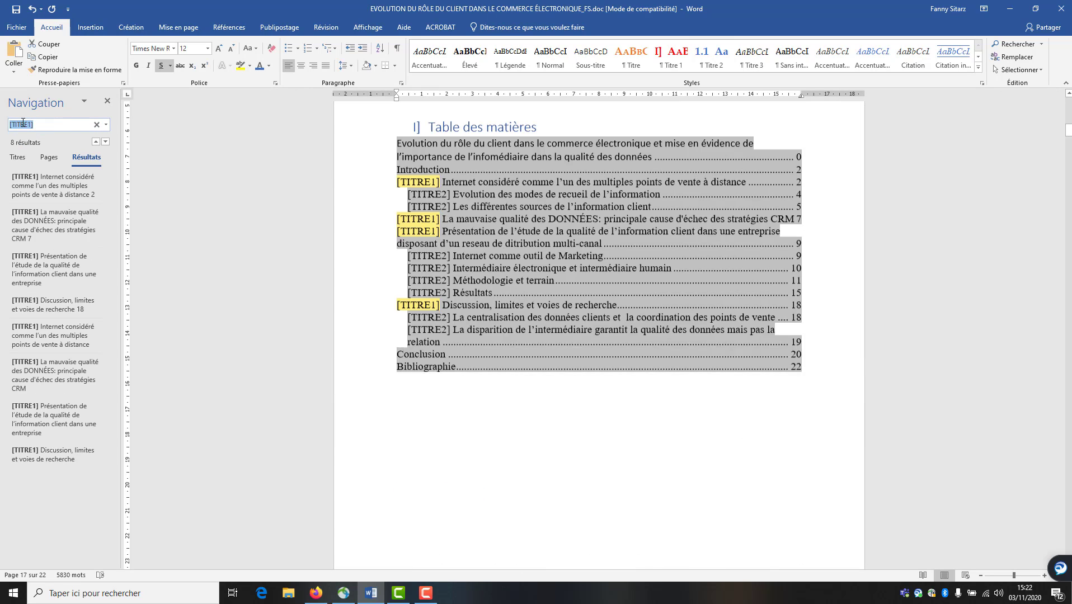
pyautogui.click(30, 123)
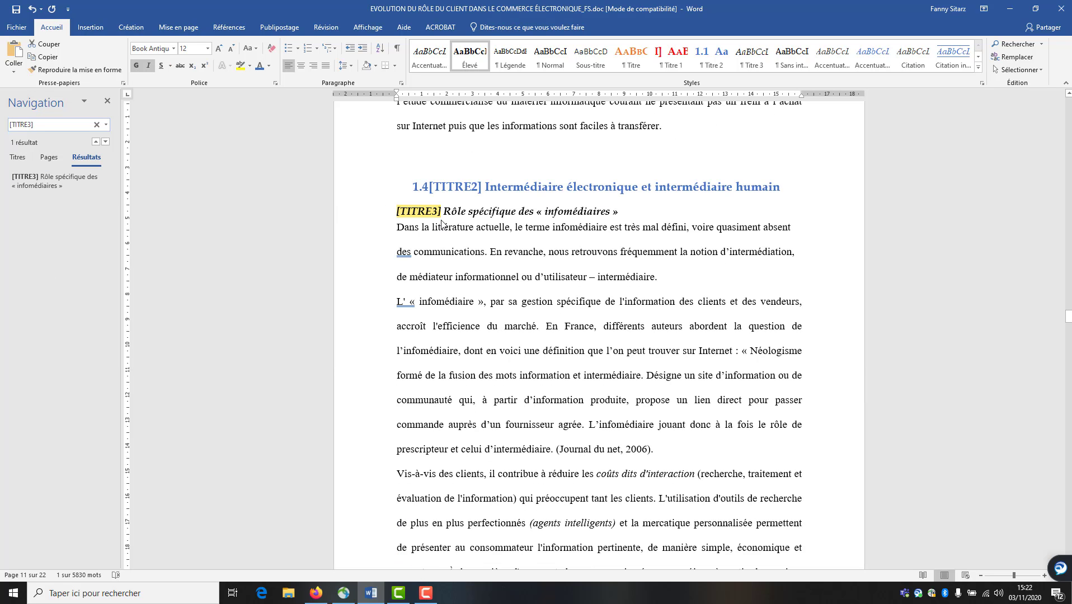
pyautogui.click(387, 211)
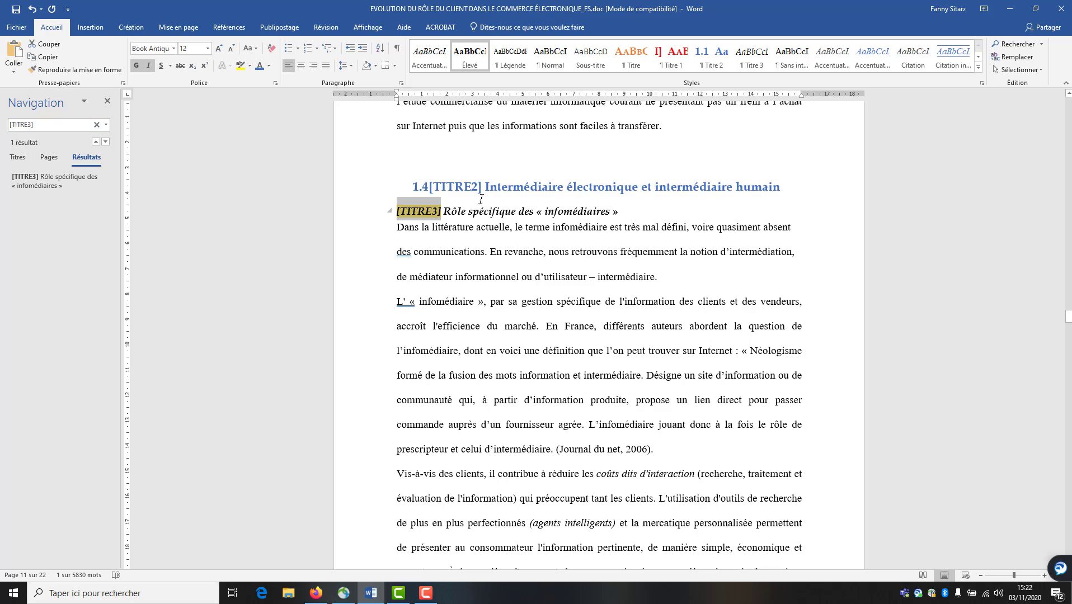
# Give the Titre 3 style 1.a) numbering
pyautogui.rightClick(756, 56)
pyautogui.click(786, 77)
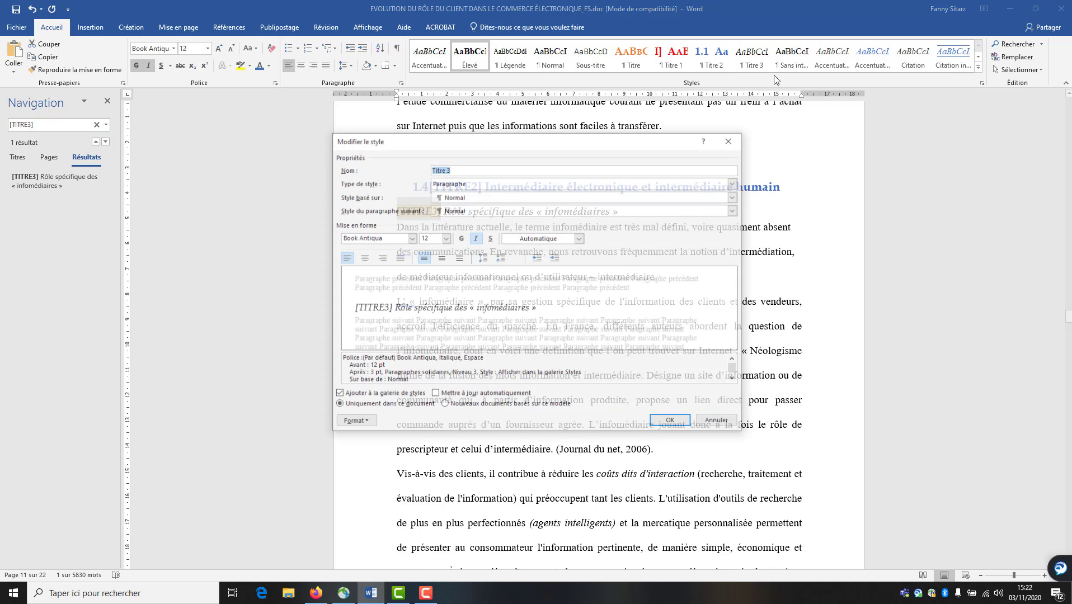
pyautogui.click(356, 422)
pyautogui.click(375, 512)
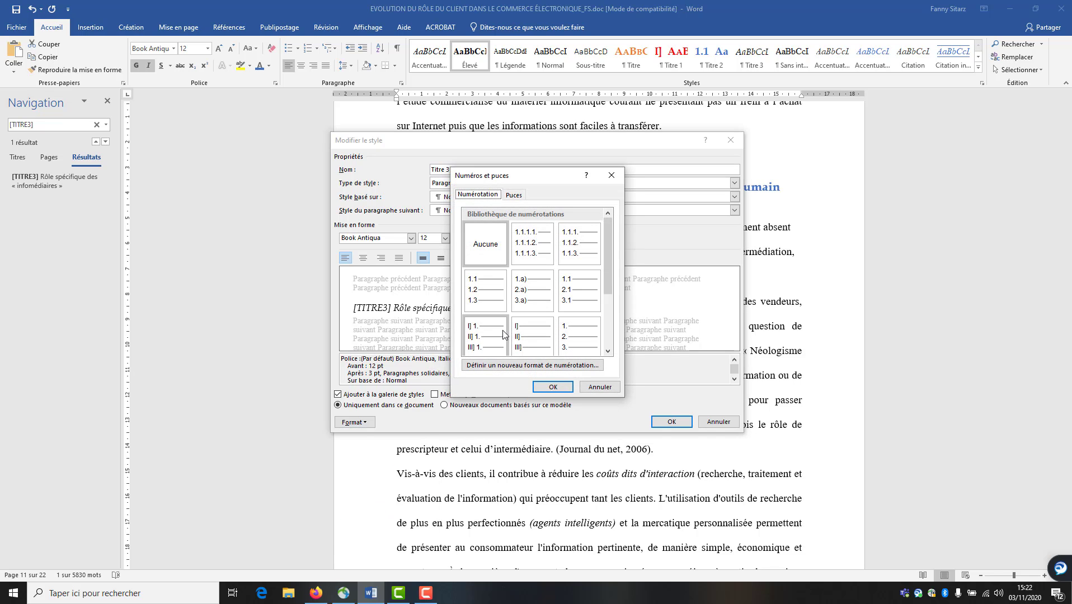
pyautogui.click(534, 290)
pyautogui.click(552, 387)
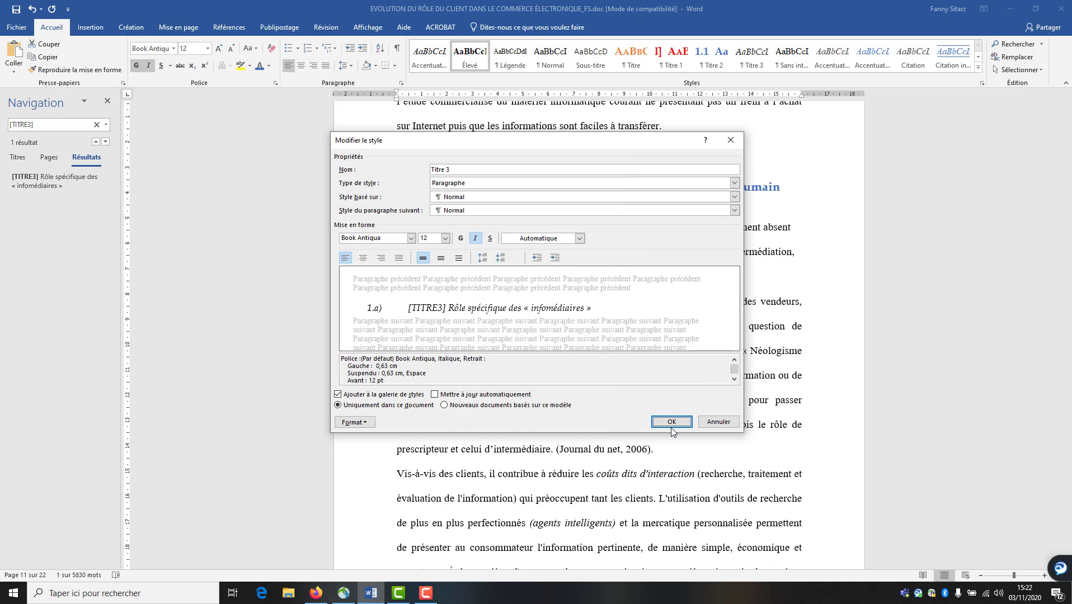
pyautogui.click(673, 423)
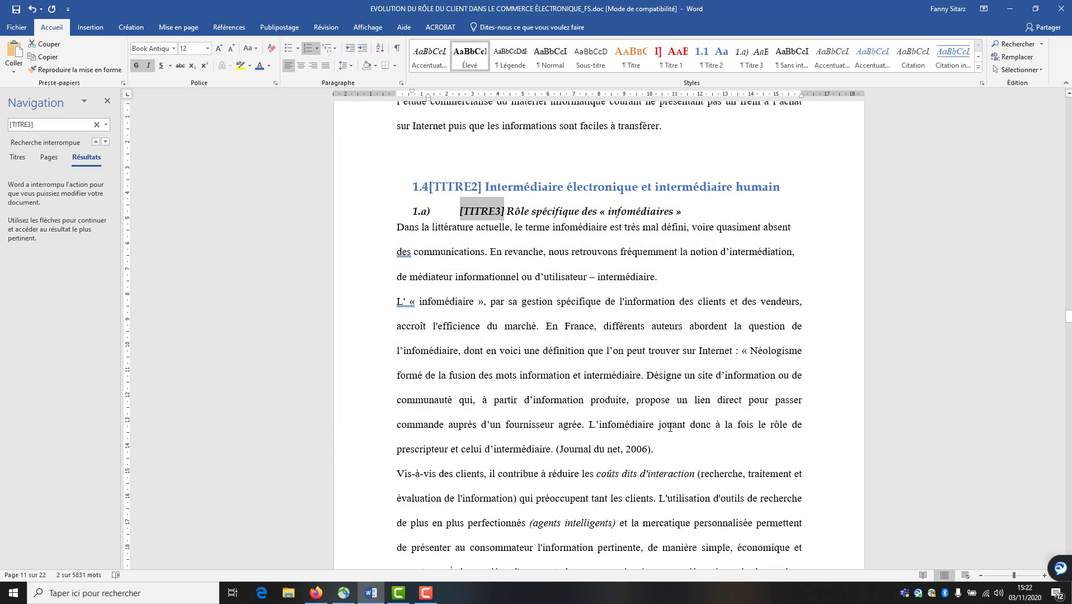
# Close the search pane and save the document
pyautogui.click(107, 101)
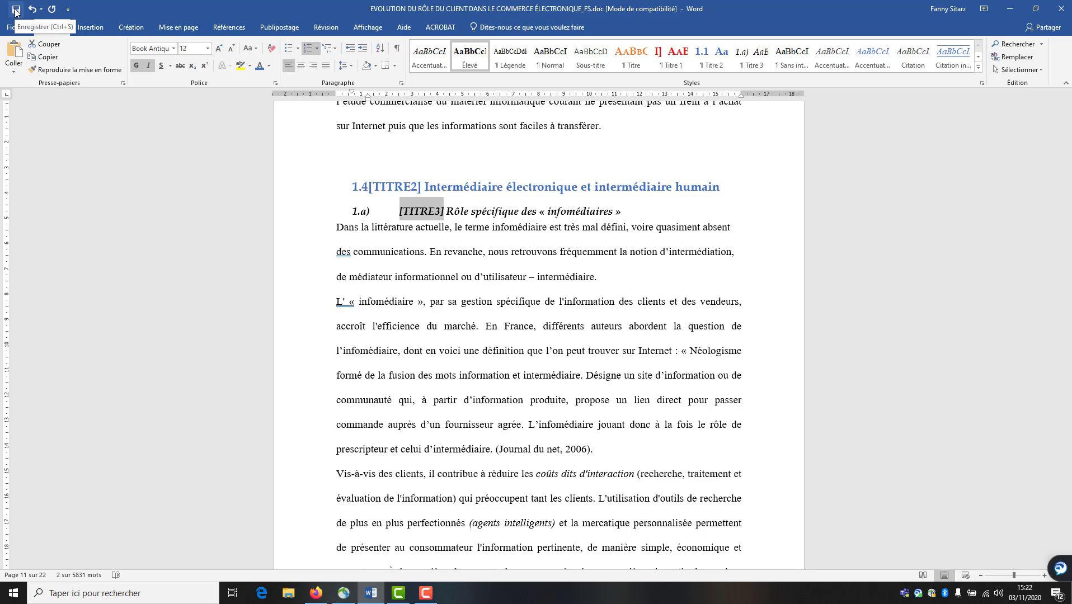
pyautogui.click(15, 10)
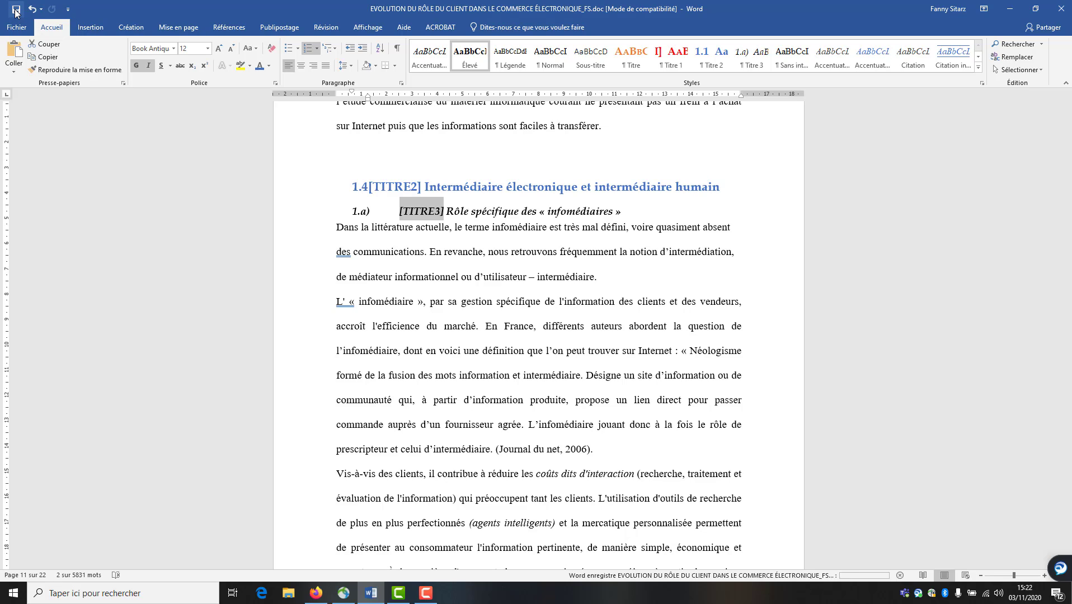
pyautogui.click(652, 278)
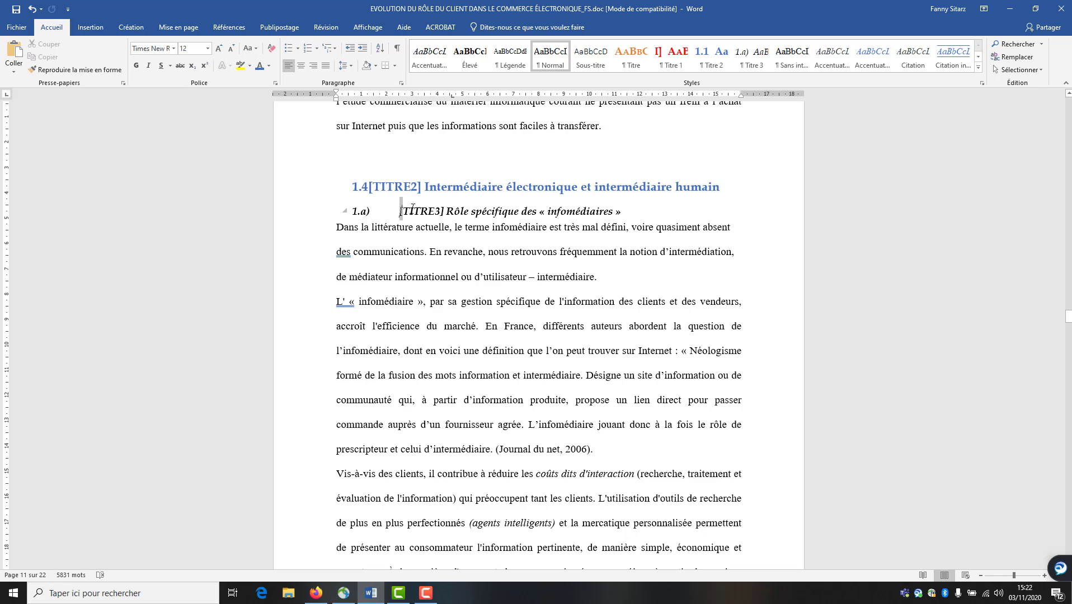
pyautogui.moveTo(399, 212); pyautogui.dragTo(445, 208)
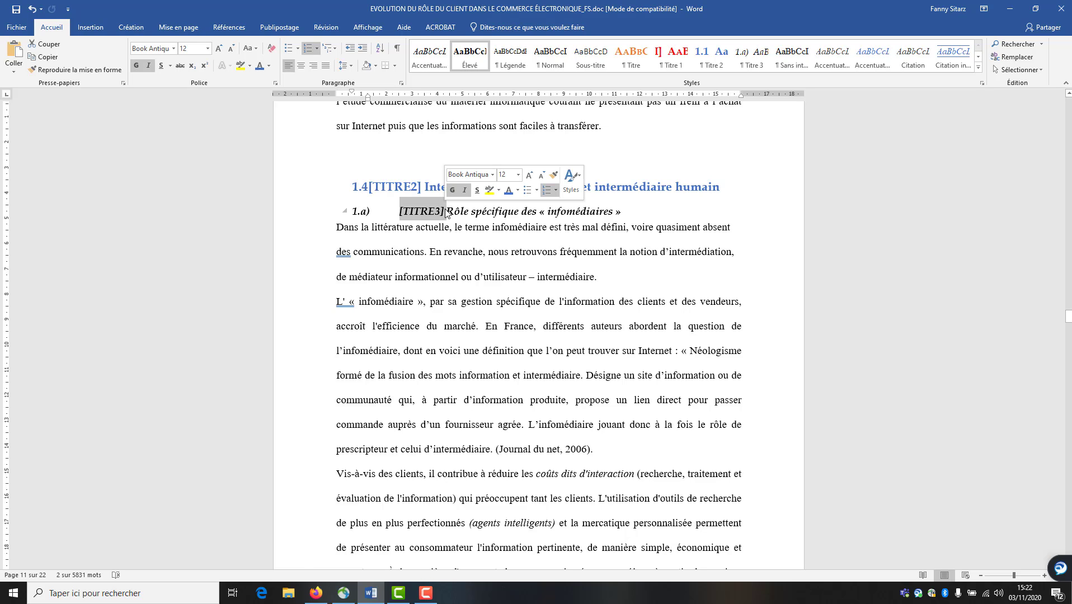
pyautogui.click(680, 217)
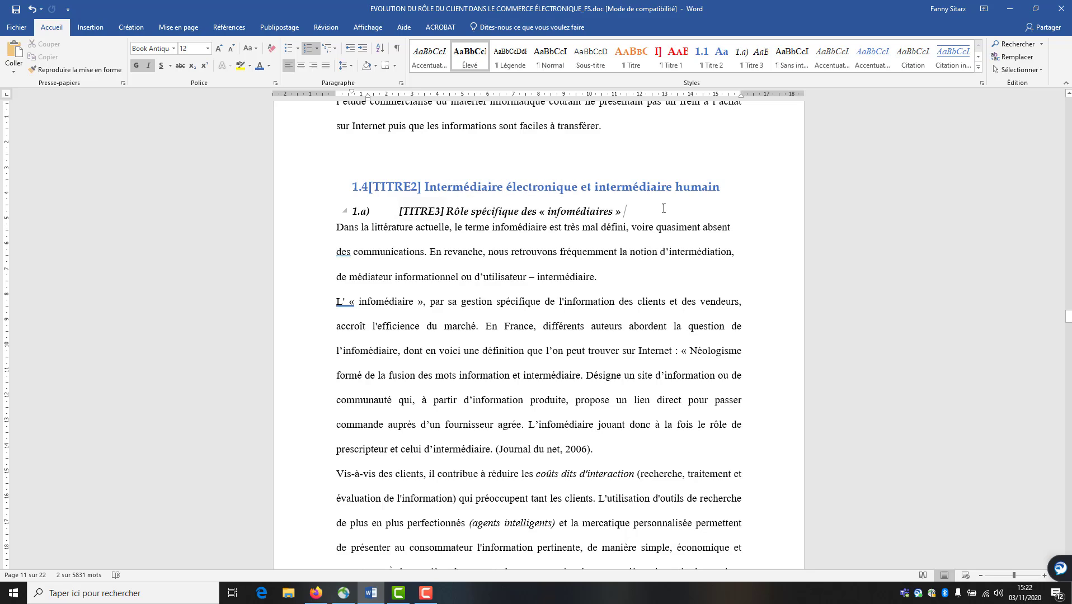
pyautogui.moveTo(1069, 317); pyautogui.dragTo(1069, 149)
pyautogui.scroll(-4, 474, 492)
# Replace every [TITRE1] tag with nothing, removing 8 occurrences
pyautogui.click(434, 405)
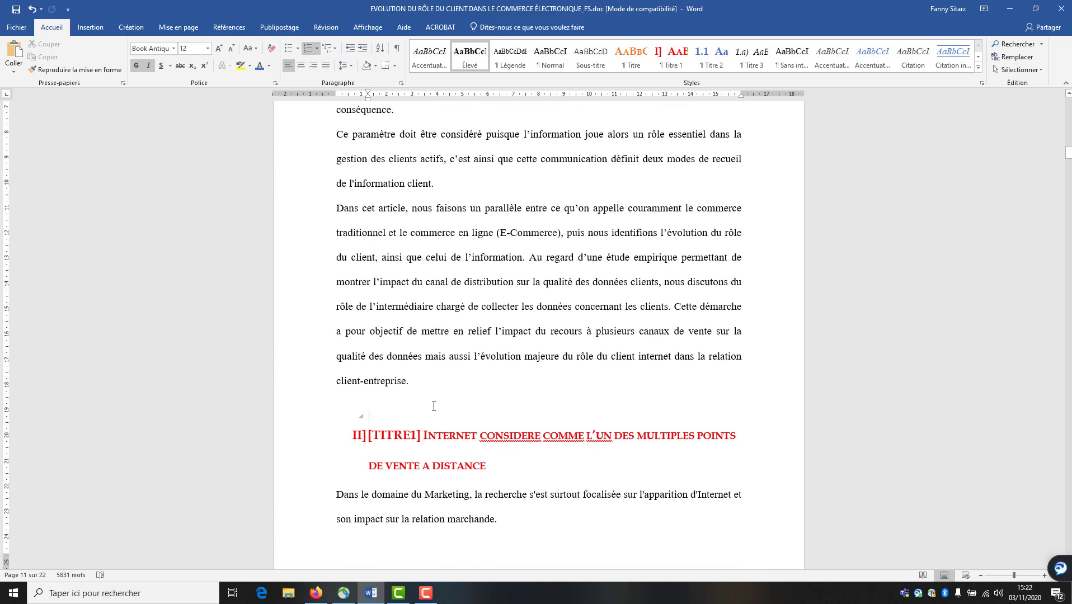
pyautogui.hotkey('ctrl', 'f')
pyautogui.write('[TITRE3]')
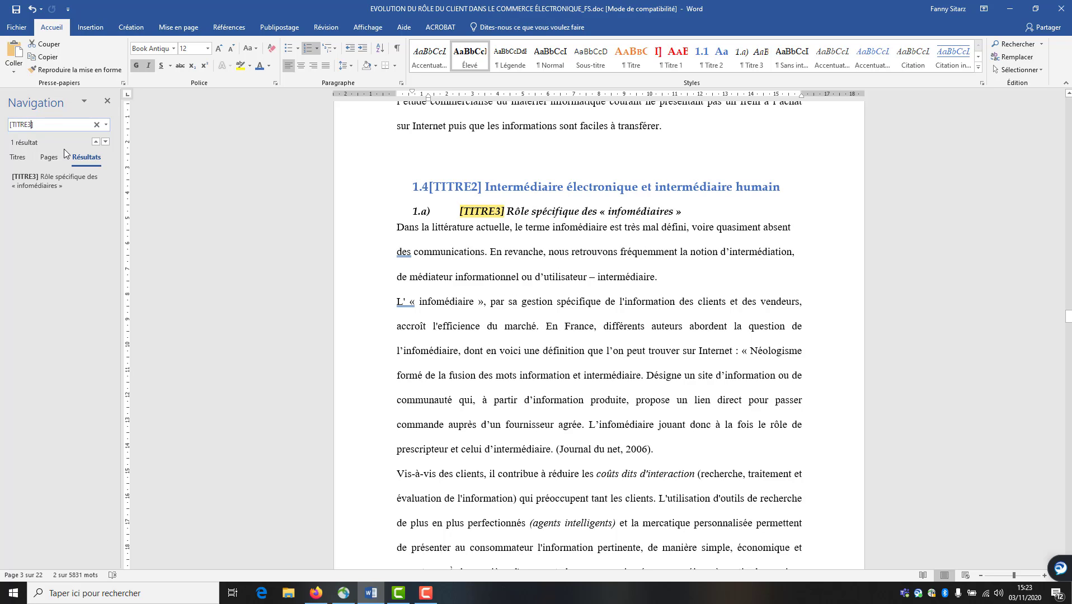
pyautogui.press('BackSpace')
pyautogui.press('BackSpace')
pyautogui.write('1]')
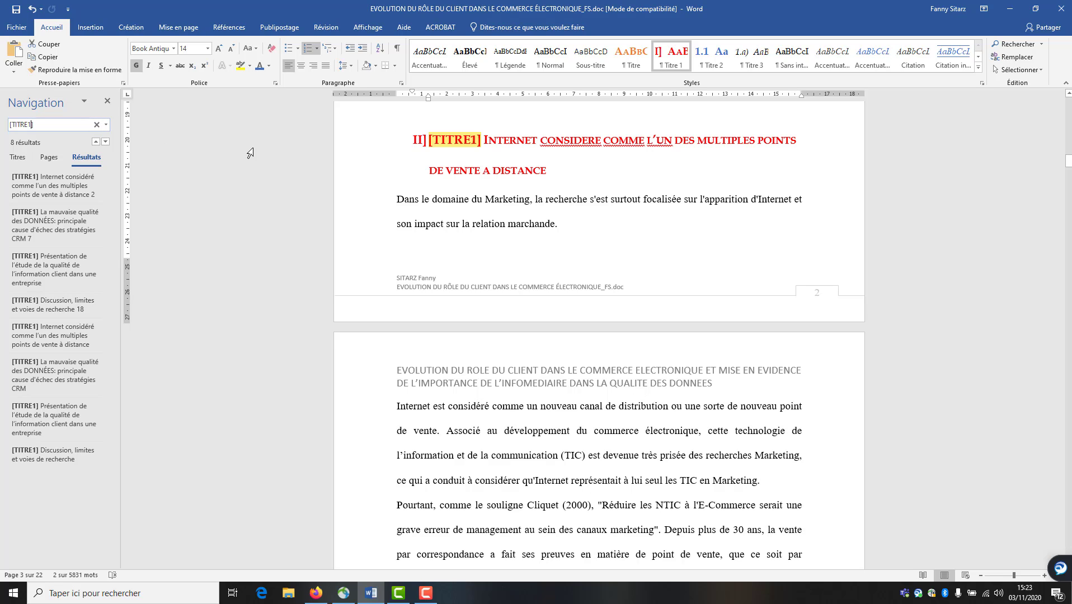
pyautogui.click(1029, 58)
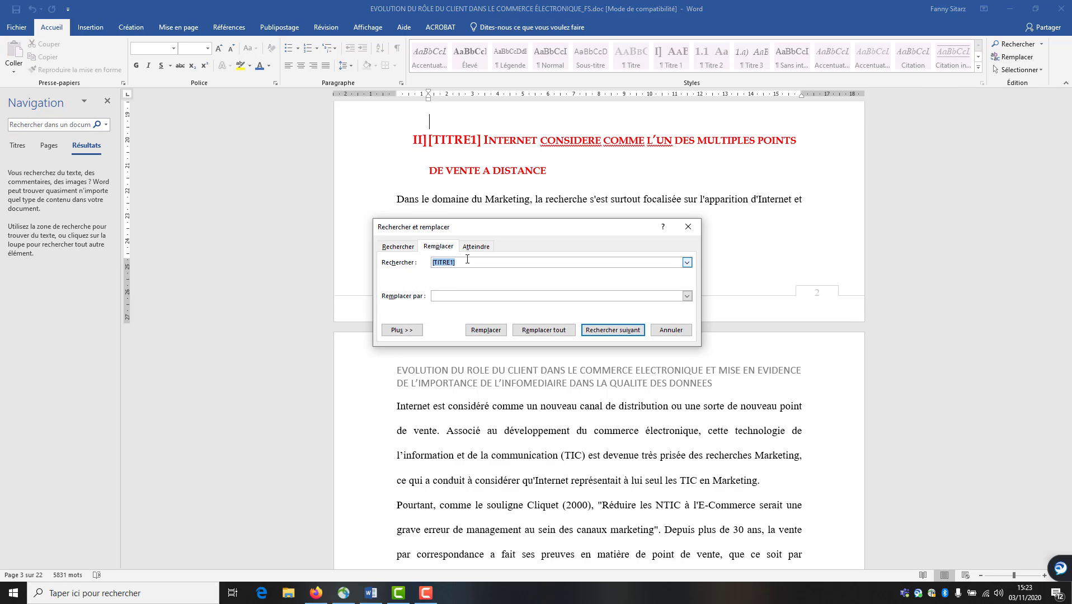
pyautogui.click(458, 296)
pyautogui.click(544, 330)
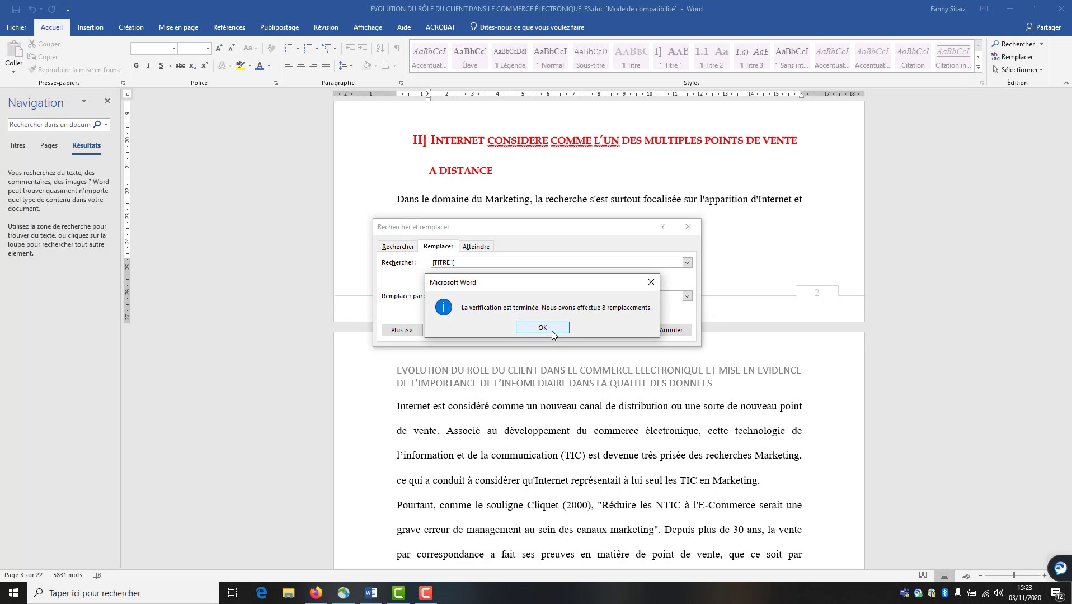
pyautogui.click(552, 330)
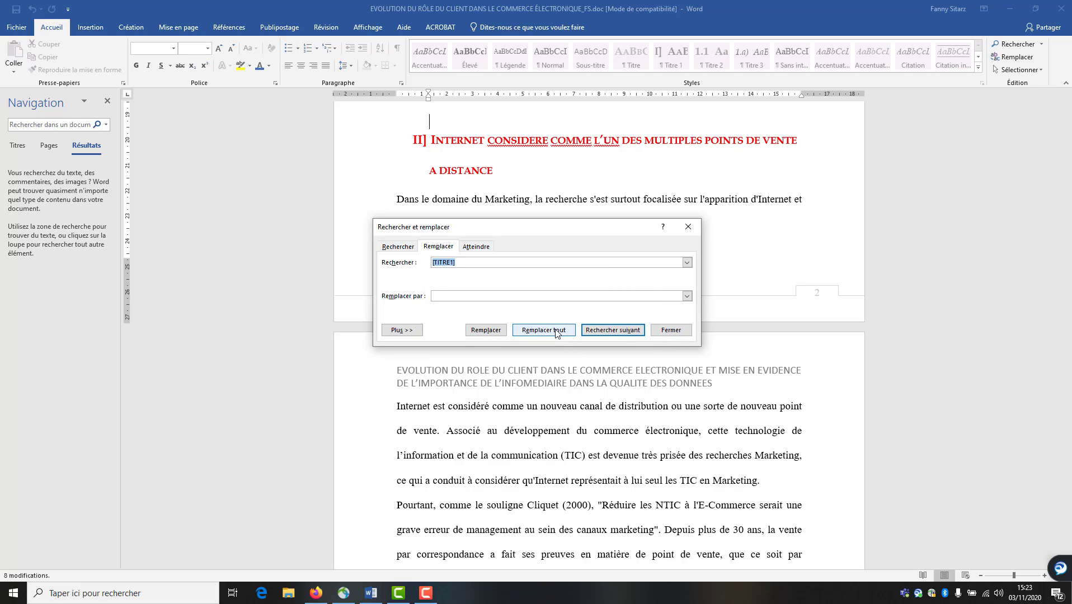
# Remove the 16 [TITRE2] tags and the single [TITRE3] tag, then close Find and Replace
pyautogui.click(453, 263)
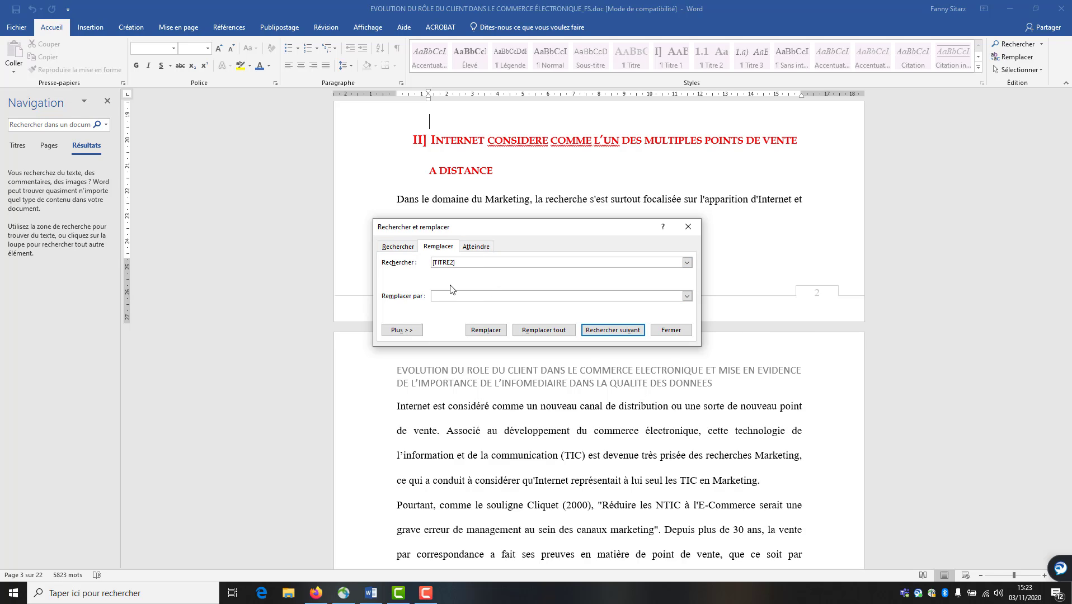
pyautogui.click(510, 300)
pyautogui.click(544, 333)
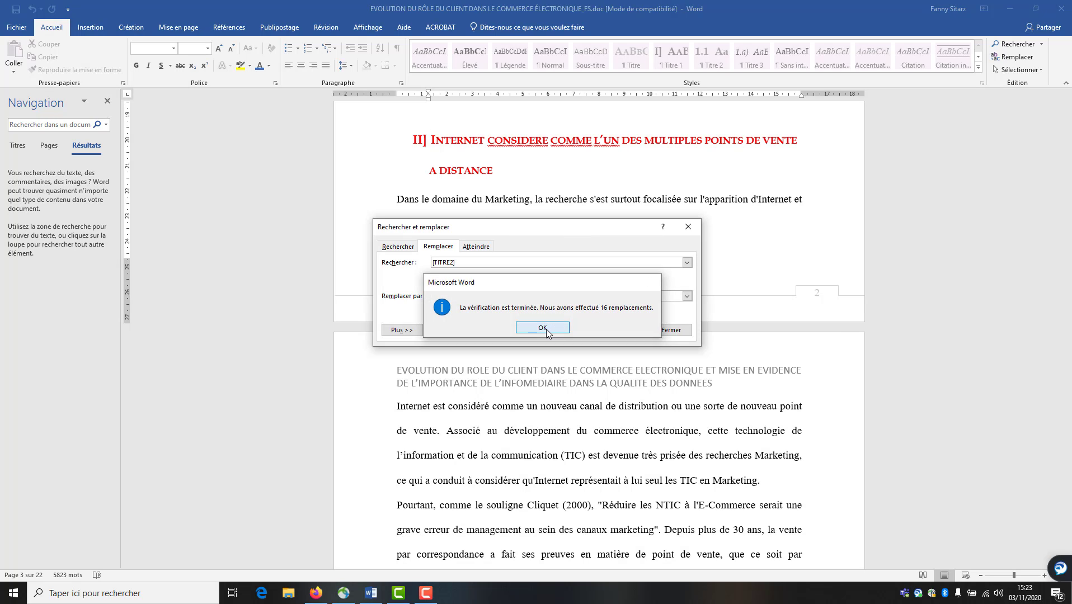
pyautogui.click(545, 330)
pyautogui.click(453, 264)
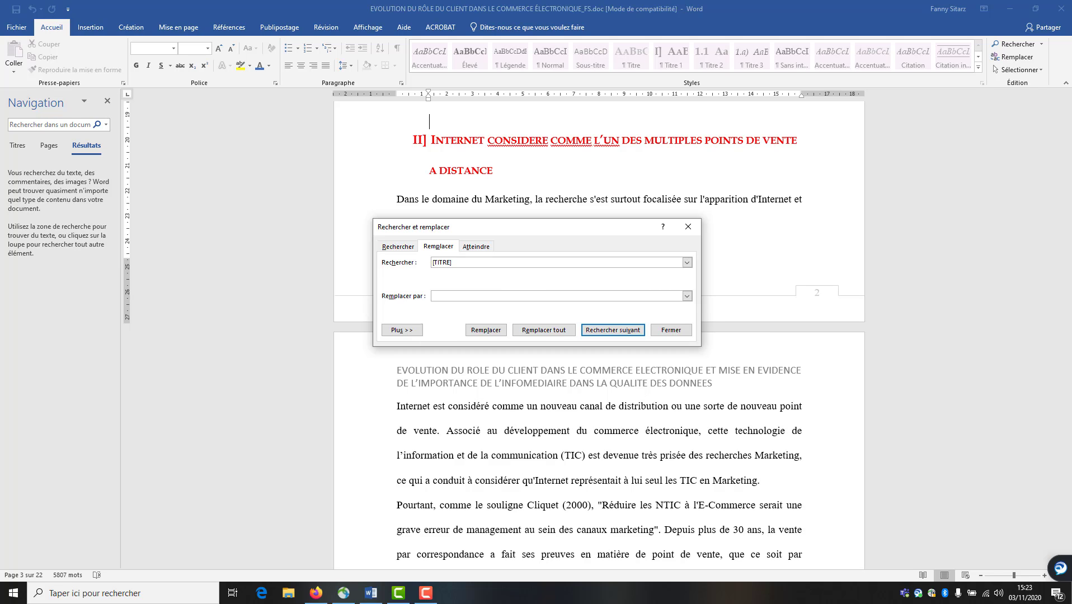
pyautogui.write('3')
pyautogui.click(559, 330)
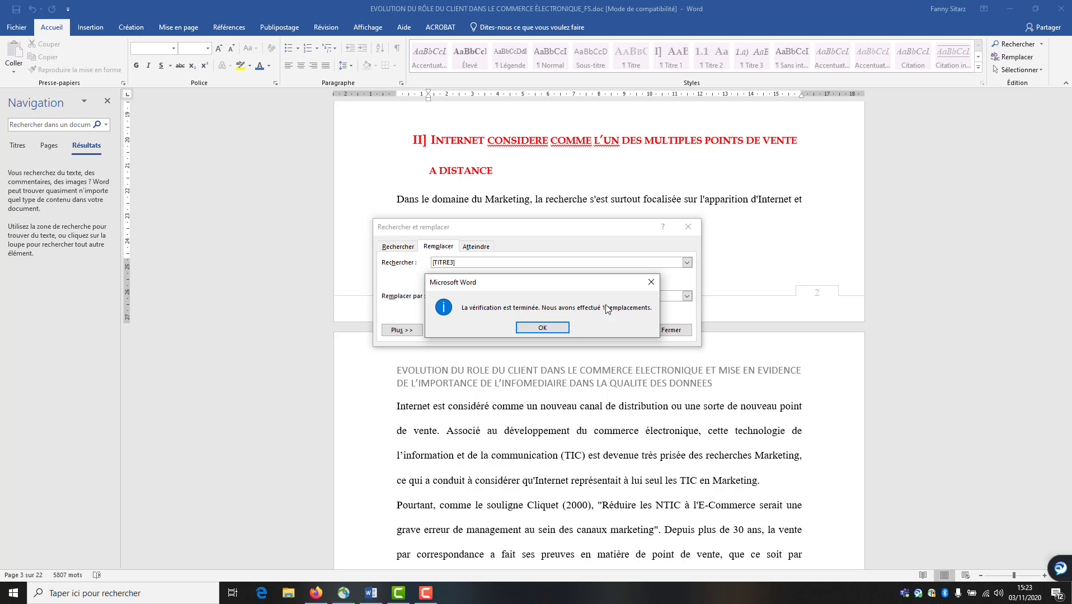
pyautogui.click(558, 326)
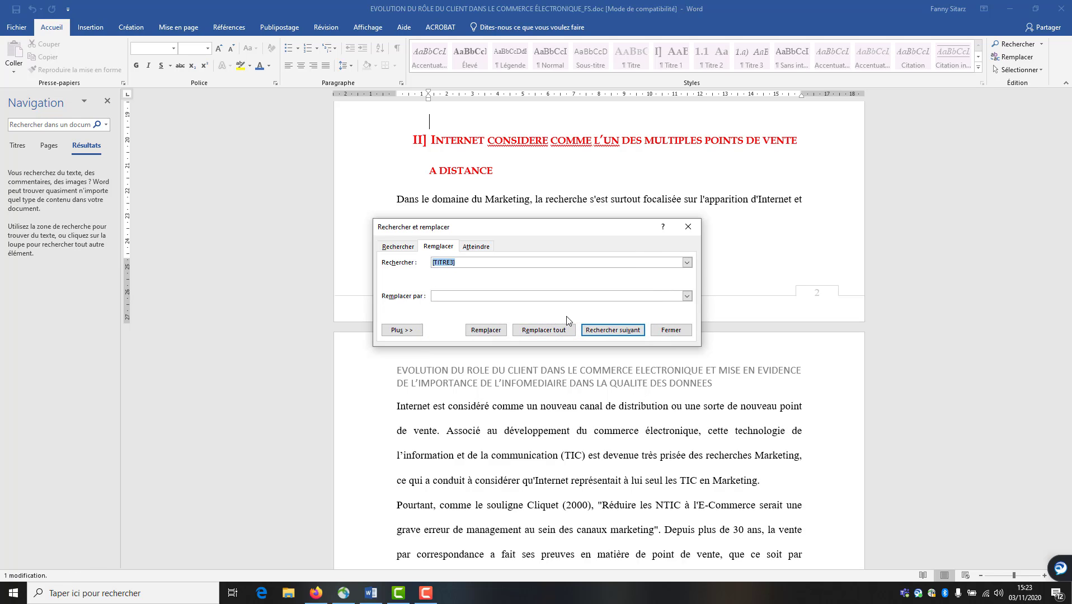
pyautogui.click(670, 329)
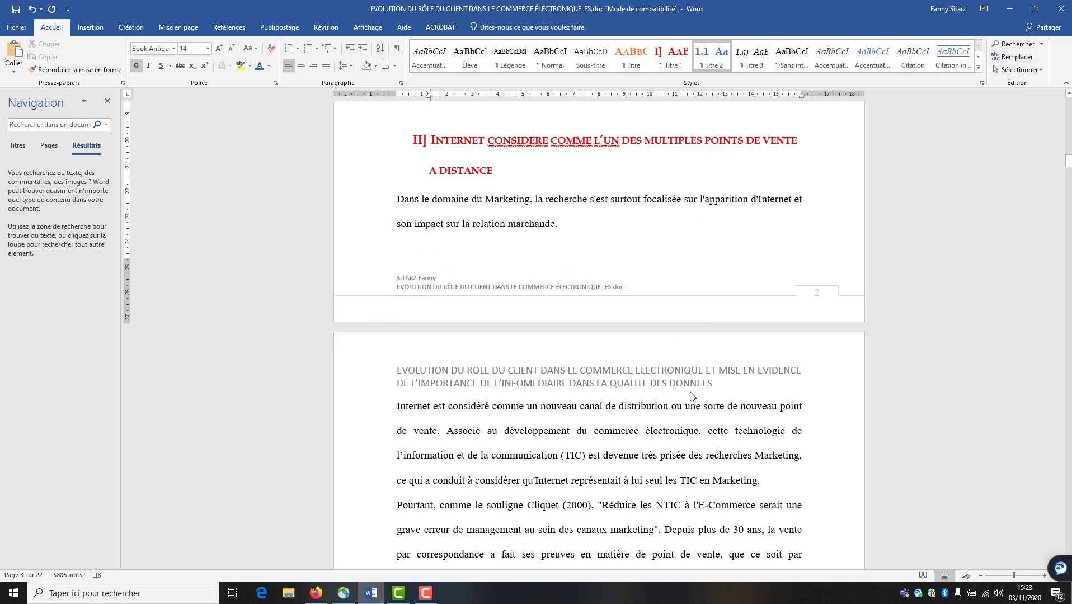
# Scroll to the table of contents on page 2
pyautogui.scroll(3, 861, 385)
pyautogui.scroll(10, 725, 420)
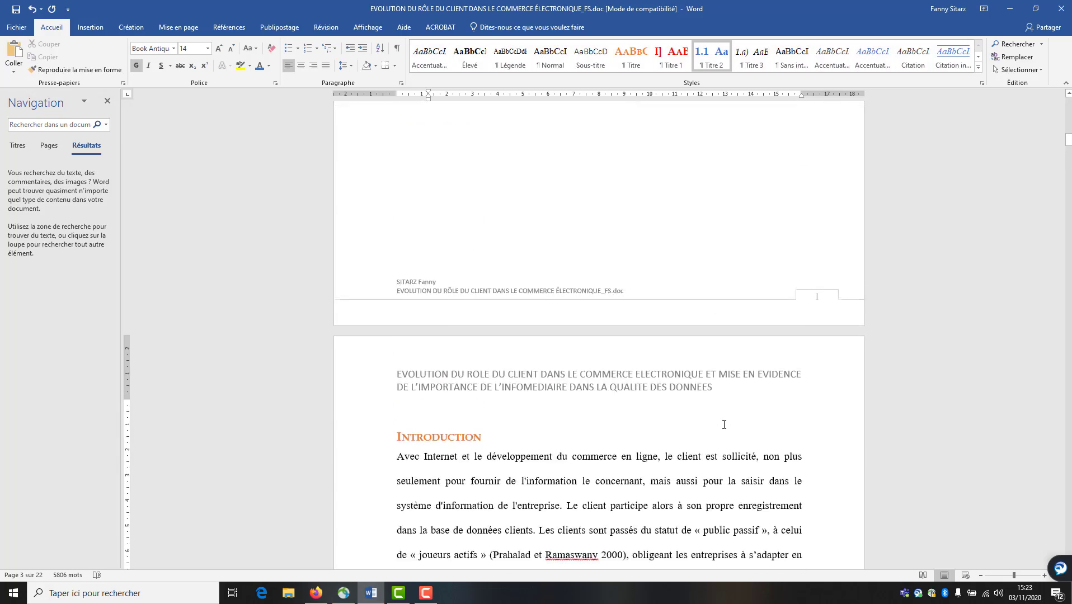
pyautogui.scroll(-20, 723, 429)
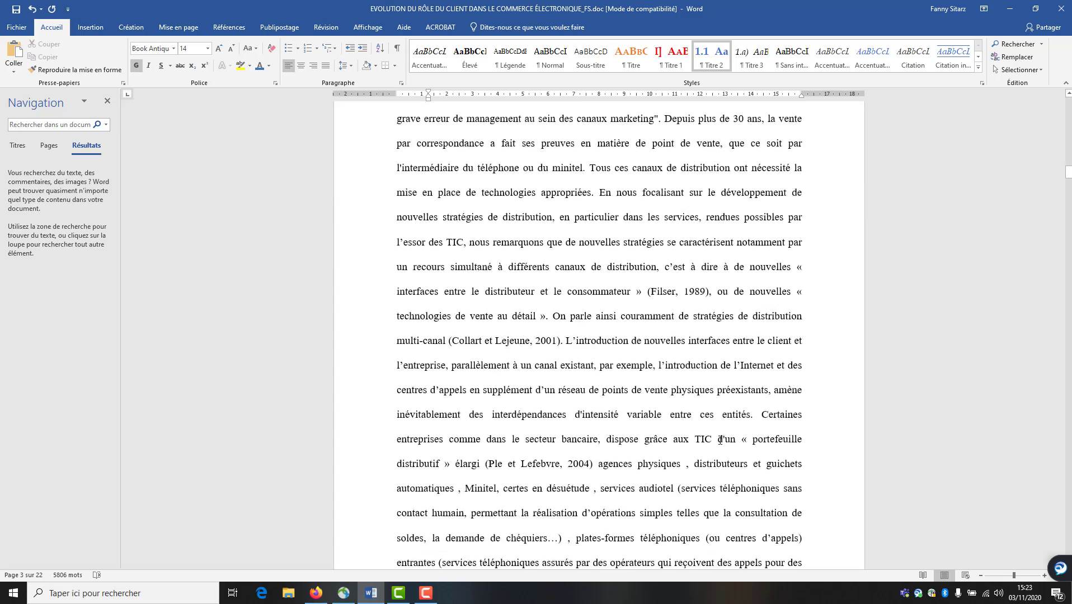
pyautogui.scroll(-11, 716, 448)
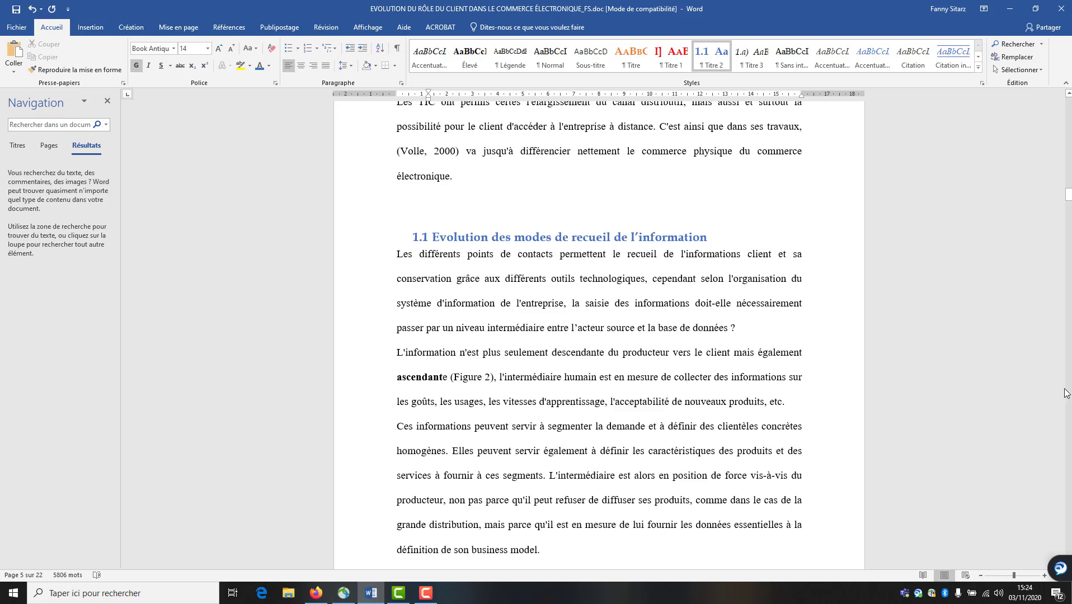
pyautogui.moveTo(1068, 194); pyautogui.dragTo(1068, 127)
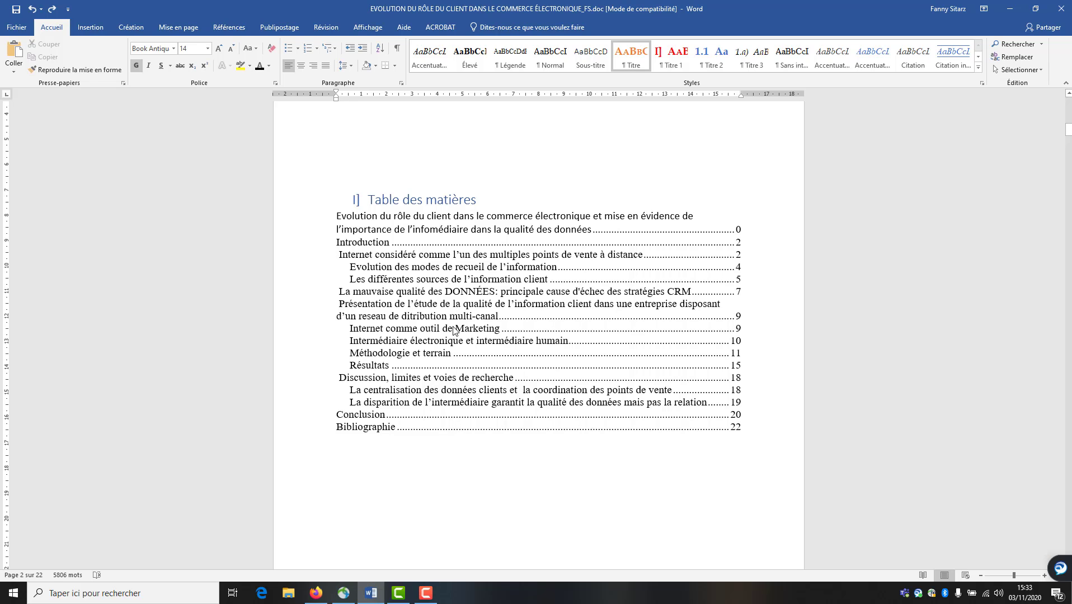
# Update the entire table of contents so it shows II]–V], 1.1–1.8, 1.a) with new page numbers
pyautogui.click(448, 269)
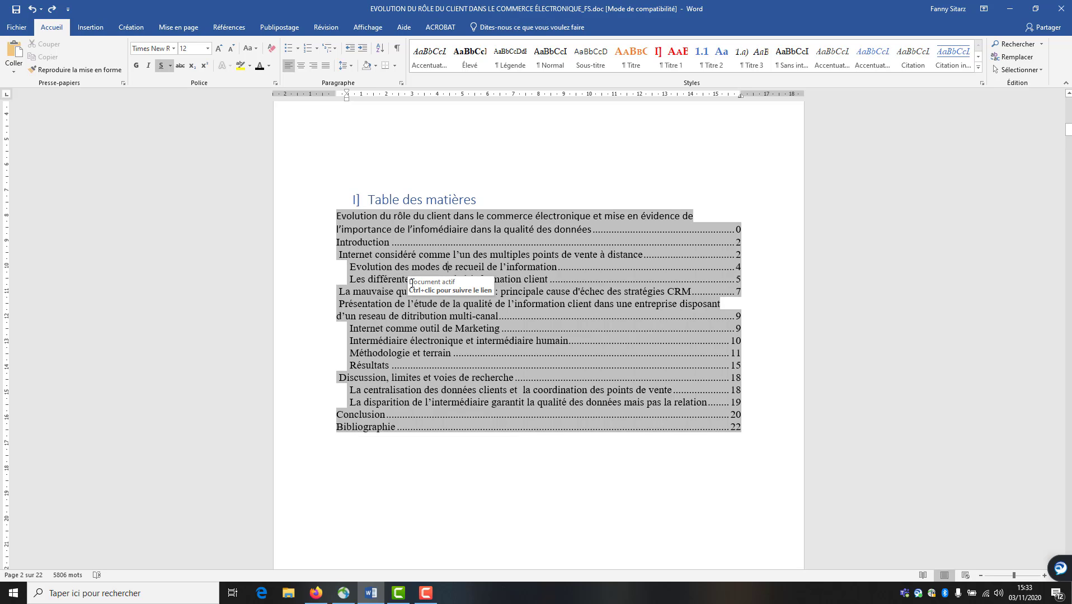
pyautogui.click(222, 28)
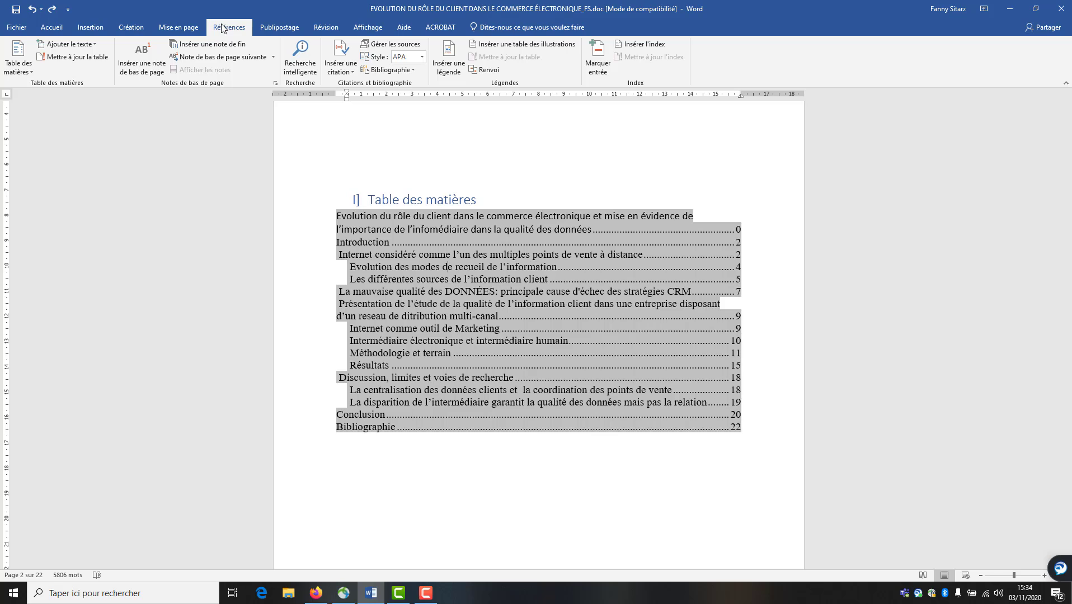
pyautogui.click(82, 58)
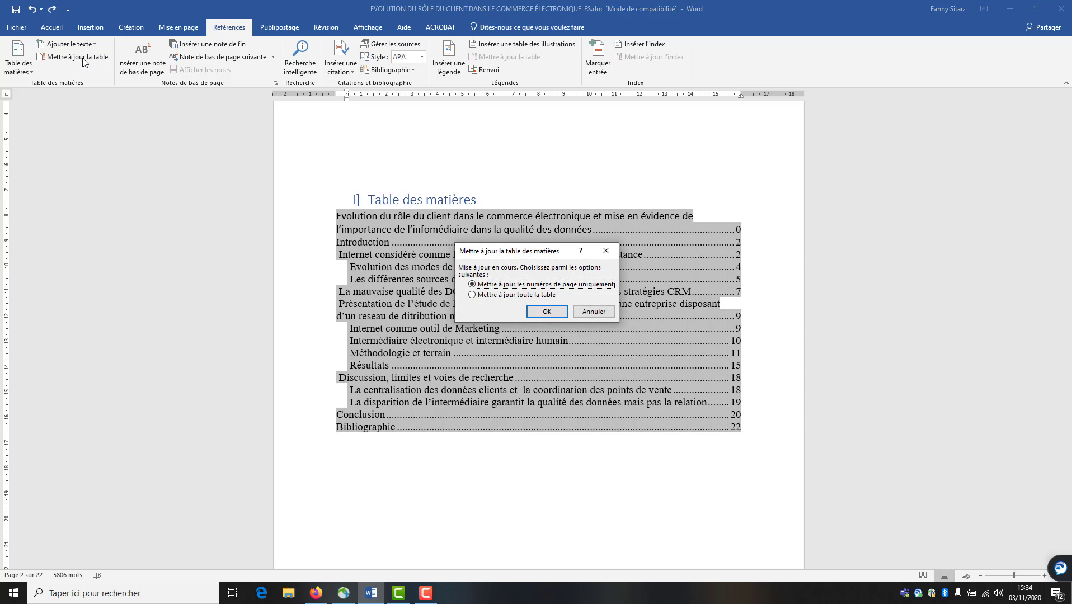
pyautogui.click(472, 296)
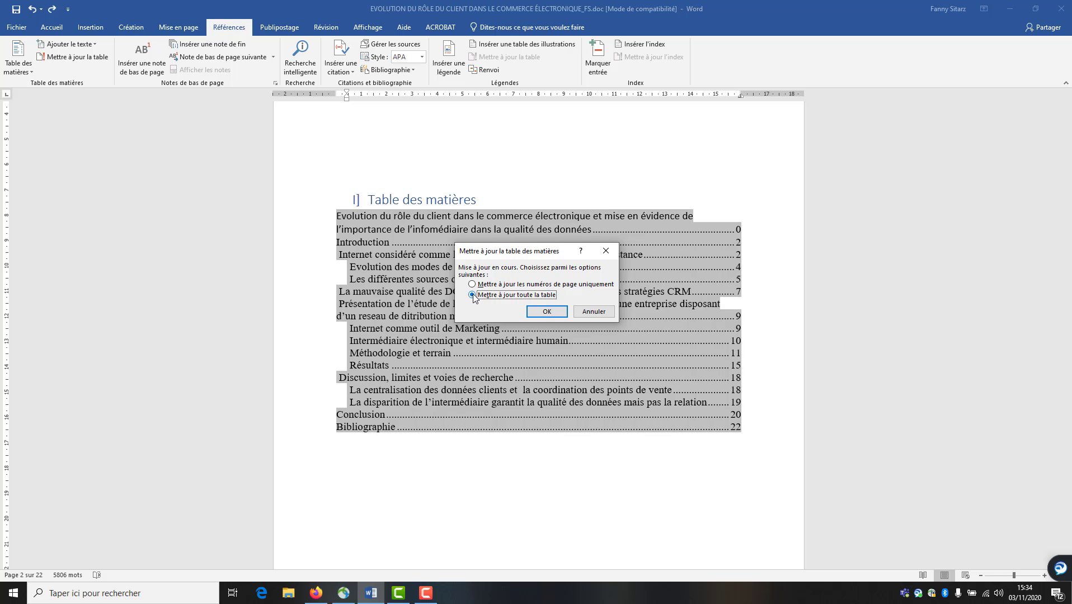
pyautogui.click(473, 285)
pyautogui.click(546, 311)
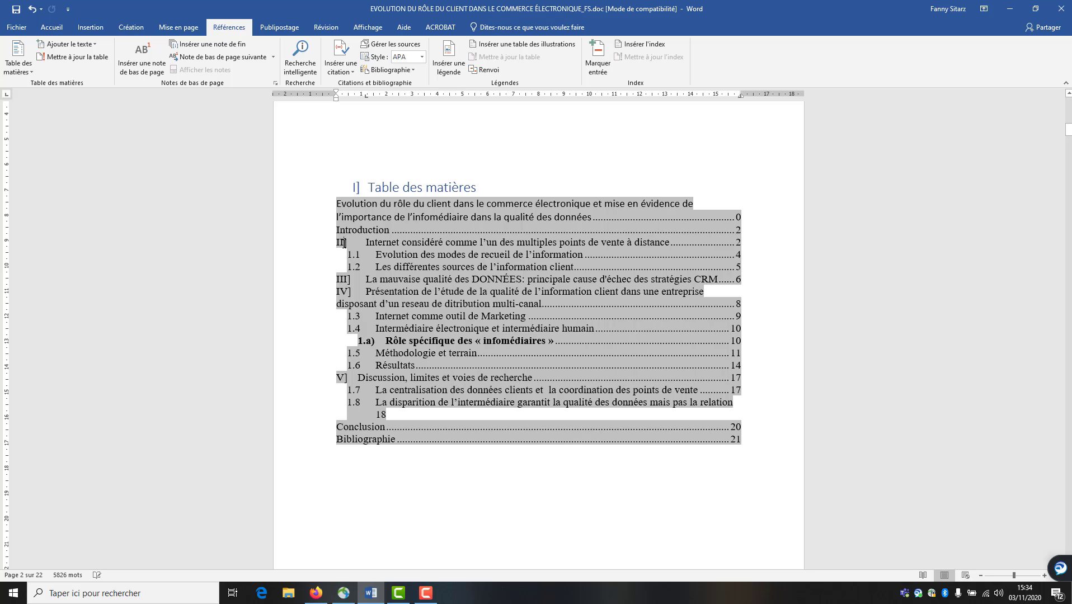
pyautogui.click(341, 463)
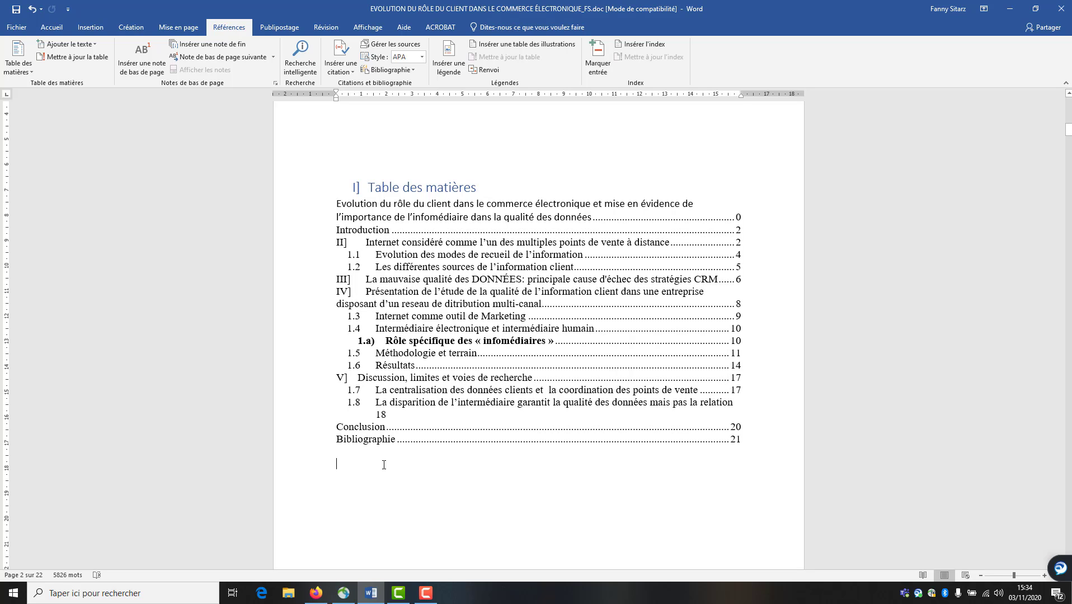
pyautogui.scroll(1, 460, 136)
pyautogui.click(296, 227)
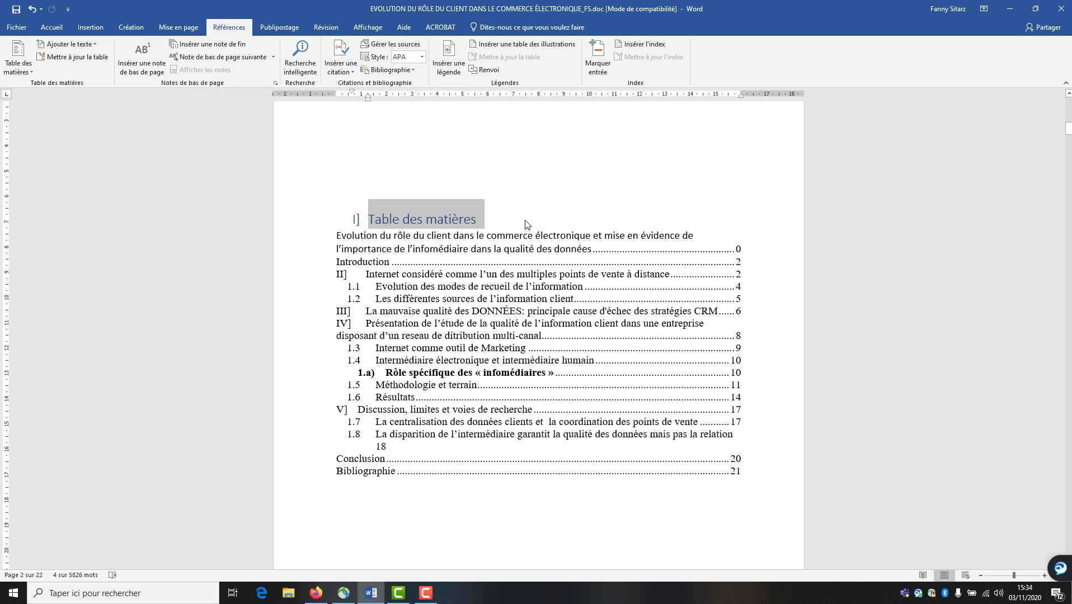
# Turn the Table des matières heading into Normal text set in Calibri 20 bold
pyautogui.click(63, 28)
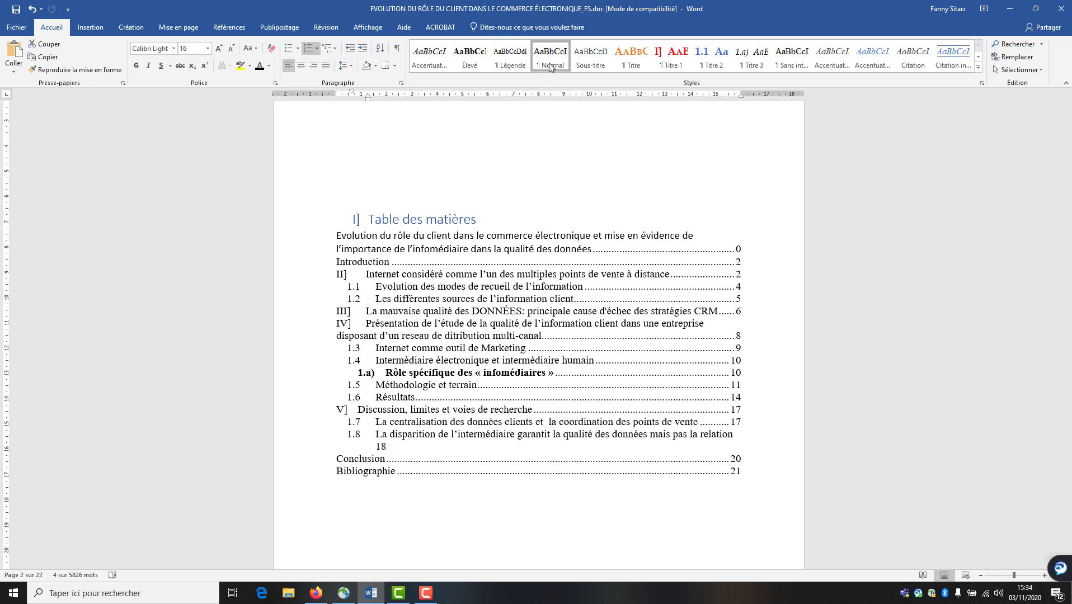
pyautogui.click(550, 67)
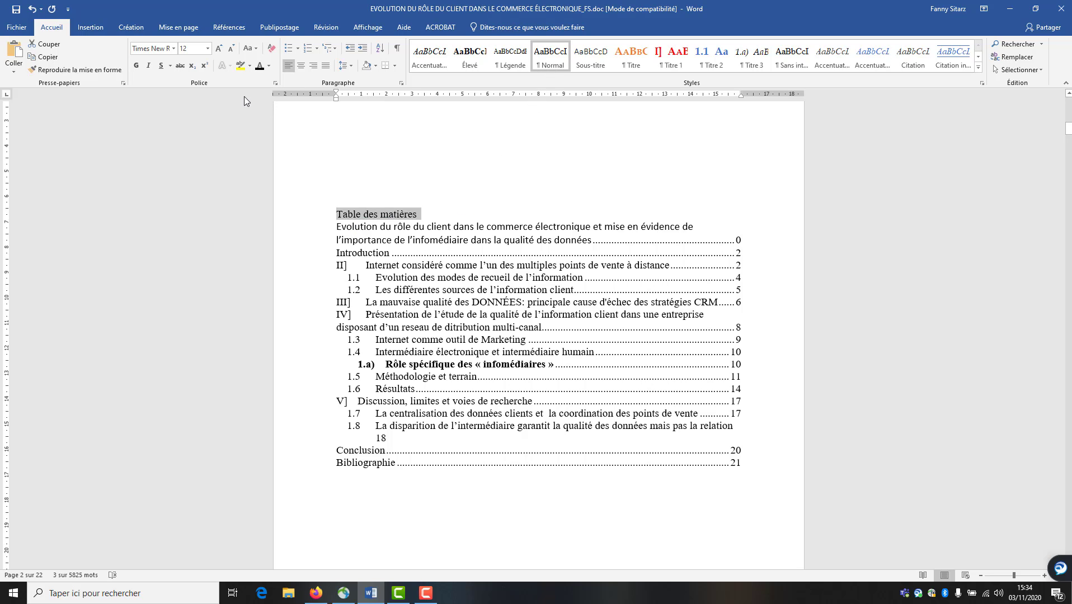
pyautogui.click(174, 48)
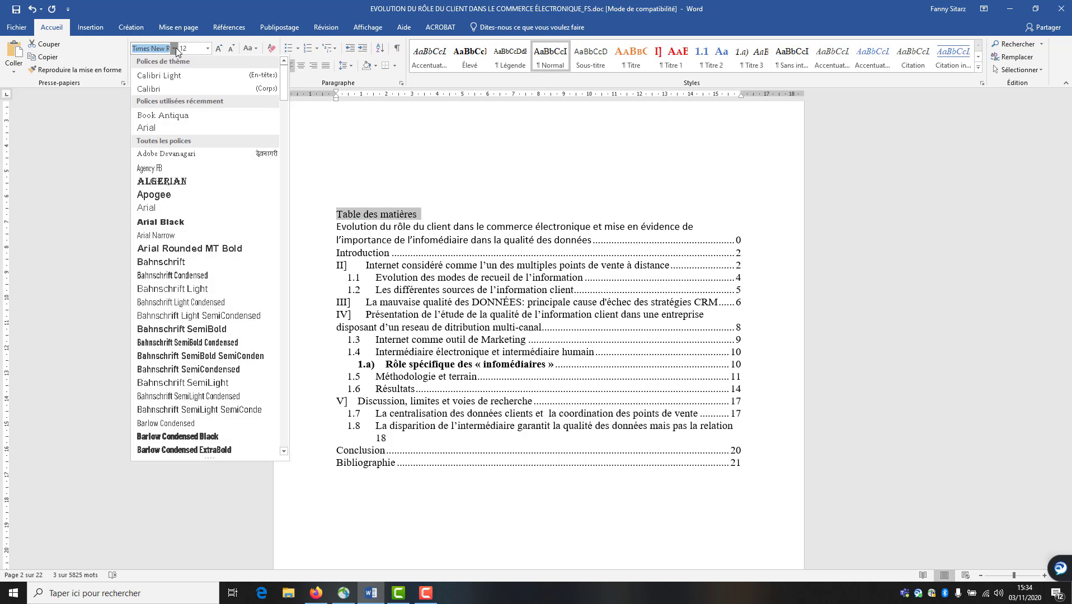
pyautogui.click(164, 91)
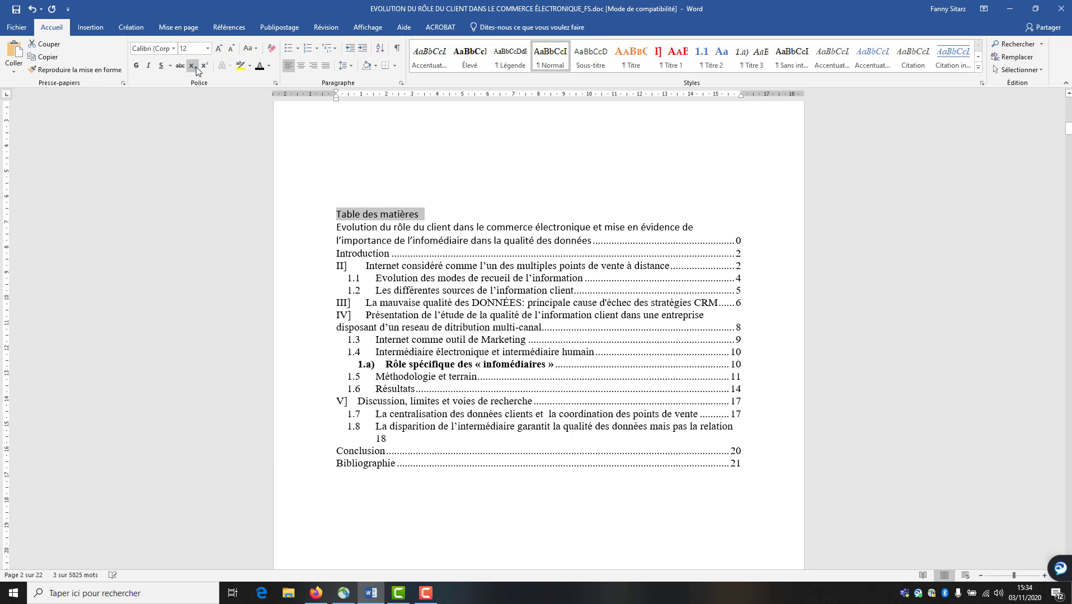
pyautogui.click(207, 48)
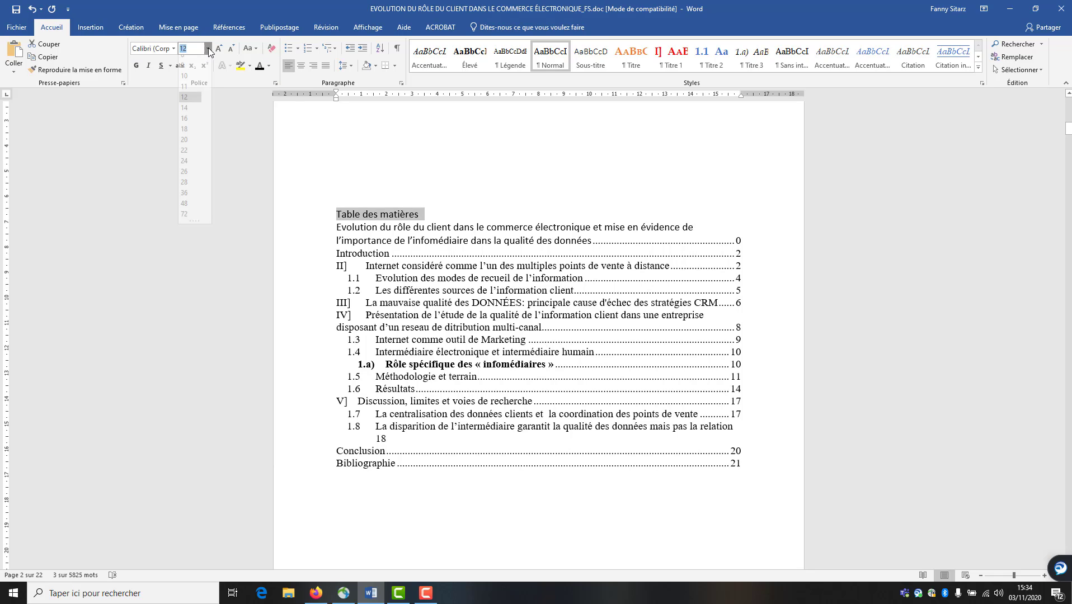
pyautogui.click(200, 147)
pyautogui.click(136, 66)
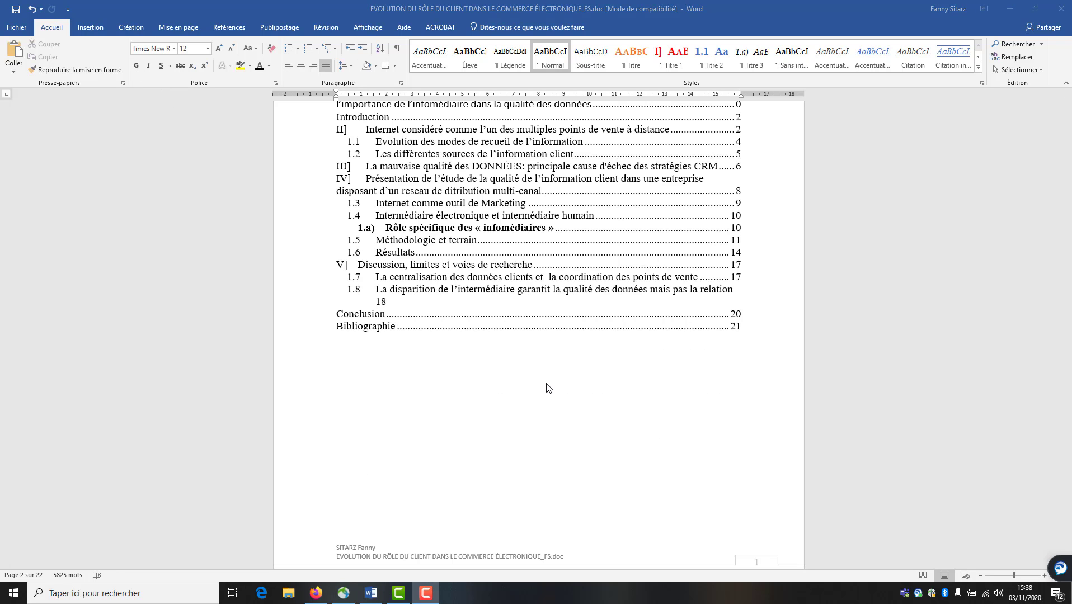
pyautogui.scroll(3, 547, 392)
pyautogui.scroll(-2, 547, 431)
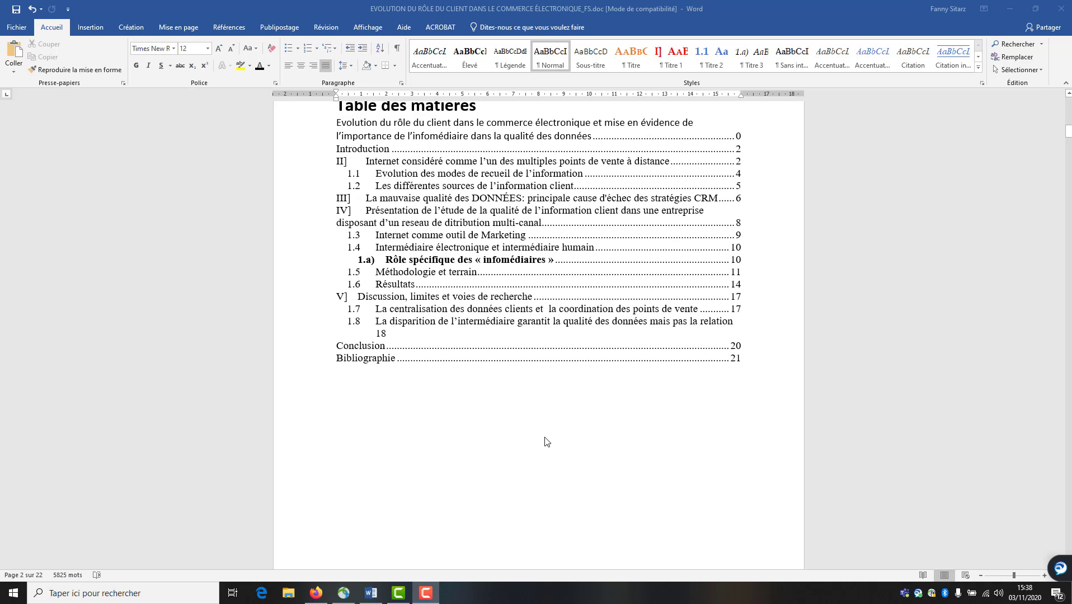
pyautogui.scroll(-1, 547, 443)
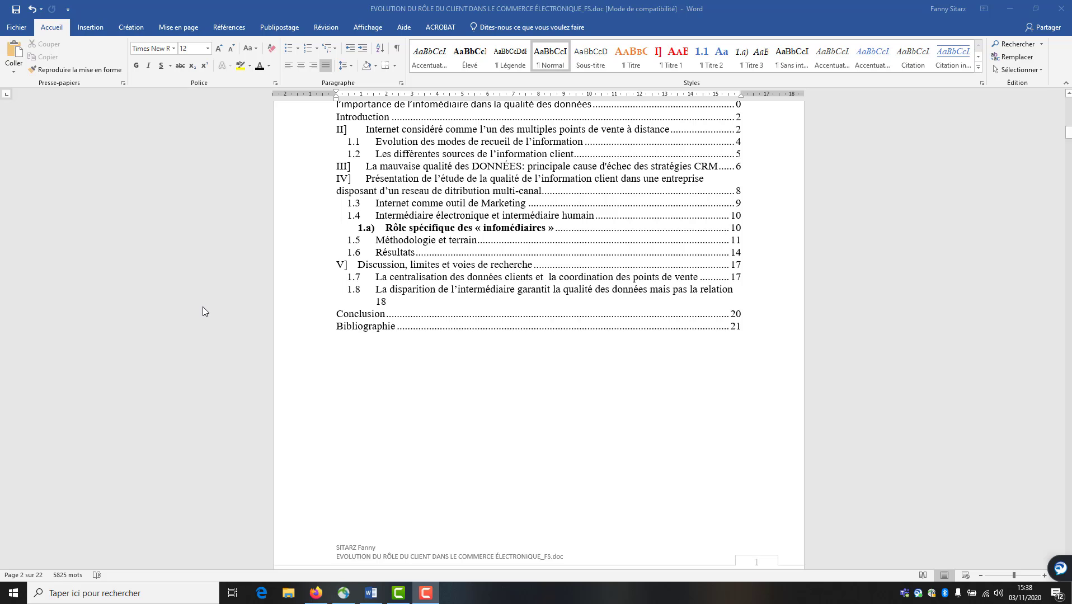
# Search for 'jeté et refait' and place the cursor right after the quotation
pyautogui.click(345, 406)
pyautogui.scroll(-5, 385, 428)
pyautogui.hotkey('ctrl', 'f')
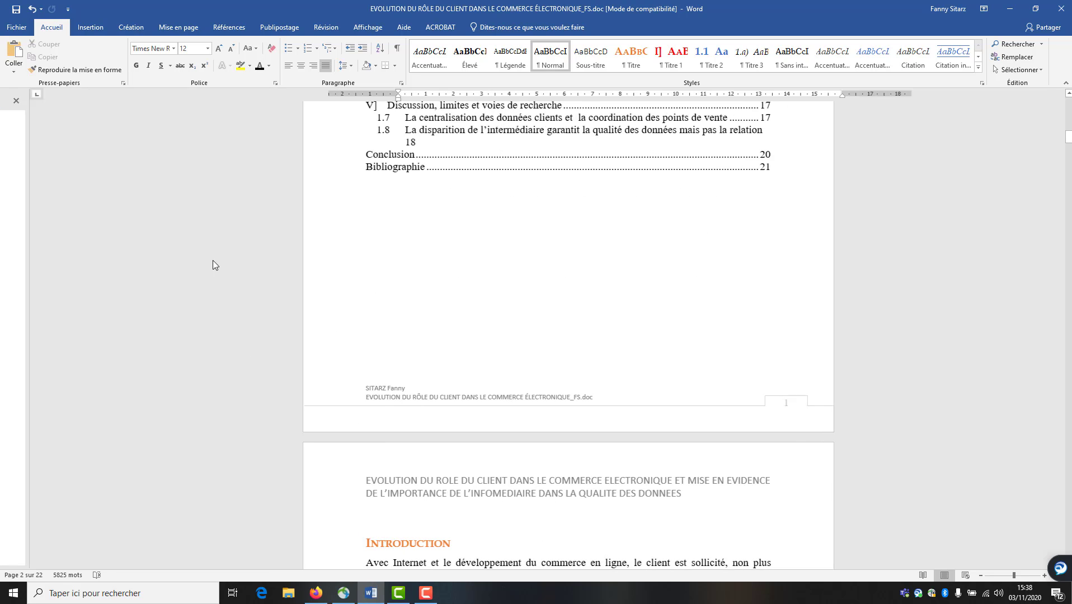
pyautogui.tripleClick(27, 126)
pyautogui.press('BackSpace')
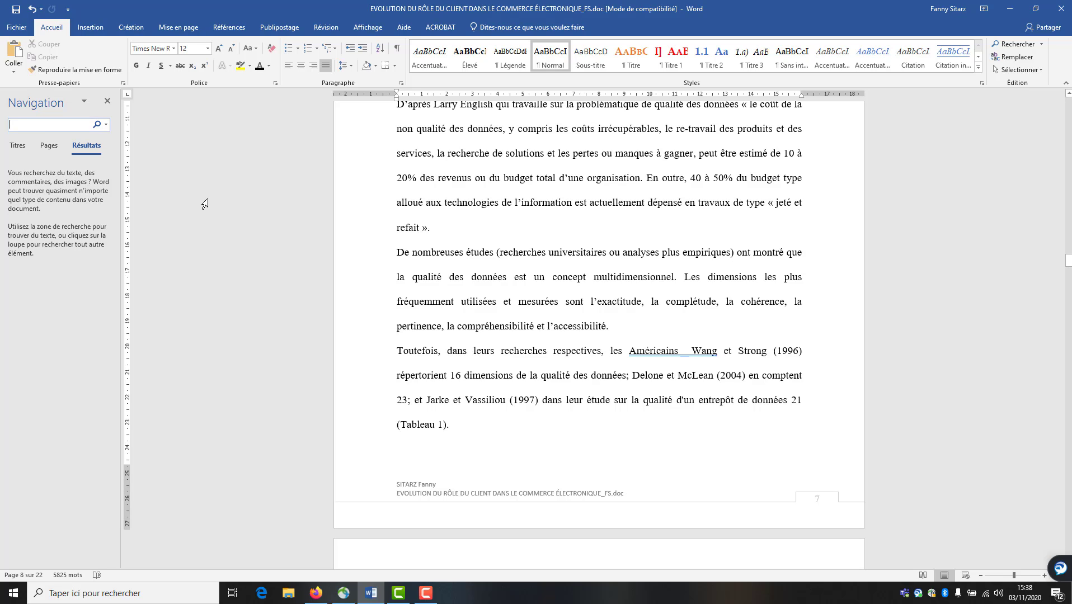
pyautogui.write('jeté et refait')
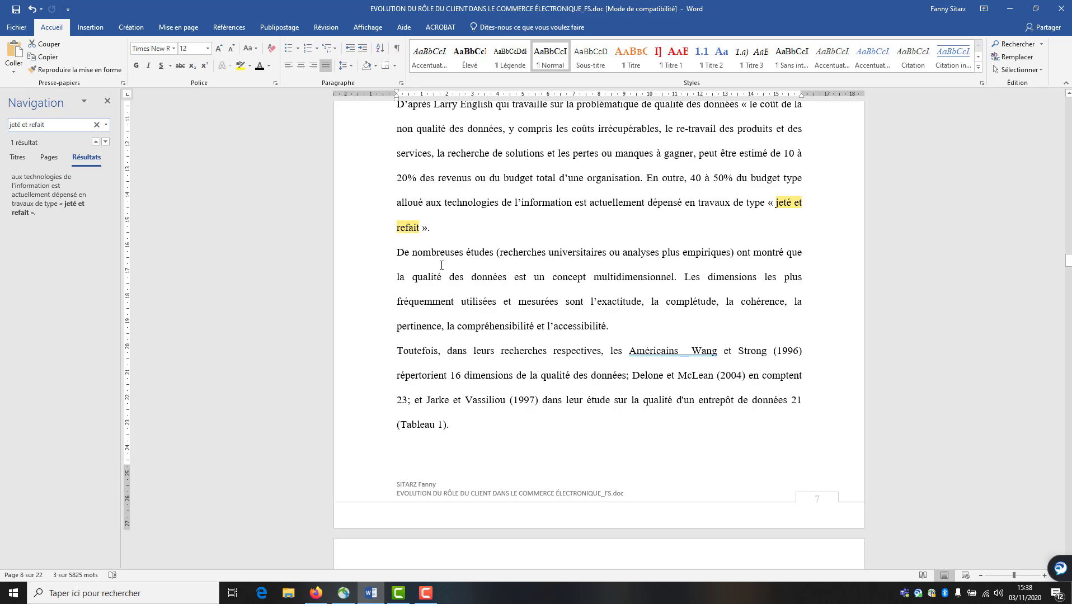
pyautogui.click(441, 225)
# Insert footnote 1 citing a translation of 'Improving Data Warehouse and Business Information Quality', 1999
pyautogui.click(242, 32)
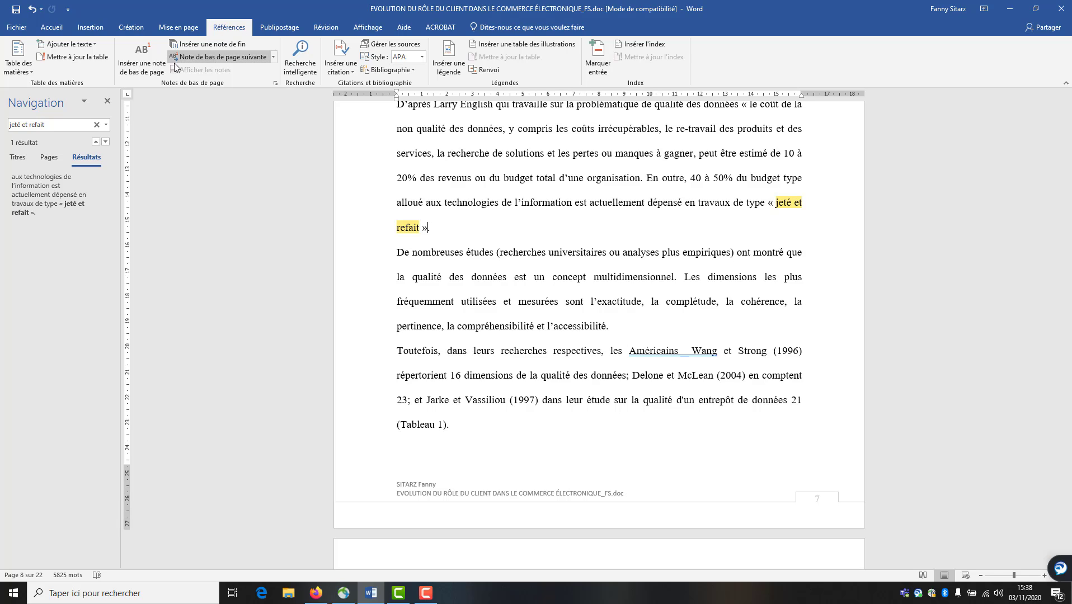
pyautogui.click(142, 63)
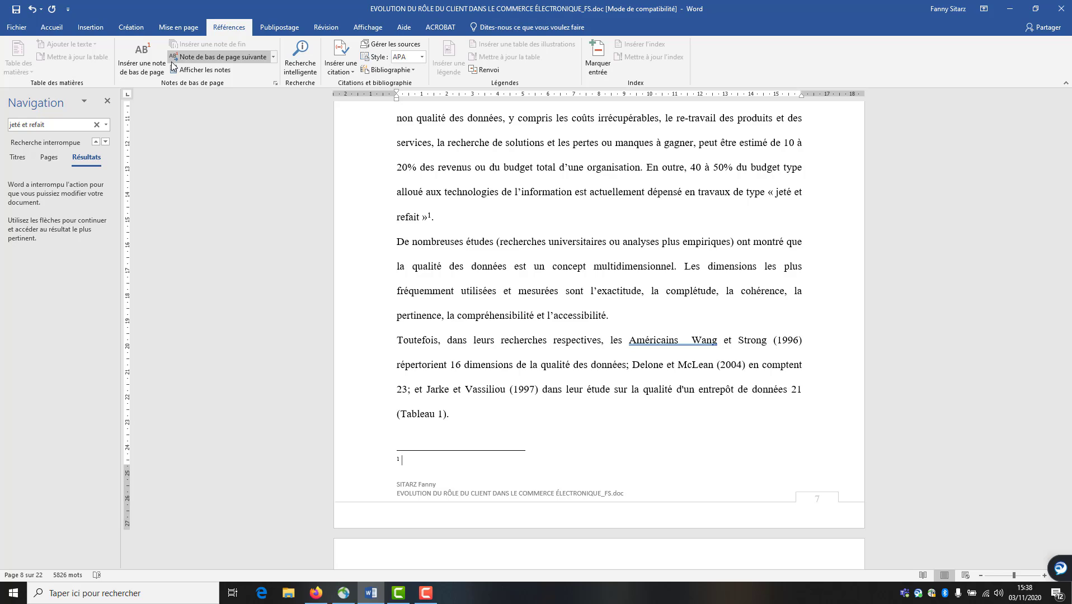
pyautogui.write('Tr')
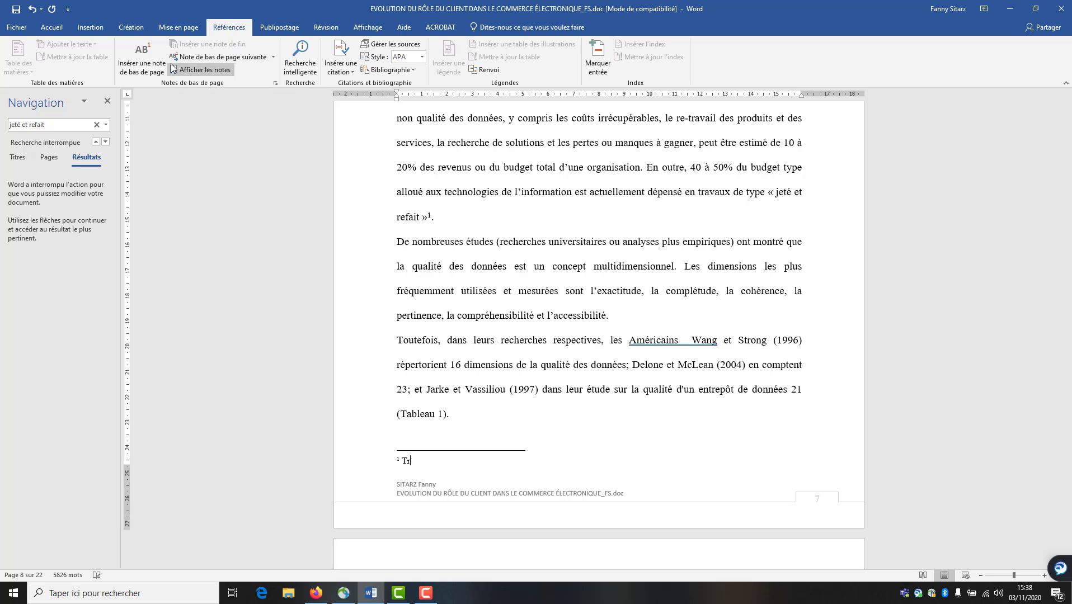
pyautogui.write('aduction de L. English « Imp')
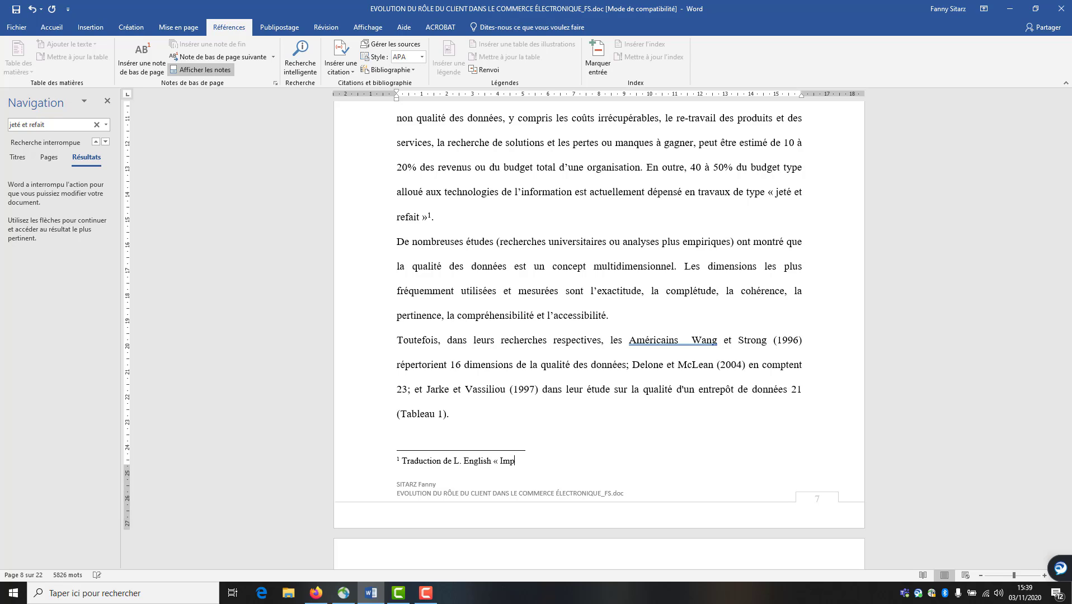
pyautogui.write('roving Data Warehouse ')
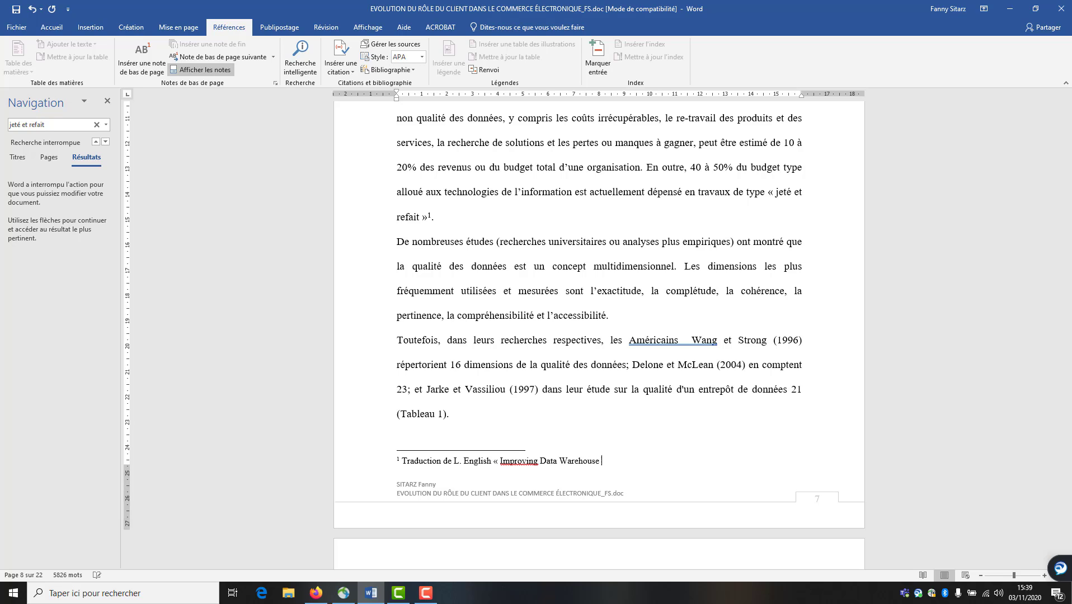
pyautogui.write('and Bu')
pyautogui.write('sines')
pyautogui.write('s in')
pyautogui.write('nformatio')
pyautogui.write('n Qua')
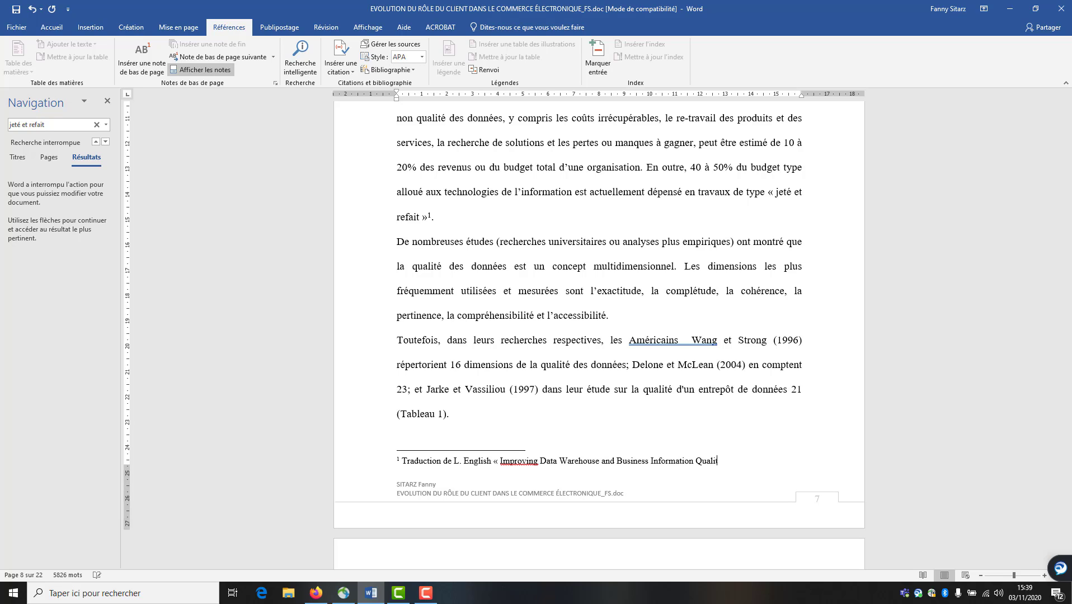
pyautogui.write('lity,1999 »')
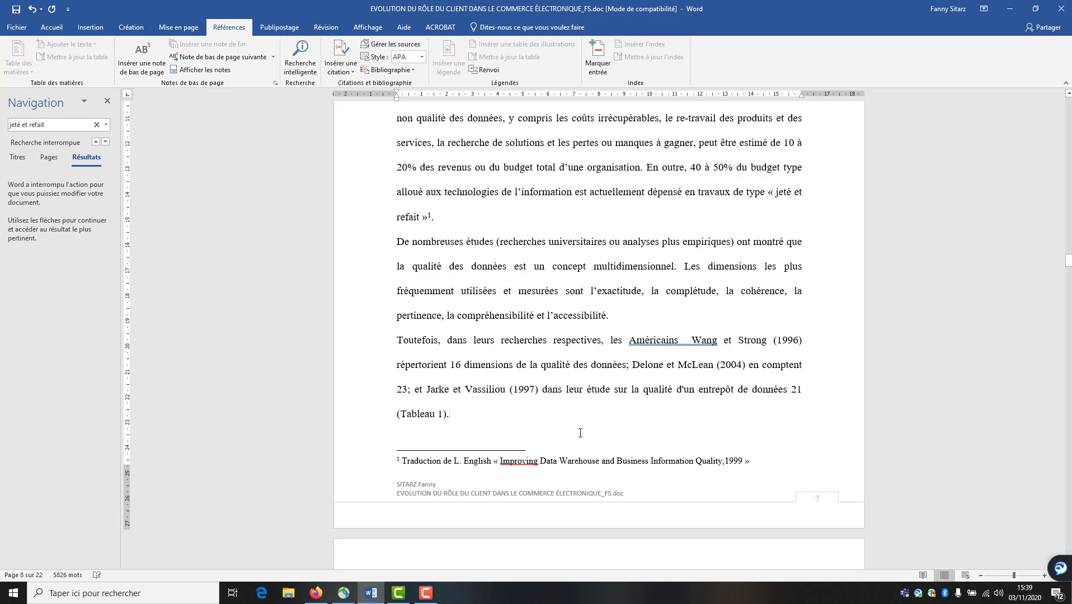
# Close the search pane and scroll up to Tableau 1 on page 9
pyautogui.click(107, 103)
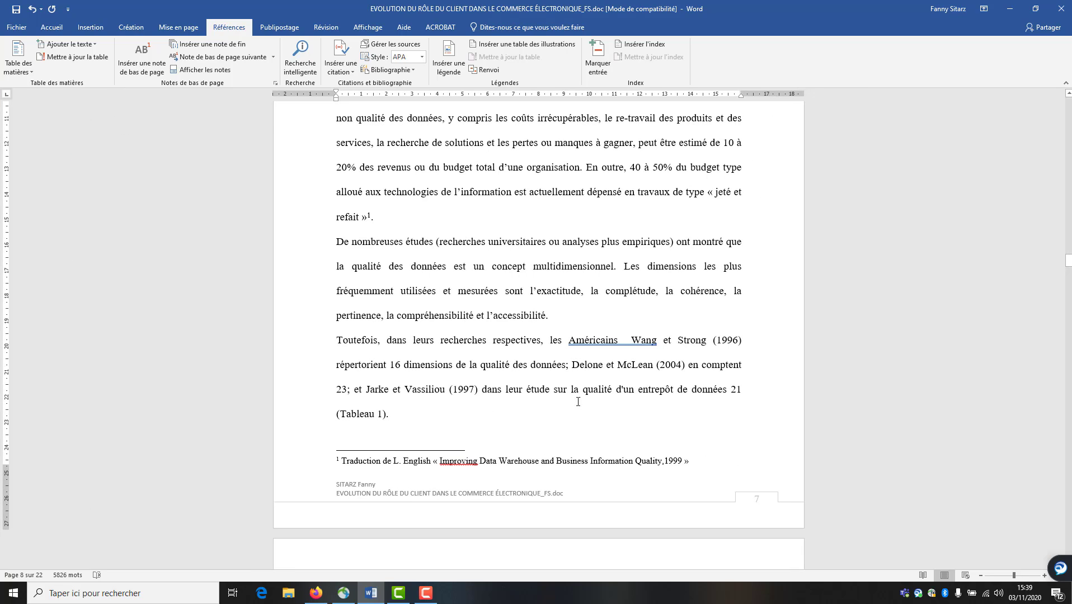
pyautogui.moveTo(1069, 260); pyautogui.dragTo(1035, 274)
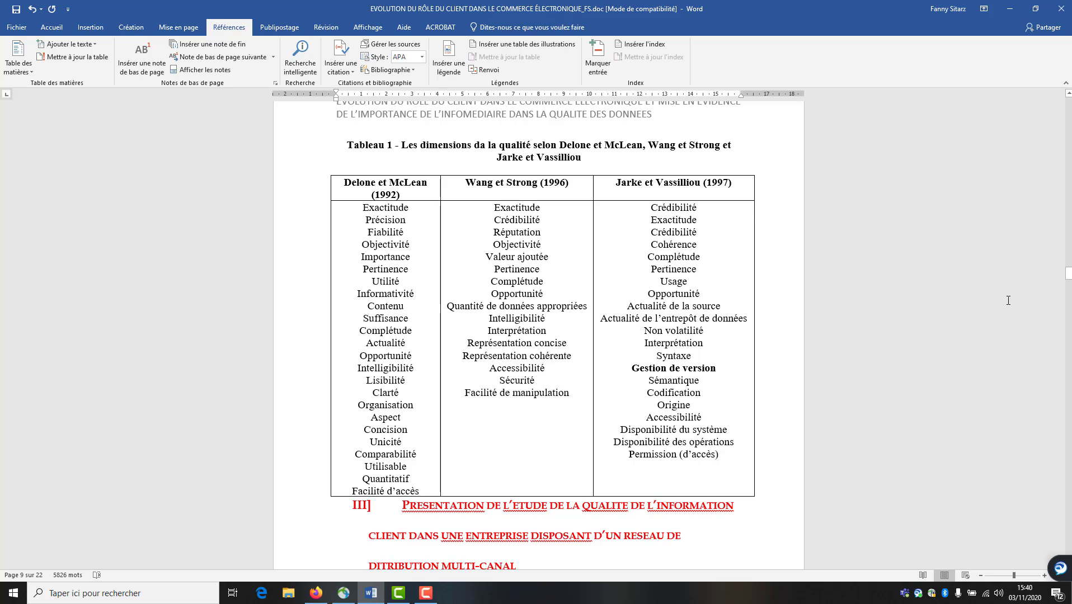
# Apply Uniformiser la largeur des colonnes to Tableau 1 and centre its cells with Centrer
pyautogui.click(411, 200)
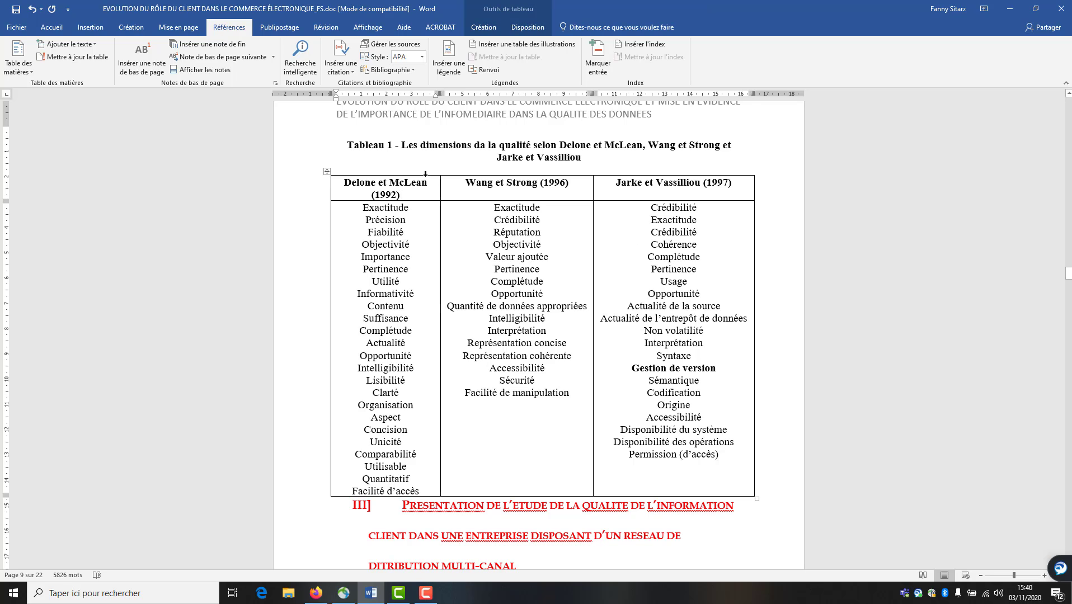
pyautogui.moveTo(426, 174); pyautogui.dragTo(623, 188)
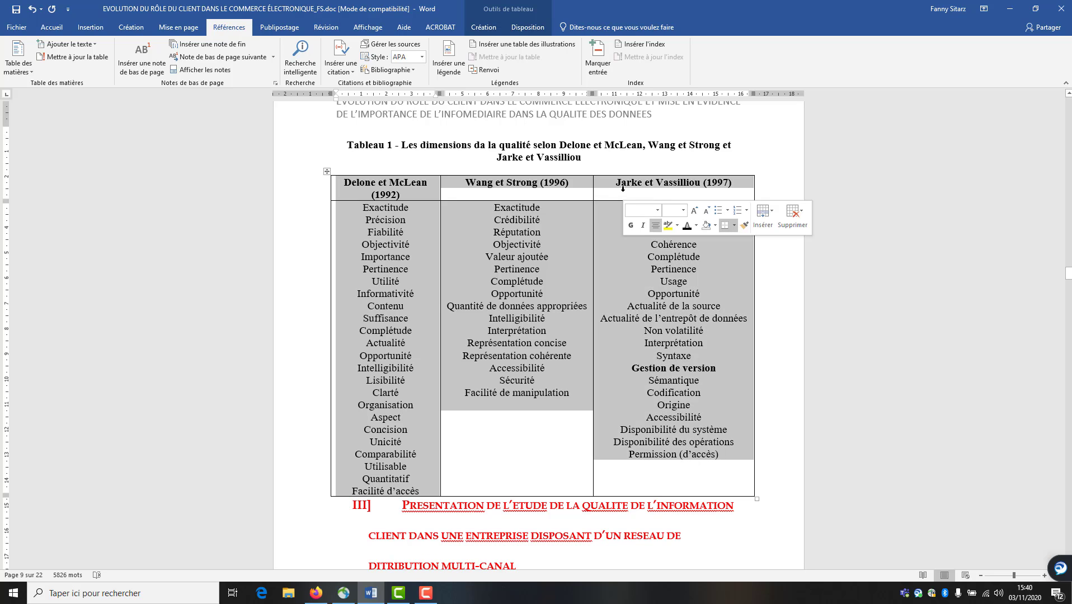
pyautogui.rightClick(547, 218)
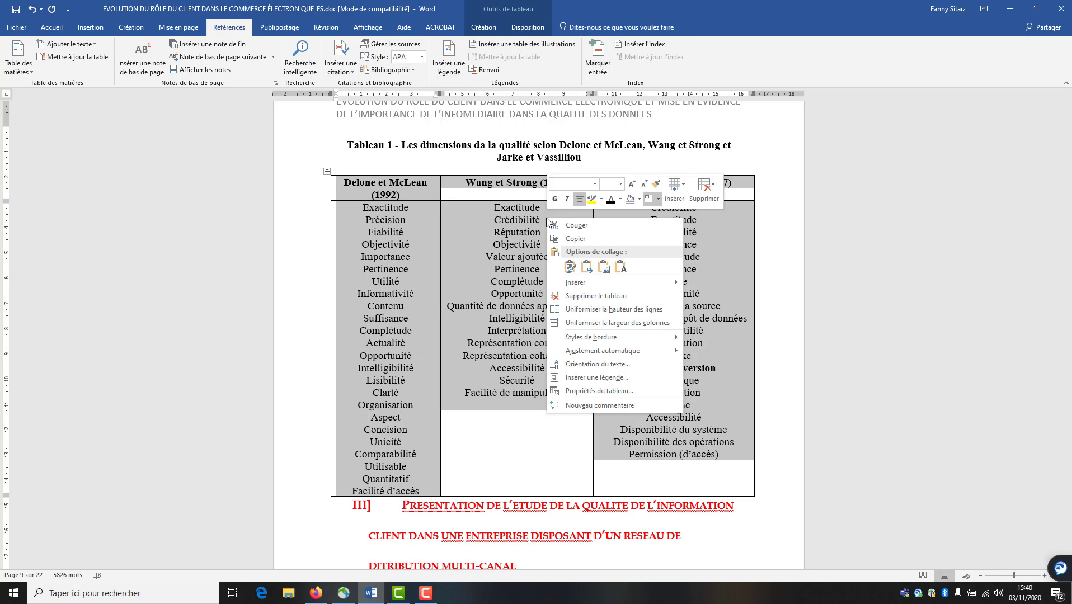
pyautogui.click(596, 323)
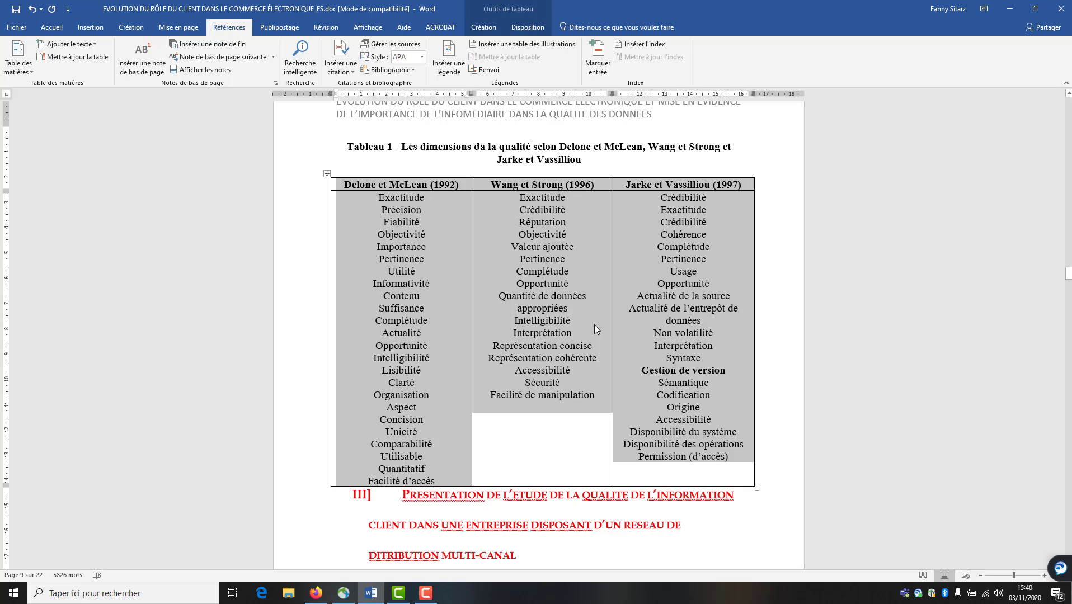
pyautogui.rightClick(546, 244)
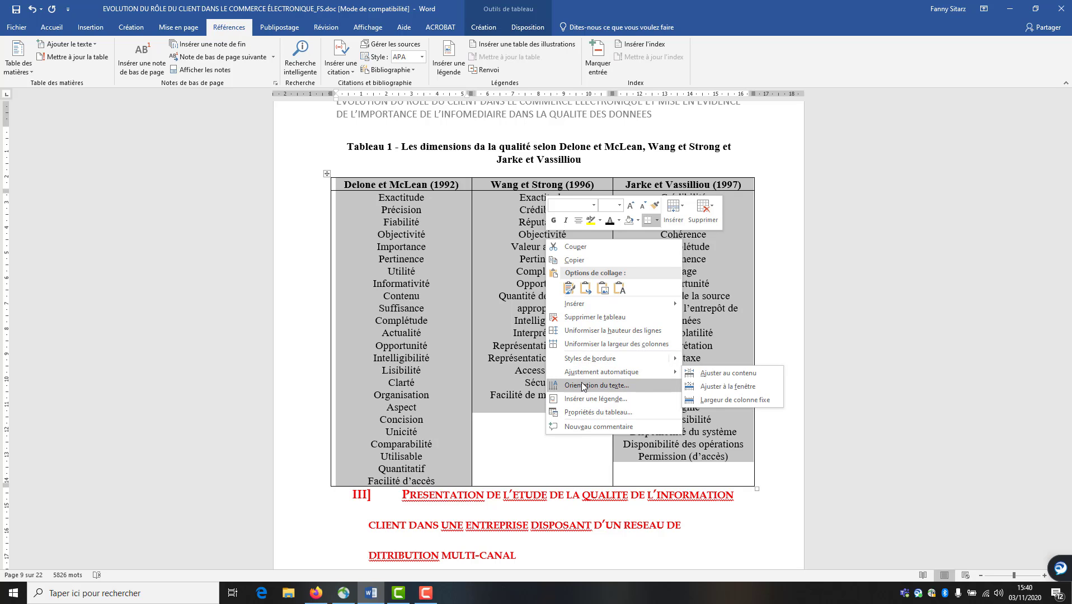
pyautogui.click(582, 412)
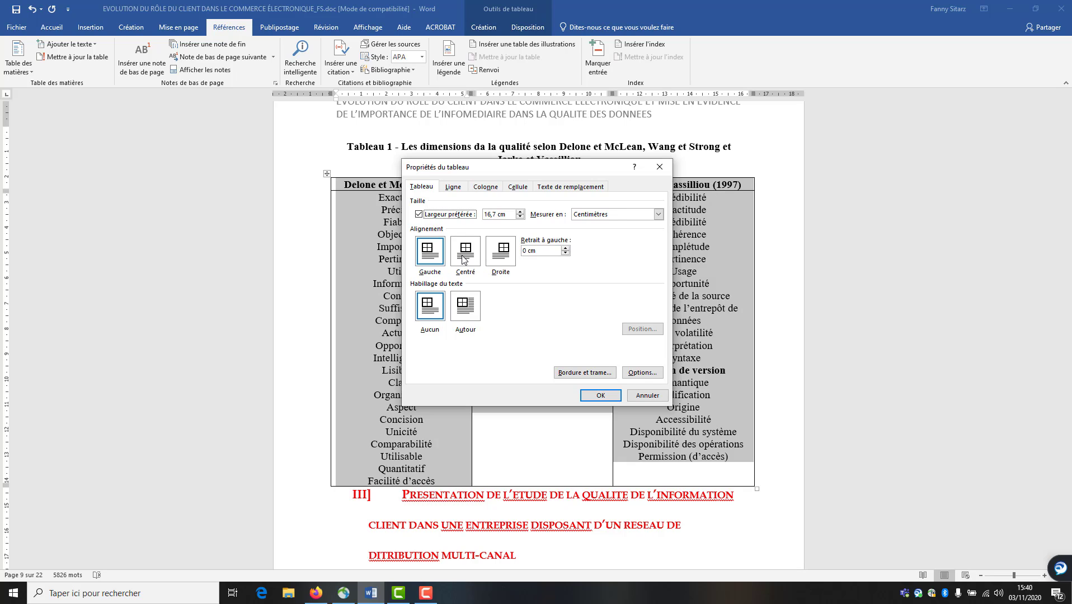
pyautogui.click(640, 396)
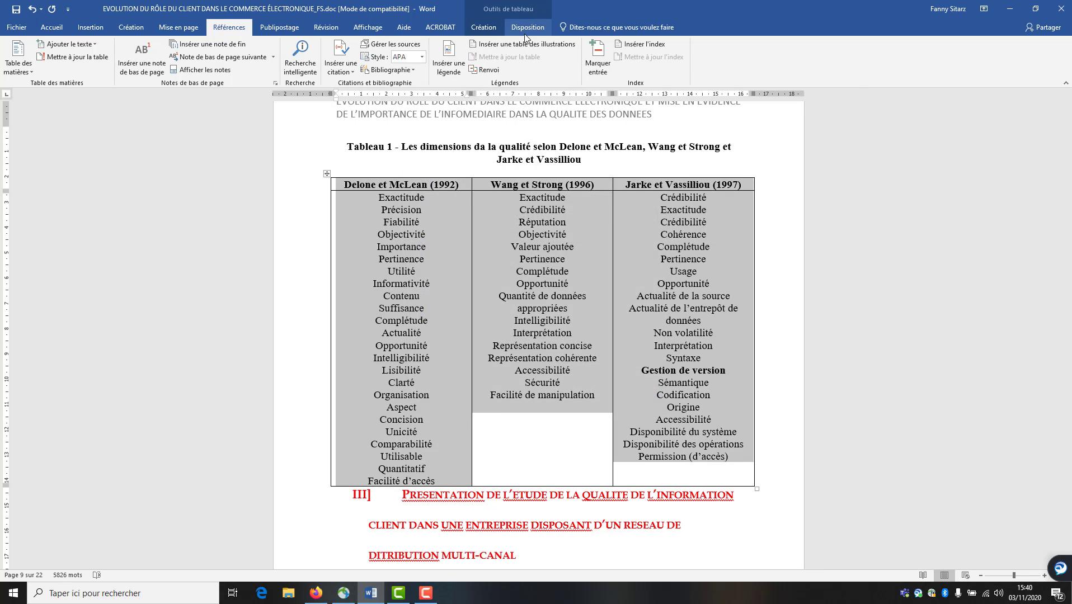
pyautogui.click(526, 28)
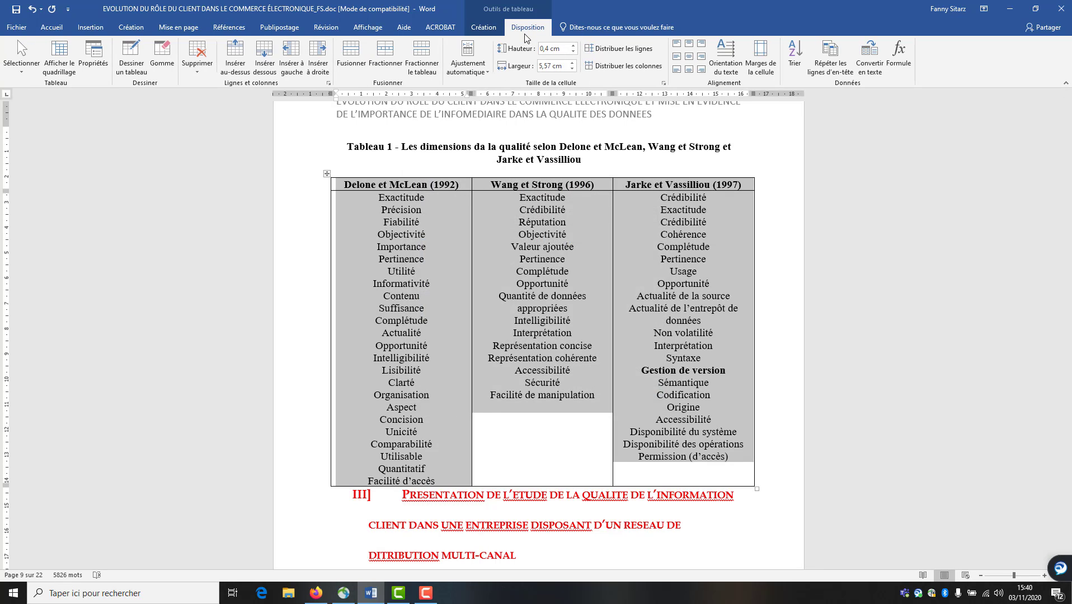
pyautogui.click(691, 58)
pyautogui.click(814, 372)
# Scroll down to Tableau 2 on page 16
pyautogui.scroll(-1, 793, 417)
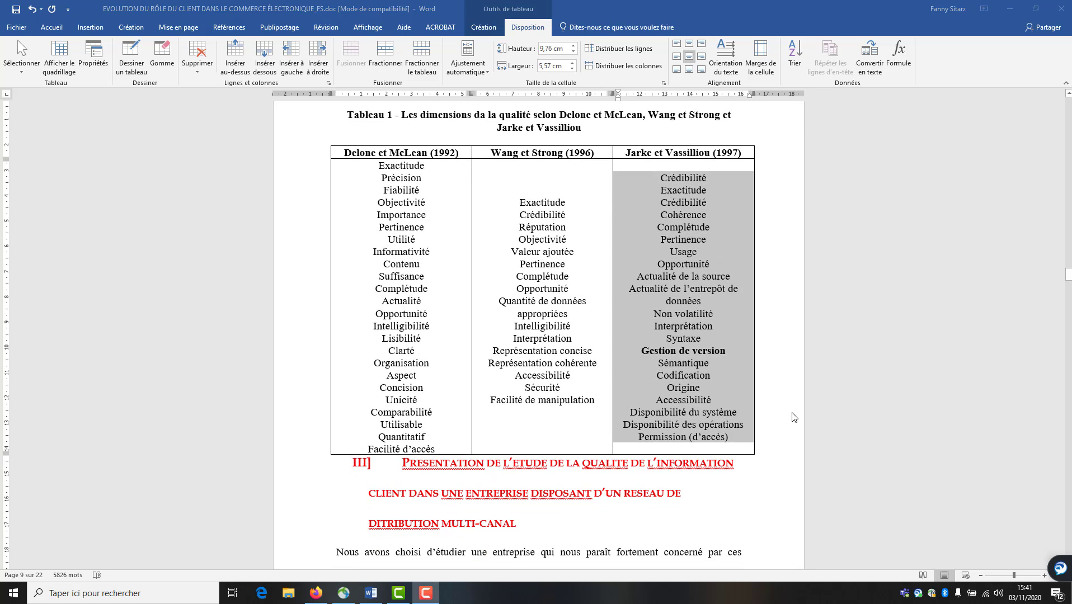
pyautogui.scroll(-15, 794, 417)
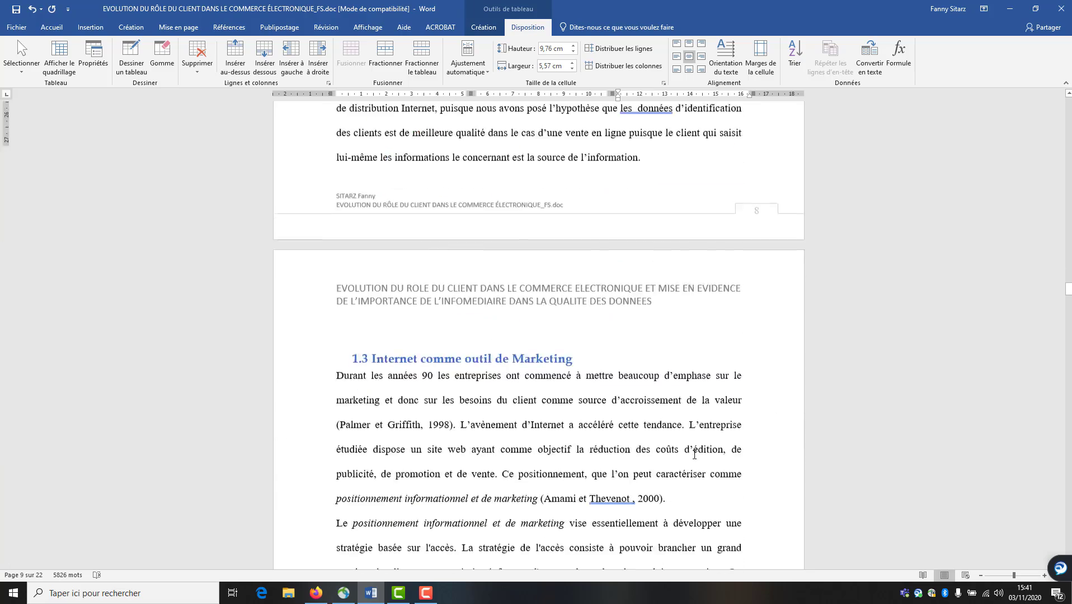
pyautogui.scroll(-20, 695, 455)
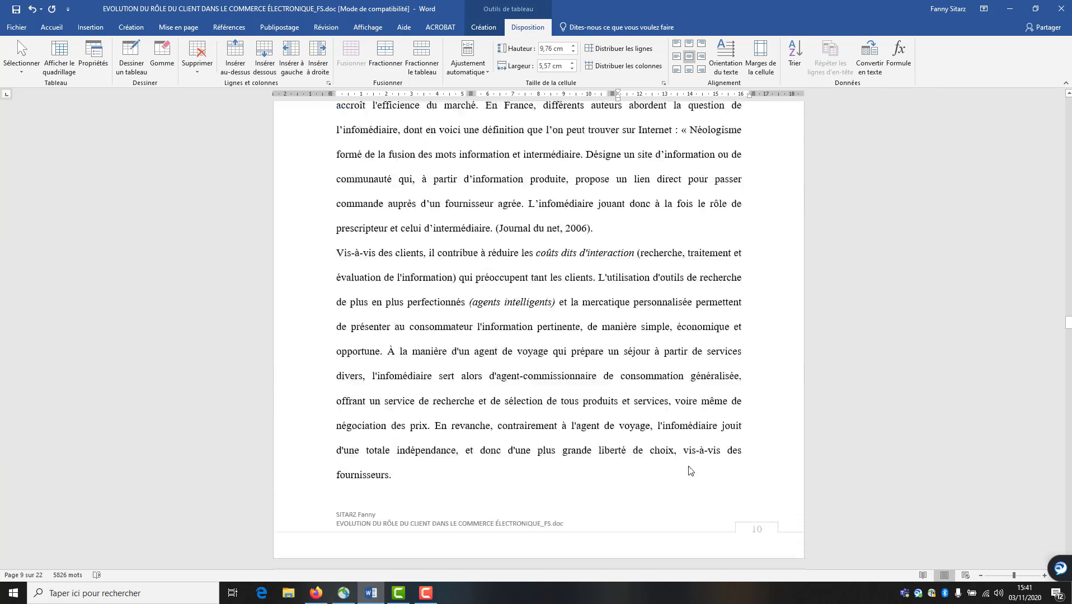
pyautogui.scroll(-20, 691, 471)
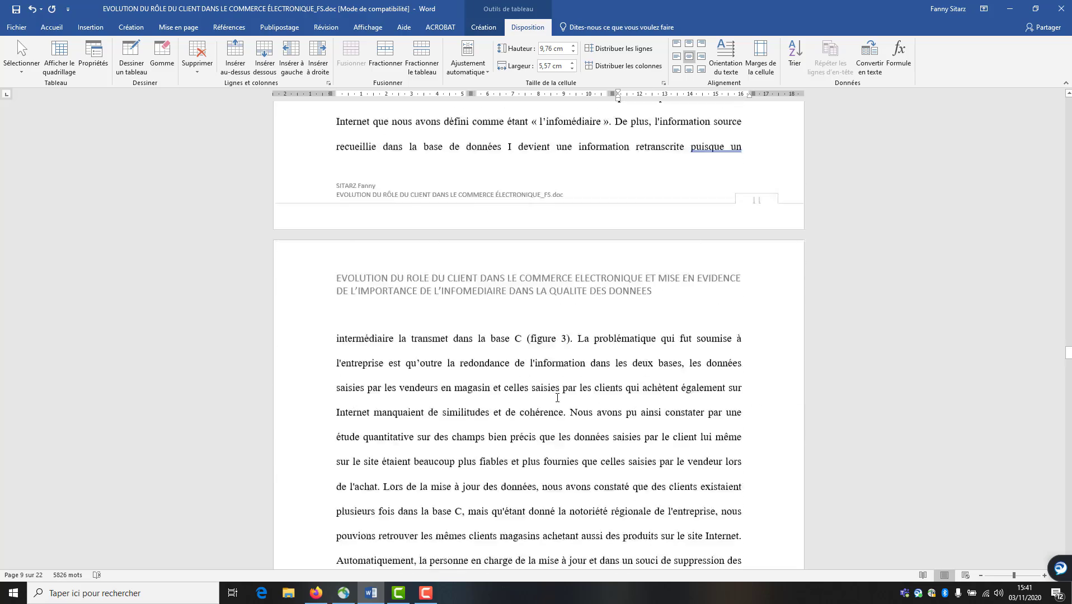
pyautogui.scroll(-20, 557, 397)
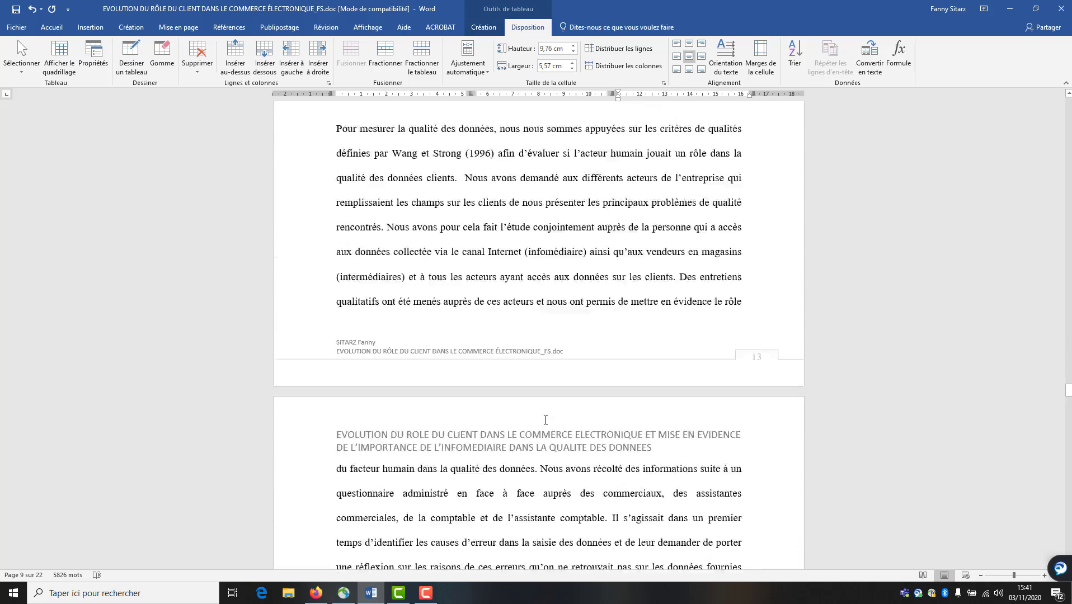
pyautogui.scroll(-18, 546, 419)
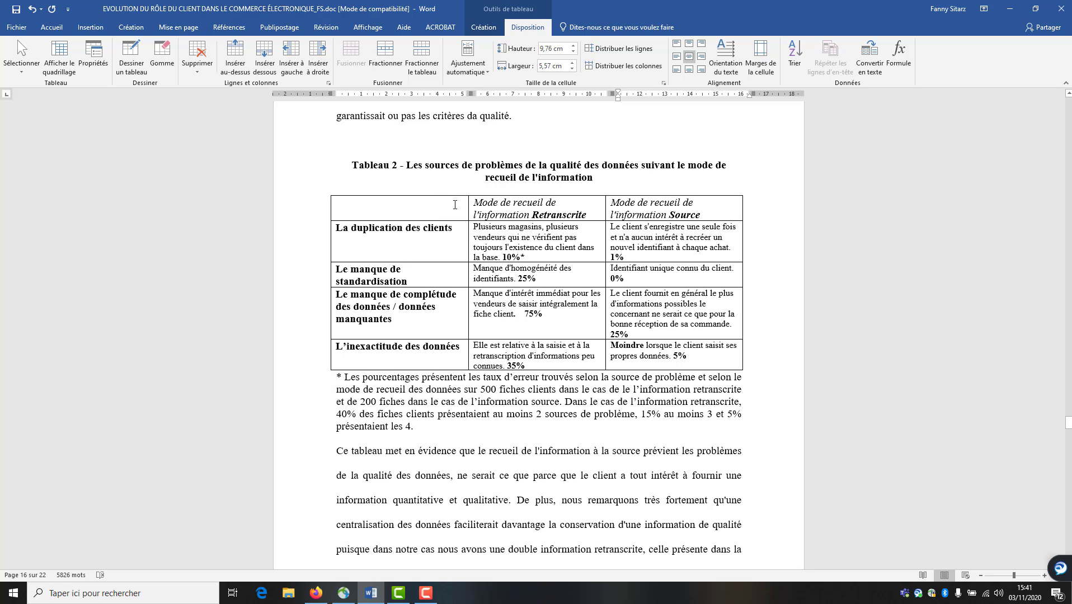
# Apply Uniformiser la largeur des colonnes to all of Tableau 2 and centre its cells with Centrer
pyautogui.moveTo(451, 194); pyautogui.dragTo(567, 208)
pyautogui.moveTo(642, 207); pyautogui.dragTo(642, 208)
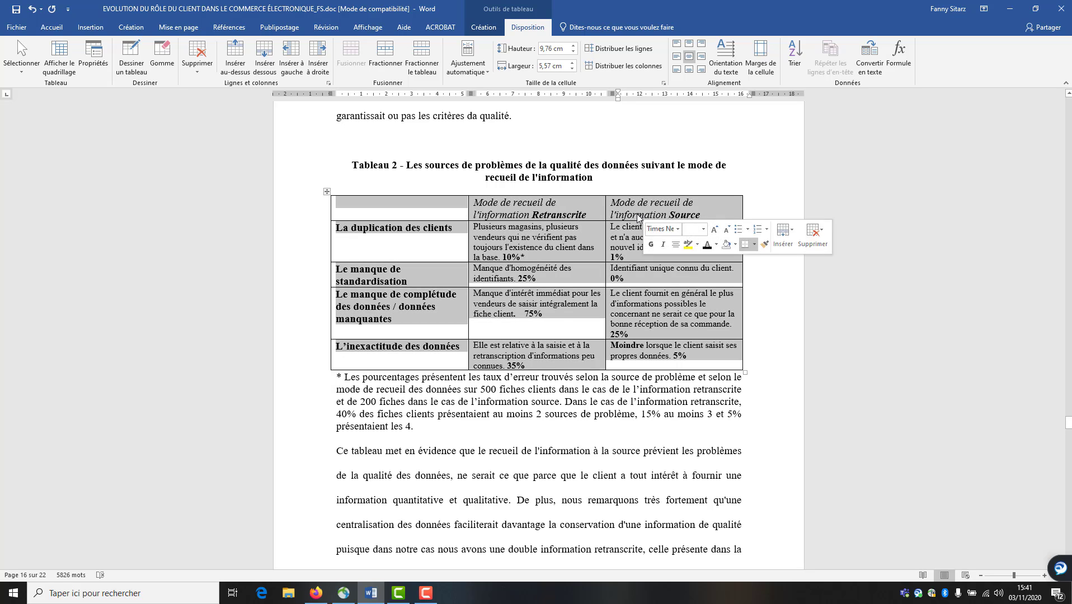
pyautogui.rightClick(554, 217)
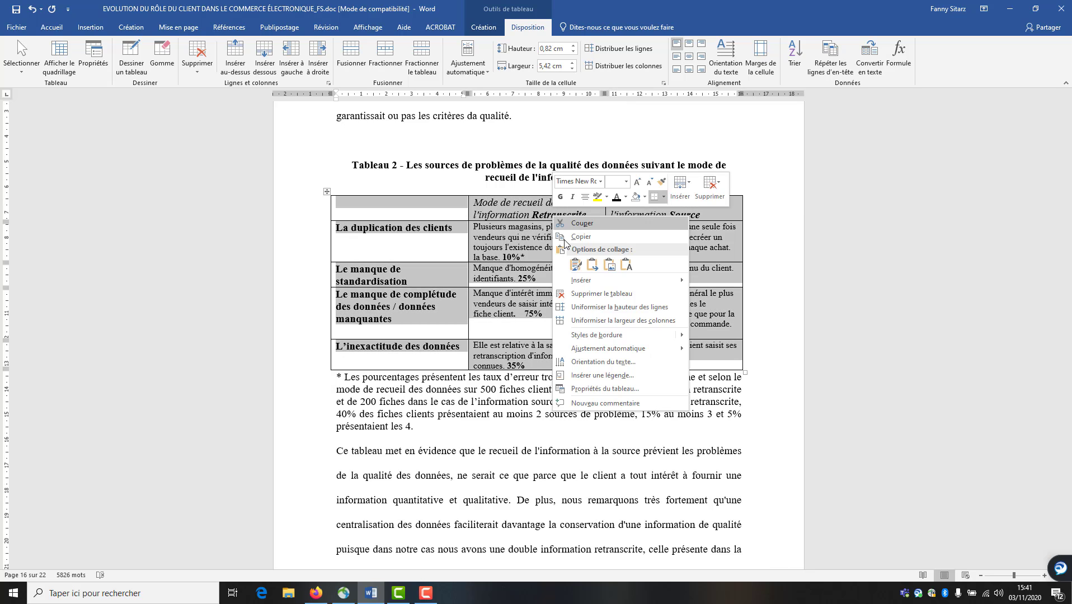
pyautogui.click(600, 322)
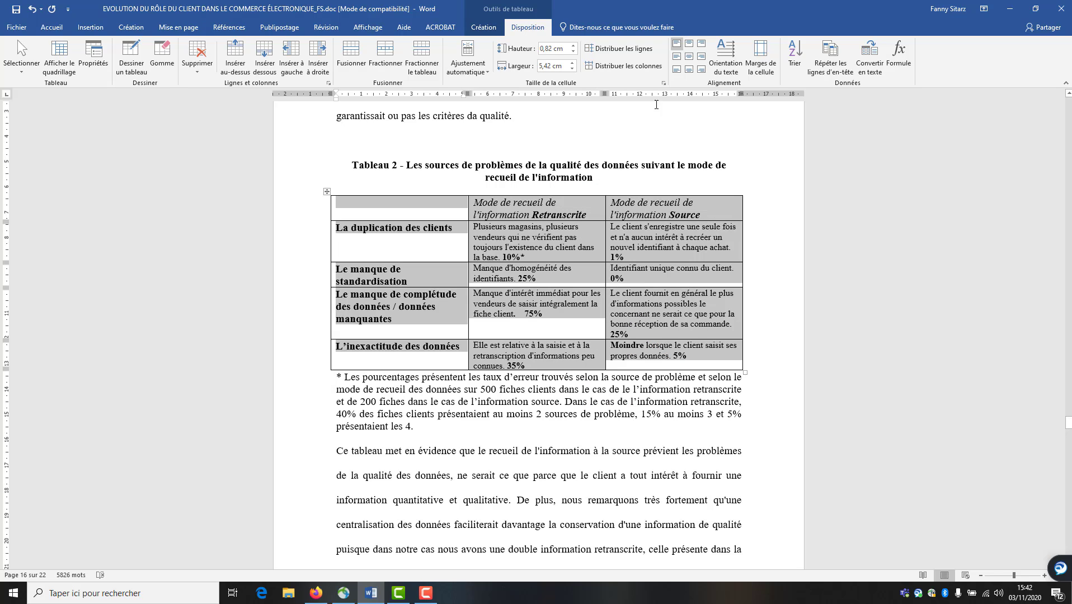
pyautogui.click(692, 58)
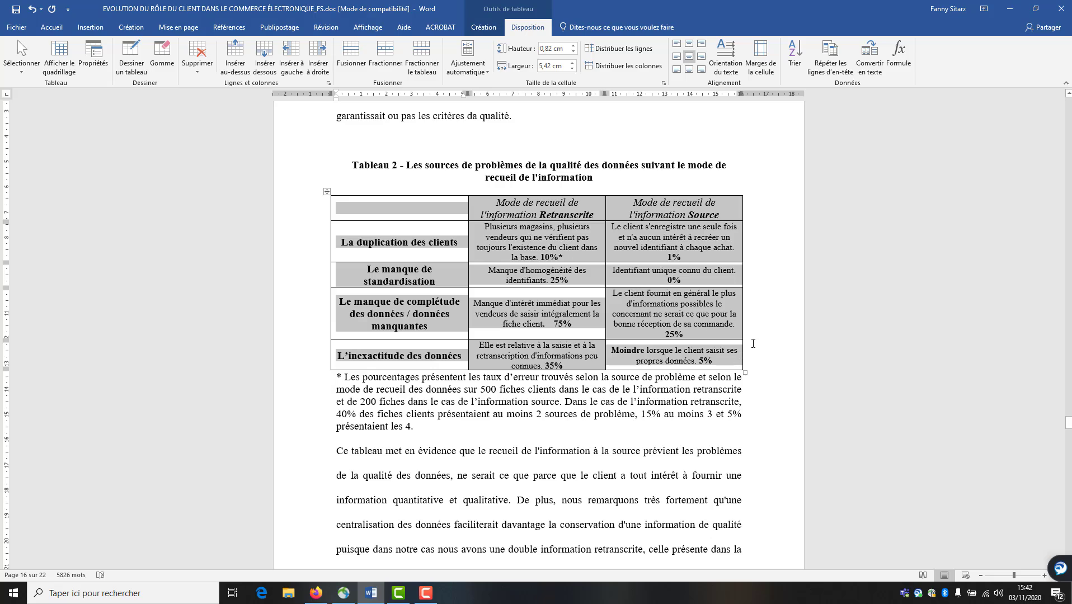
pyautogui.click(741, 352)
# Apply Uniformiser la largeur des colonnes to Tableau 3 and centre its cell text with Centrer
pyautogui.scroll(-15, 401, 277)
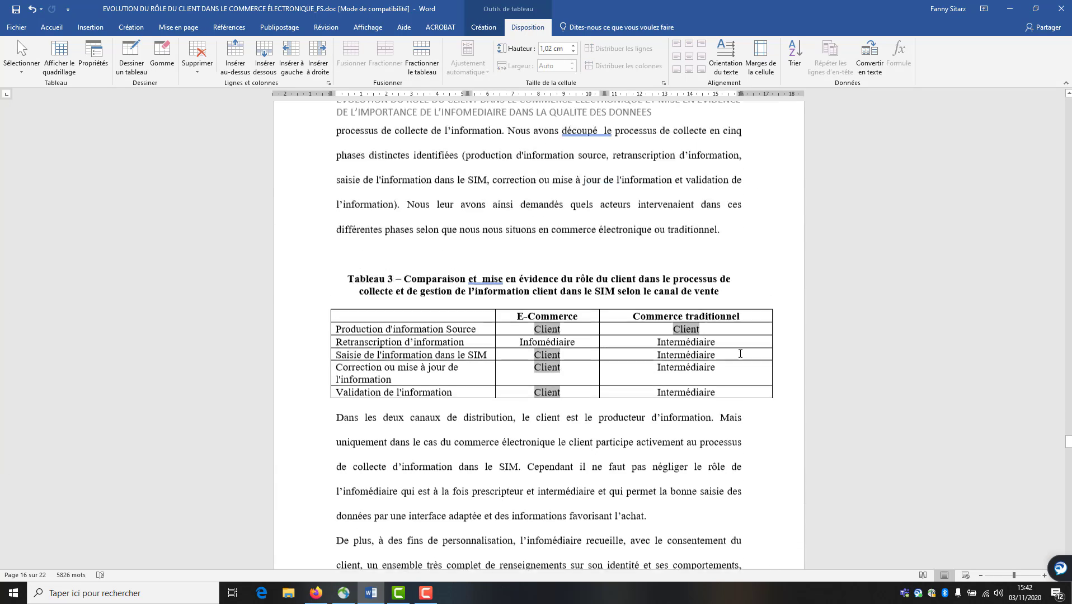
pyautogui.click(406, 283)
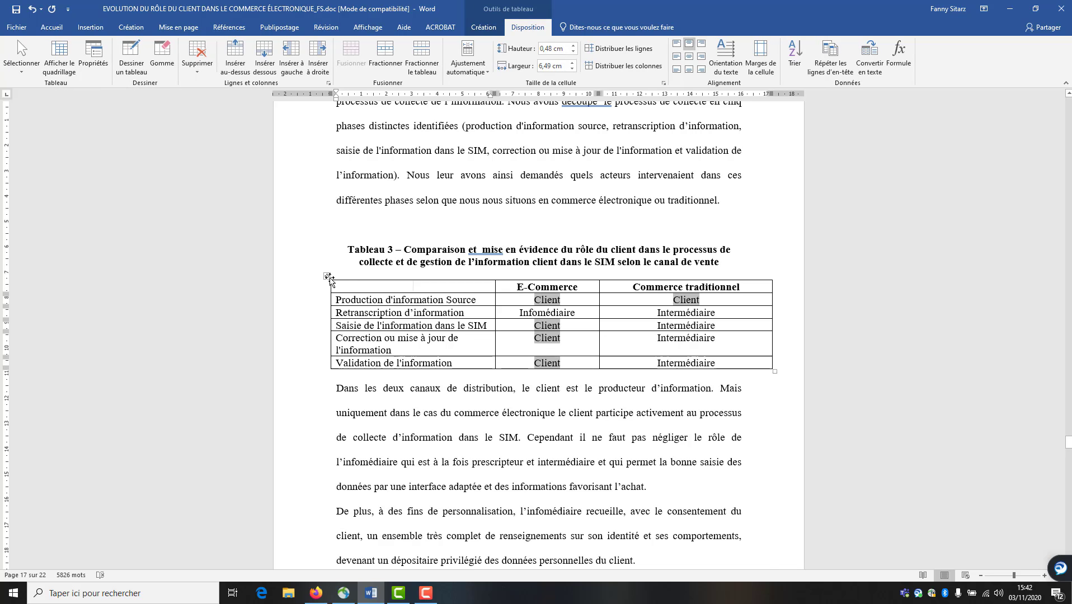
pyautogui.moveTo(372, 277); pyautogui.dragTo(612, 317)
pyautogui.rightClick(611, 317)
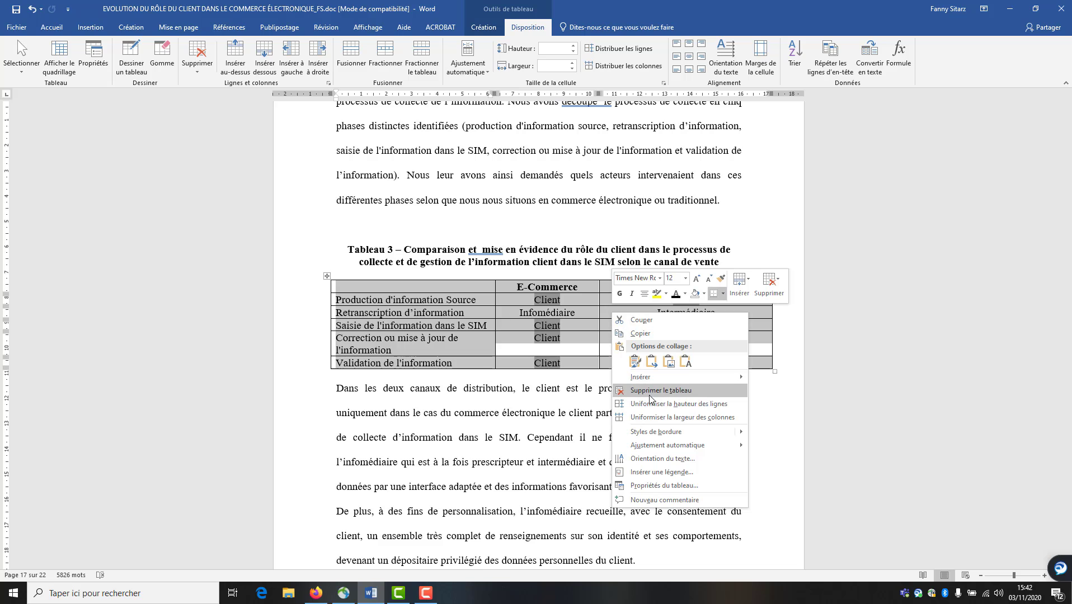
pyautogui.click(652, 418)
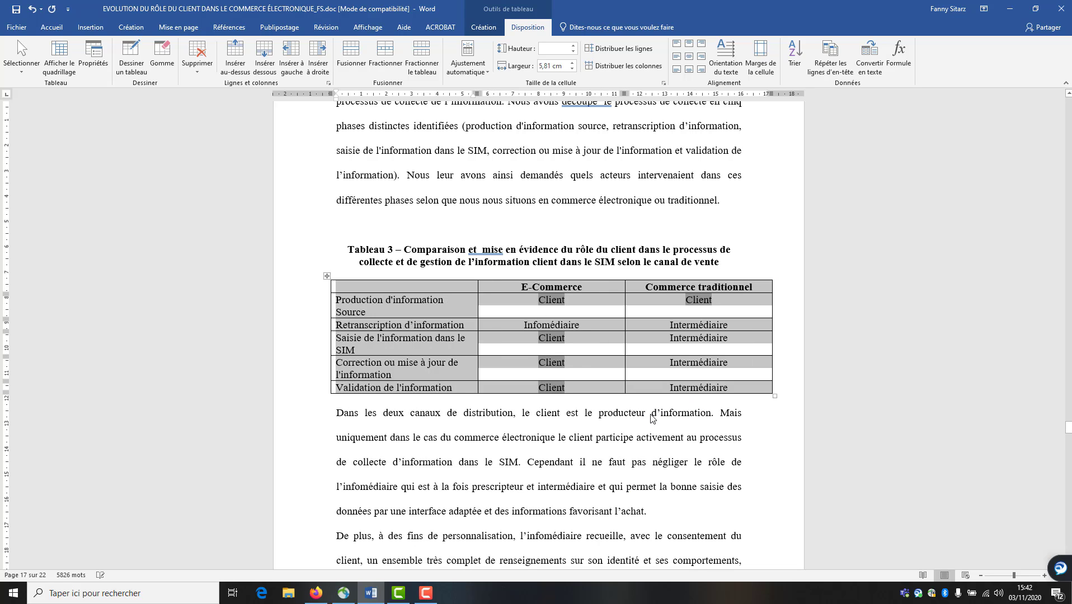
pyautogui.click(689, 56)
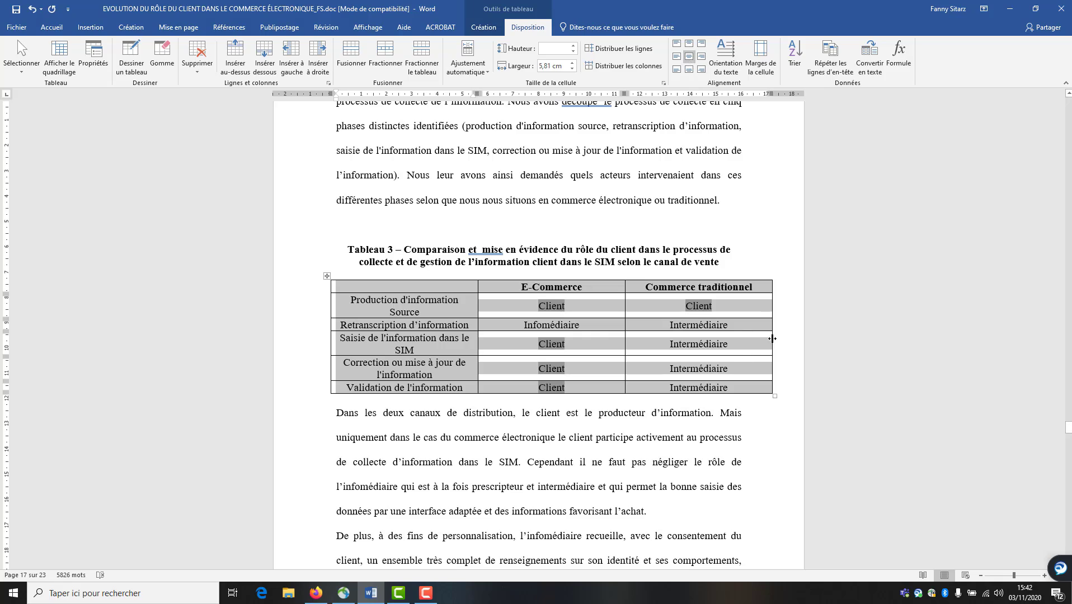
# Review the remaining pages and save the document
pyautogui.click(778, 337)
pyautogui.scroll(-10, 724, 388)
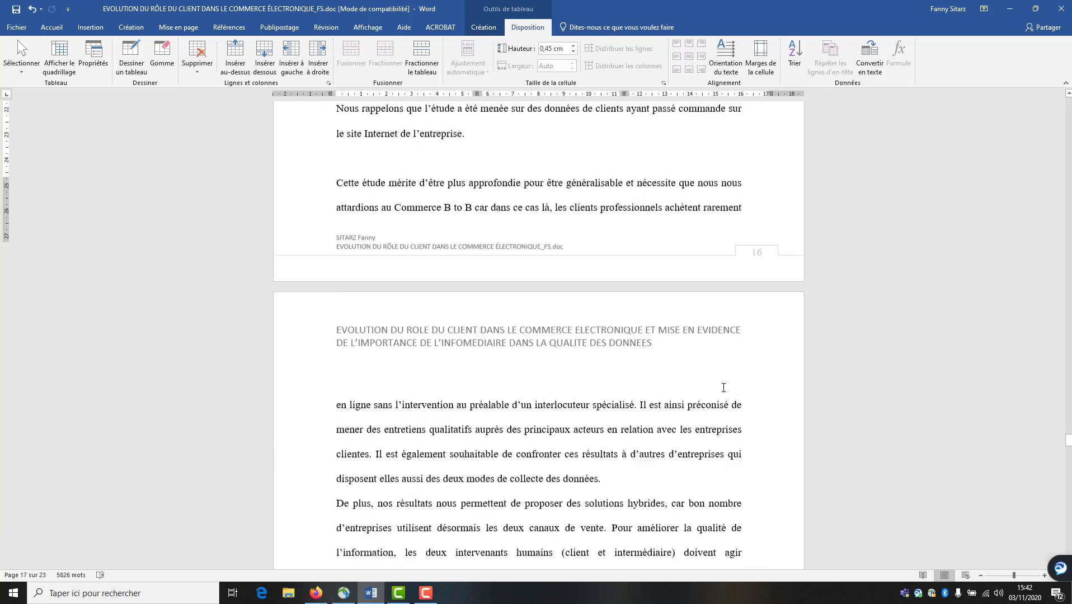
pyautogui.scroll(-15, 724, 388)
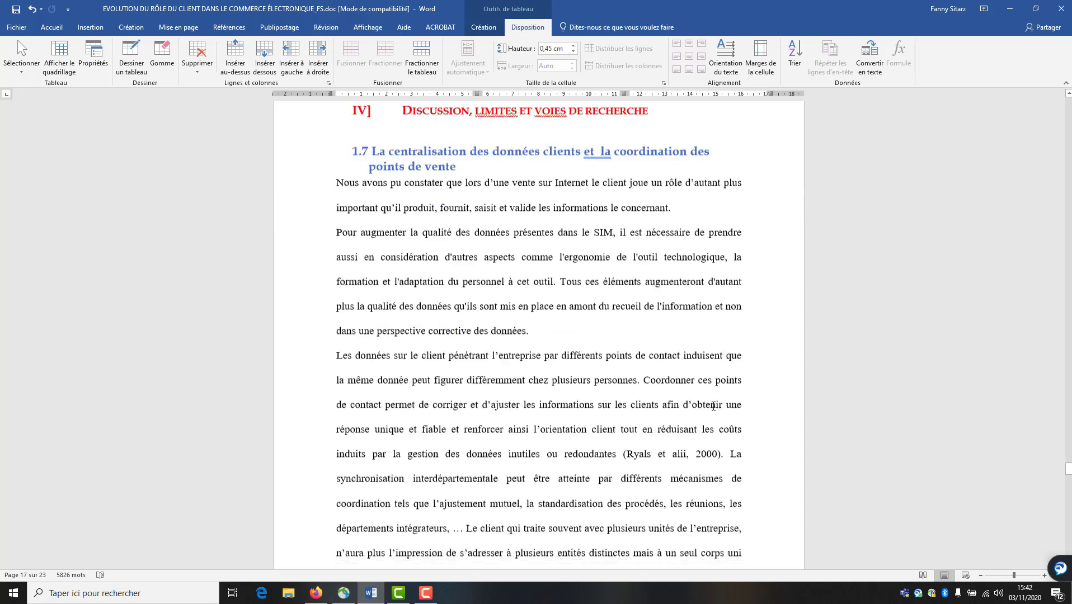
pyautogui.scroll(-15, 708, 421)
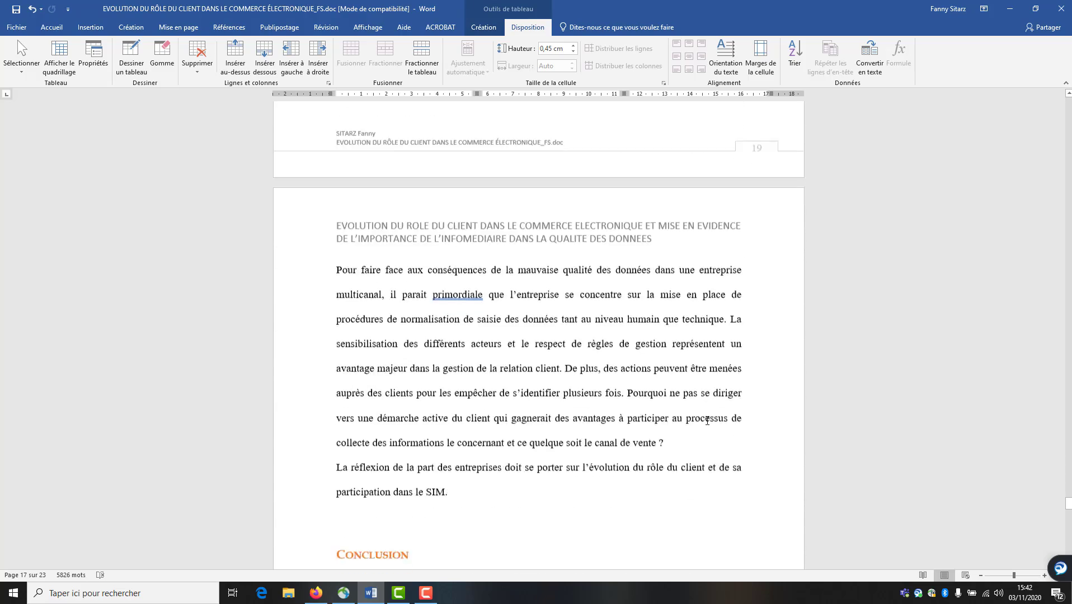
pyautogui.scroll(-10, 708, 420)
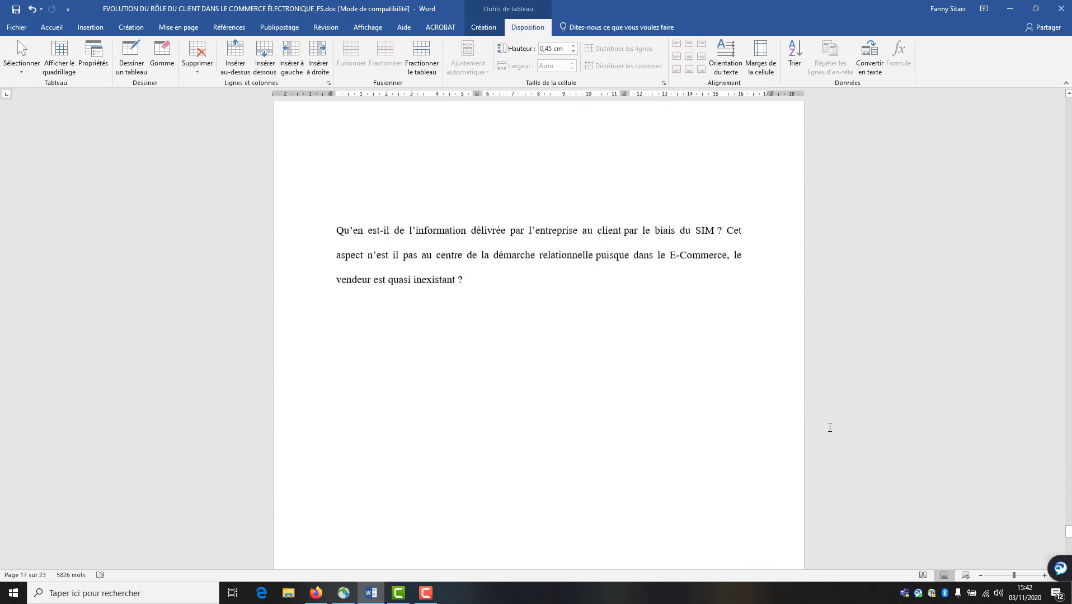
pyautogui.scroll(5, 868, 452)
pyautogui.moveTo(1069, 525); pyautogui.dragTo(1069, 442)
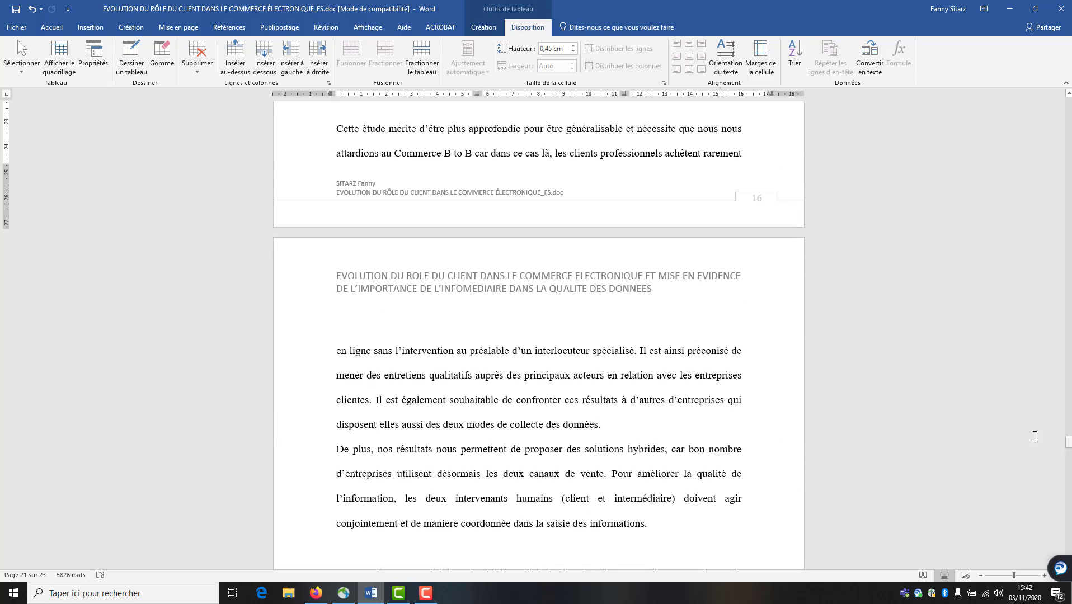
pyautogui.click(17, 10)
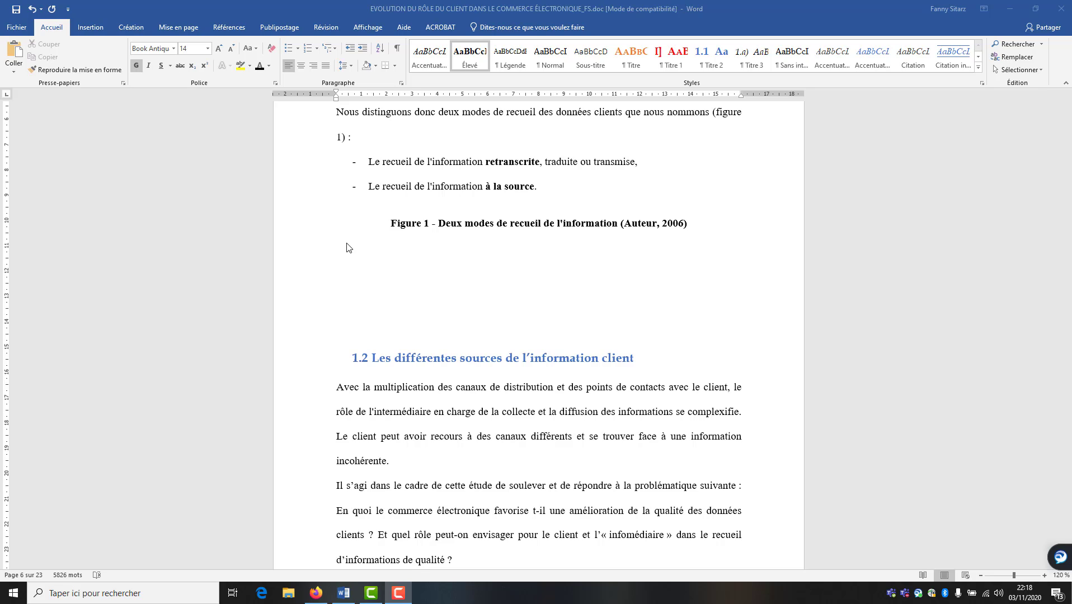
# Add several empty lines below the Figure 1 caption to make room for the figure
pyautogui.click(386, 253)
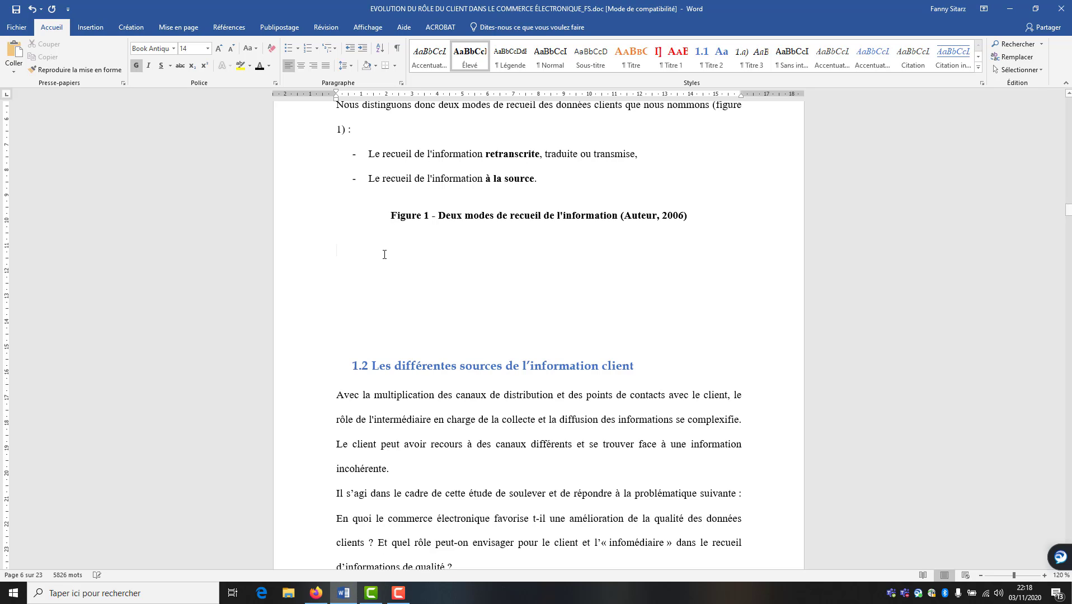
pyautogui.press('Return')
pyautogui.press('Return')
pyautogui.press('Return')
pyautogui.press('Return')
pyautogui.press('Return')
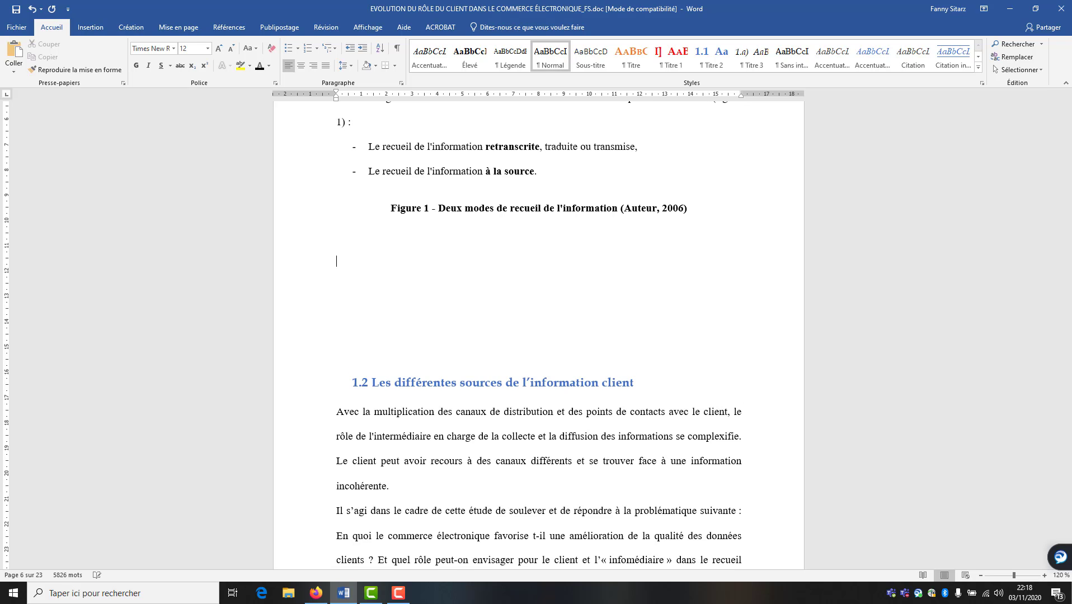
pyautogui.press('Return')
pyautogui.press('Return')
pyautogui.press('Return')
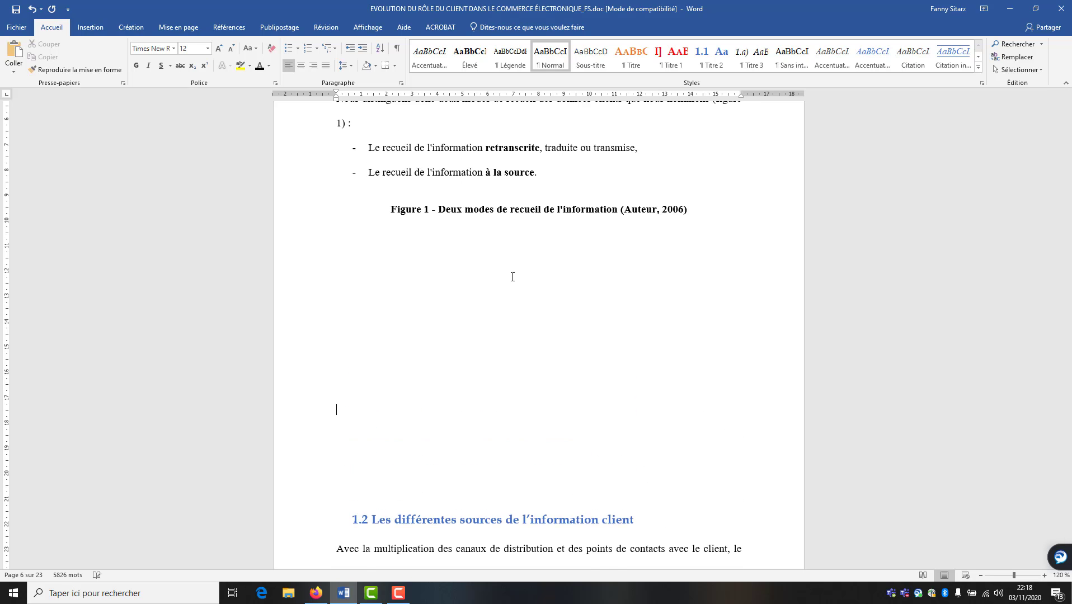
pyautogui.scroll(-3, 513, 277)
pyautogui.press('Return')
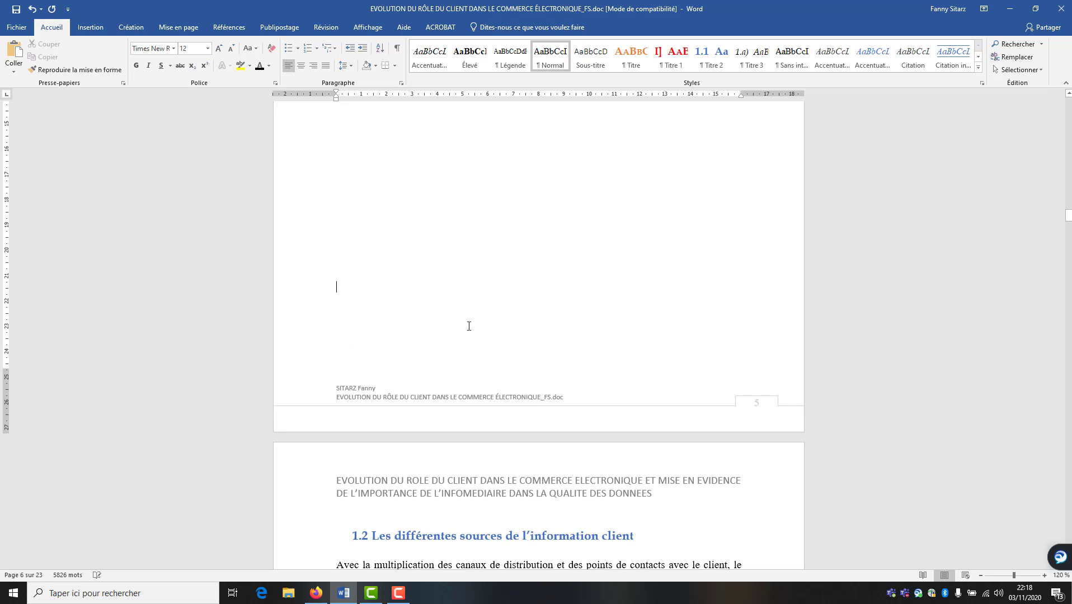
pyautogui.scroll(3, 470, 366)
pyautogui.scroll(3, 470, 366)
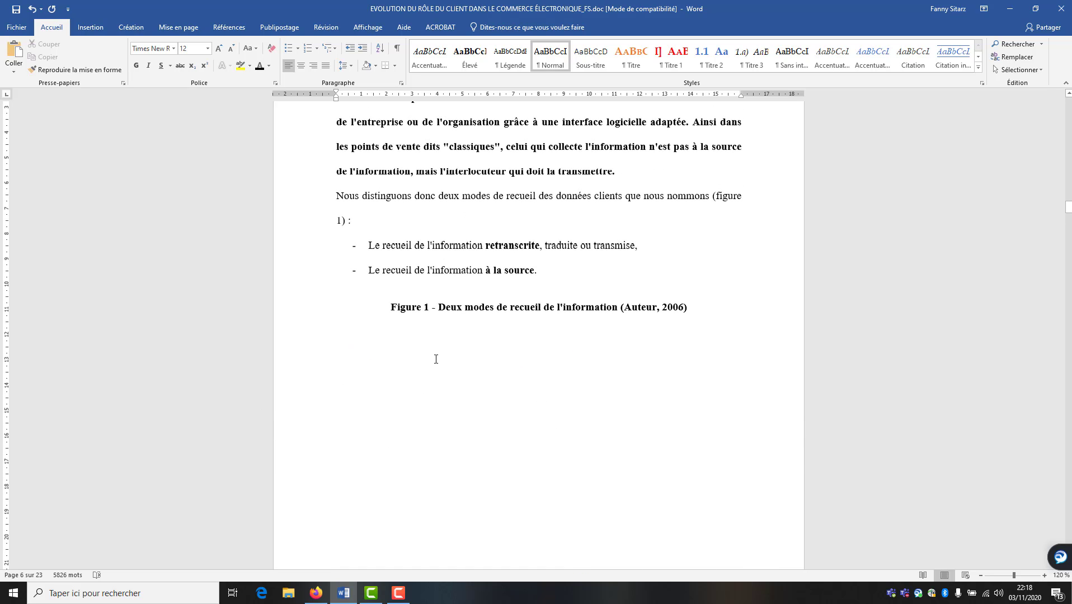
pyautogui.scroll(-1, 434, 359)
# Select the cylinder from the Insertion > Formes gallery
pyautogui.click(86, 27)
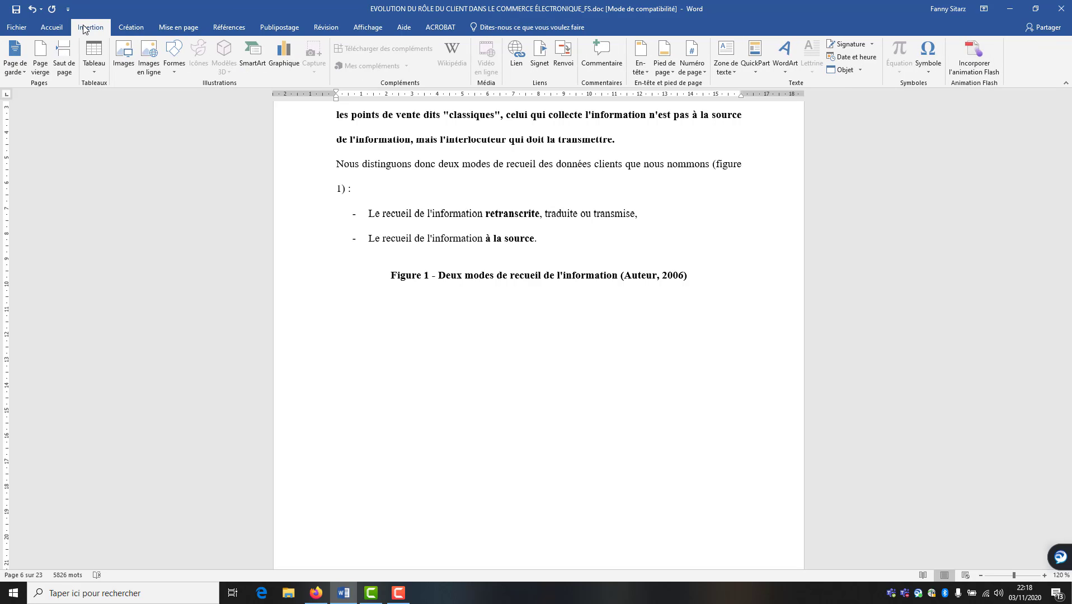
pyautogui.click(174, 66)
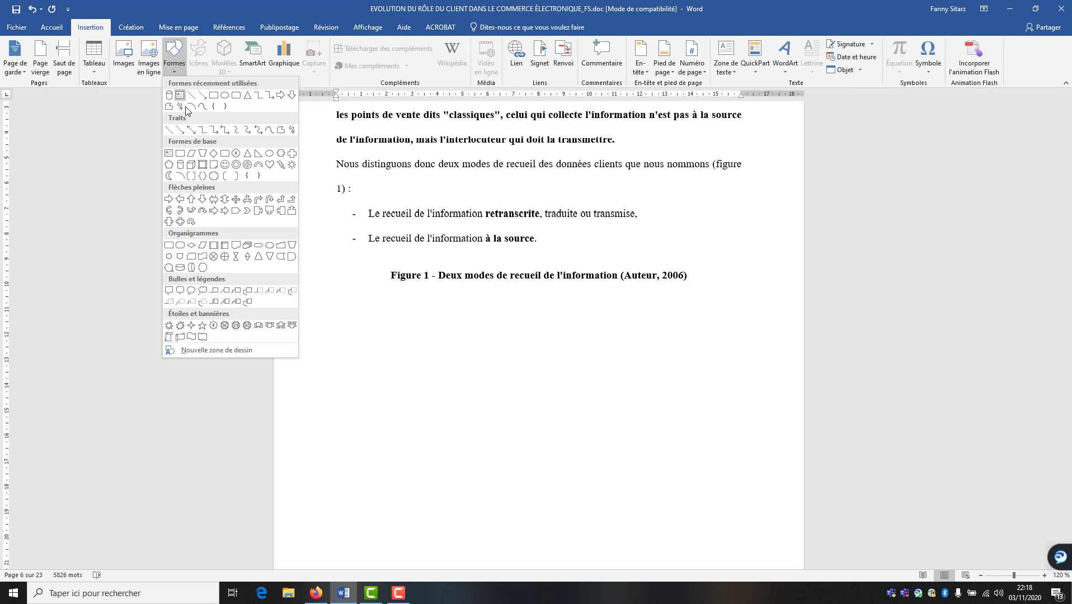
pyautogui.click(181, 165)
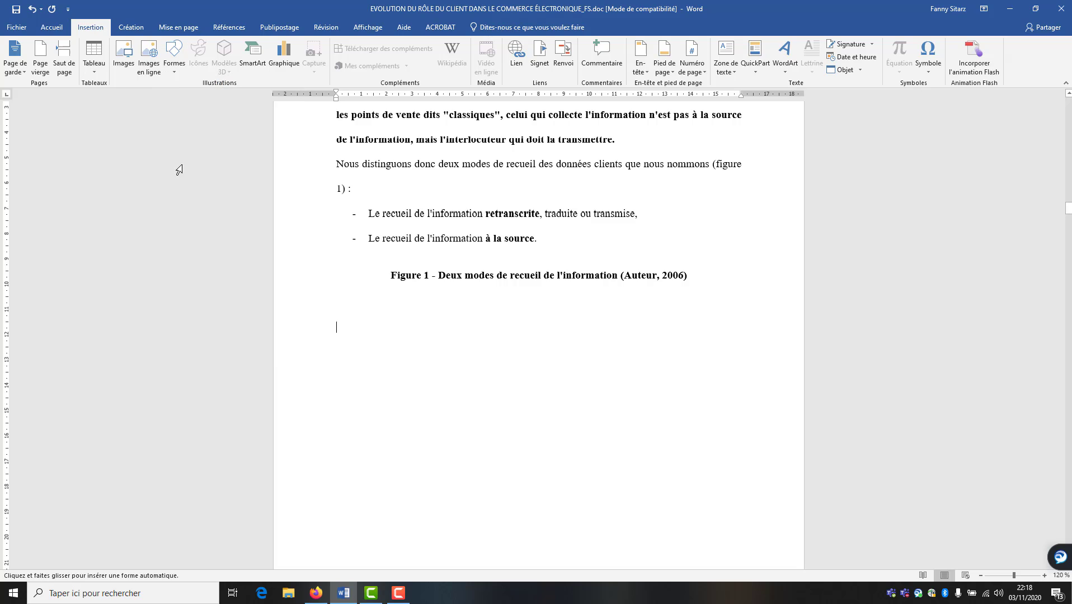
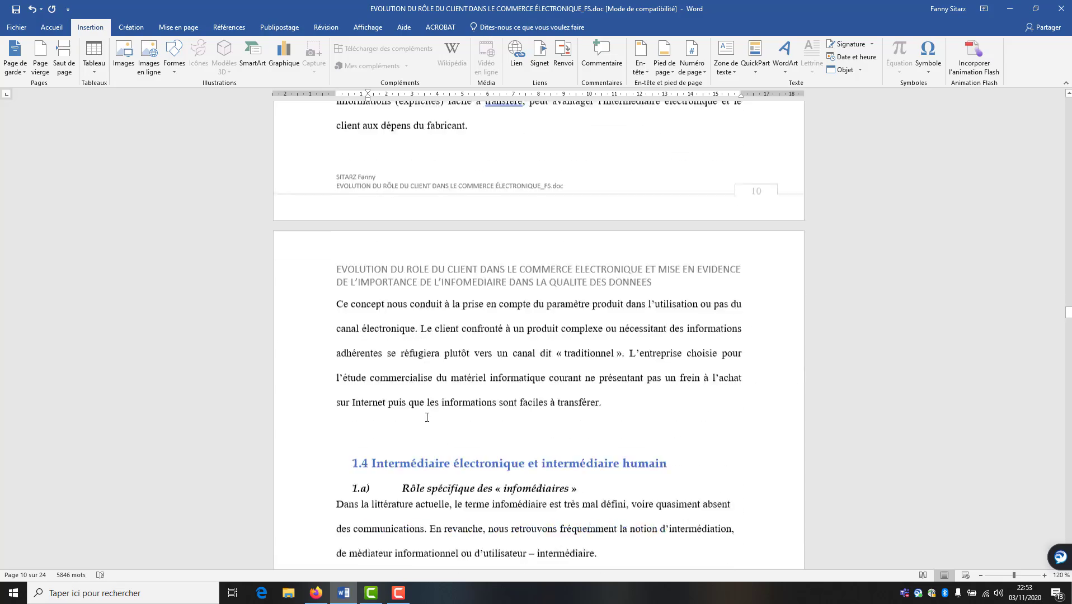
# Scroll down to the Figure 3 information-collection diagram on page 15
pyautogui.scroll(-20, 427, 421)
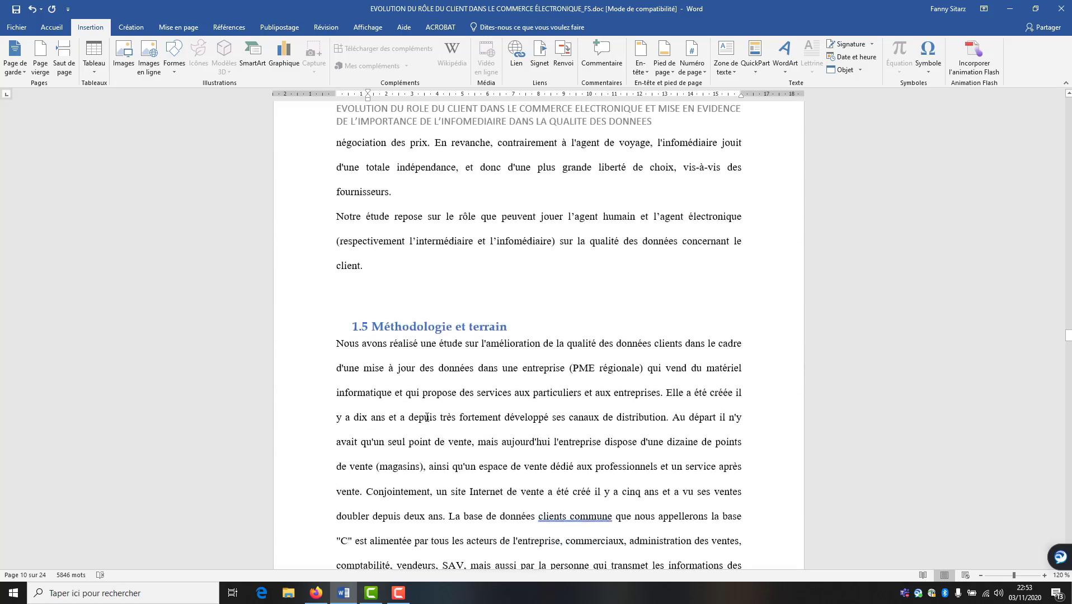
pyautogui.scroll(-20, 427, 418)
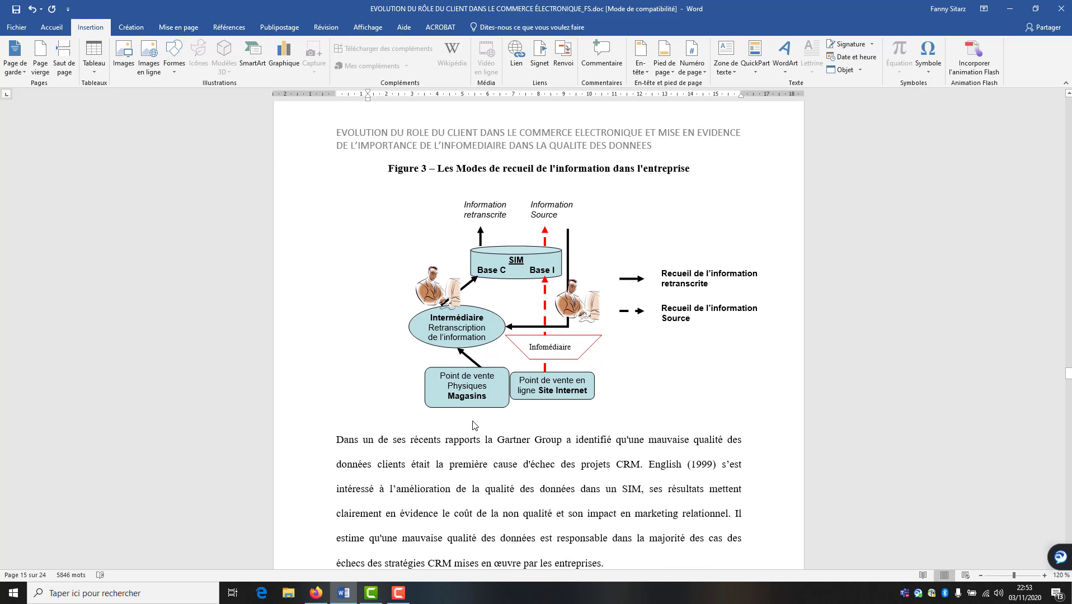
# Caption the diagram 'Figure 3 : Les Modes de recueil de l'information dans l'entreprise'
pyautogui.click(447, 424)
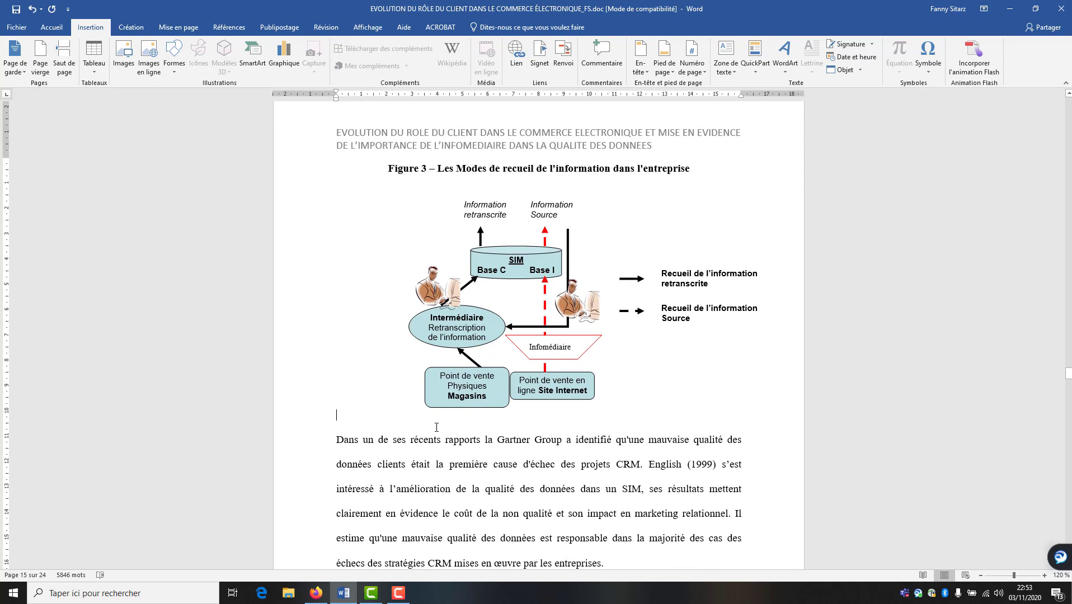
pyautogui.press('Return')
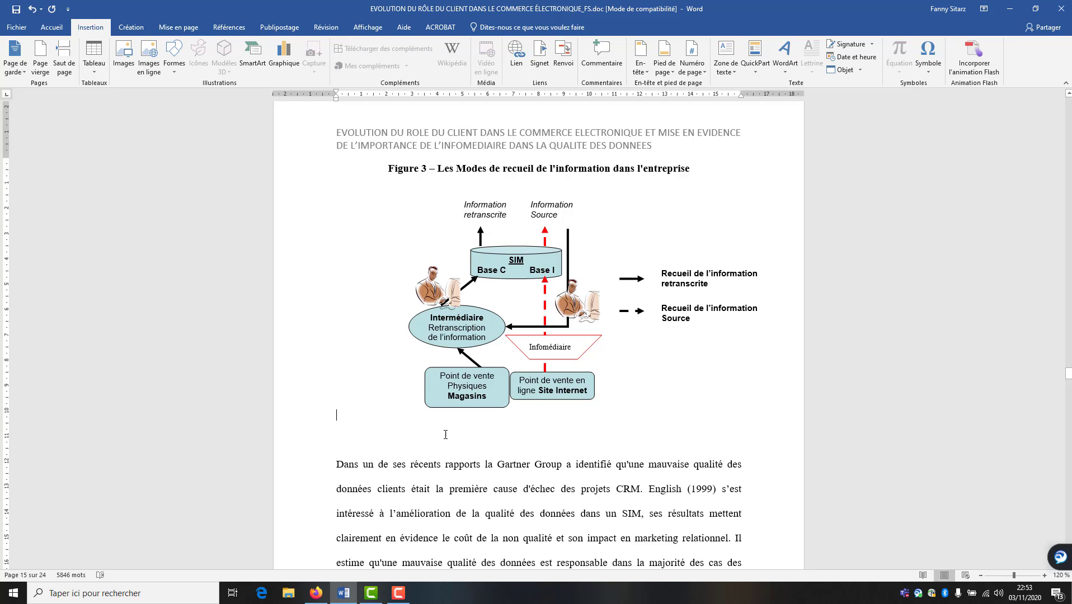
pyautogui.click(406, 441)
pyautogui.click(229, 28)
pyautogui.click(447, 63)
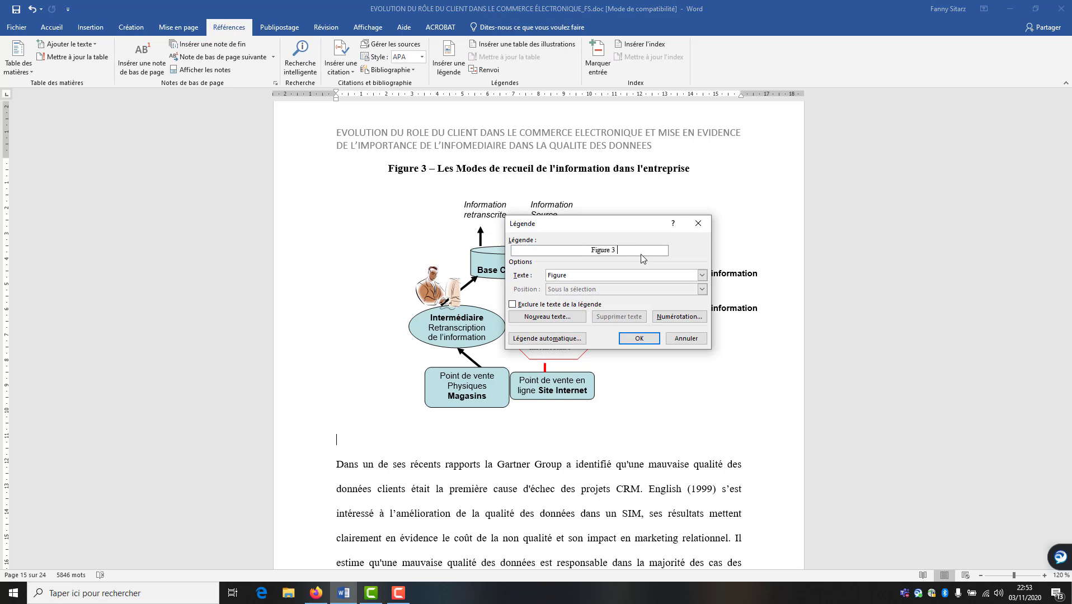
pyautogui.write(': ')
pyautogui.write('Les Modes de re')
pyautogui.write('cueil d')
pyautogui.write("e l'inform")
pyautogui.write('ation ')
pyautogui.write("dans l'en")
pyautogui.write('treprise')
pyautogui.click(642, 340)
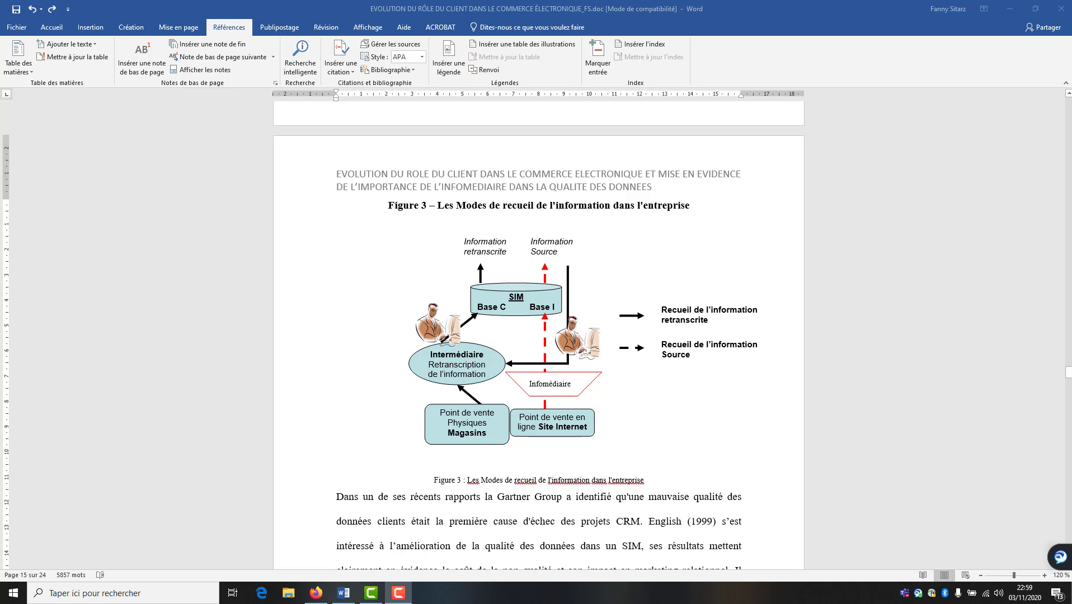
# Type the heading 'Tables des illustrations' on the line below the table of contents
pyautogui.moveTo(1069, 372); pyautogui.dragTo(1069, 127)
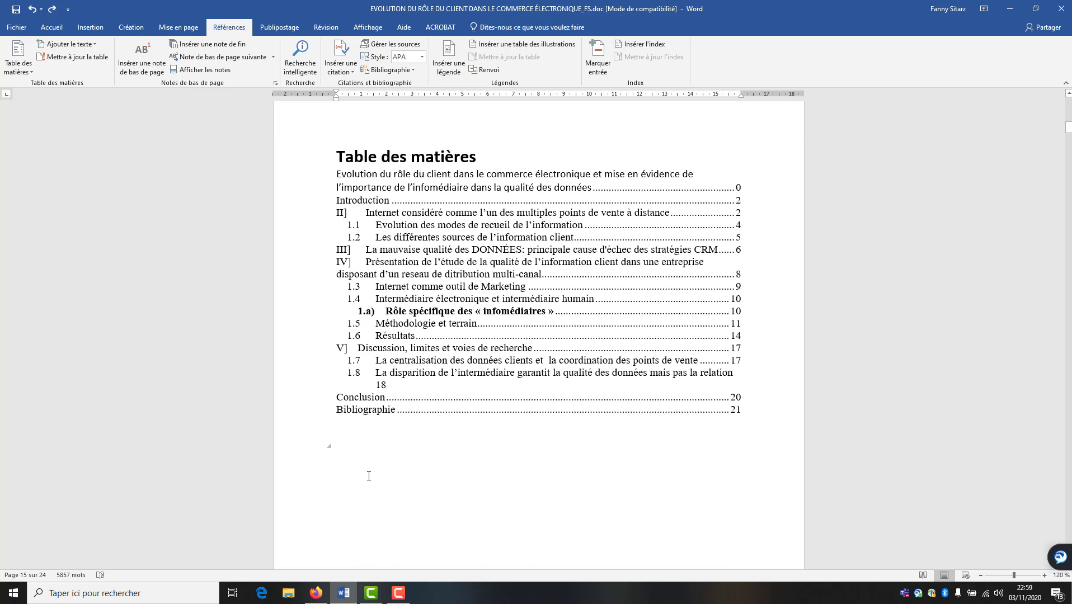
pyautogui.click(358, 447)
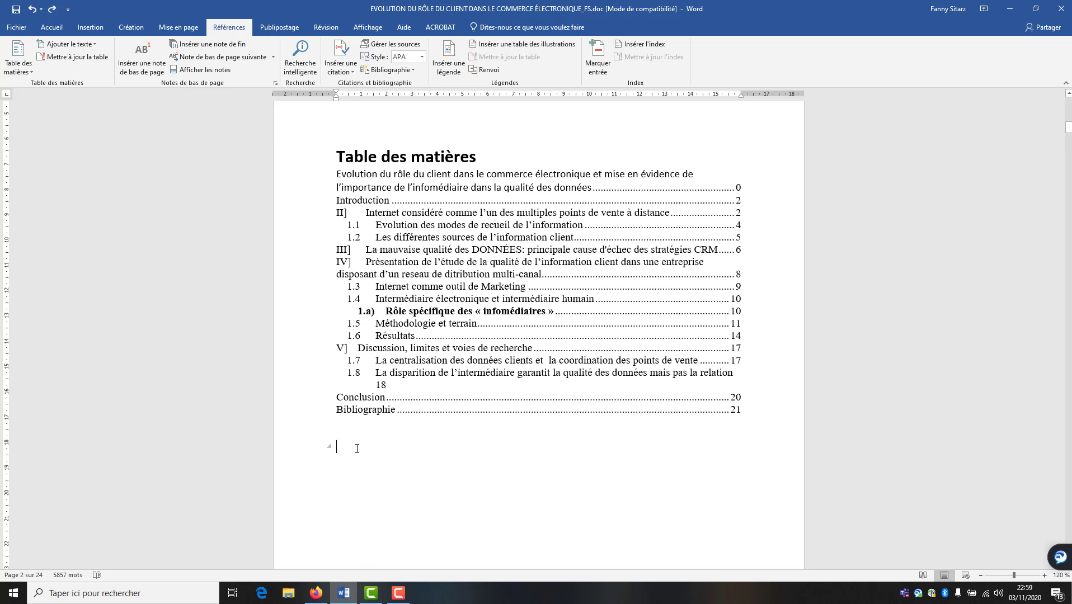
pyautogui.write('Tables')
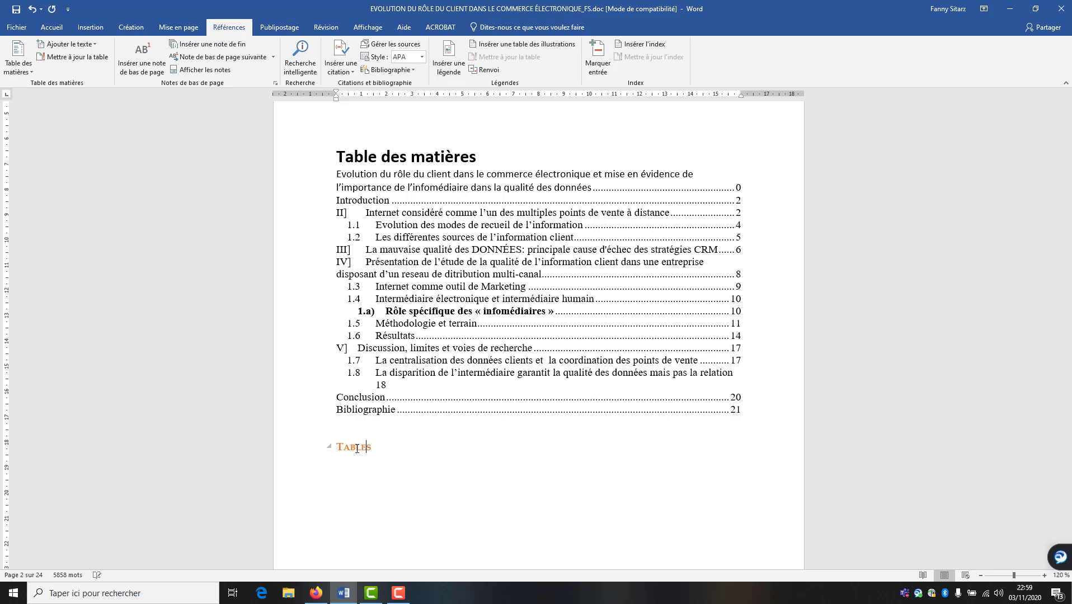
pyautogui.write(' des ill')
pyautogui.write('ustrations')
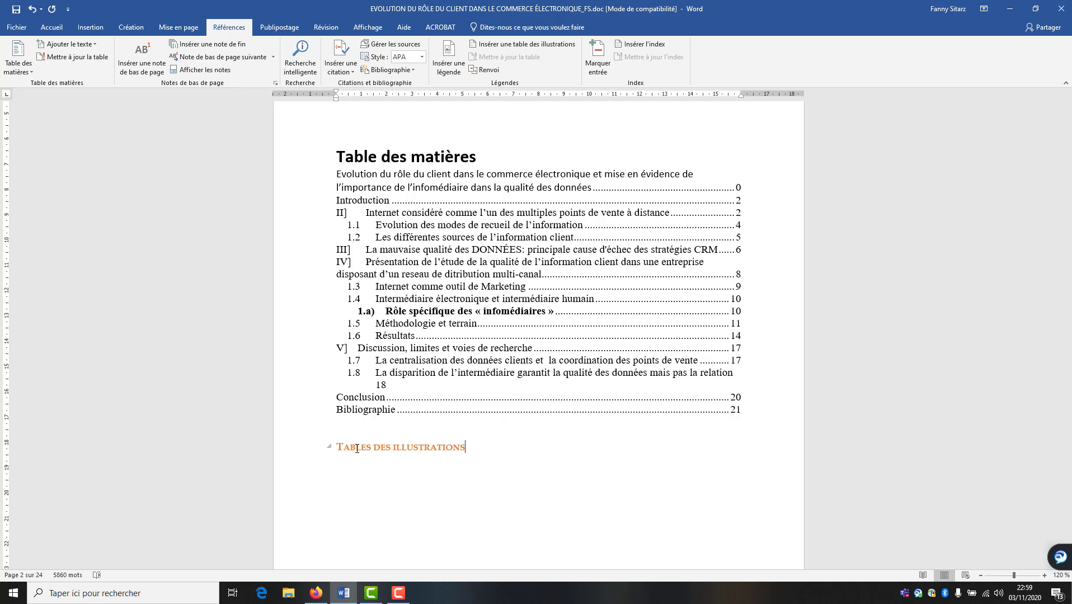
# Copy the Table des matières heading's formatting onto the new heading and add a line after it
pyautogui.click(302, 162)
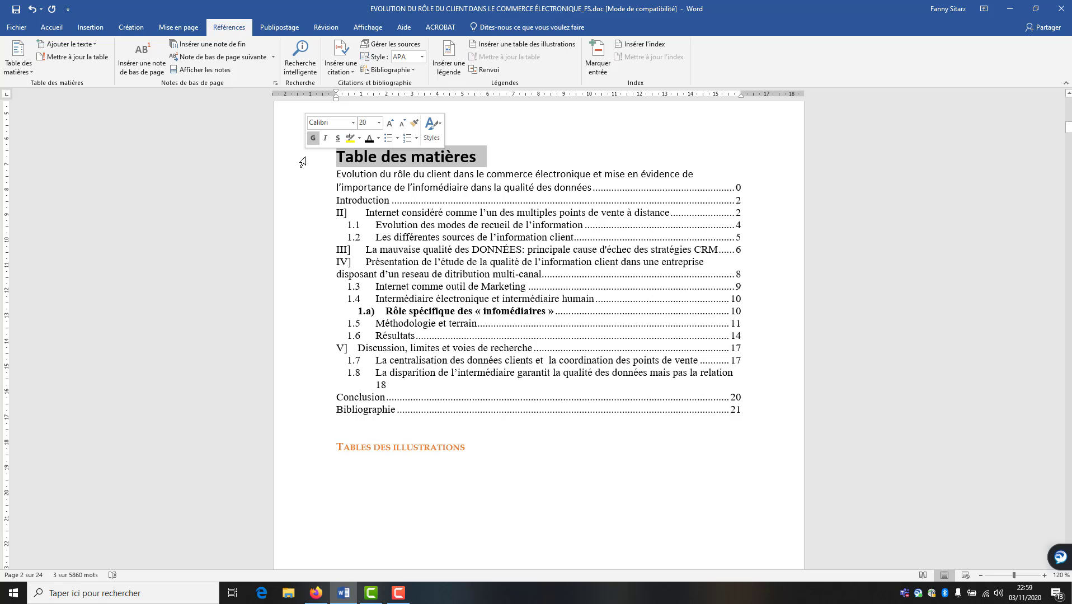
pyautogui.click(52, 28)
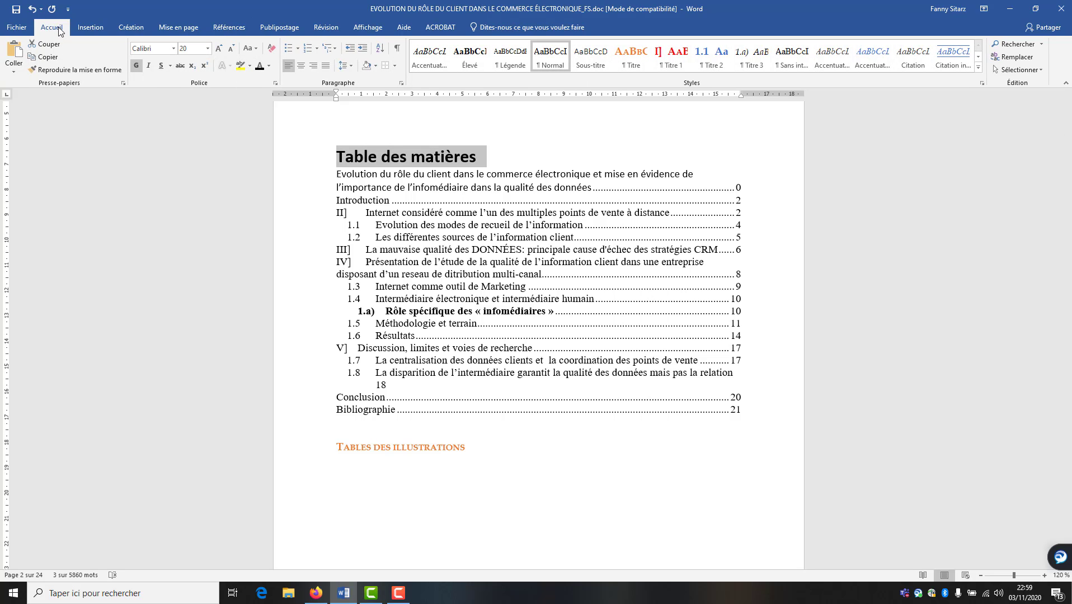
pyautogui.click(64, 69)
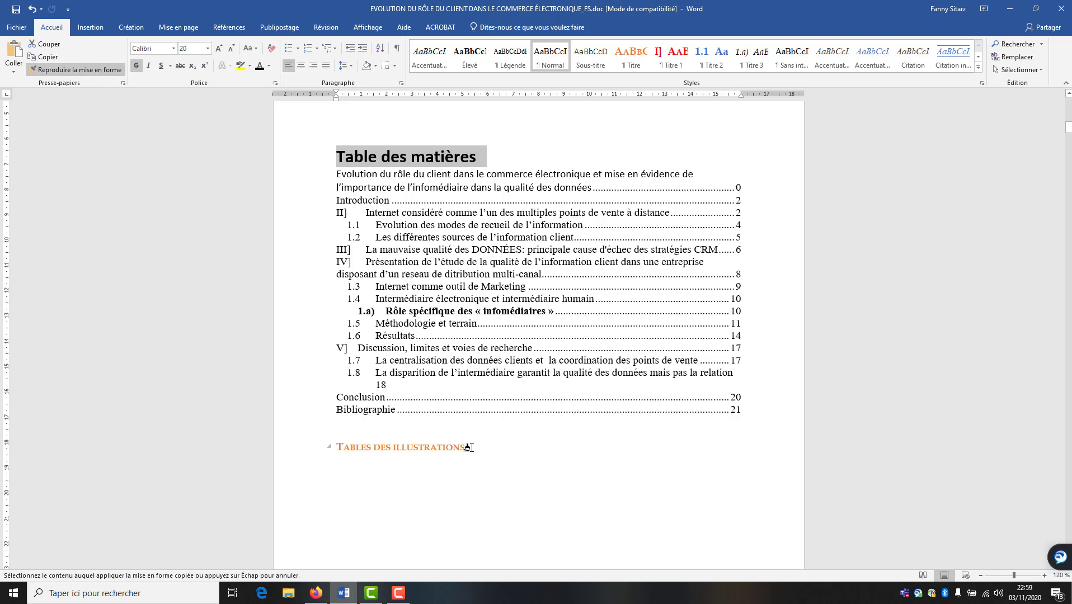
pyautogui.moveTo(469, 445); pyautogui.dragTo(323, 445)
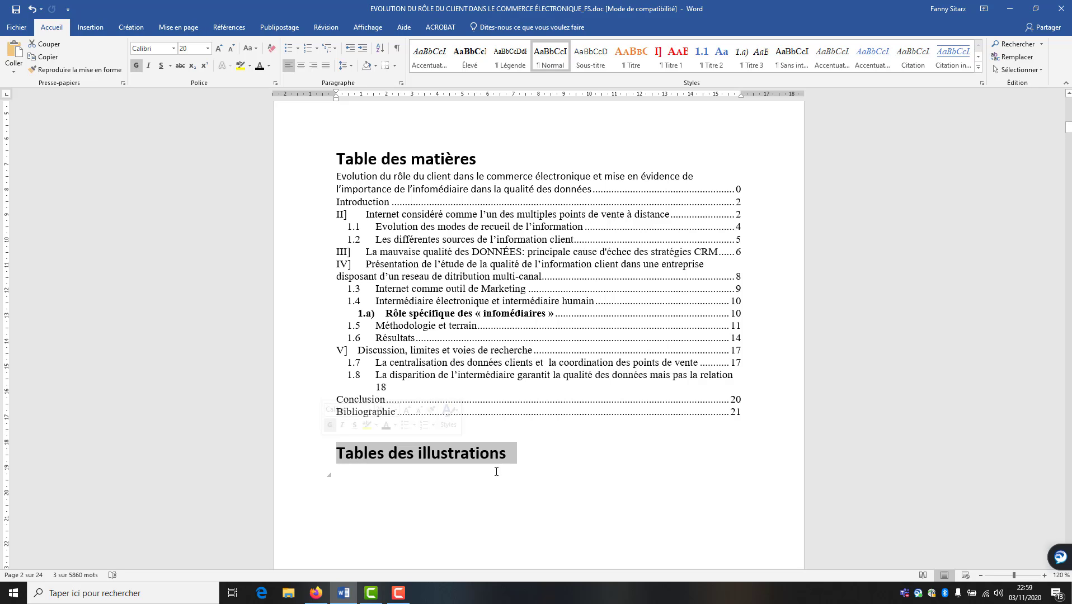
pyautogui.click(495, 473)
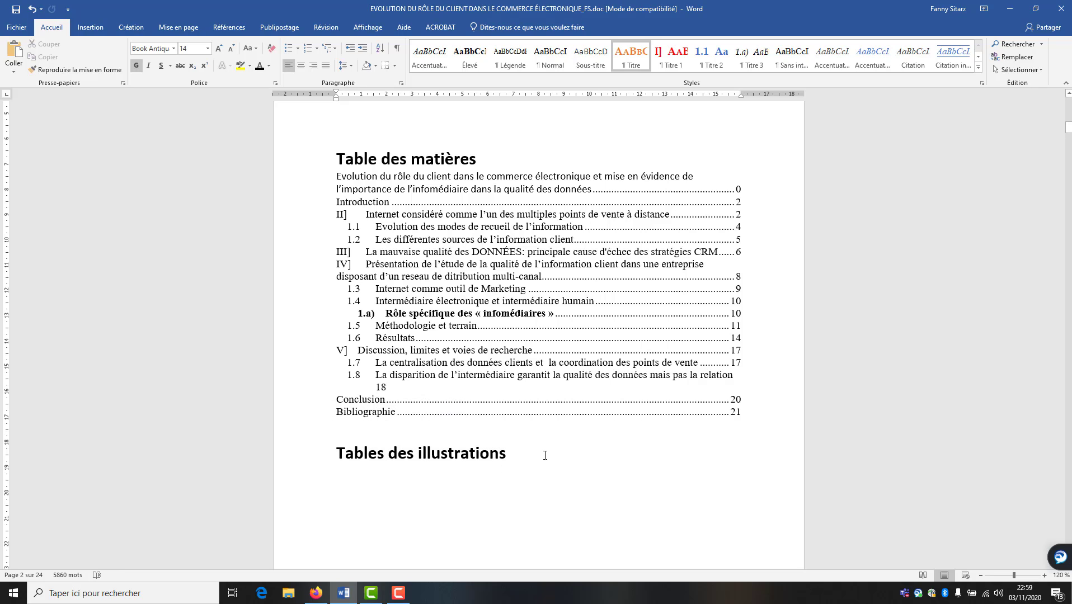
pyautogui.click(504, 465)
pyautogui.press('Return')
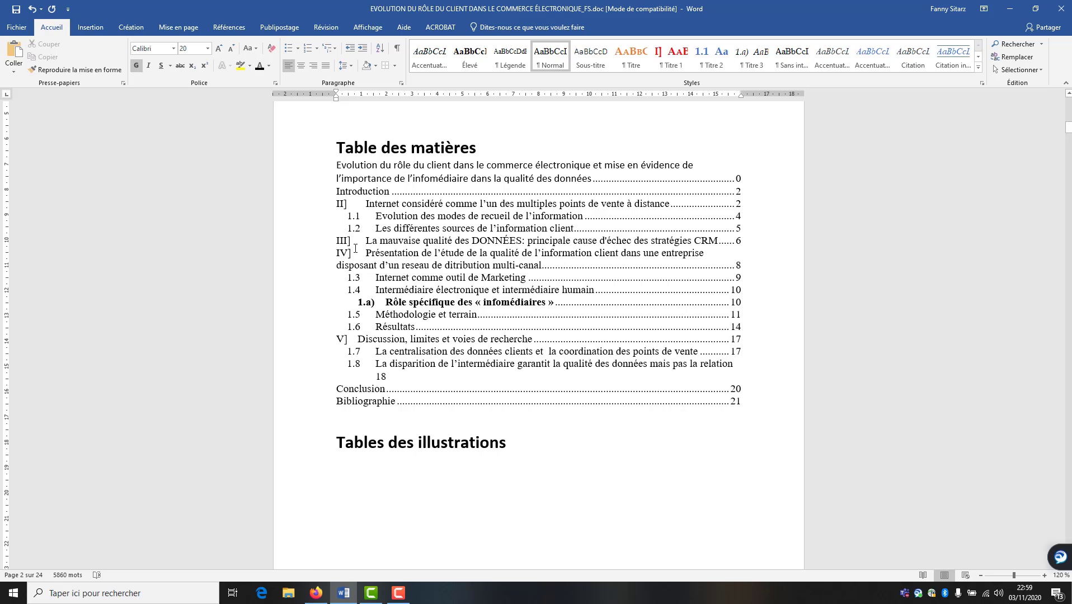
# Insert a table of figures using the Figure label, listing Figures 1–3 on pages 5, 7 and 14
pyautogui.click(229, 27)
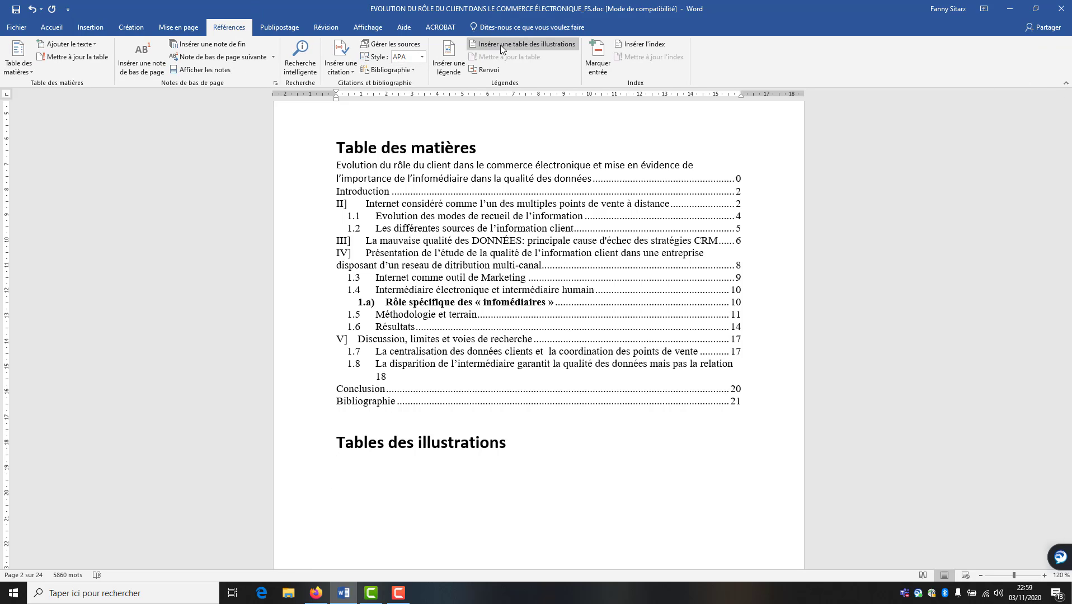
pyautogui.click(502, 47)
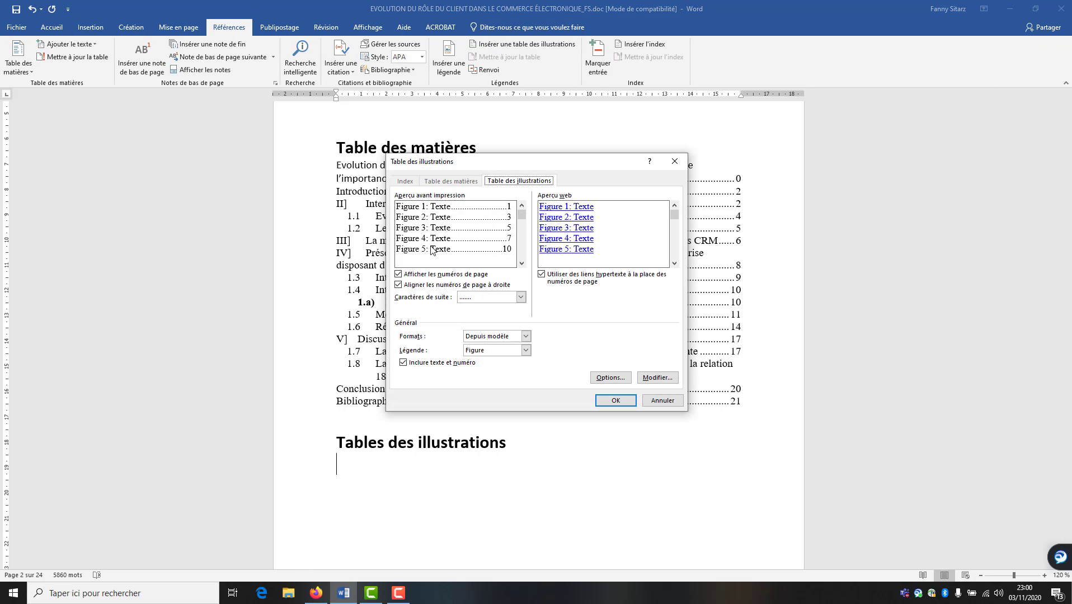
pyautogui.click(500, 352)
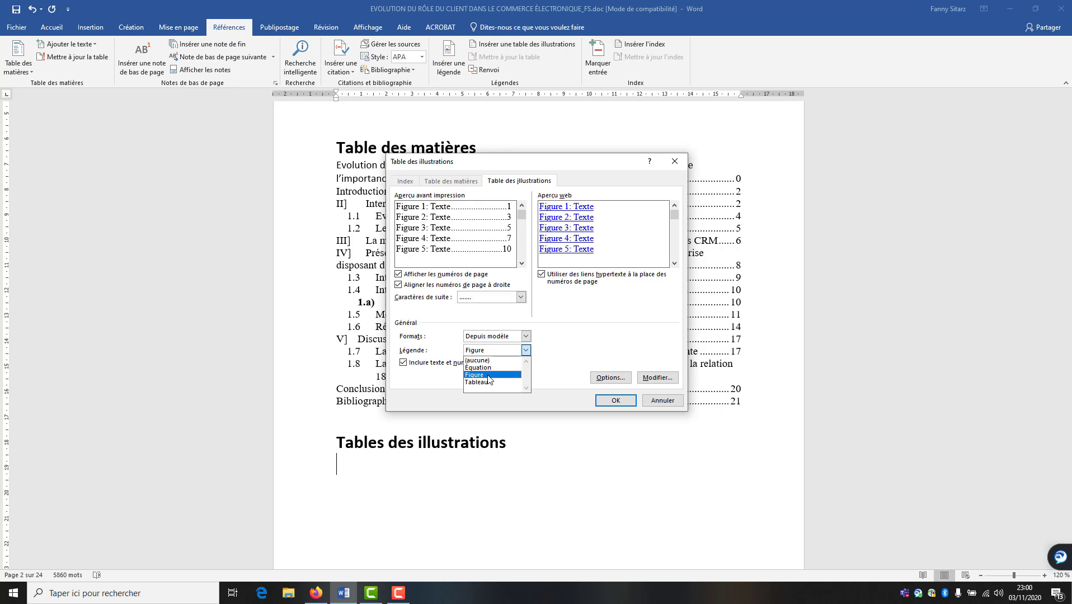
pyautogui.click(488, 376)
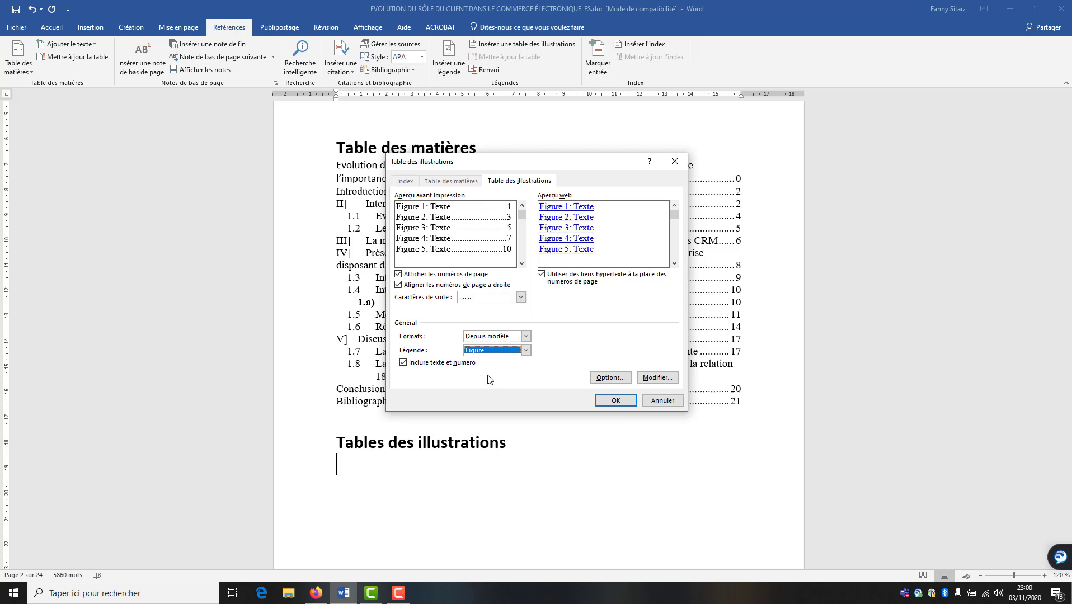
pyautogui.click(615, 401)
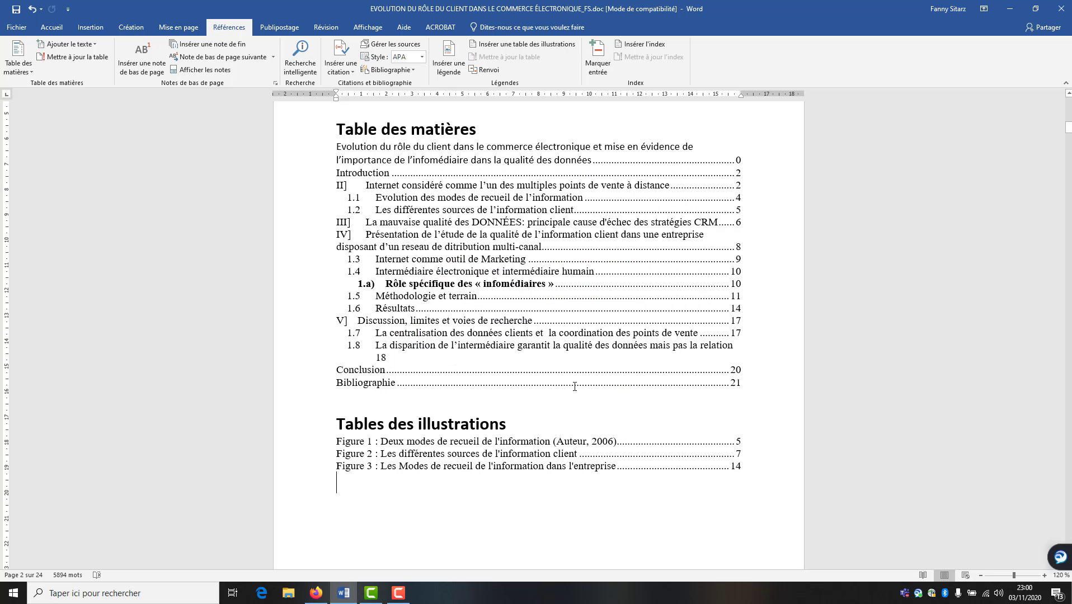
pyautogui.click(307, 446)
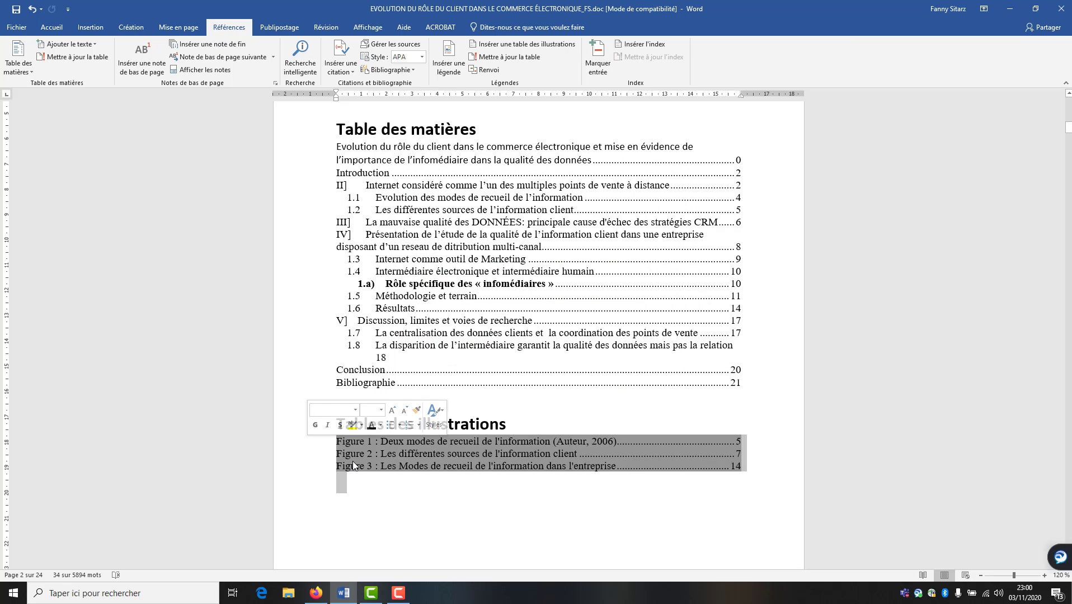
pyautogui.click(511, 508)
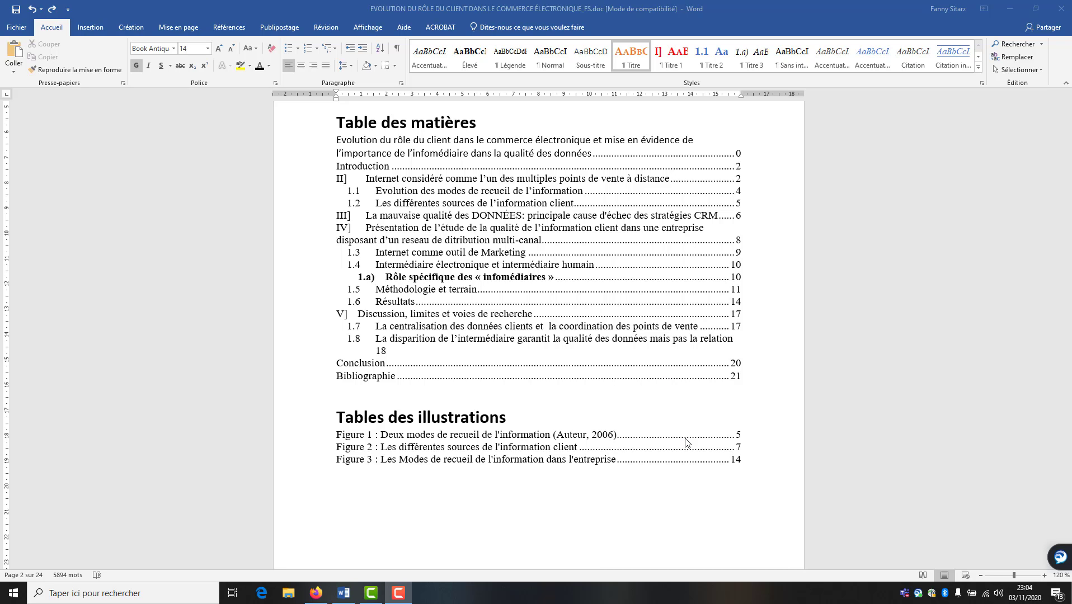
# Delete the empty line above the 1.1 heading
pyautogui.scroll(-6, 714, 434)
pyautogui.scroll(-6, 714, 438)
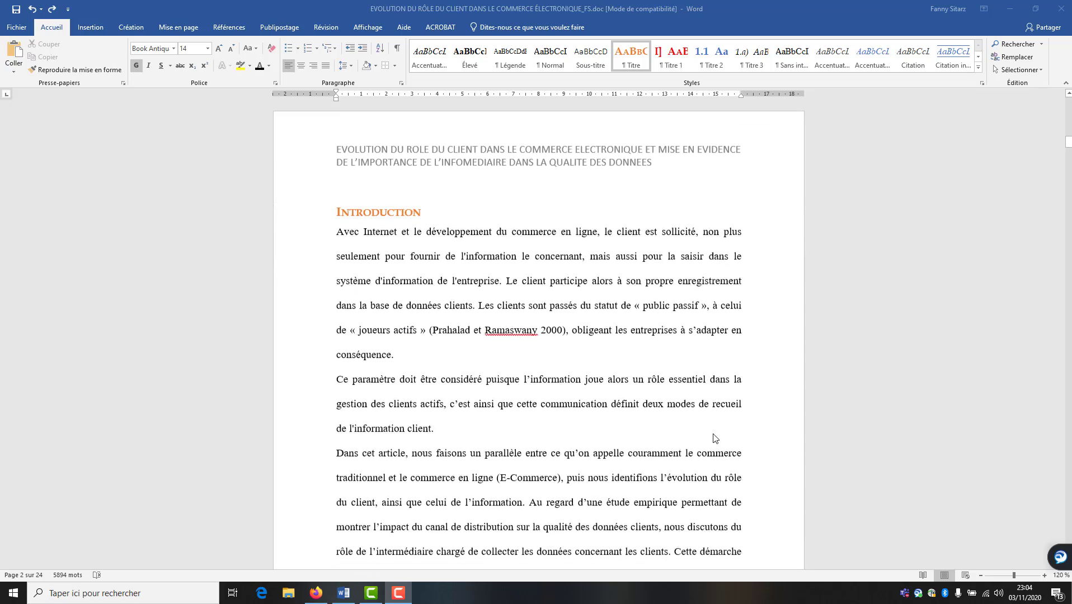
pyautogui.scroll(-8, 715, 440)
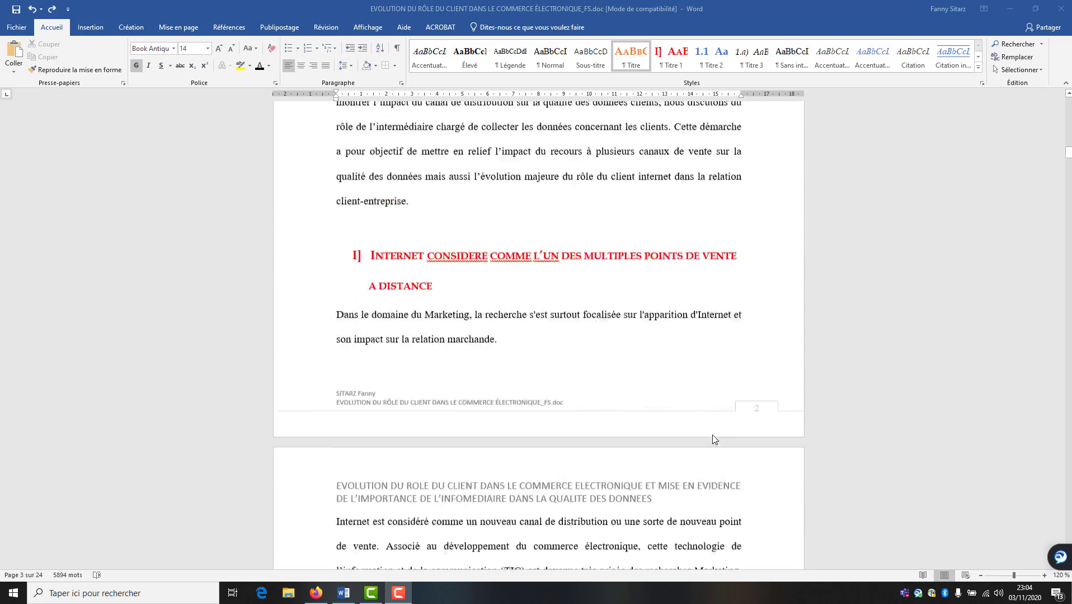
pyautogui.scroll(-8, 712, 440)
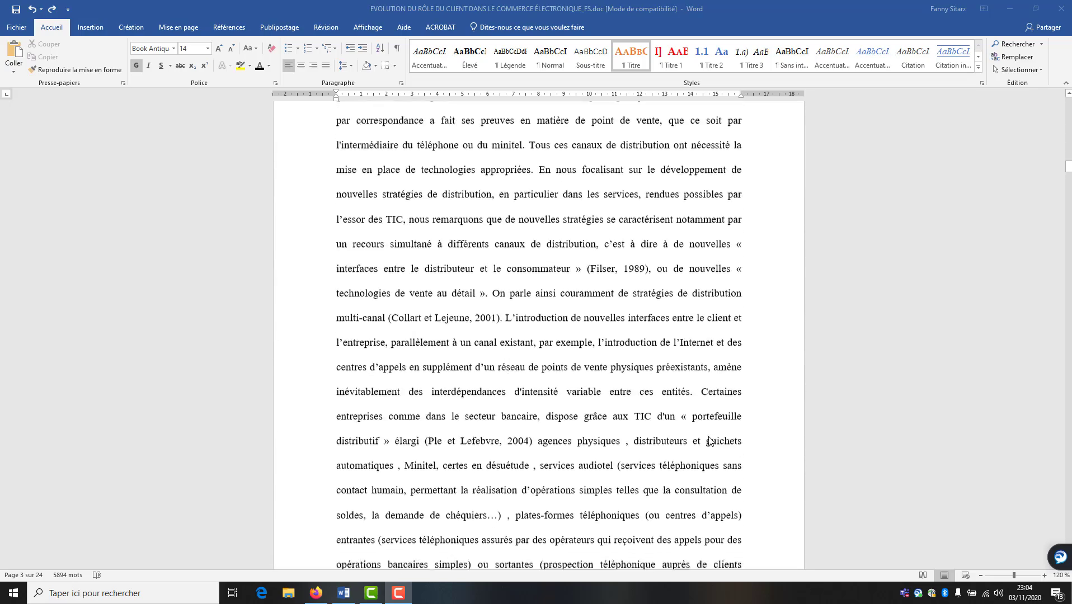
pyautogui.scroll(-3, 711, 441)
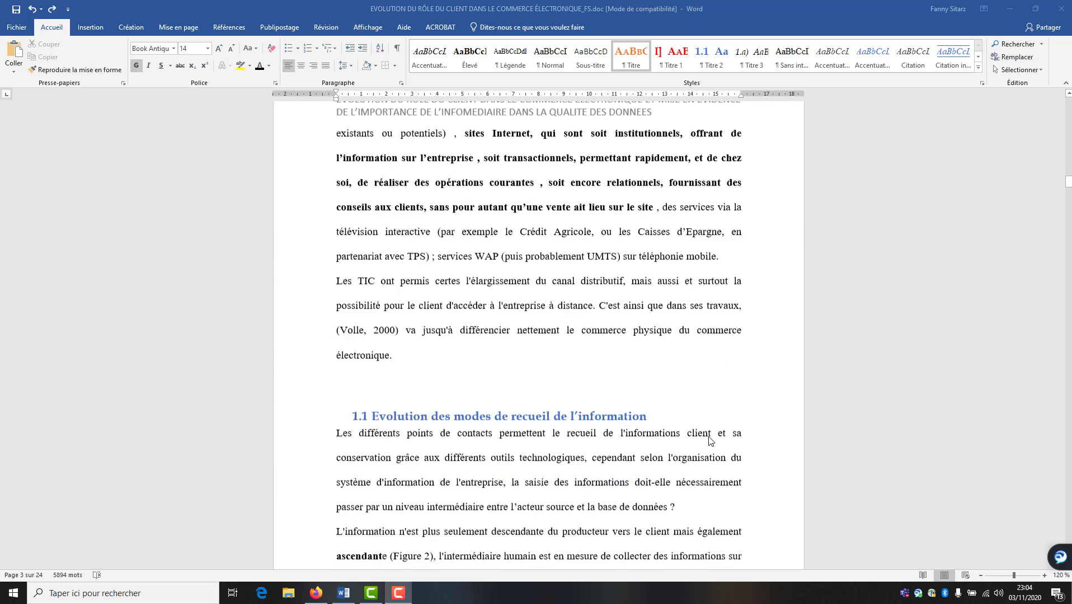
pyautogui.click(406, 359)
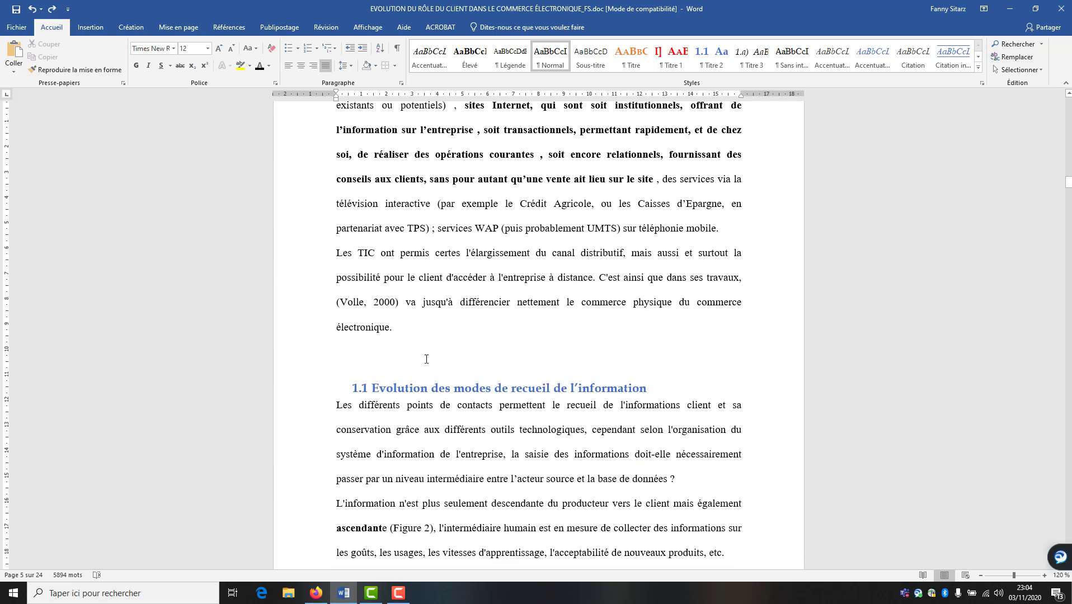
pyautogui.press('BackSpace')
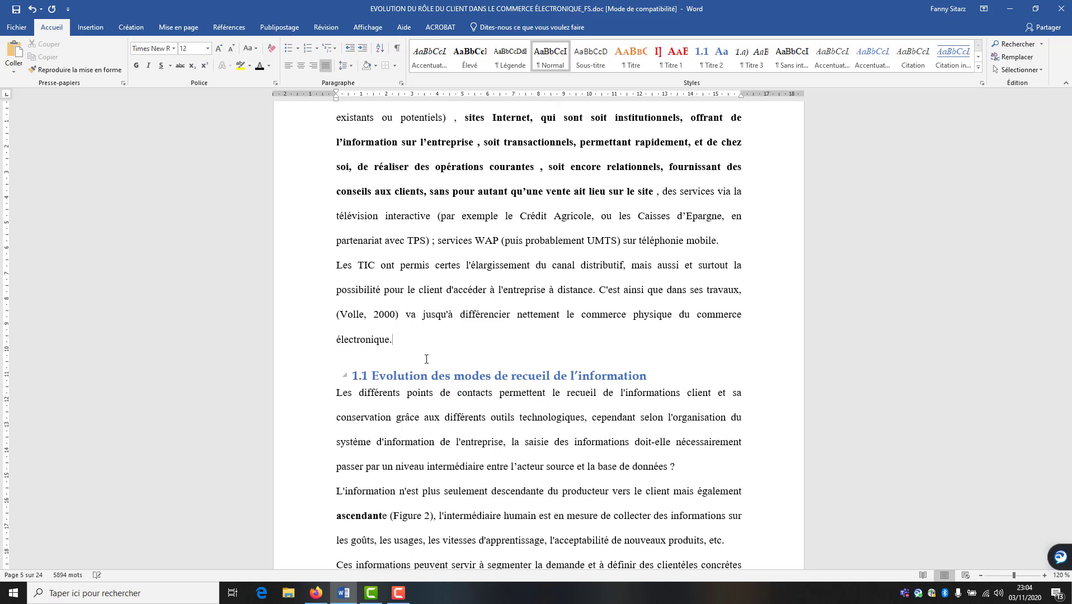
# Remove the empty lines above the 1.2 heading
pyautogui.scroll(-9, 513, 446)
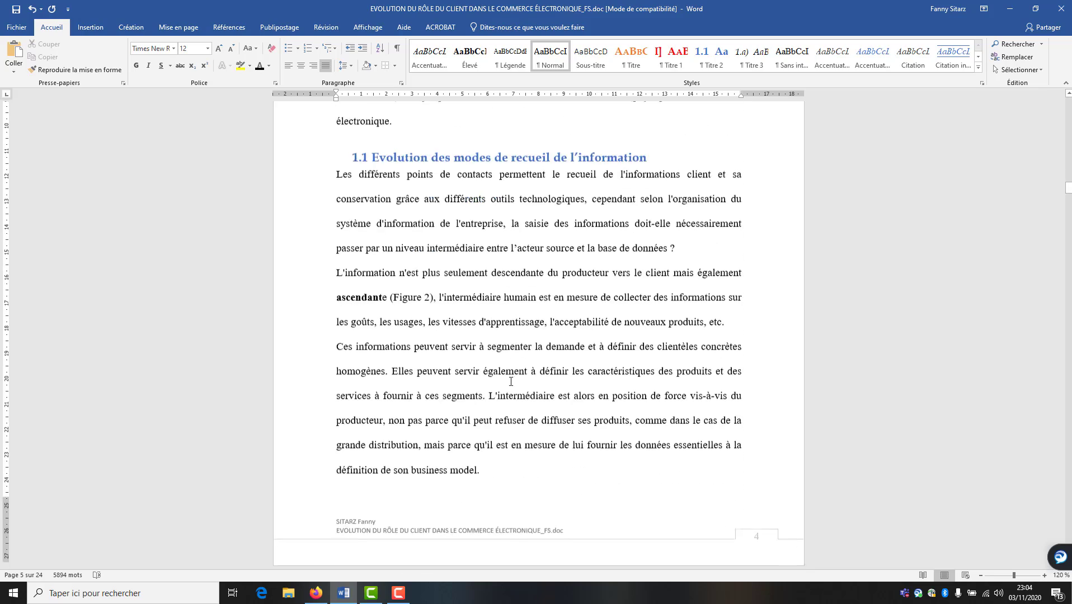
pyautogui.scroll(-15, 514, 446)
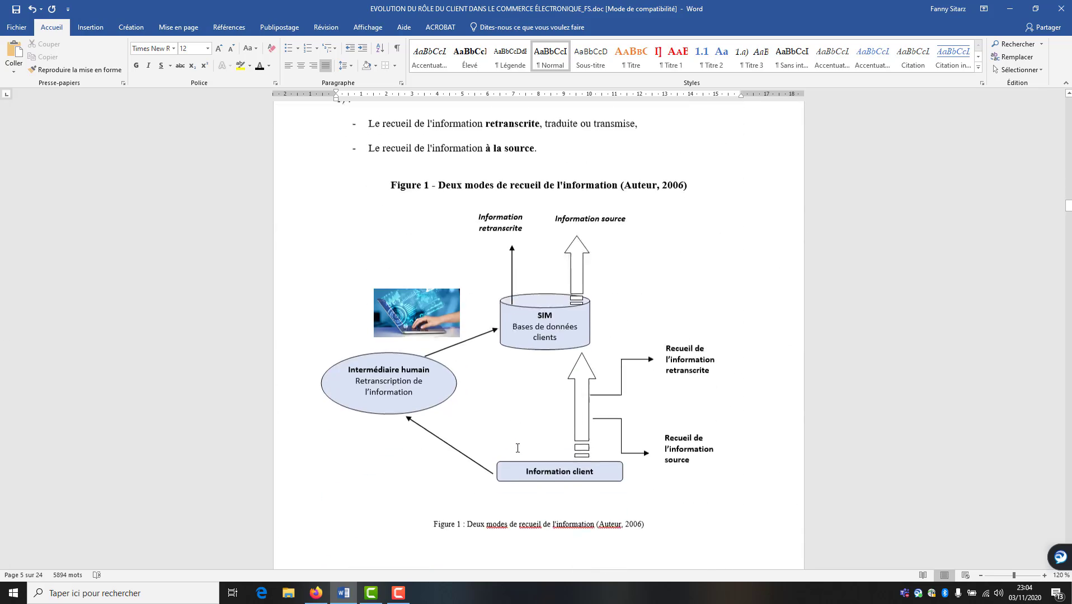
pyautogui.scroll(-7, 720, 380)
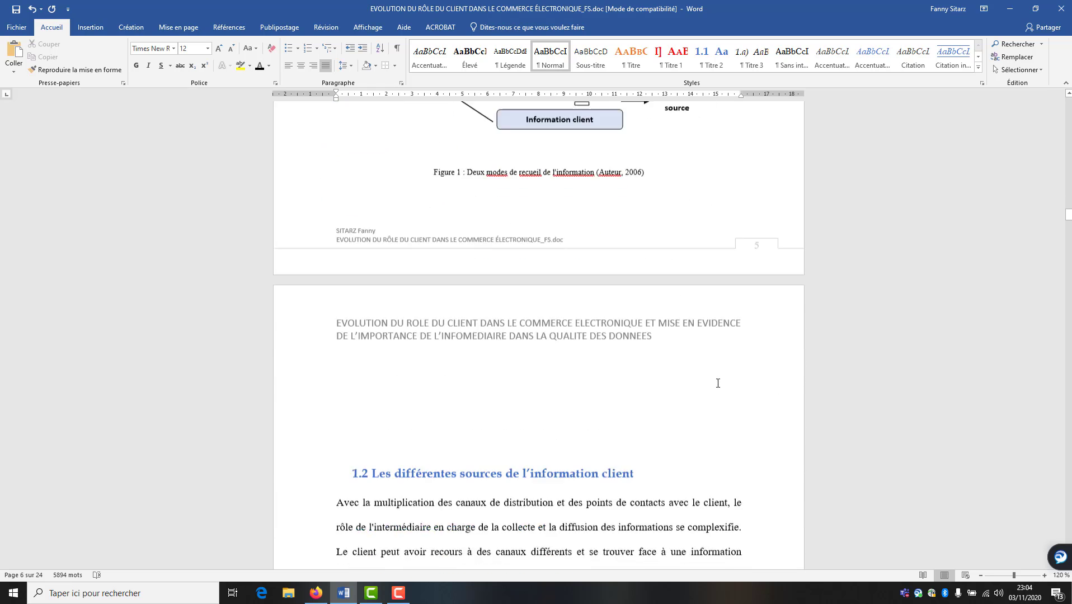
pyautogui.click(459, 407)
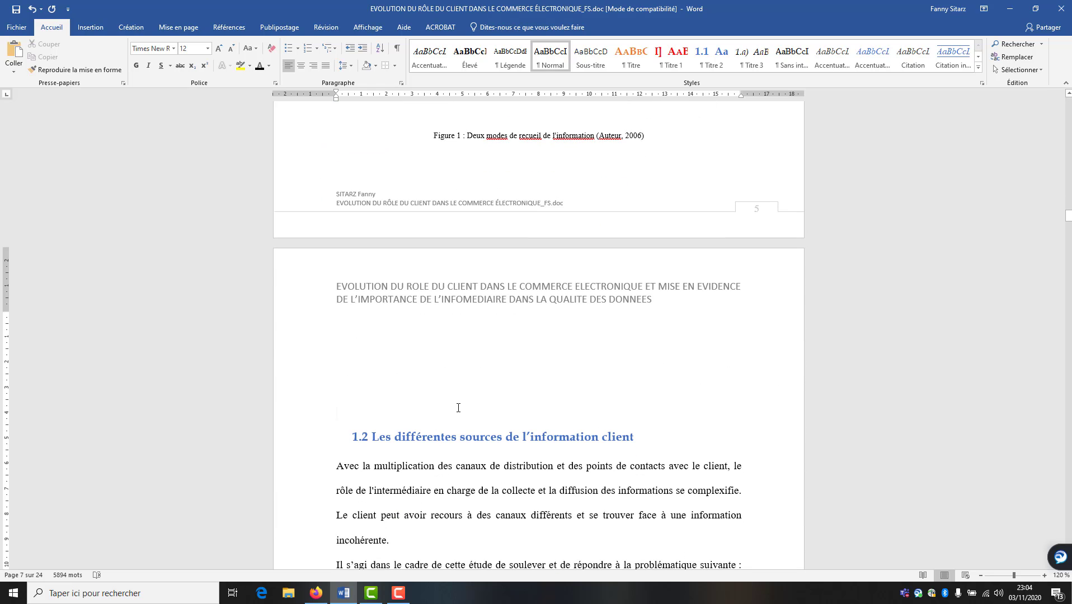
pyautogui.press('BackSpace')
pyautogui.press('BackSpace')
pyautogui.press('BackSpace')
pyautogui.click(438, 391)
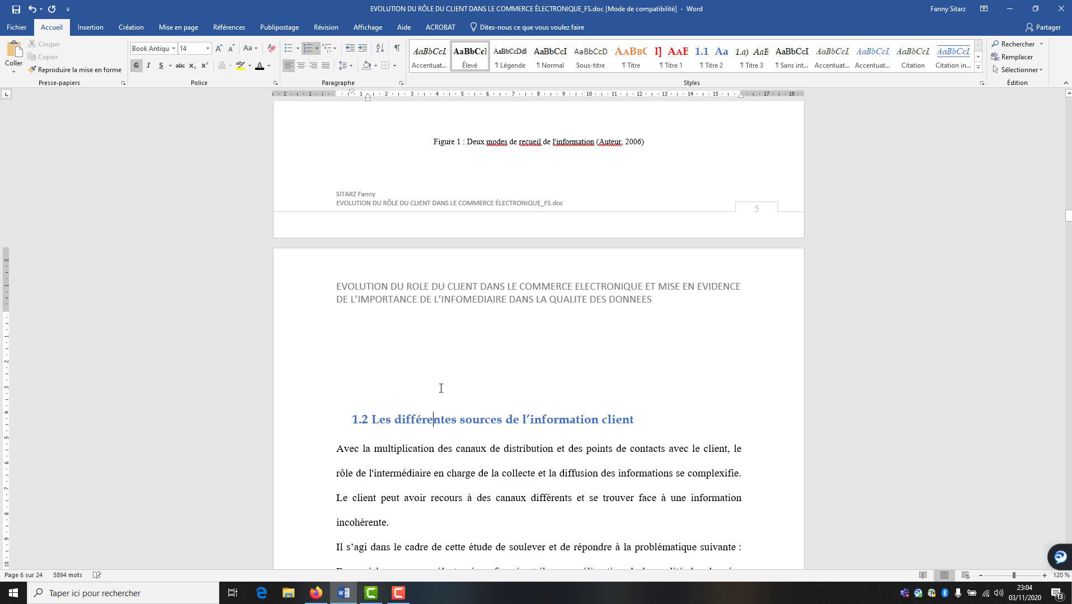
pyautogui.click(427, 381)
pyautogui.click(364, 378)
pyautogui.click(389, 374)
pyautogui.doubleClick(485, 357)
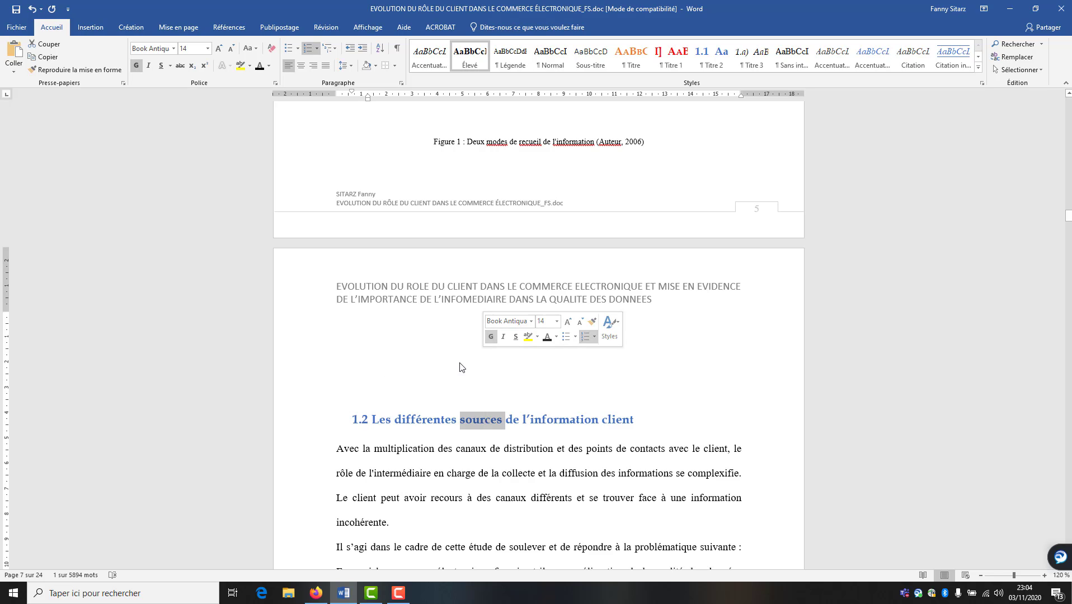
pyautogui.click(457, 362)
# Delete the blank line under the Figure 1 caption and start heading 1.2 on a new page
pyautogui.click(473, 182)
pyautogui.press('BackSpace')
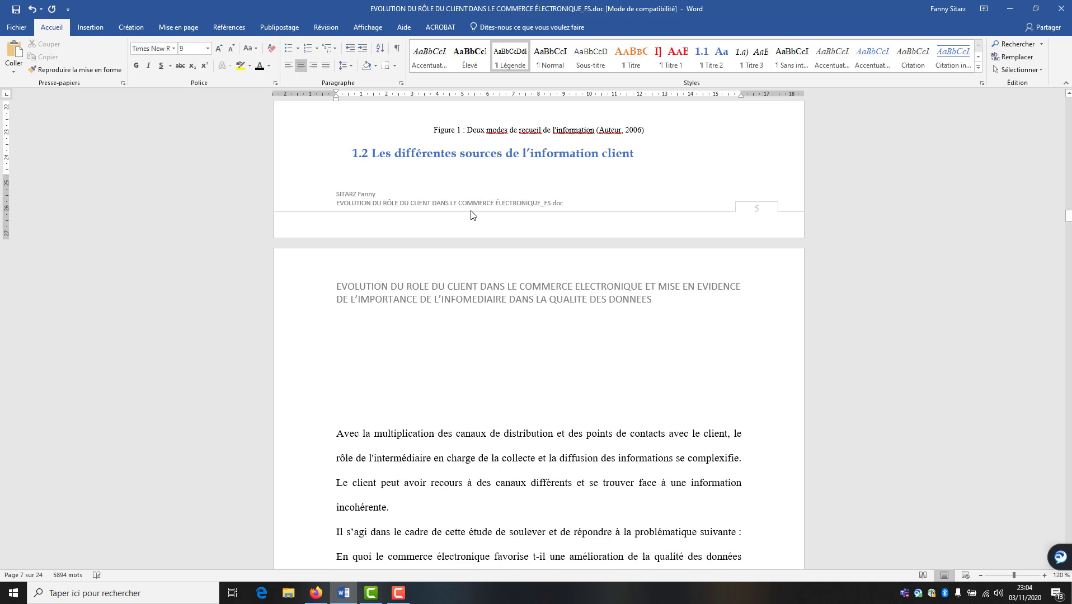
pyautogui.click(99, 31)
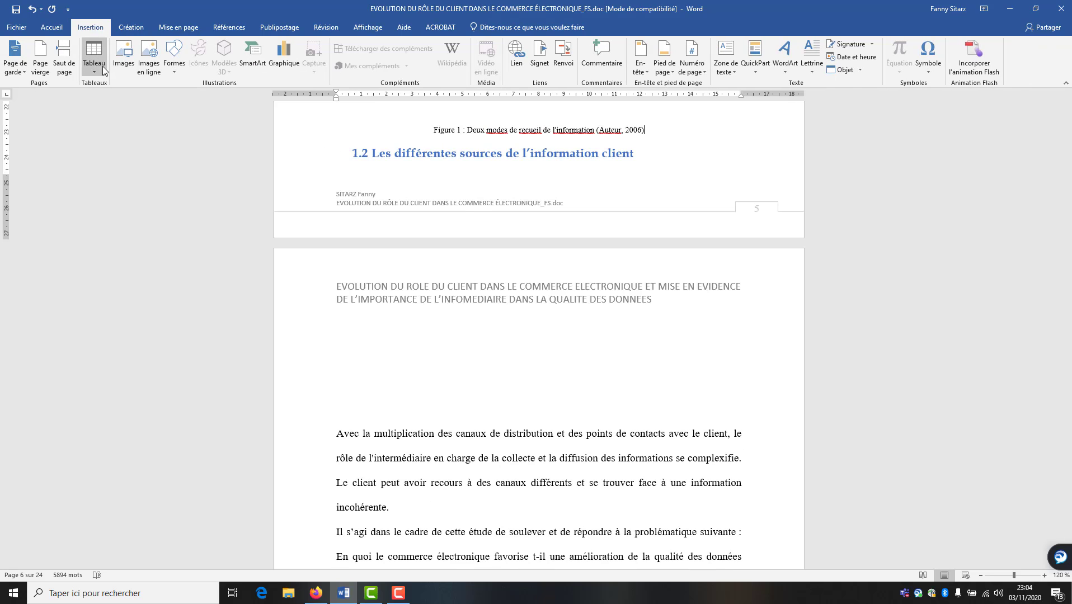
pyautogui.click(63, 63)
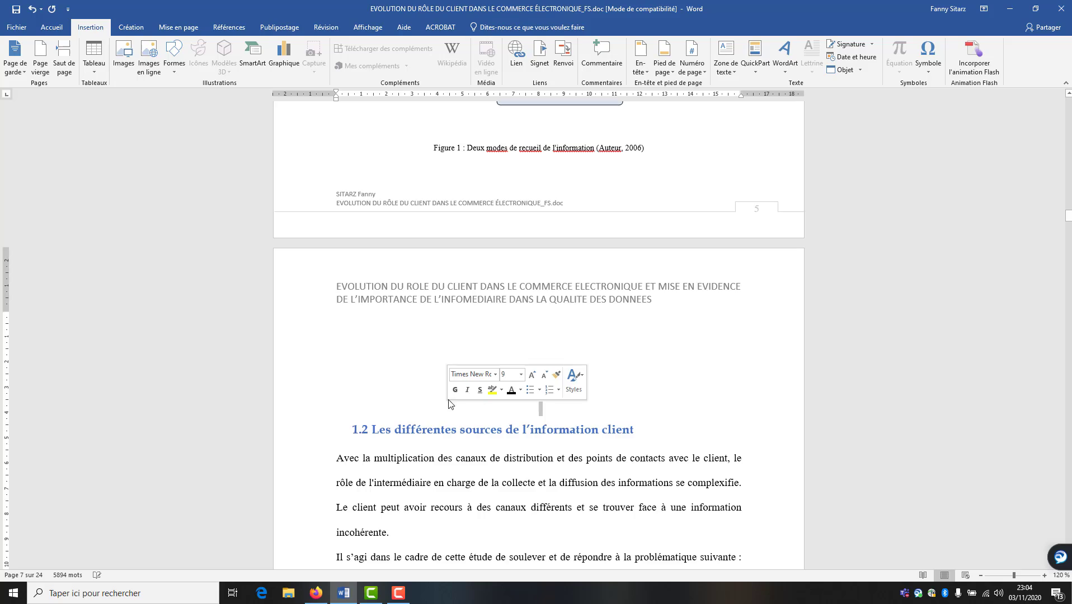
# Push the Figure 3 caption onto the next page and add an empty line after it
pyautogui.scroll(6, 449, 404)
pyautogui.scroll(-10, 461, 445)
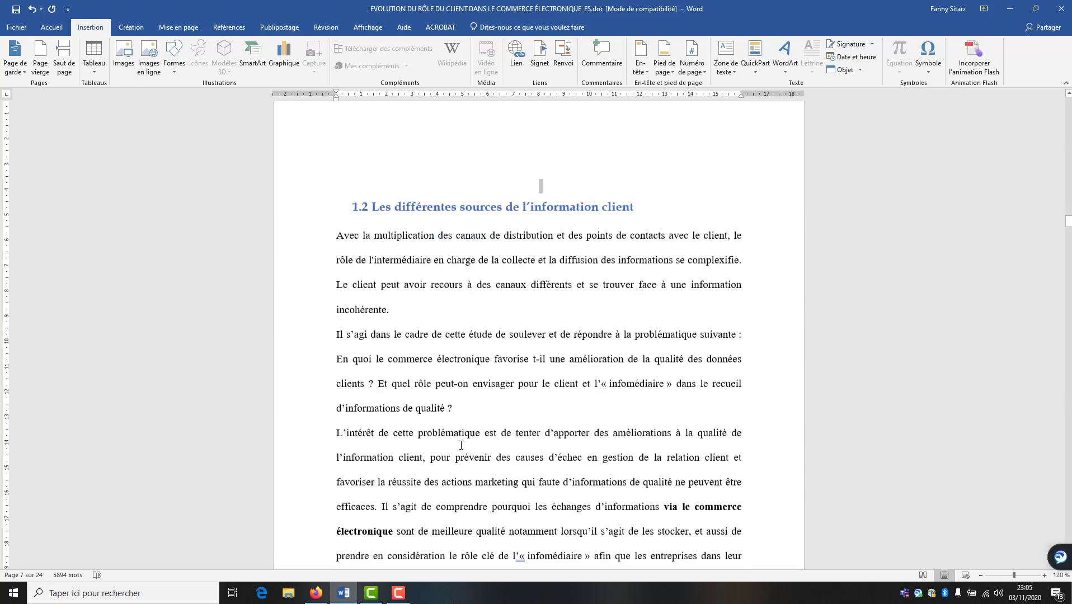
pyautogui.scroll(-15, 461, 445)
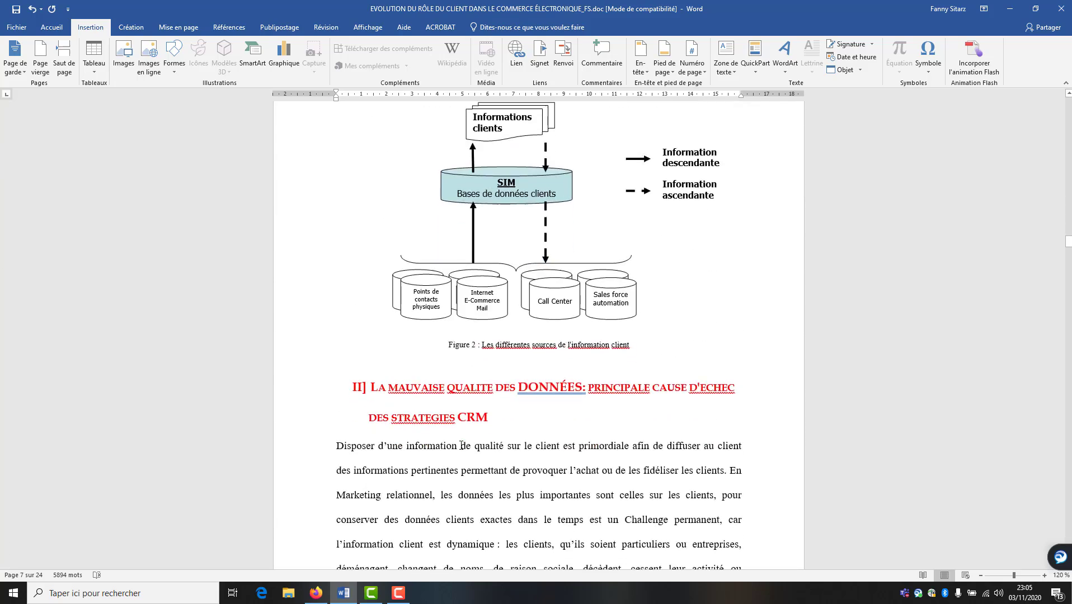
pyautogui.scroll(-15, 461, 445)
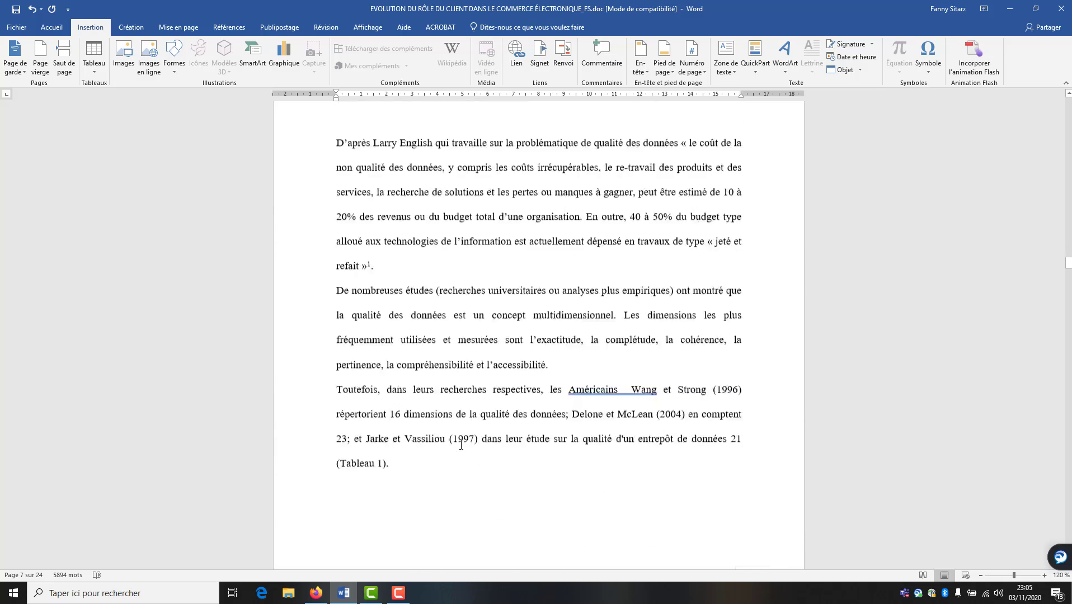
pyautogui.scroll(-15, 461, 445)
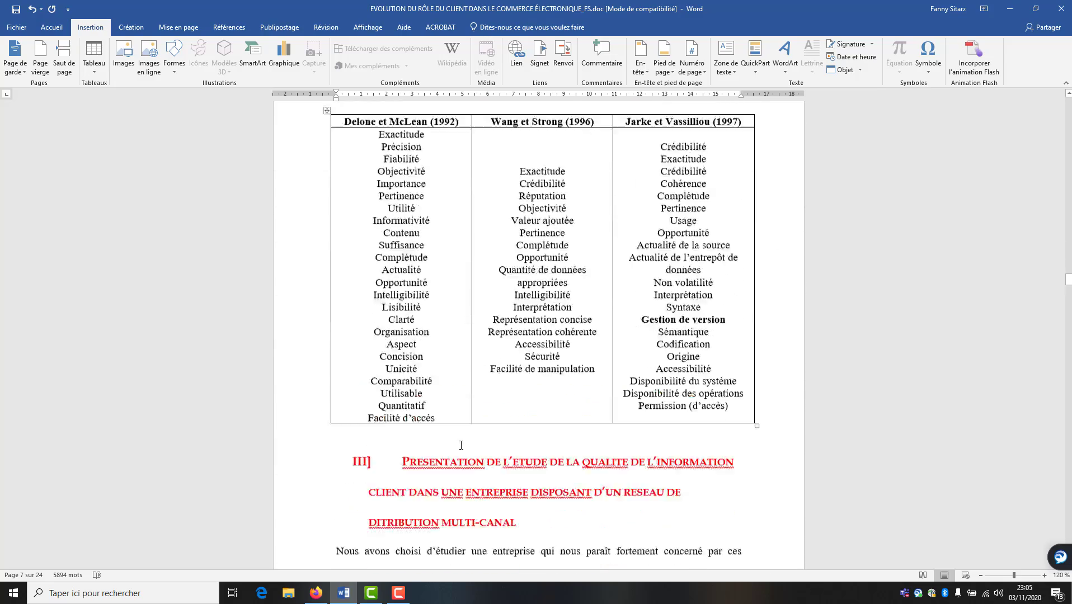
pyautogui.scroll(-11, 461, 445)
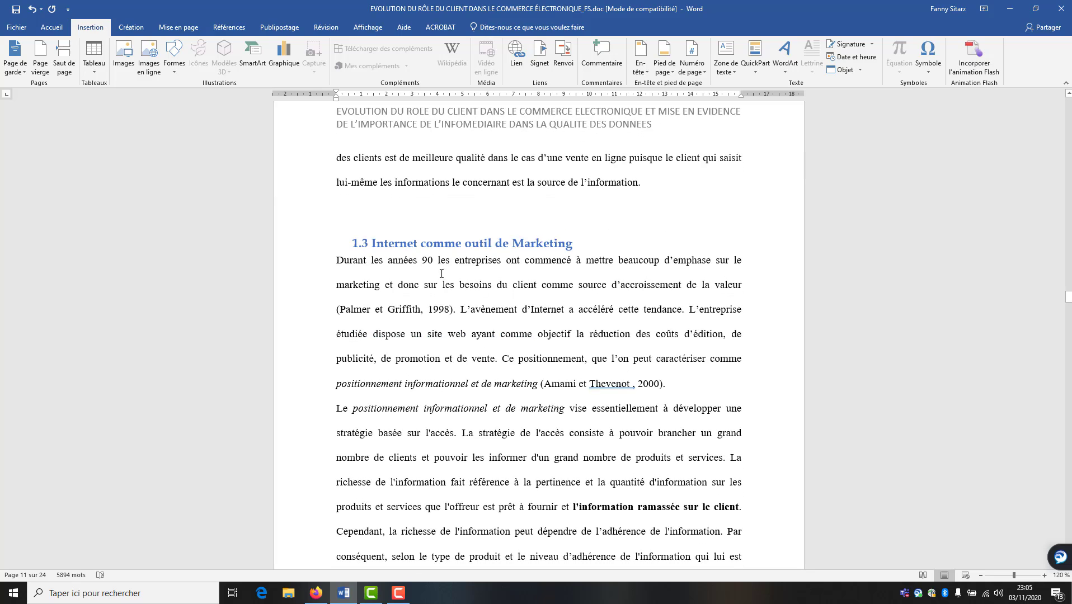
pyautogui.scroll(-10, 430, 314)
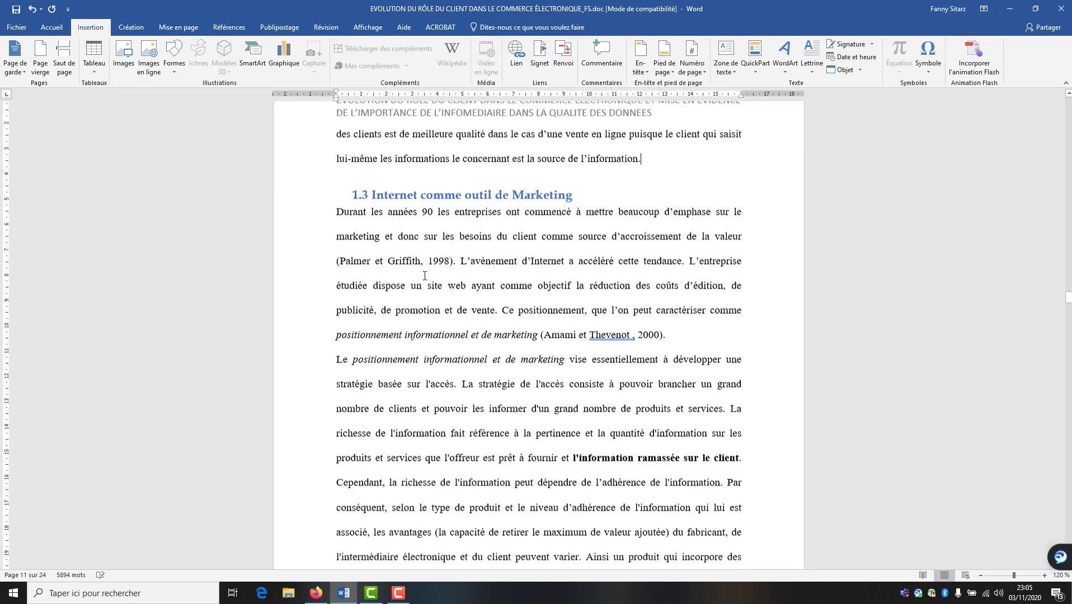
pyautogui.scroll(-6, 431, 315)
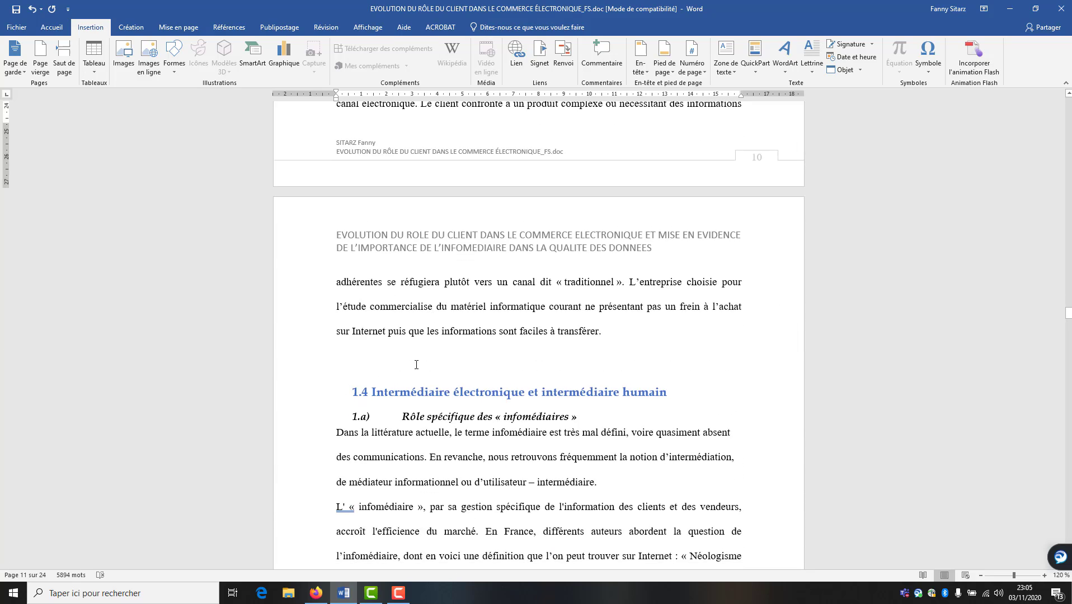
pyautogui.scroll(-8, 416, 365)
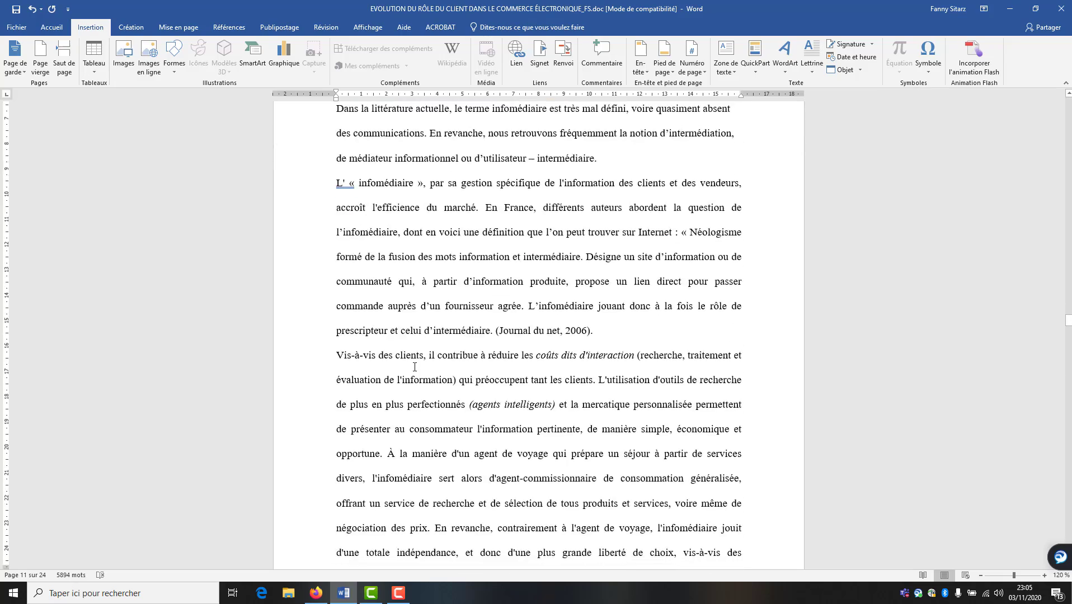
pyautogui.scroll(-6, 415, 367)
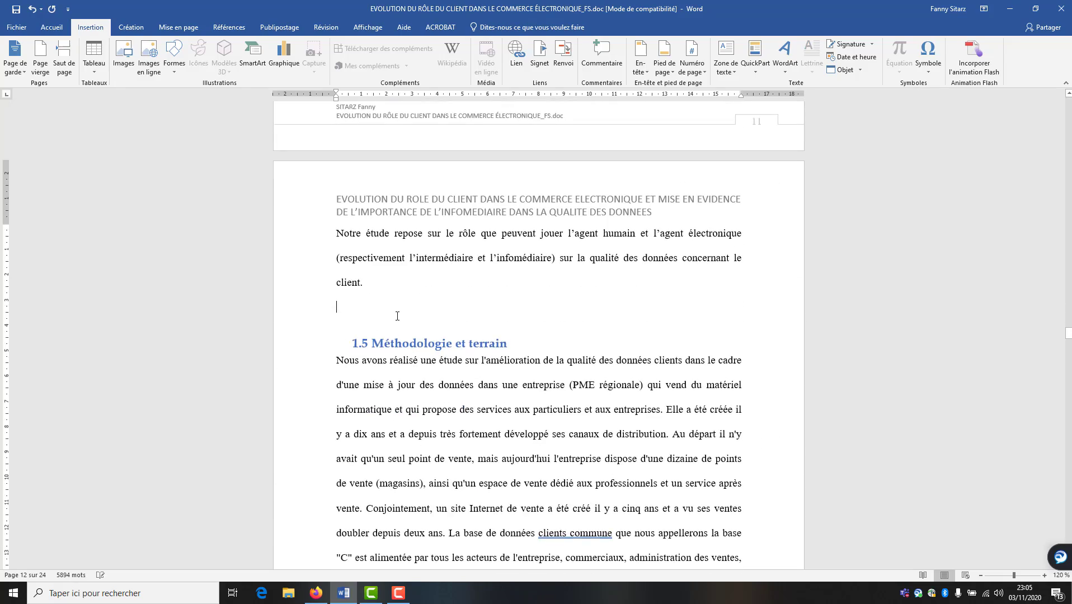
pyautogui.scroll(-12, 401, 325)
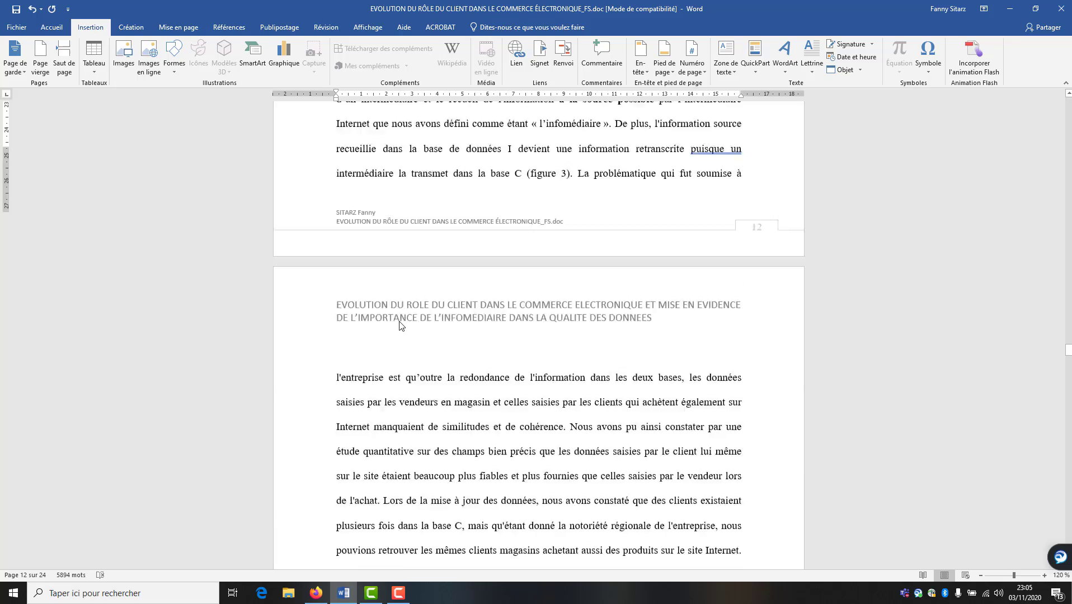
pyautogui.scroll(-11, 401, 321)
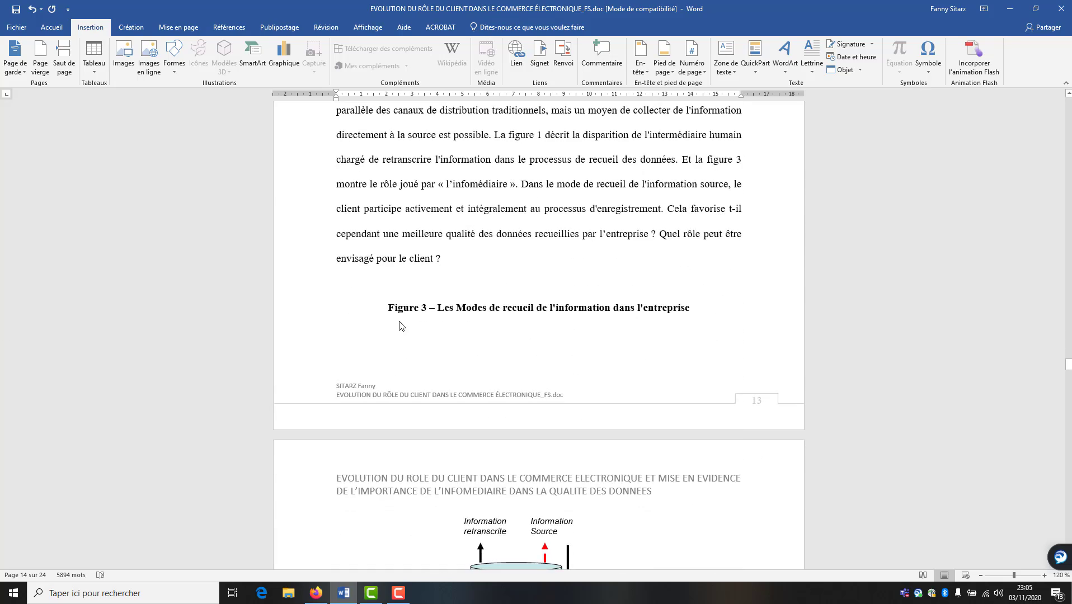
pyautogui.scroll(1, 400, 322)
pyautogui.click(417, 288)
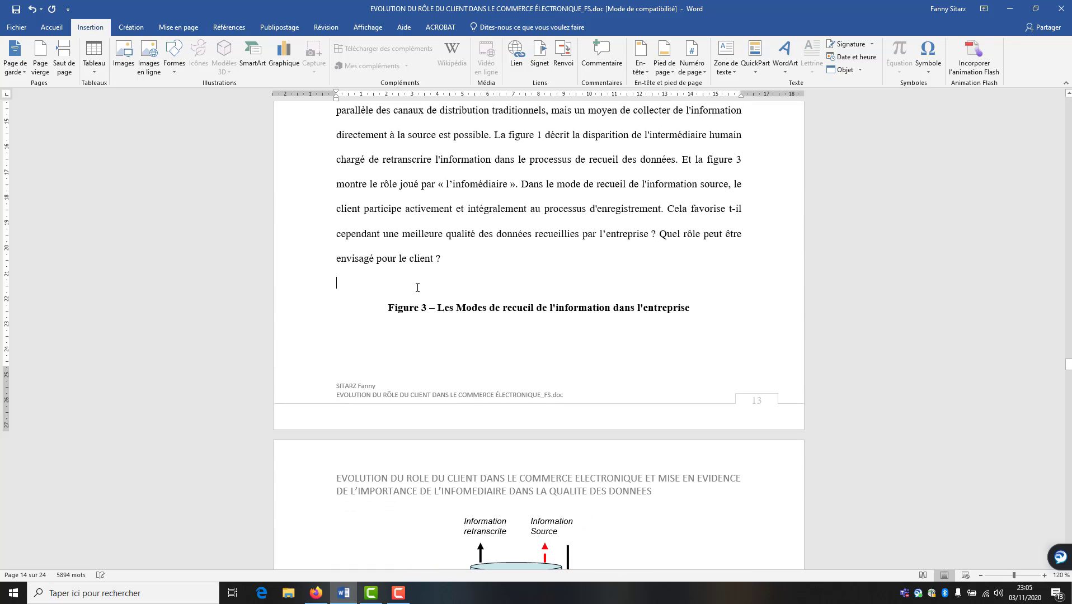
pyautogui.click(64, 66)
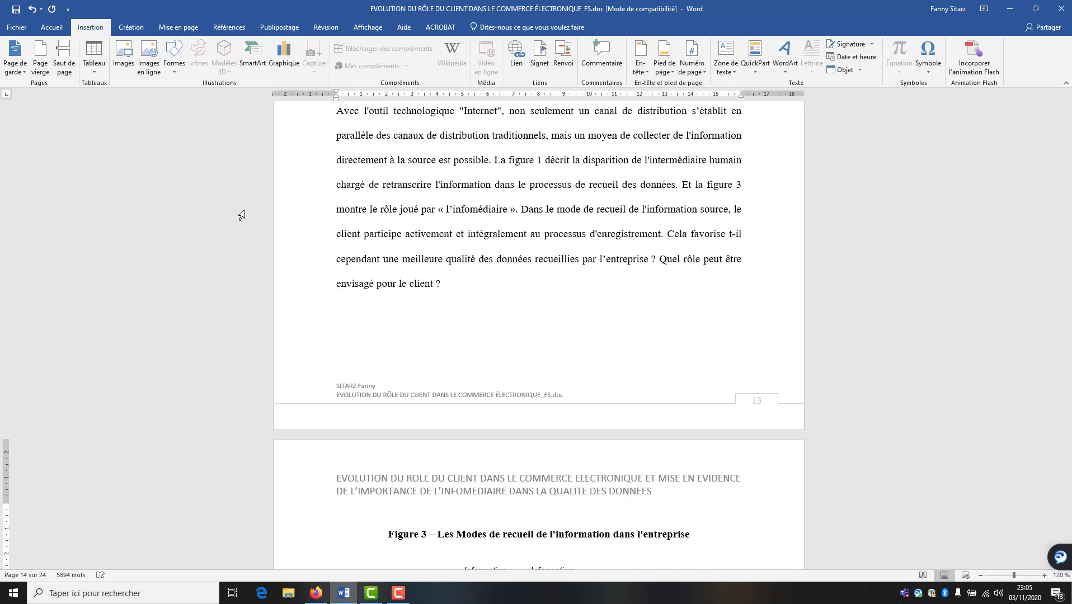
pyautogui.scroll(-7, 494, 416)
pyautogui.scroll(-2, 493, 417)
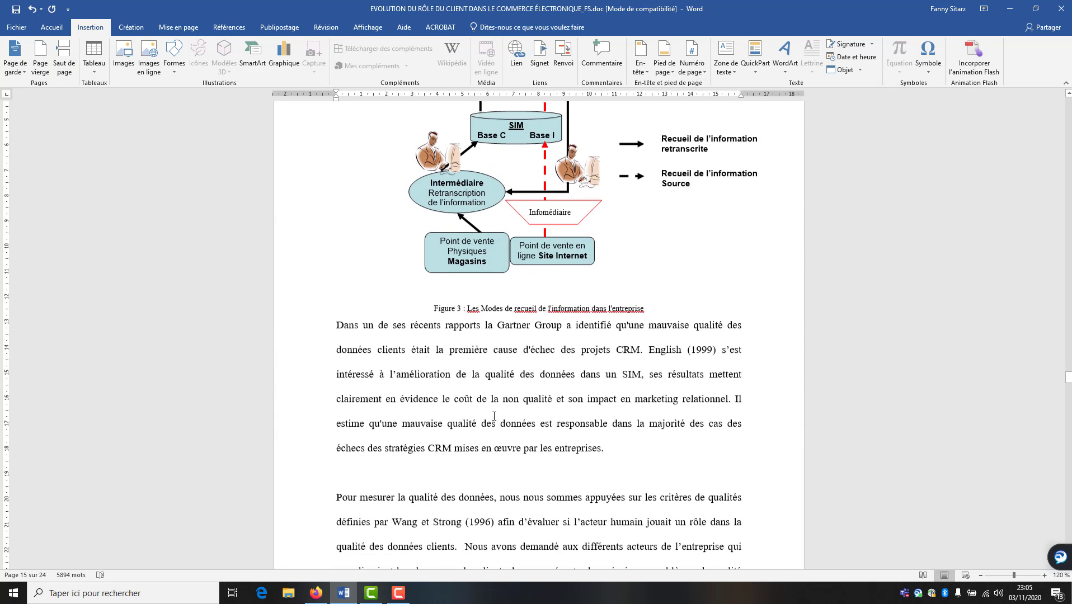
pyautogui.press('Return')
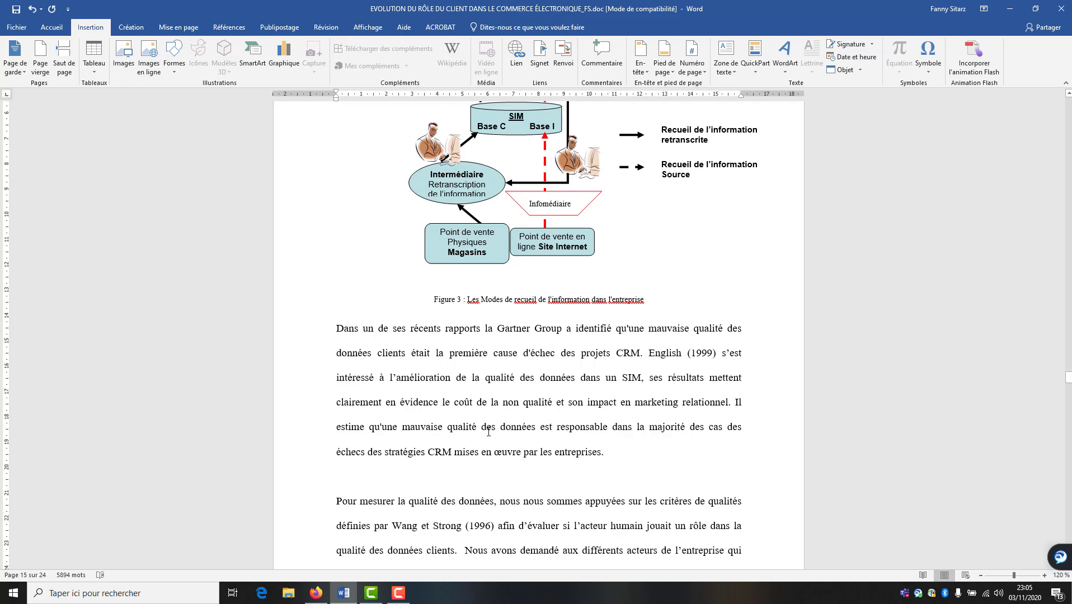
# Delete the blank line above 1.6 Résultats
pyautogui.scroll(-5, 488, 433)
pyautogui.scroll(-11, 488, 433)
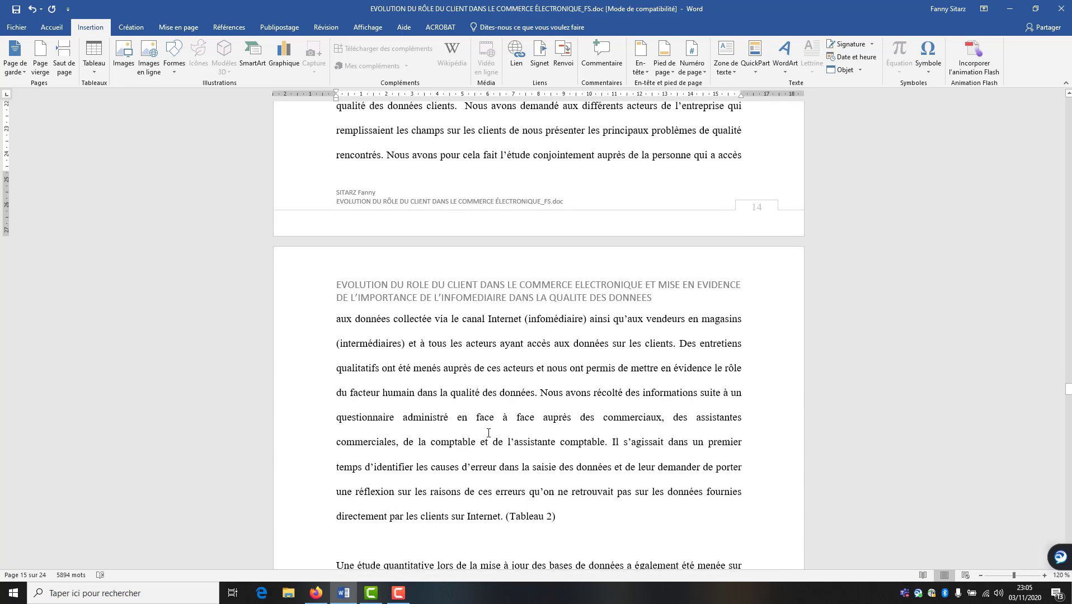
pyautogui.scroll(-5, 488, 433)
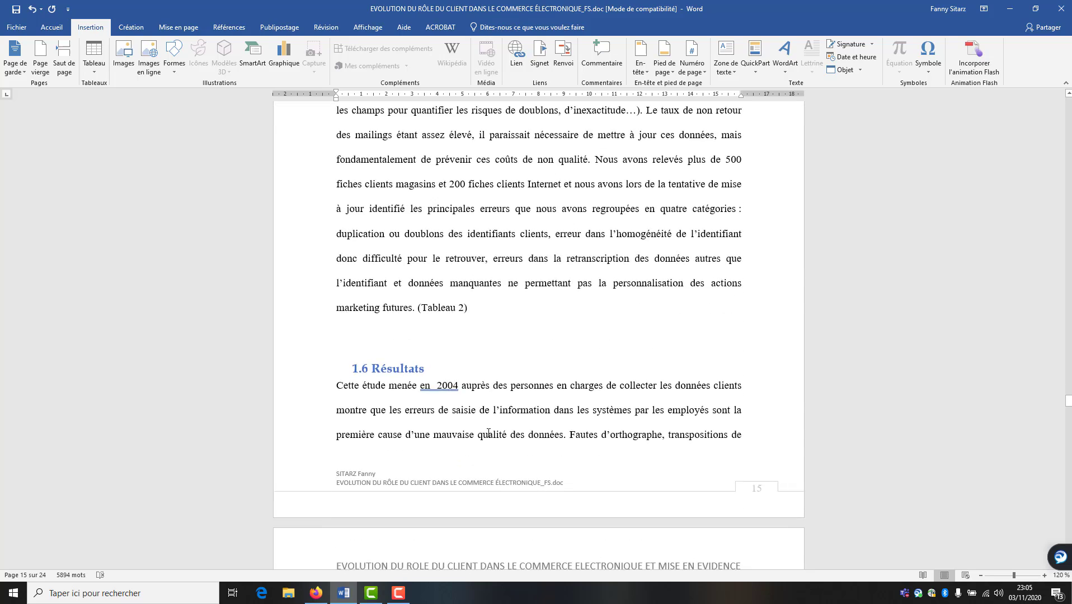
pyautogui.click(407, 187)
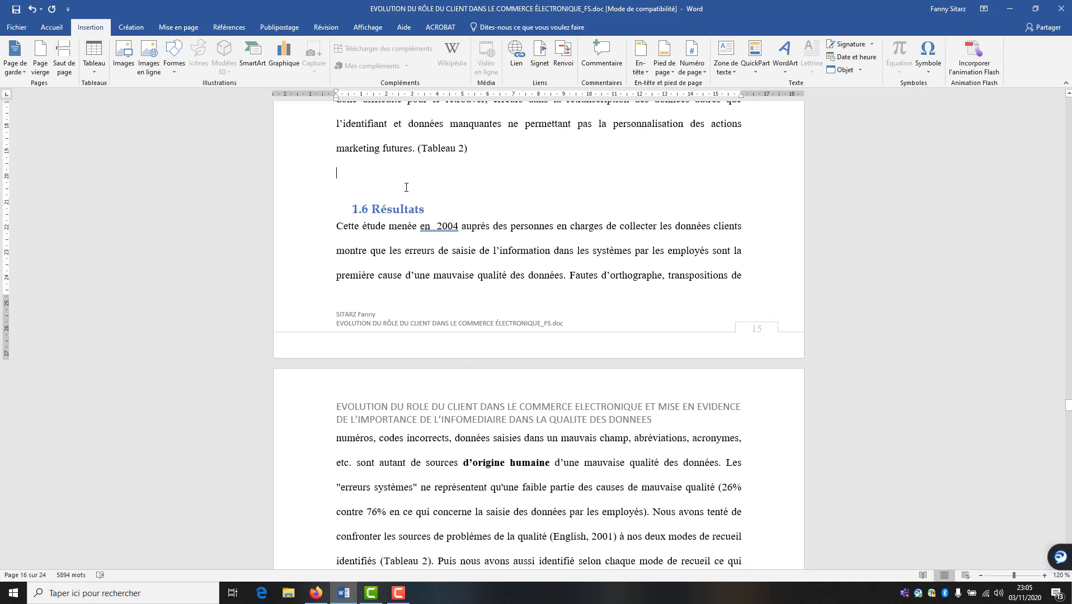
pyautogui.press('BackSpace')
# Remove the break above heading 1.8 and check the document now ends at page 23
pyautogui.scroll(-1, 452, 493)
pyautogui.scroll(-7, 474, 458)
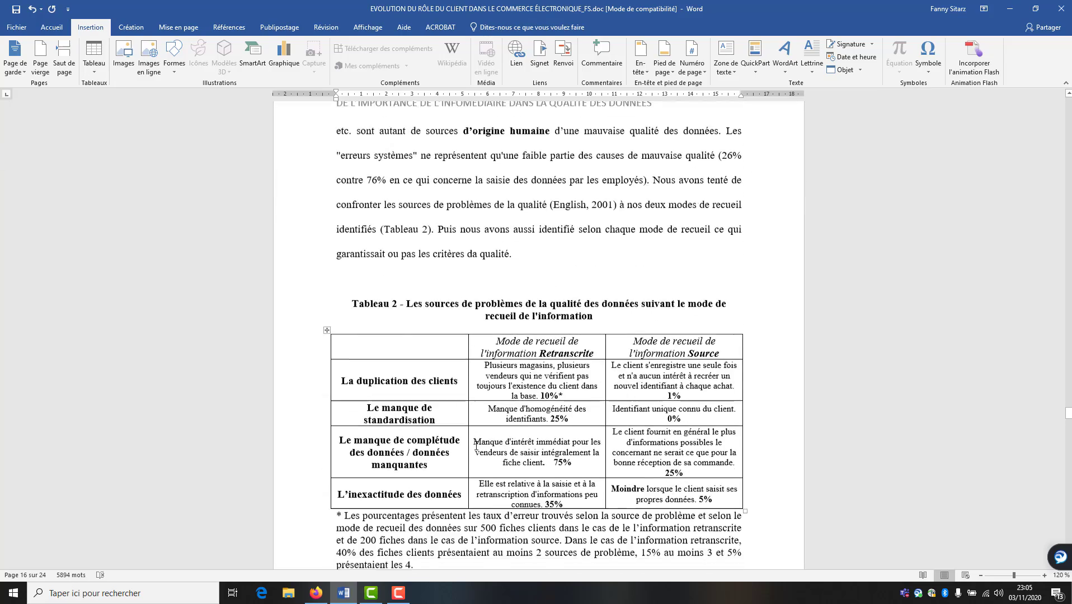
pyautogui.scroll(-12, 476, 450)
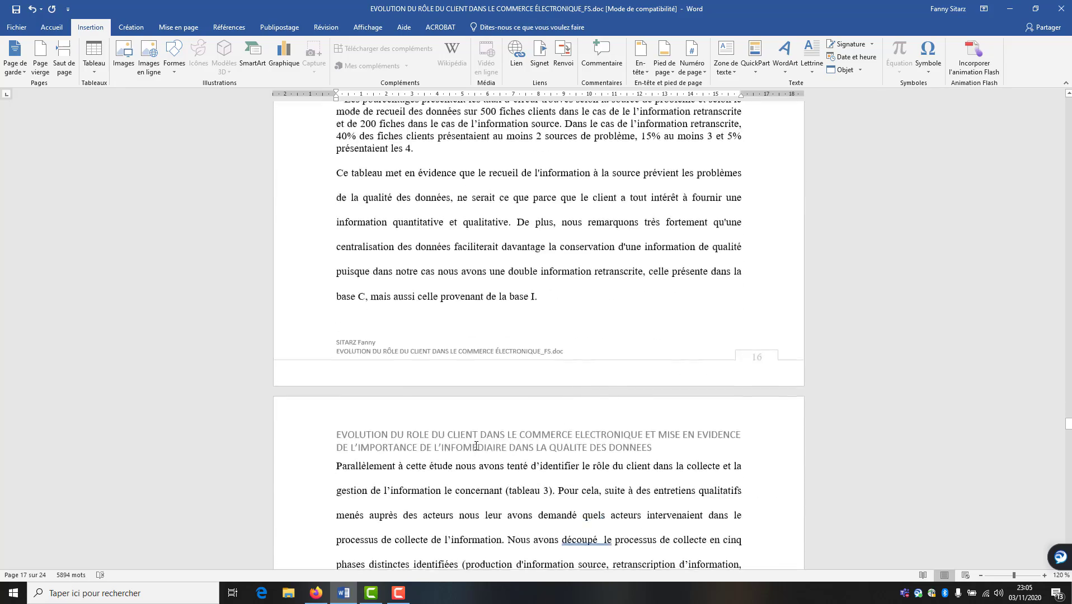
pyautogui.scroll(-12, 477, 446)
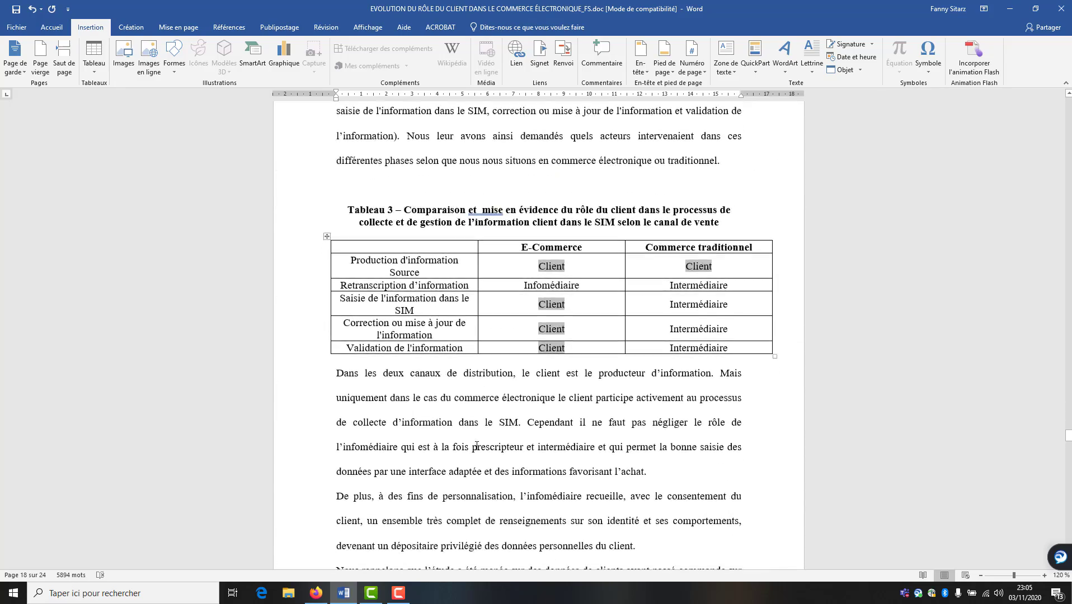
pyautogui.scroll(-10, 477, 445)
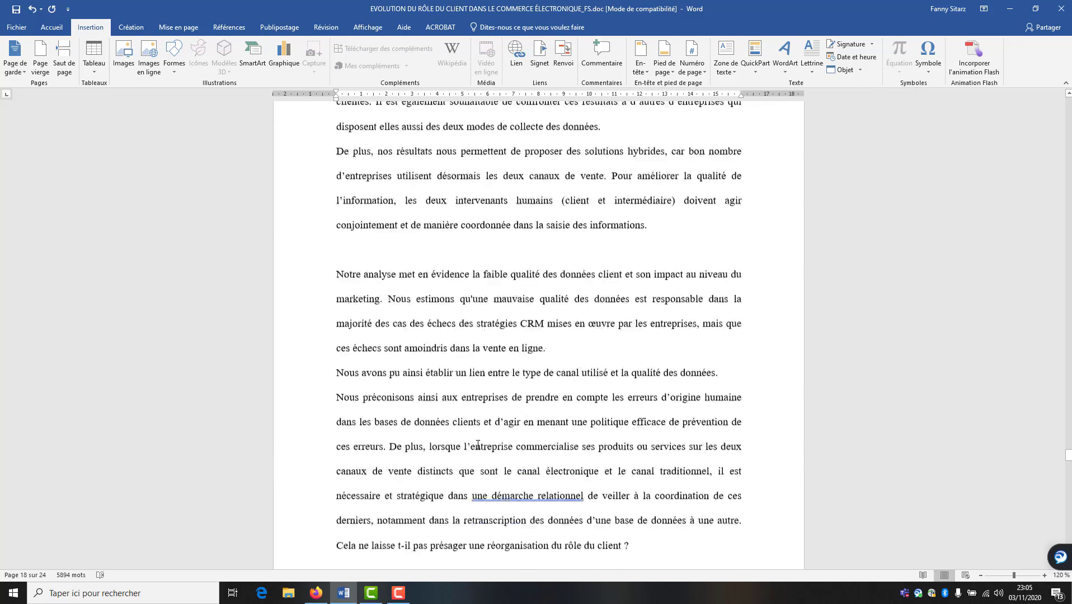
pyautogui.scroll(-10, 477, 444)
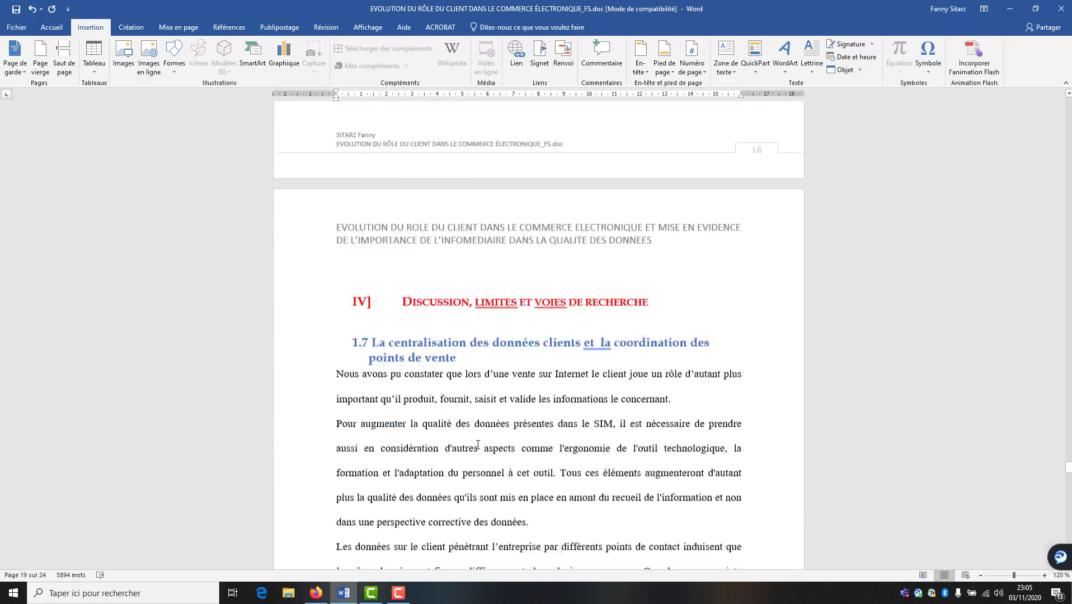
pyautogui.scroll(-4, 477, 444)
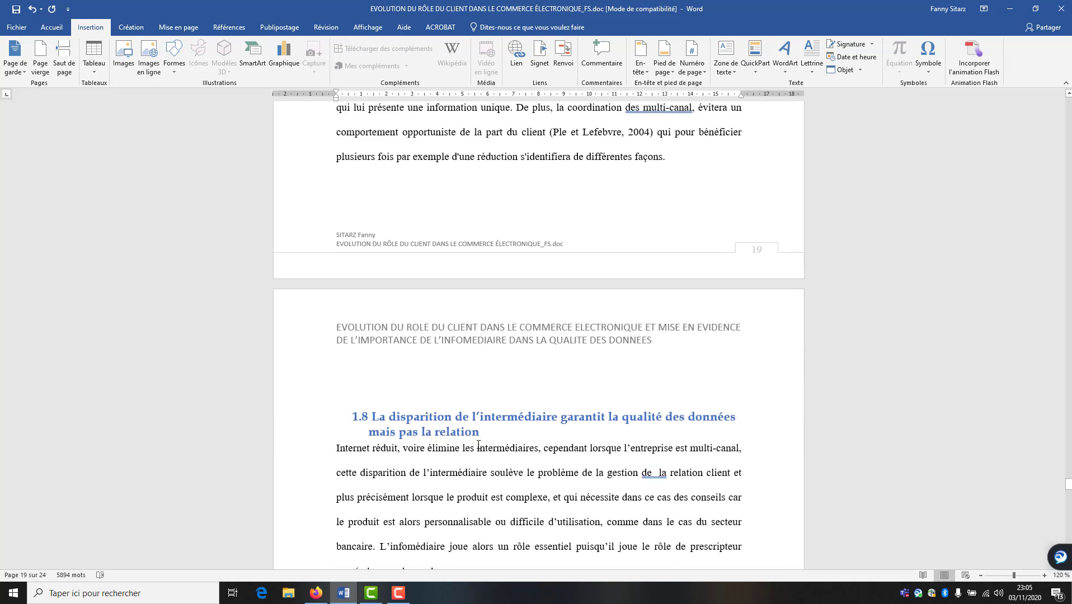
pyautogui.click(451, 324)
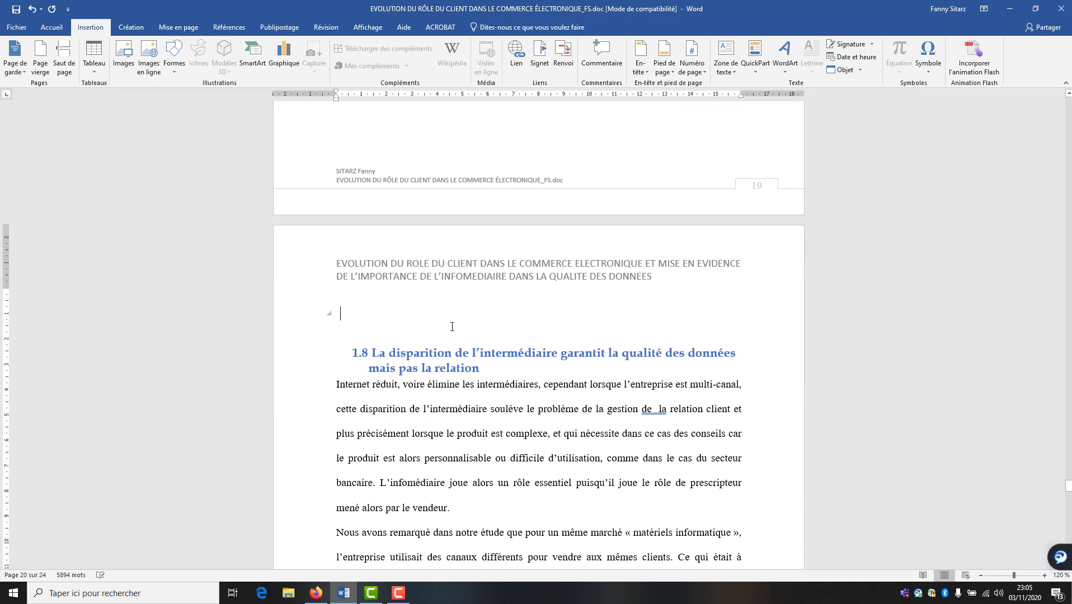
pyautogui.press('BackSpace')
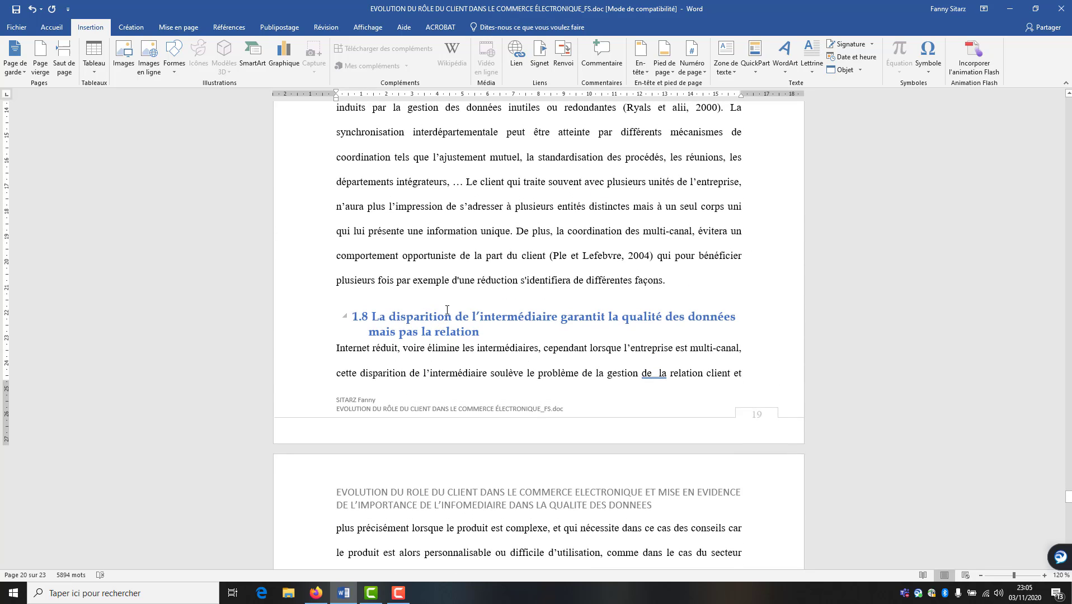
pyautogui.scroll(-13, 431, 367)
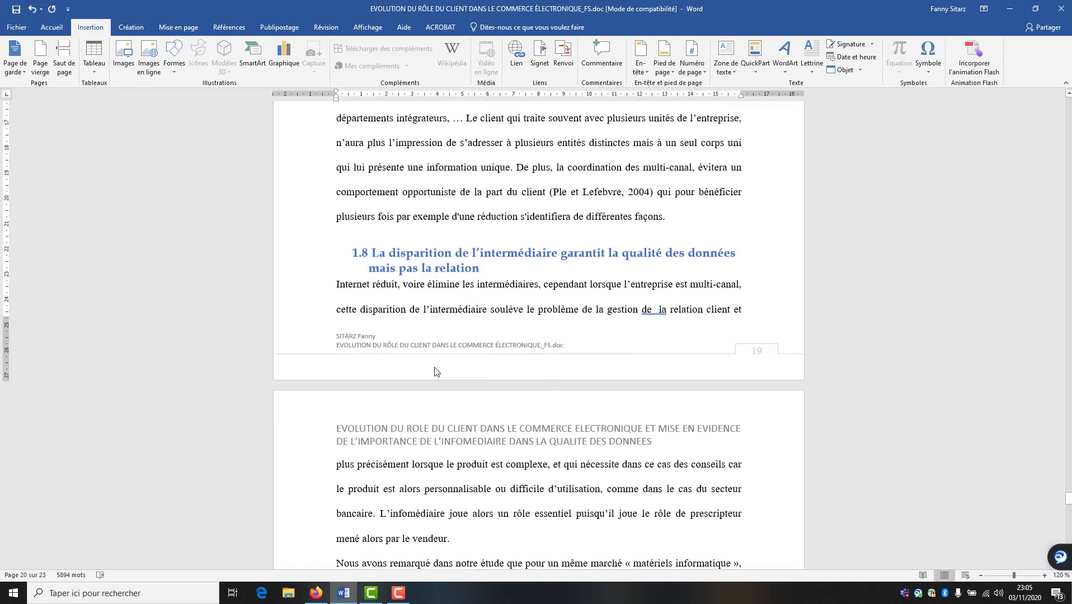
pyautogui.scroll(-10, 434, 372)
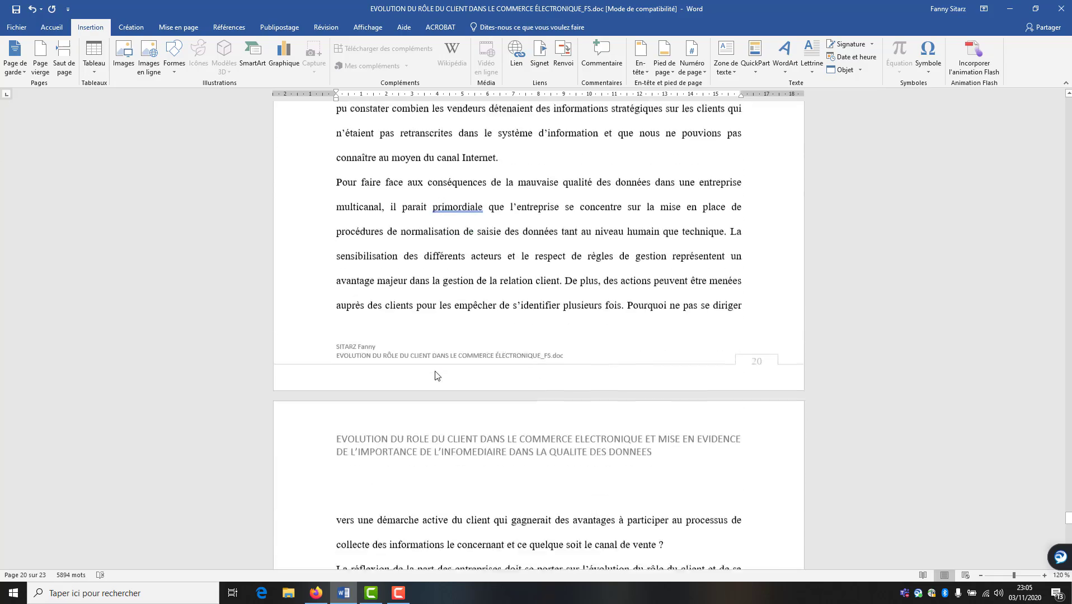
pyautogui.scroll(-2, 432, 349)
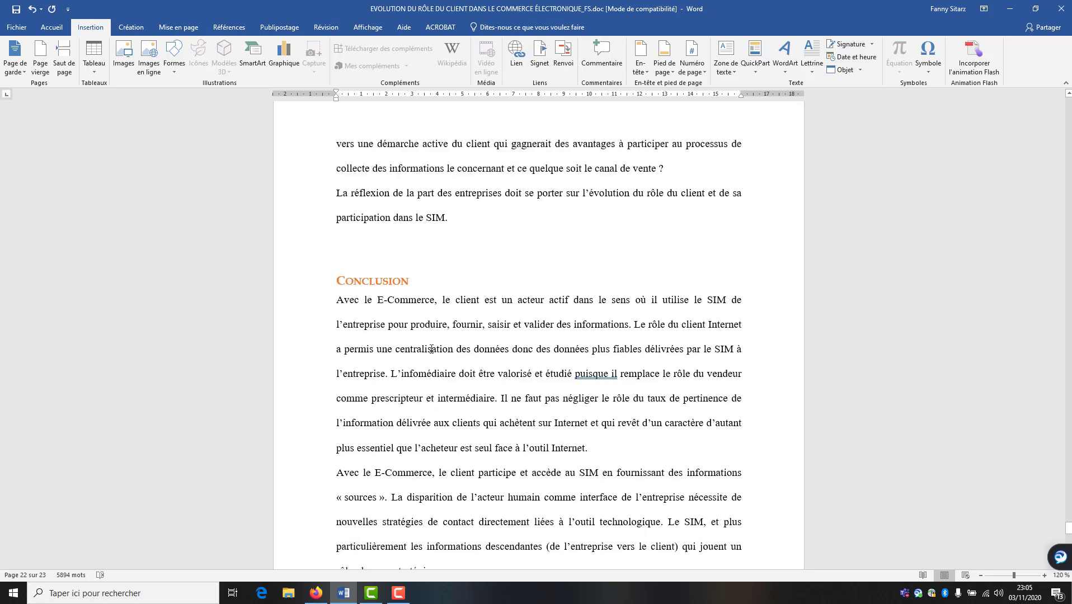
pyautogui.scroll(-13, 423, 386)
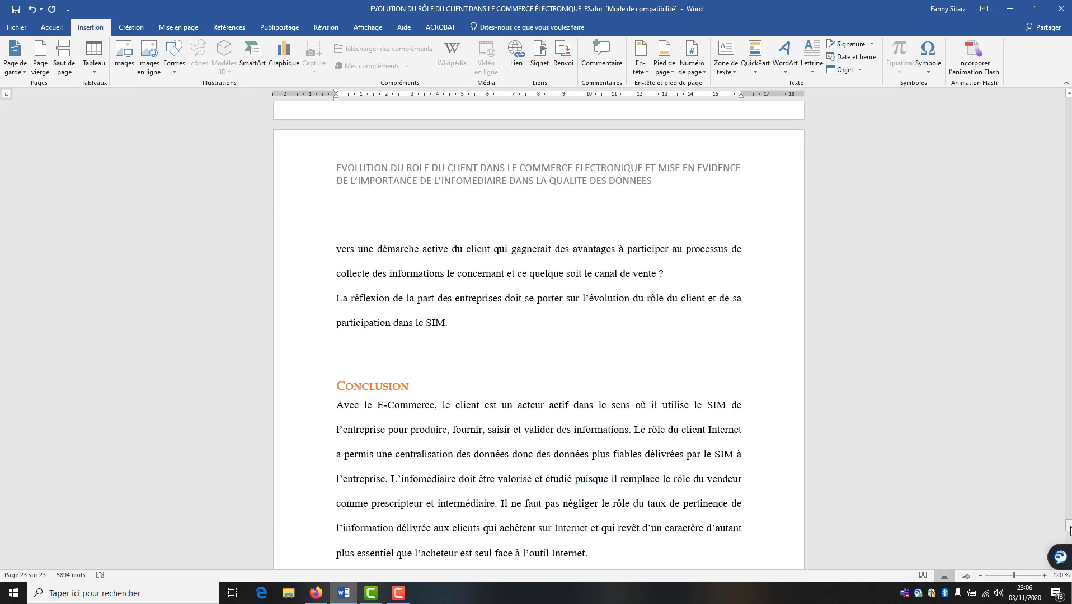
# Return to the table of contents on page 2 and click inside it
pyautogui.moveTo(1071, 531); pyautogui.dragTo(1068, 133)
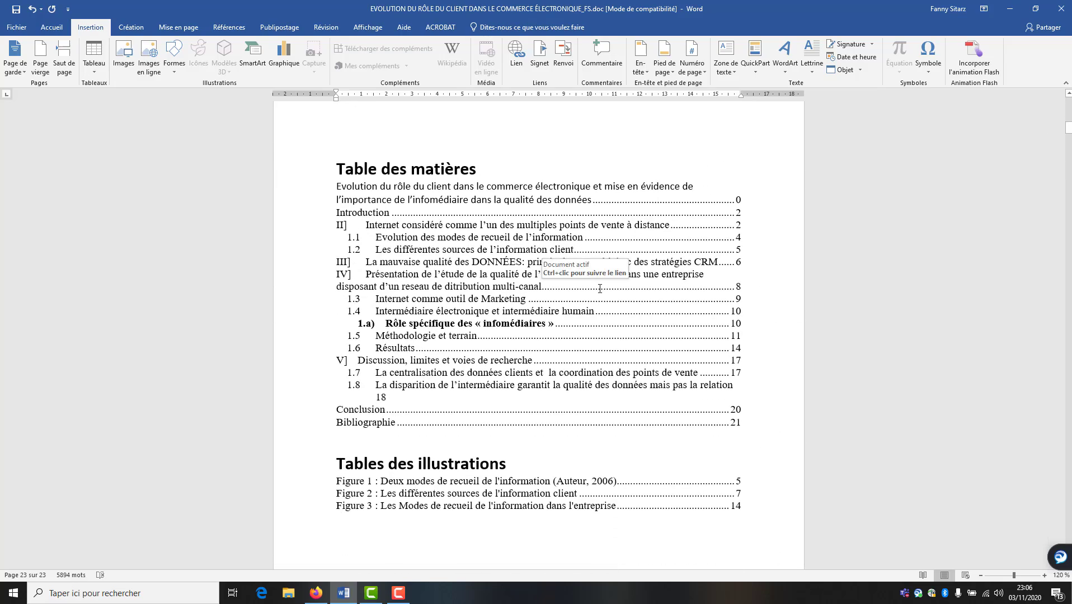
pyautogui.click(401, 267)
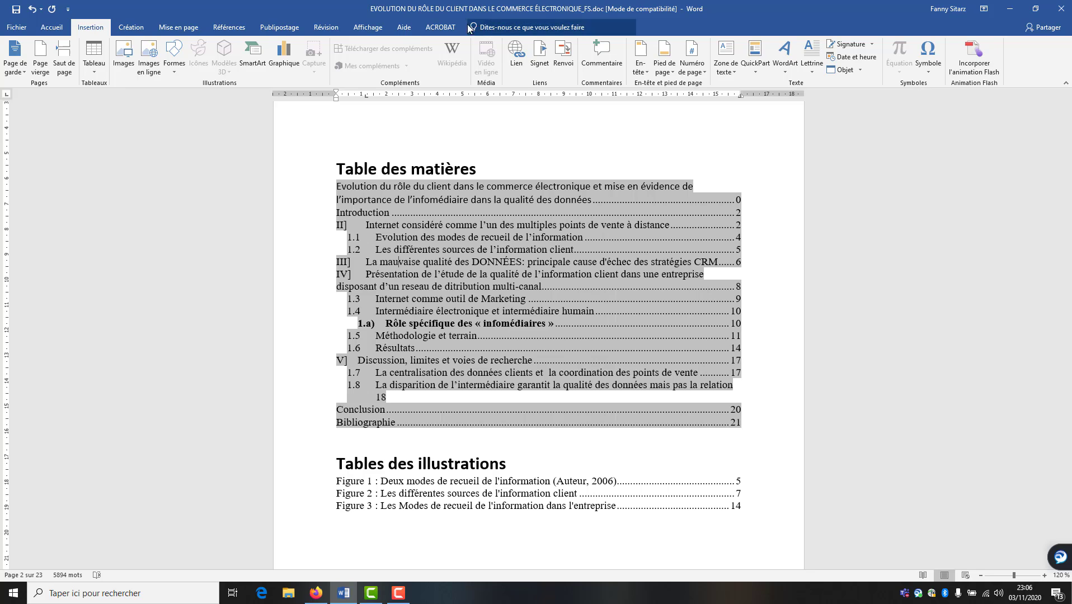
# Update the entire table of contents, moving Conclusion to page 21 and Bibliographie to page 22
pyautogui.doubleClick(487, 261)
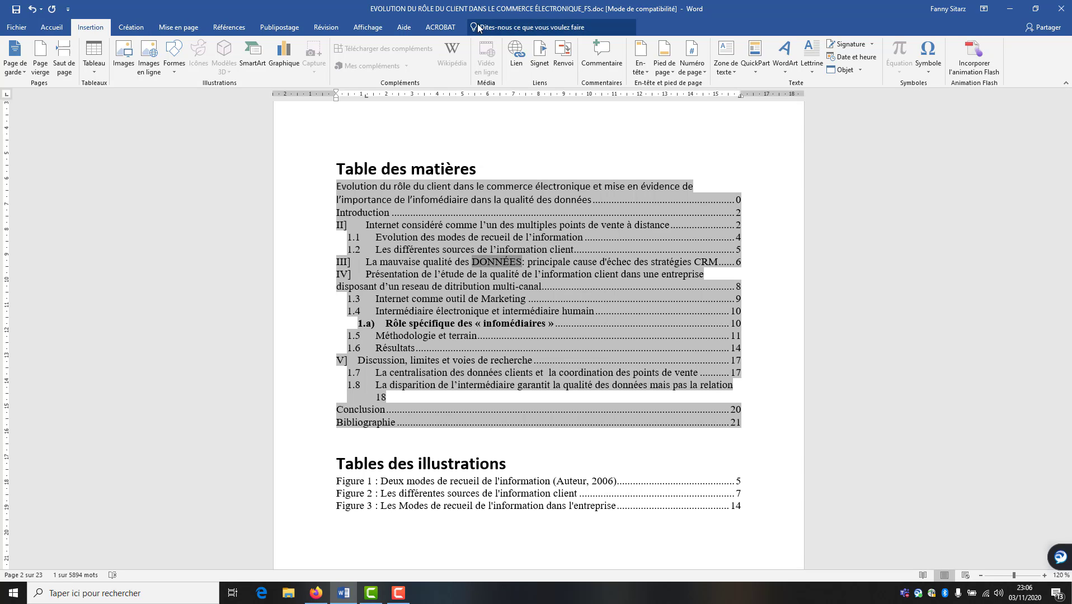
pyautogui.click(268, 26)
pyautogui.click(224, 28)
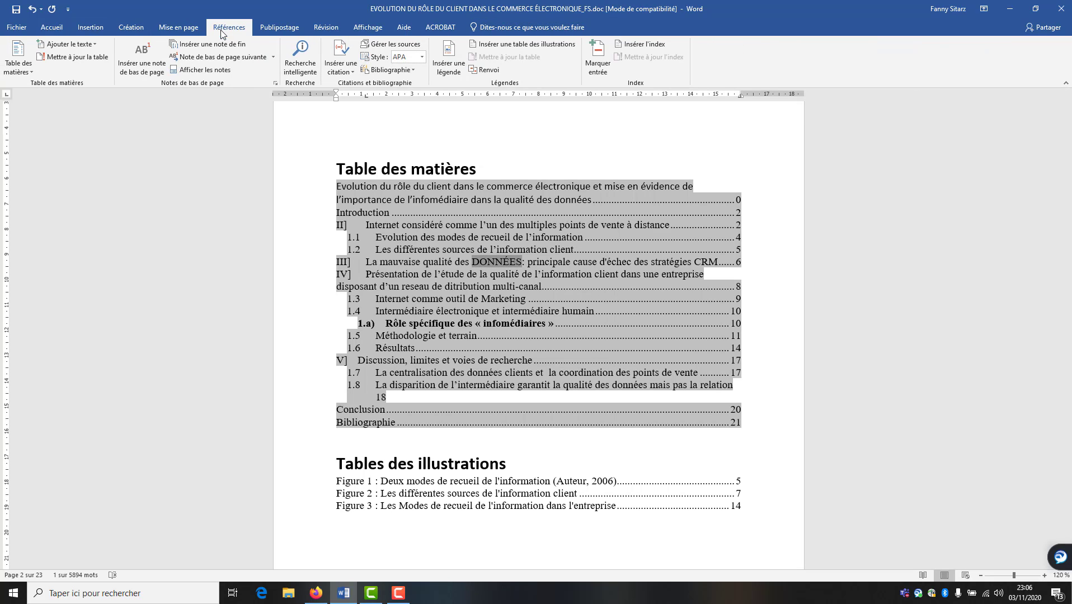
pyautogui.click(73, 56)
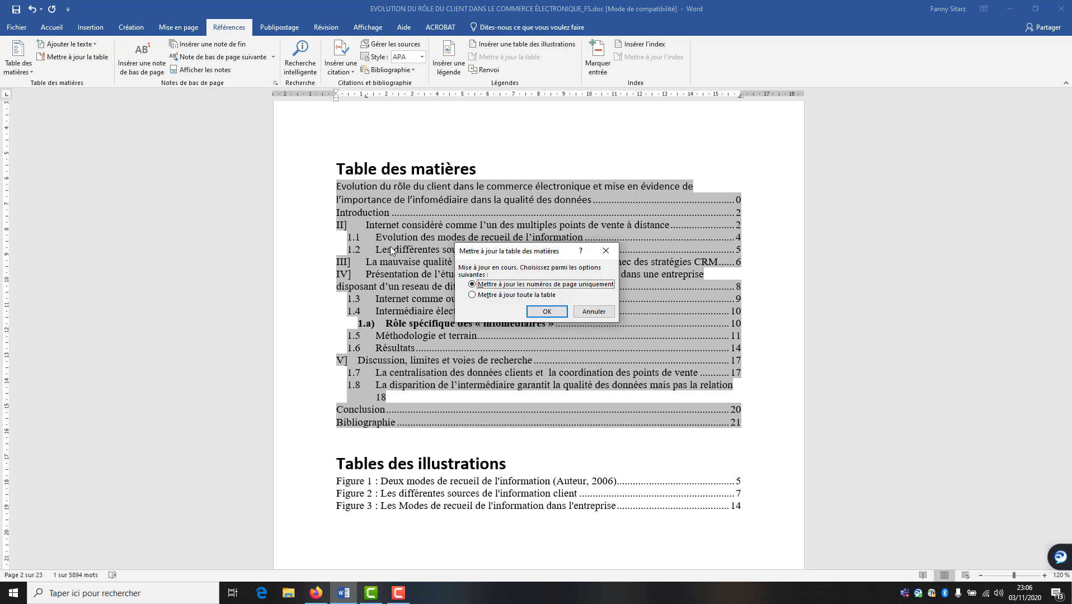
pyautogui.click(542, 314)
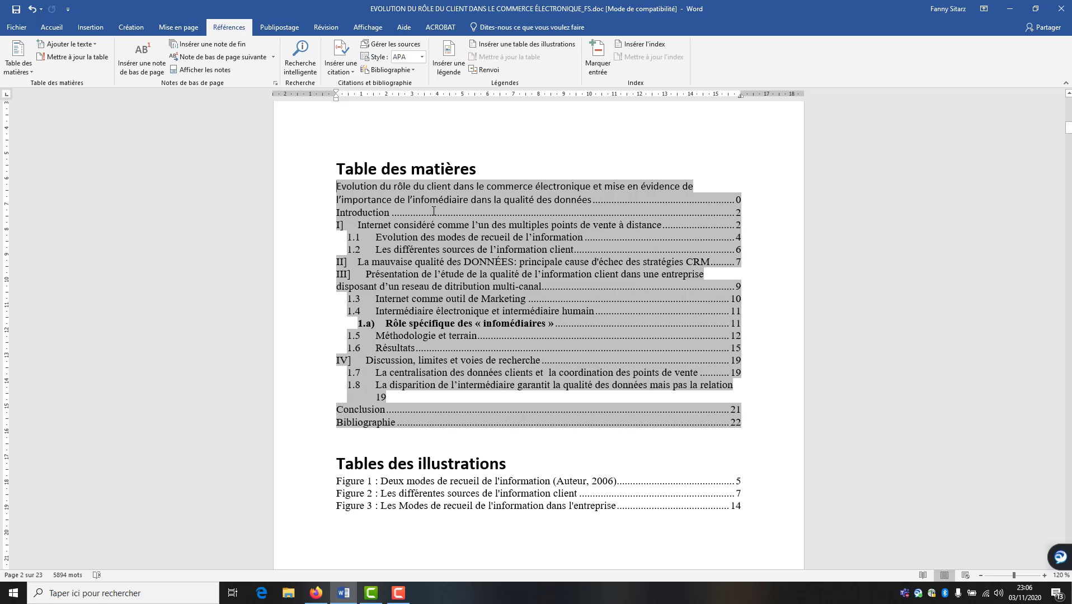
pyautogui.click(560, 440)
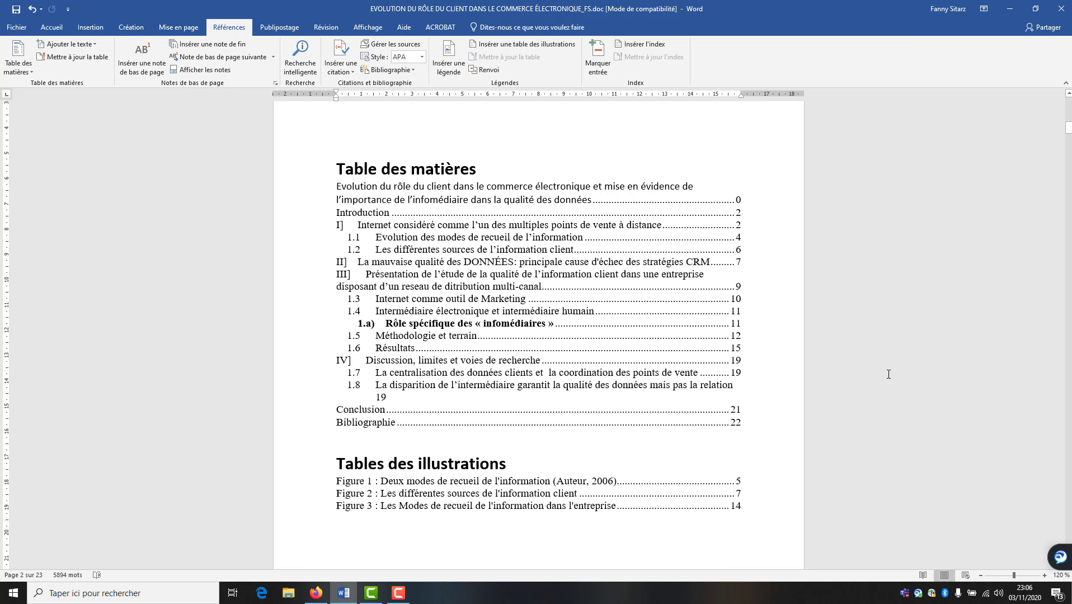
pyautogui.scroll(10, 791, 345)
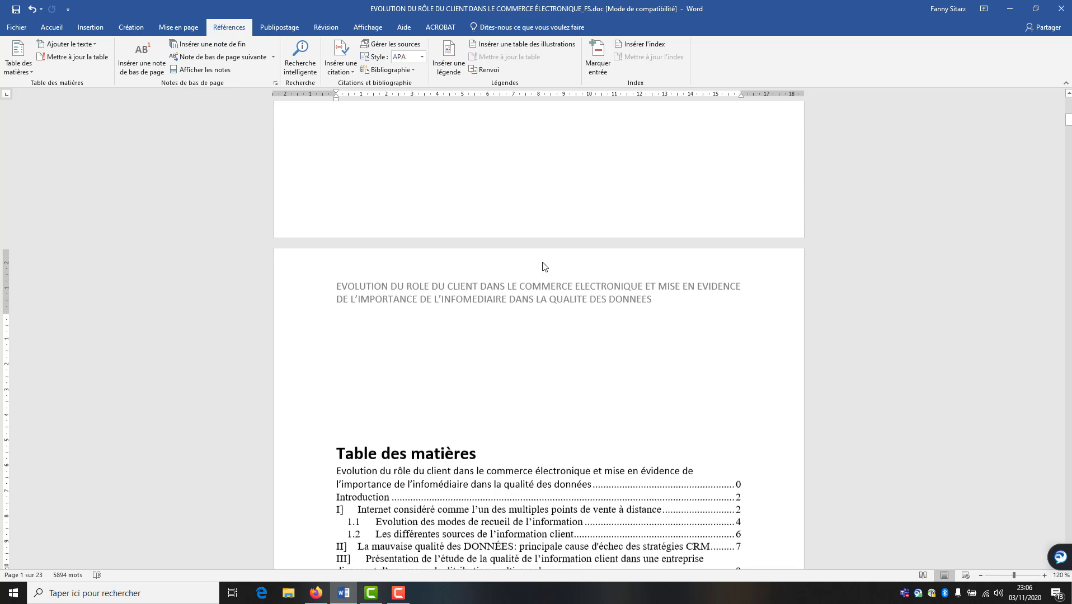
pyautogui.scroll(8, 692, 346)
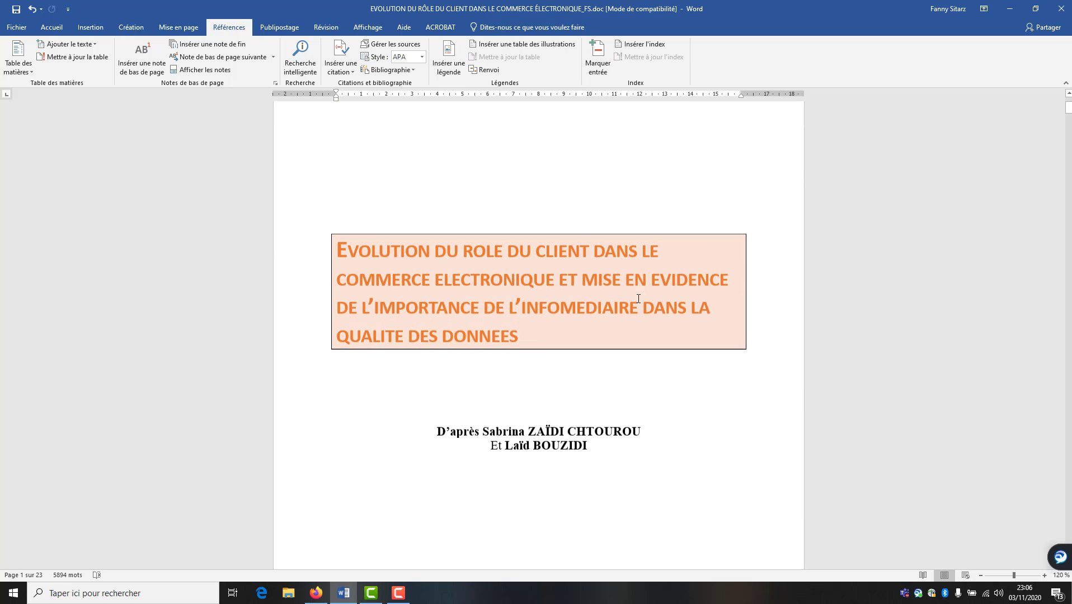